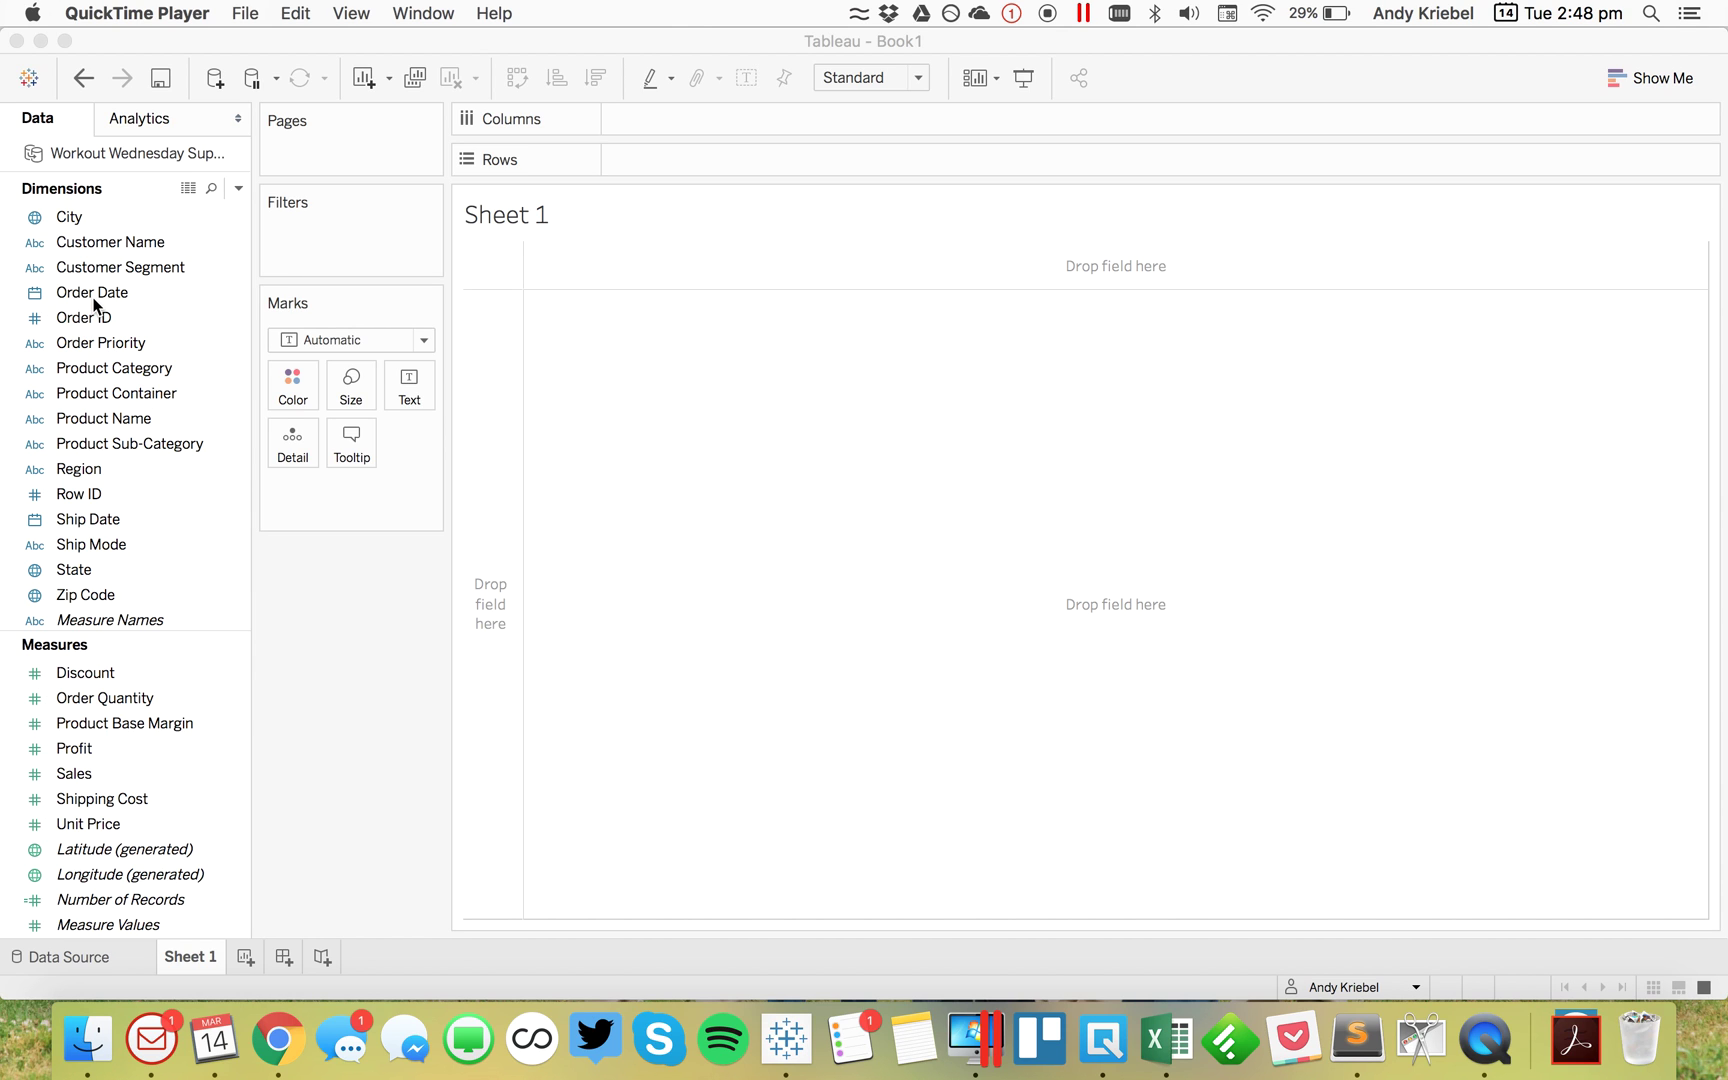
Put Order Date on Rows as MONTH and switch the pill to Discrete
left_click_drag(94, 299, 478, 362)
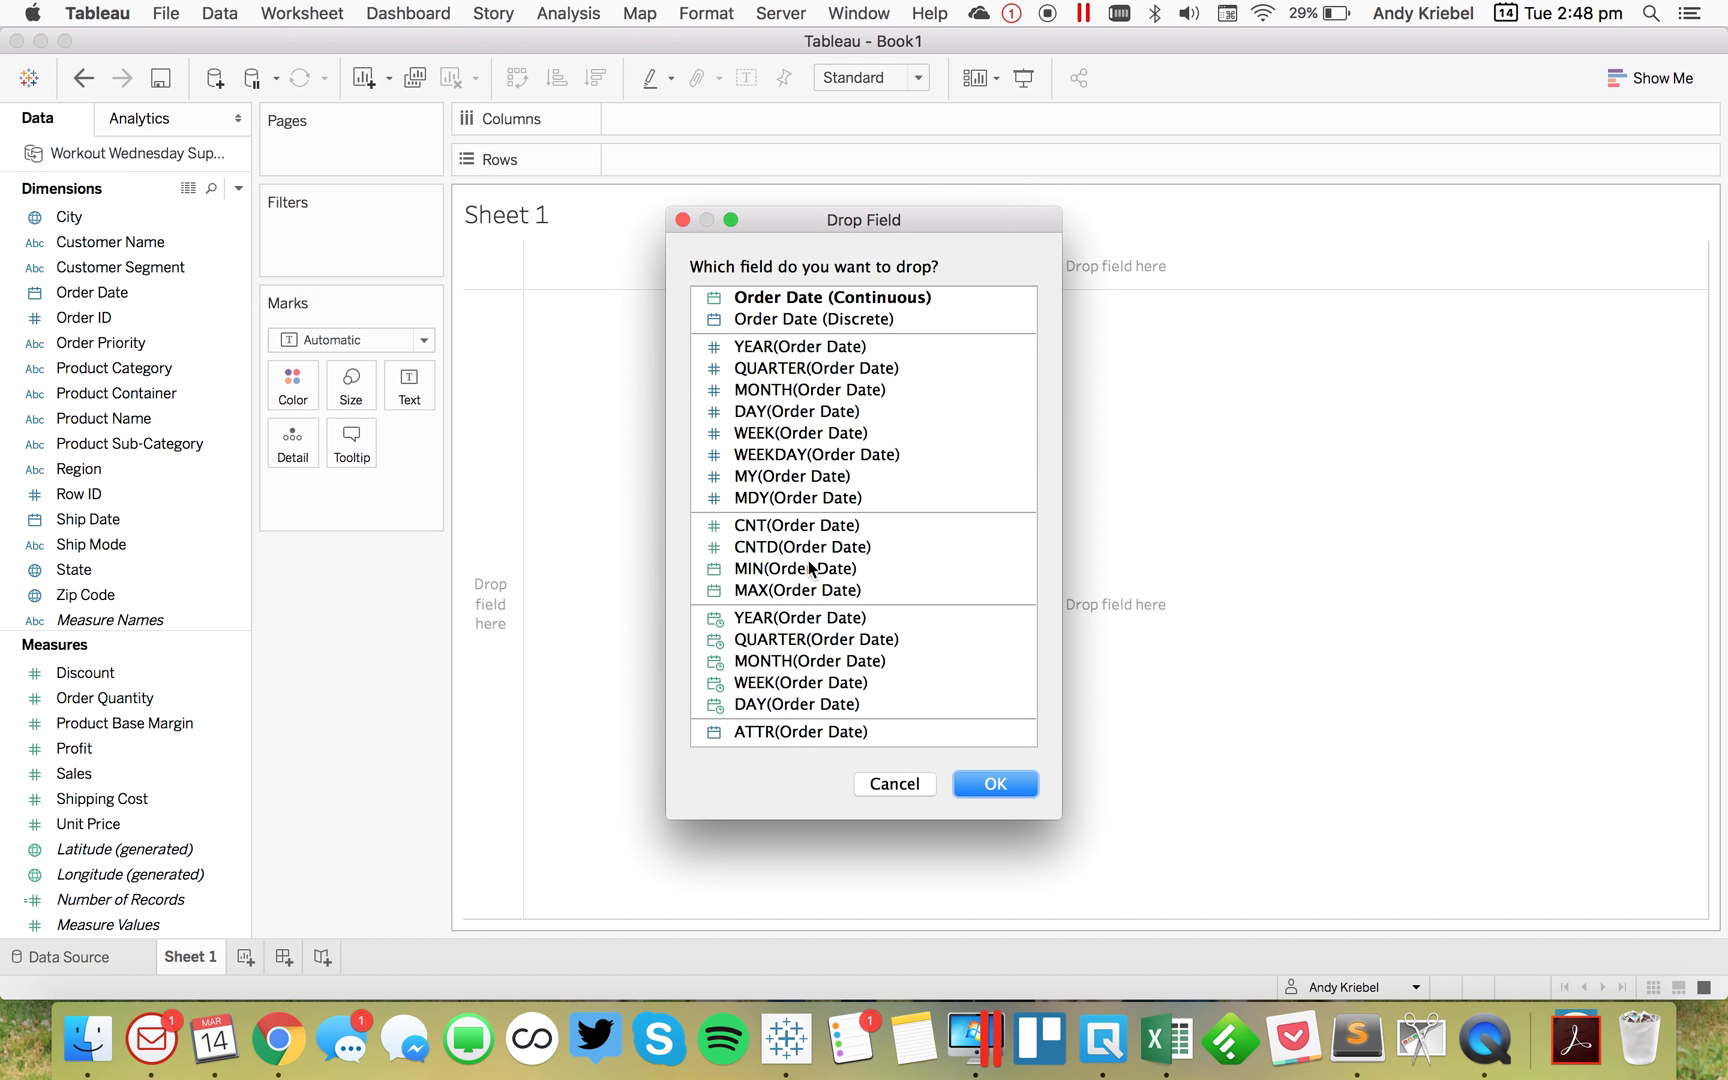
left_click(811, 662)
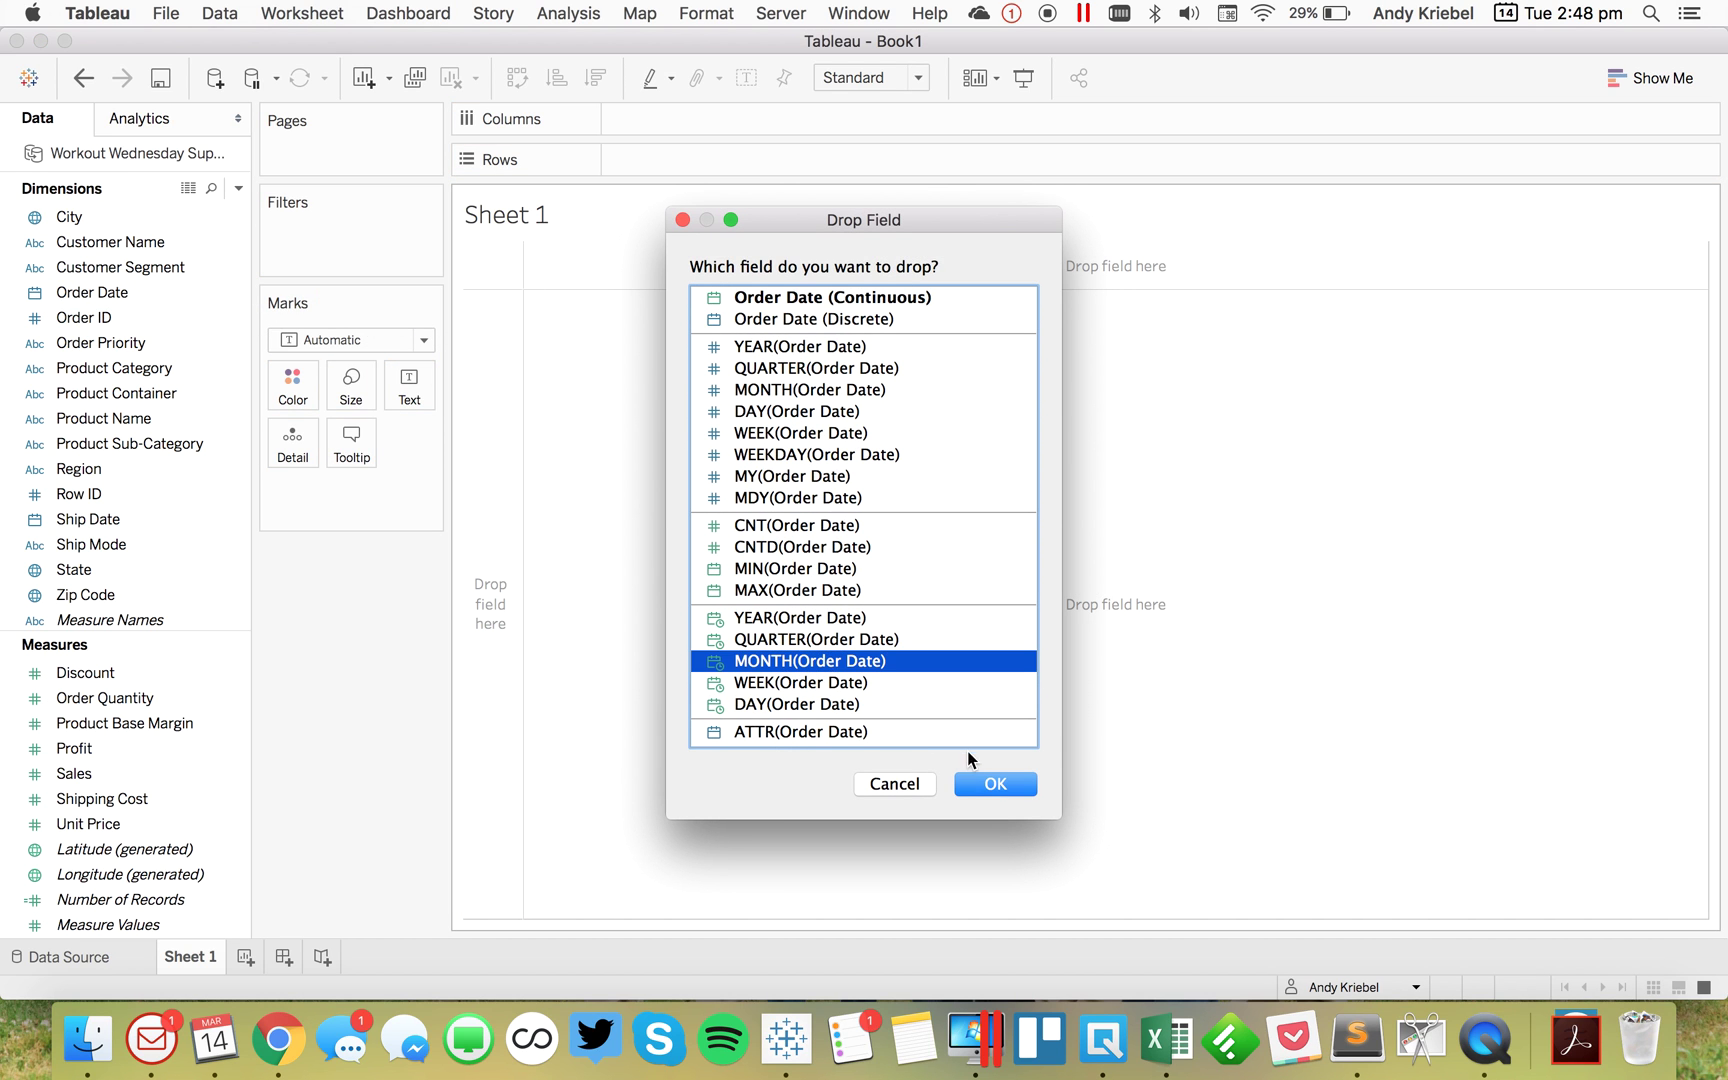
left_click(995, 785)
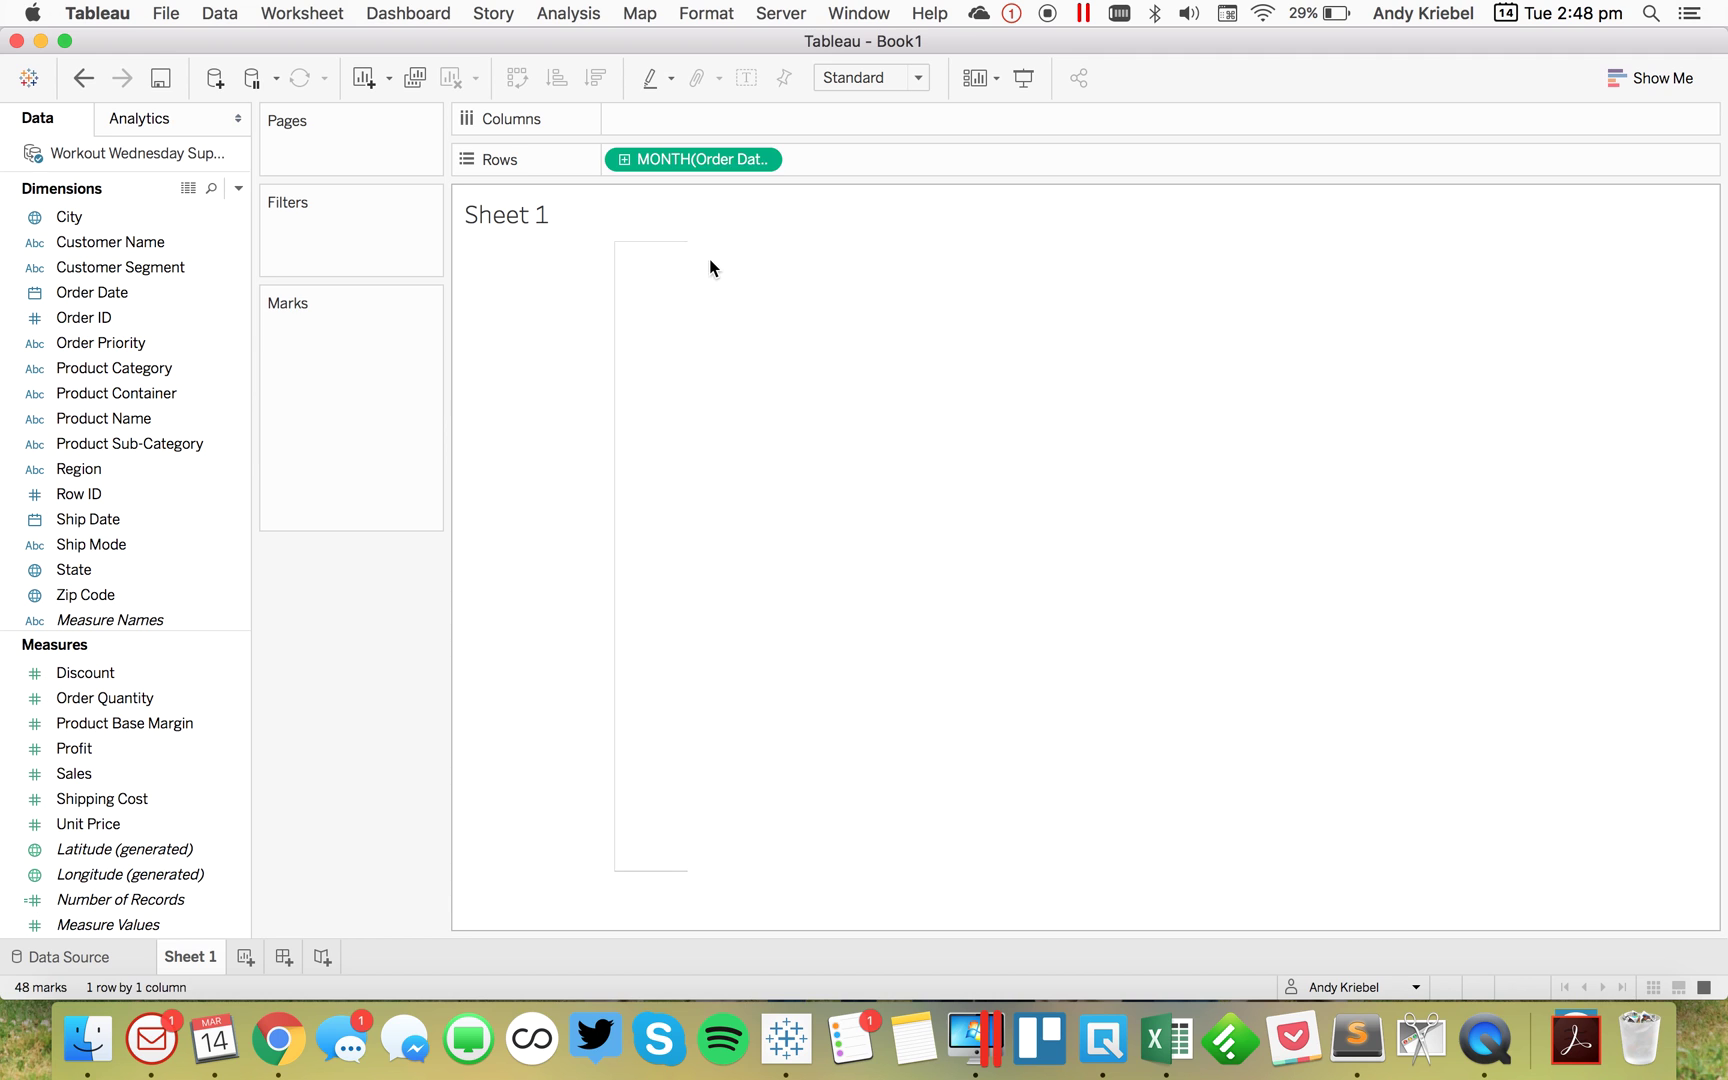
left_click(763, 161)
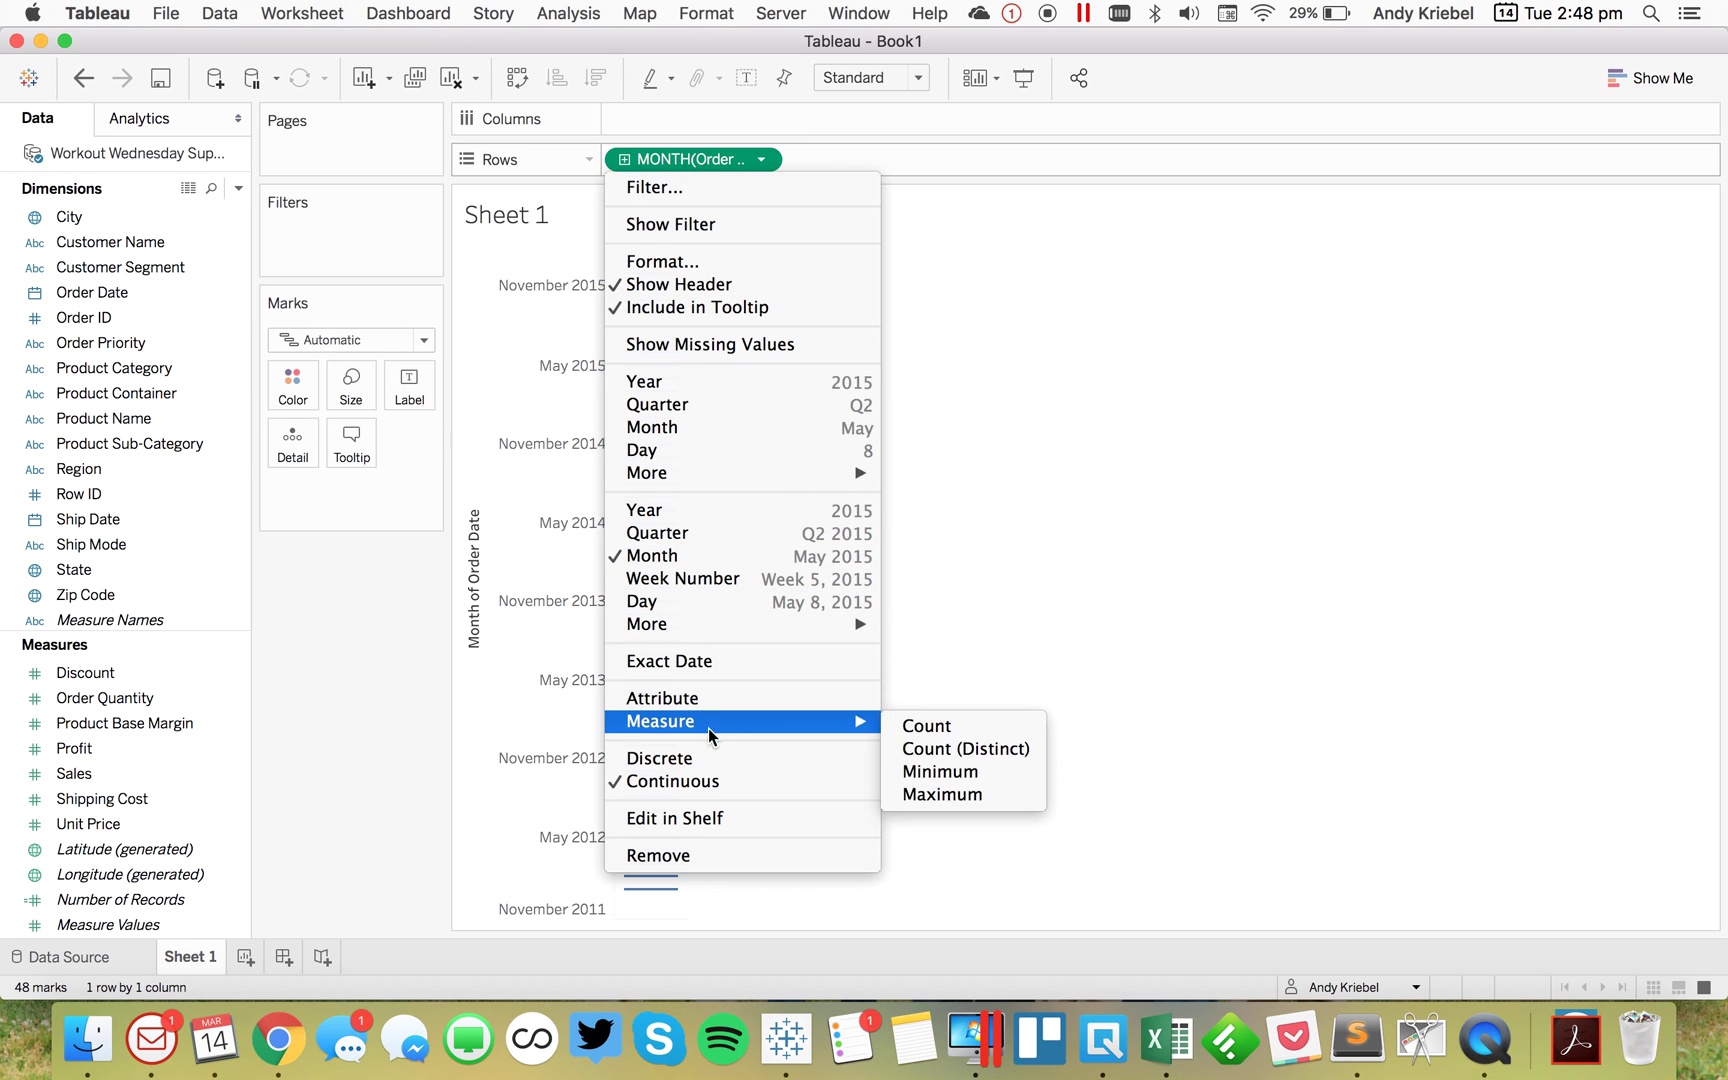
left_click(706, 758)
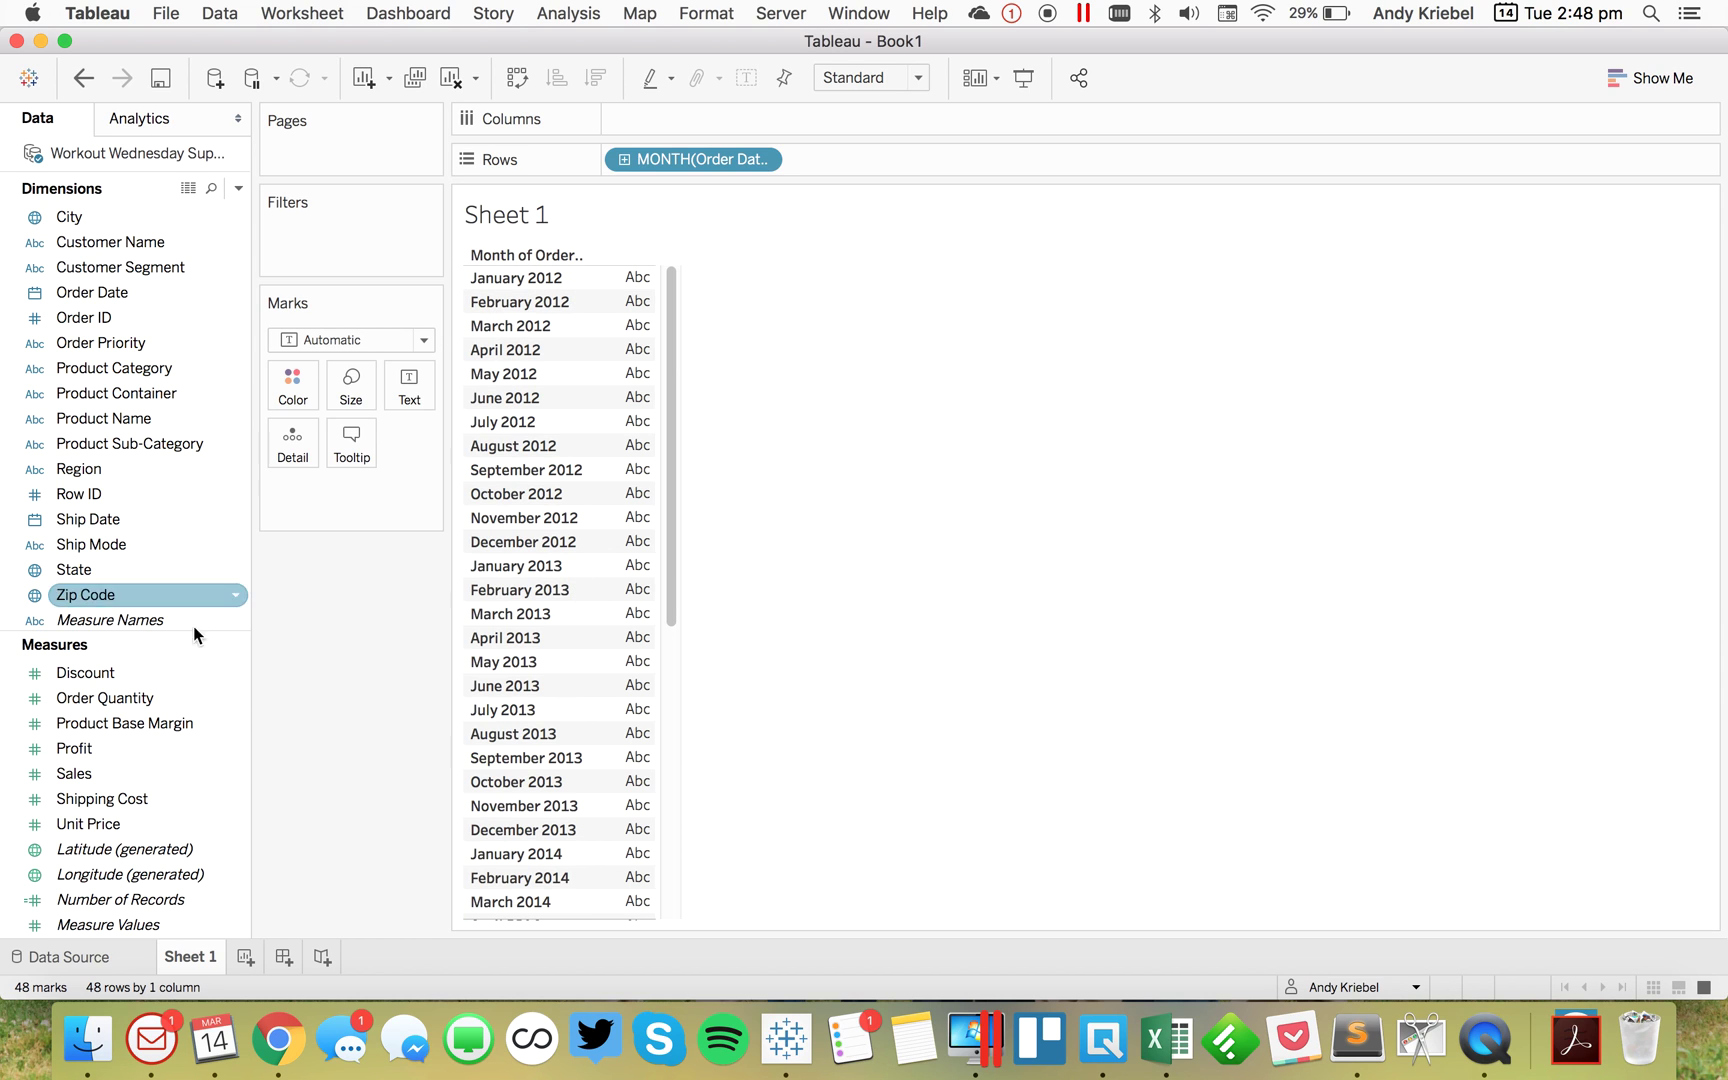
Show SUM(Sales) as text for each order month
left_click_drag(90, 773, 608, 651)
left_click_drag(671, 579, 686, 905)
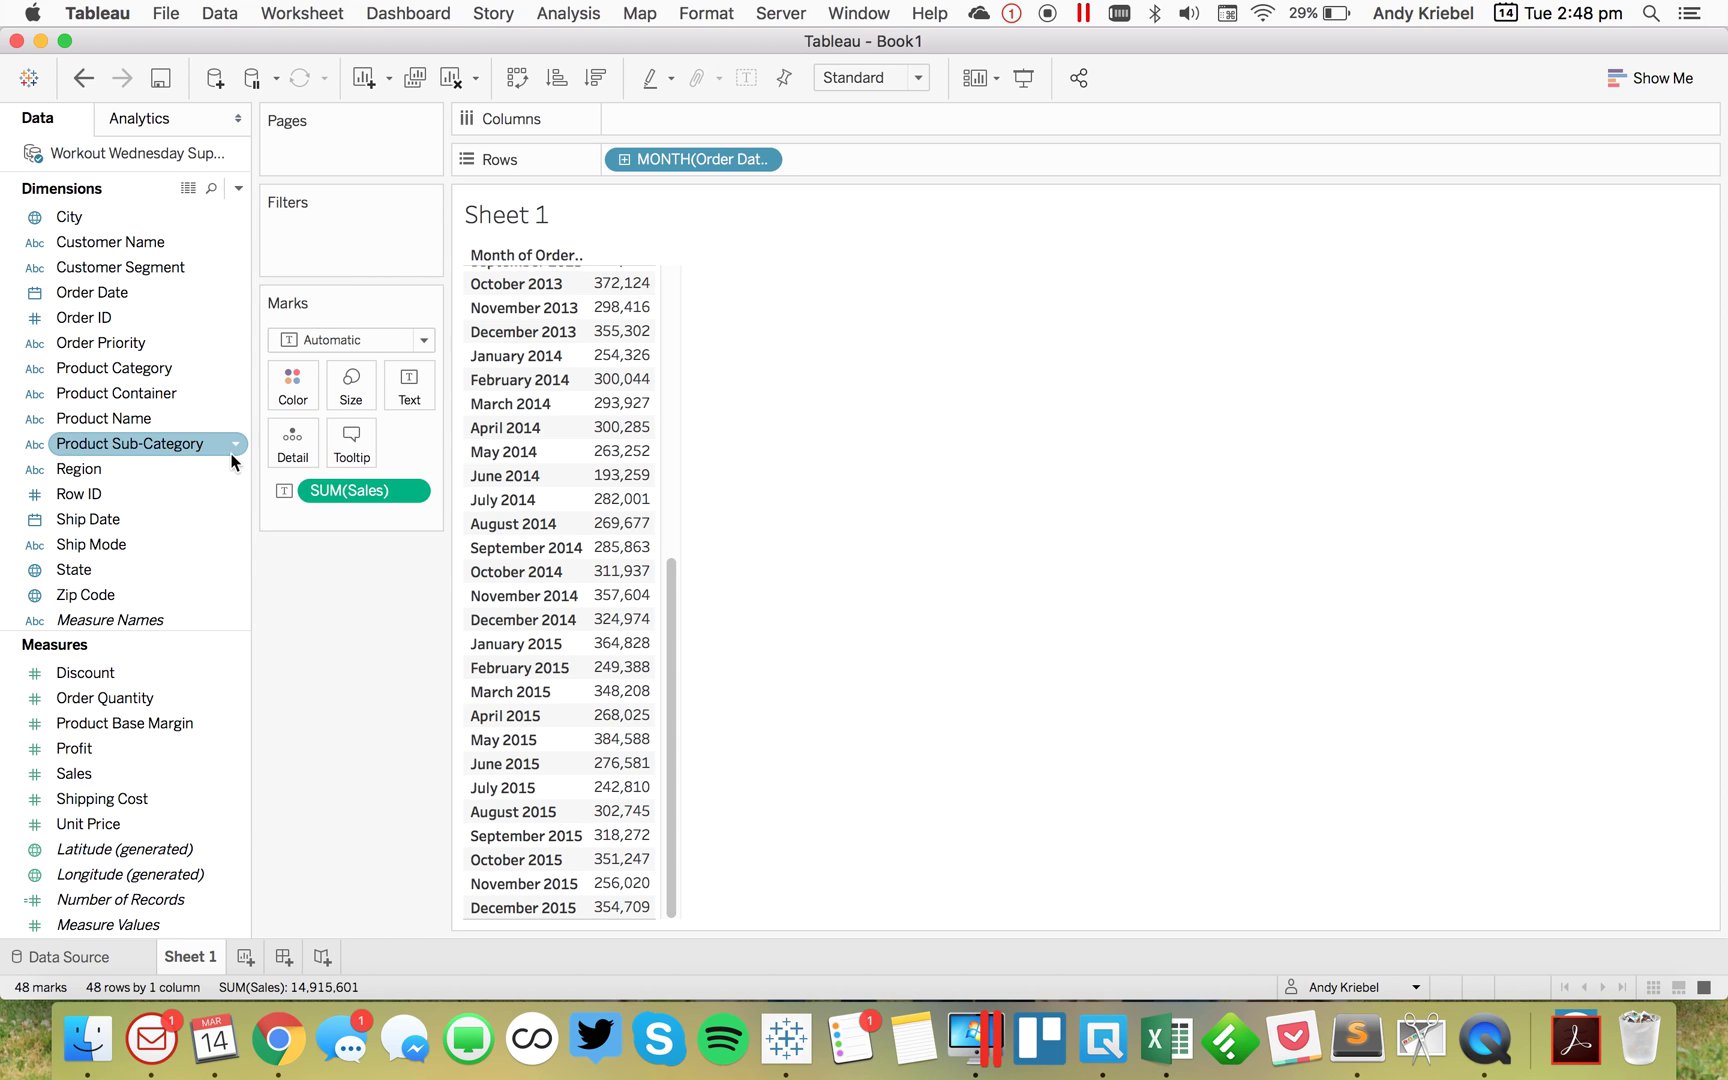
left_click(238, 190)
Create a new calculated field named Latest Month Sales
left_click(227, 211)
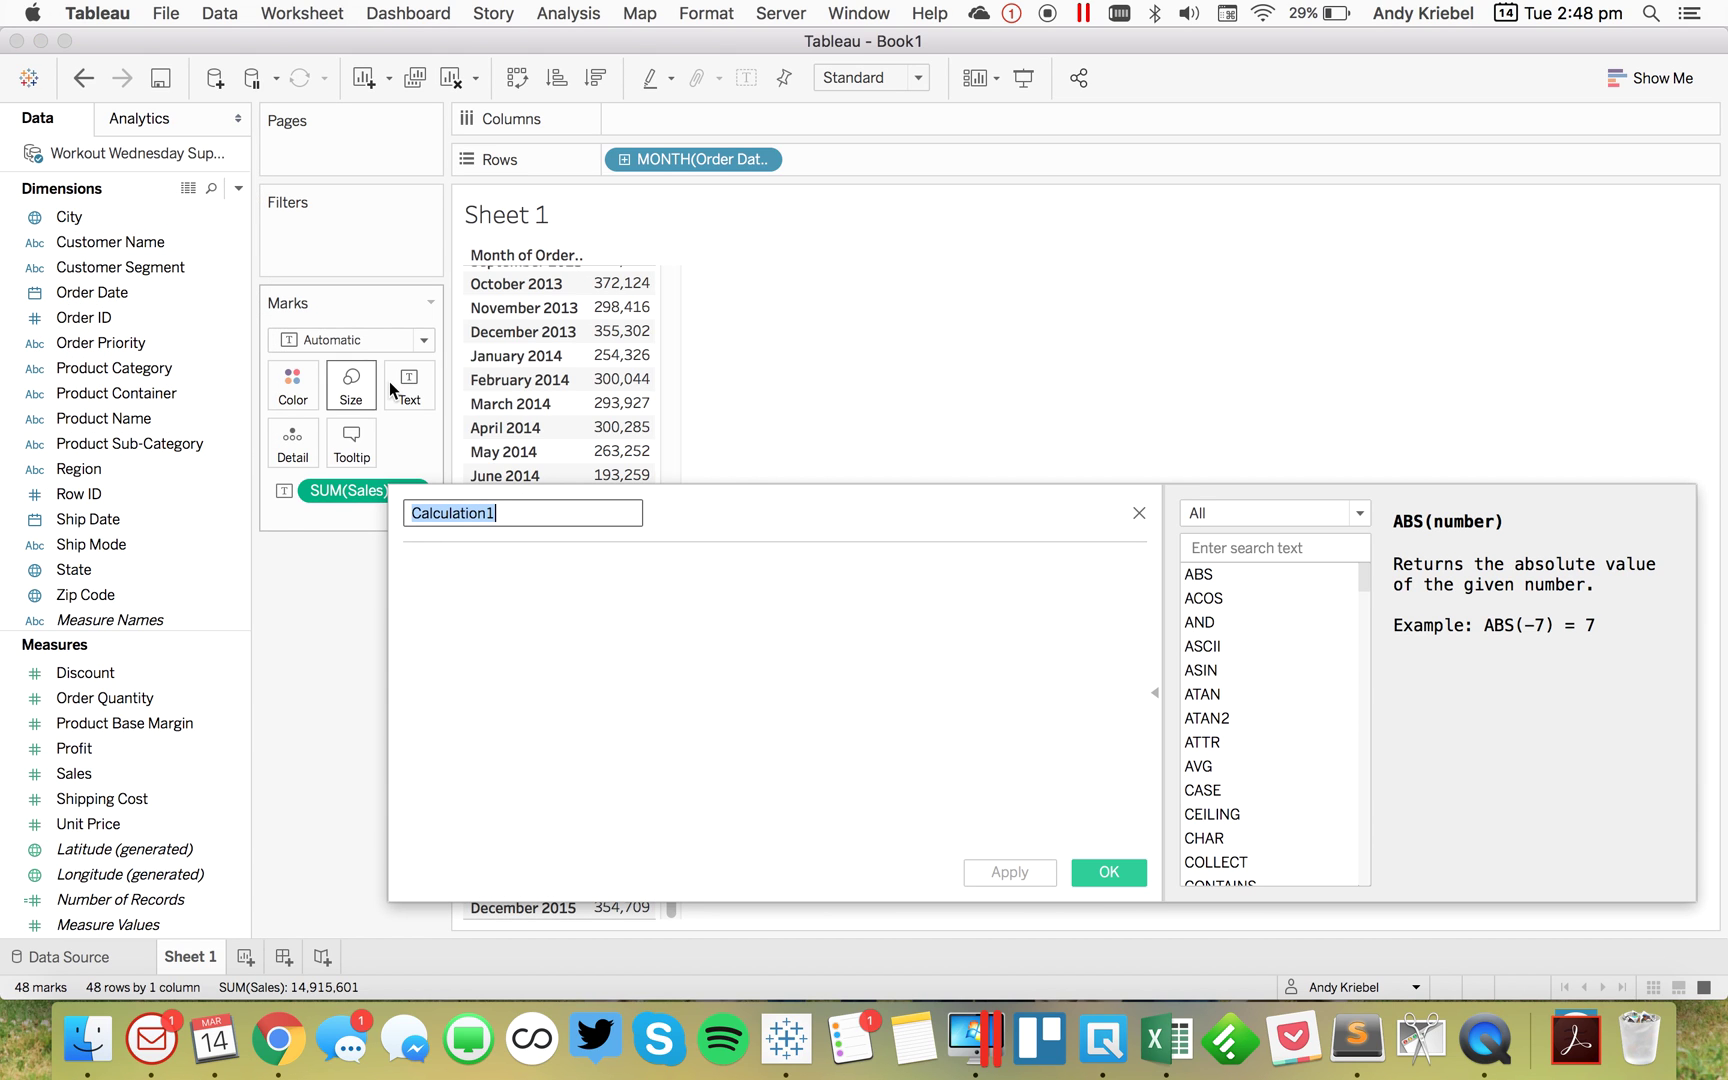
type("Latests M")
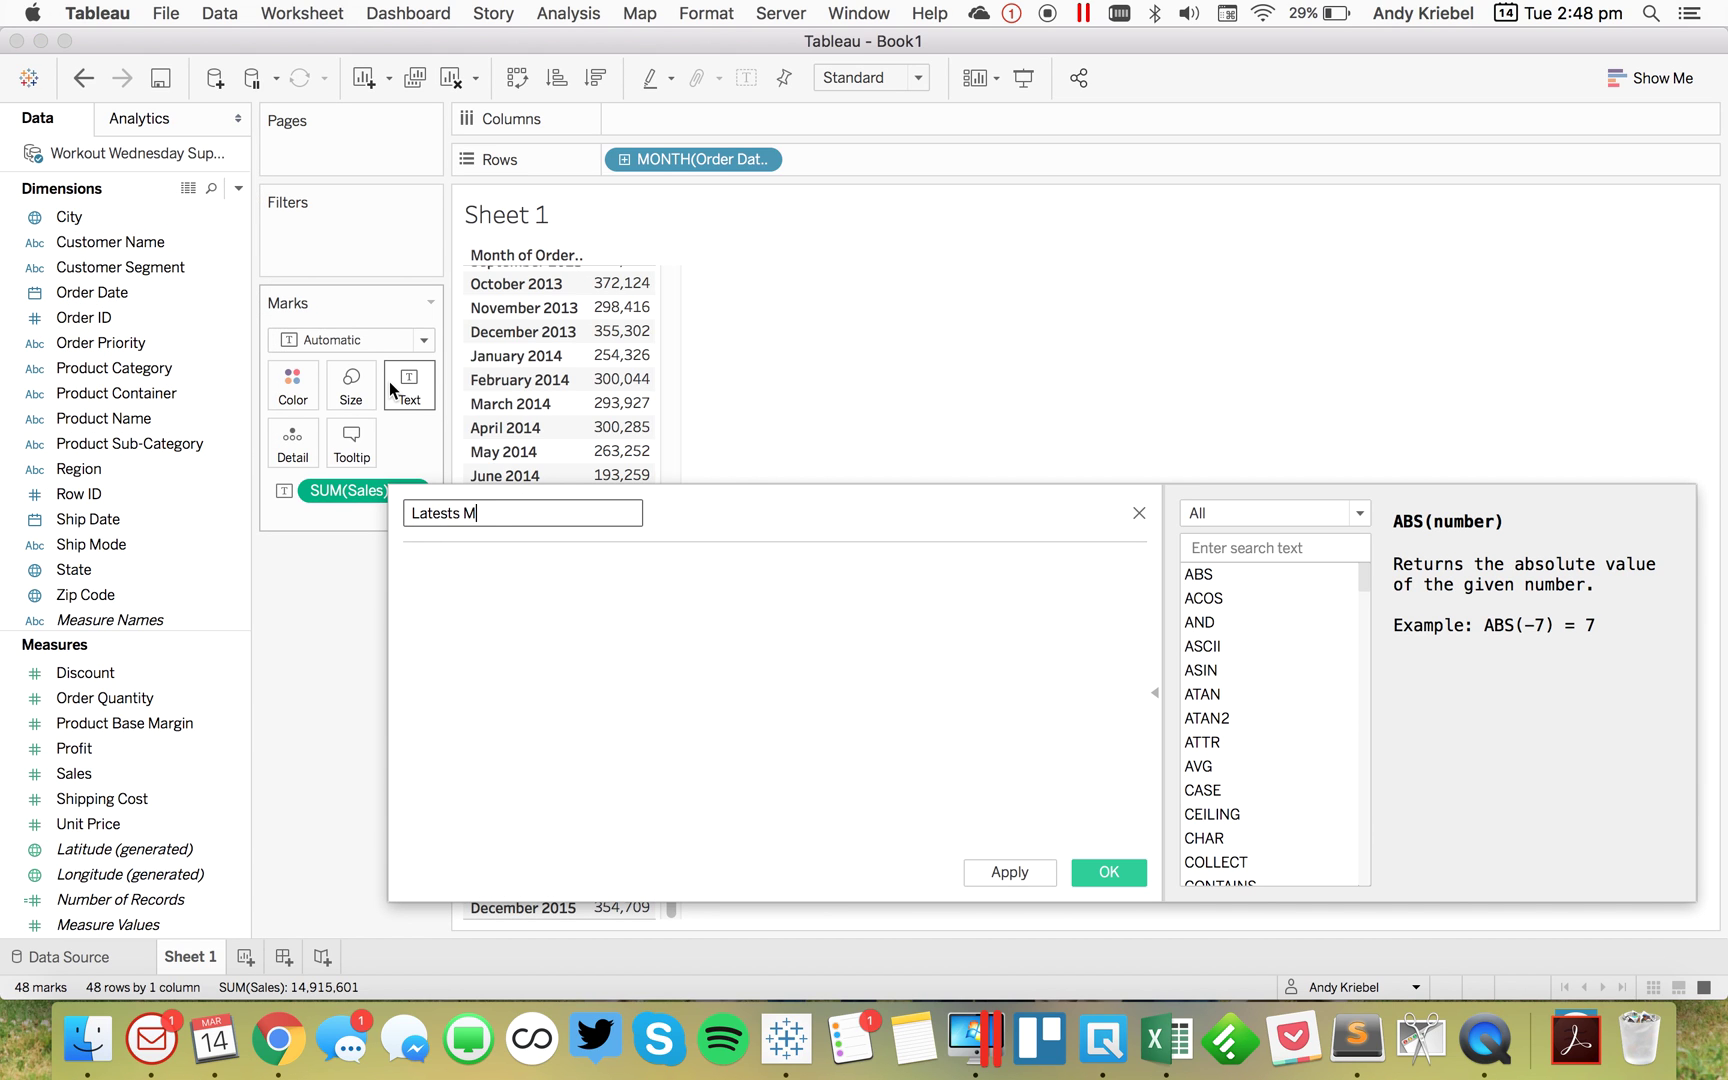
key("BackSpace")
key("BackSpace")
key("BackSpace")
type("Month Sales")
key("Tab")
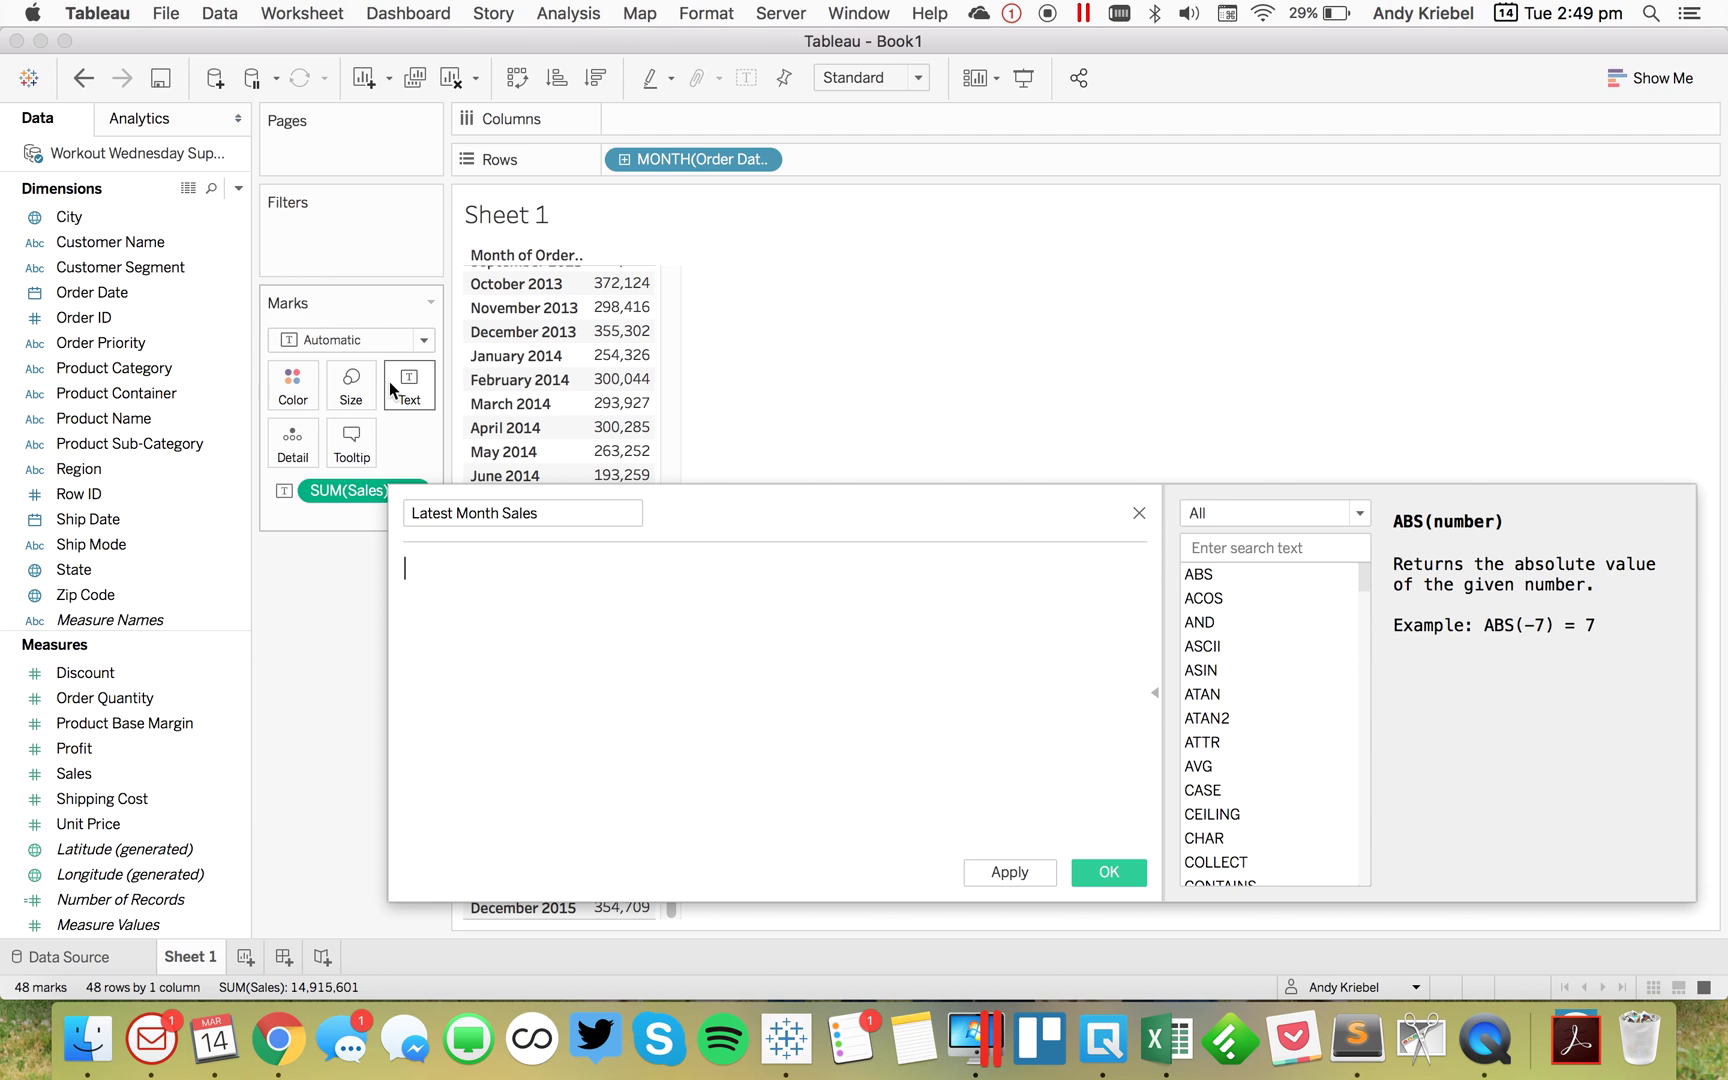
Enter the formula {MAX(DATETRUNC('month',[Order Date]))} with a blank line above it
type("{MAX")
key("Return")
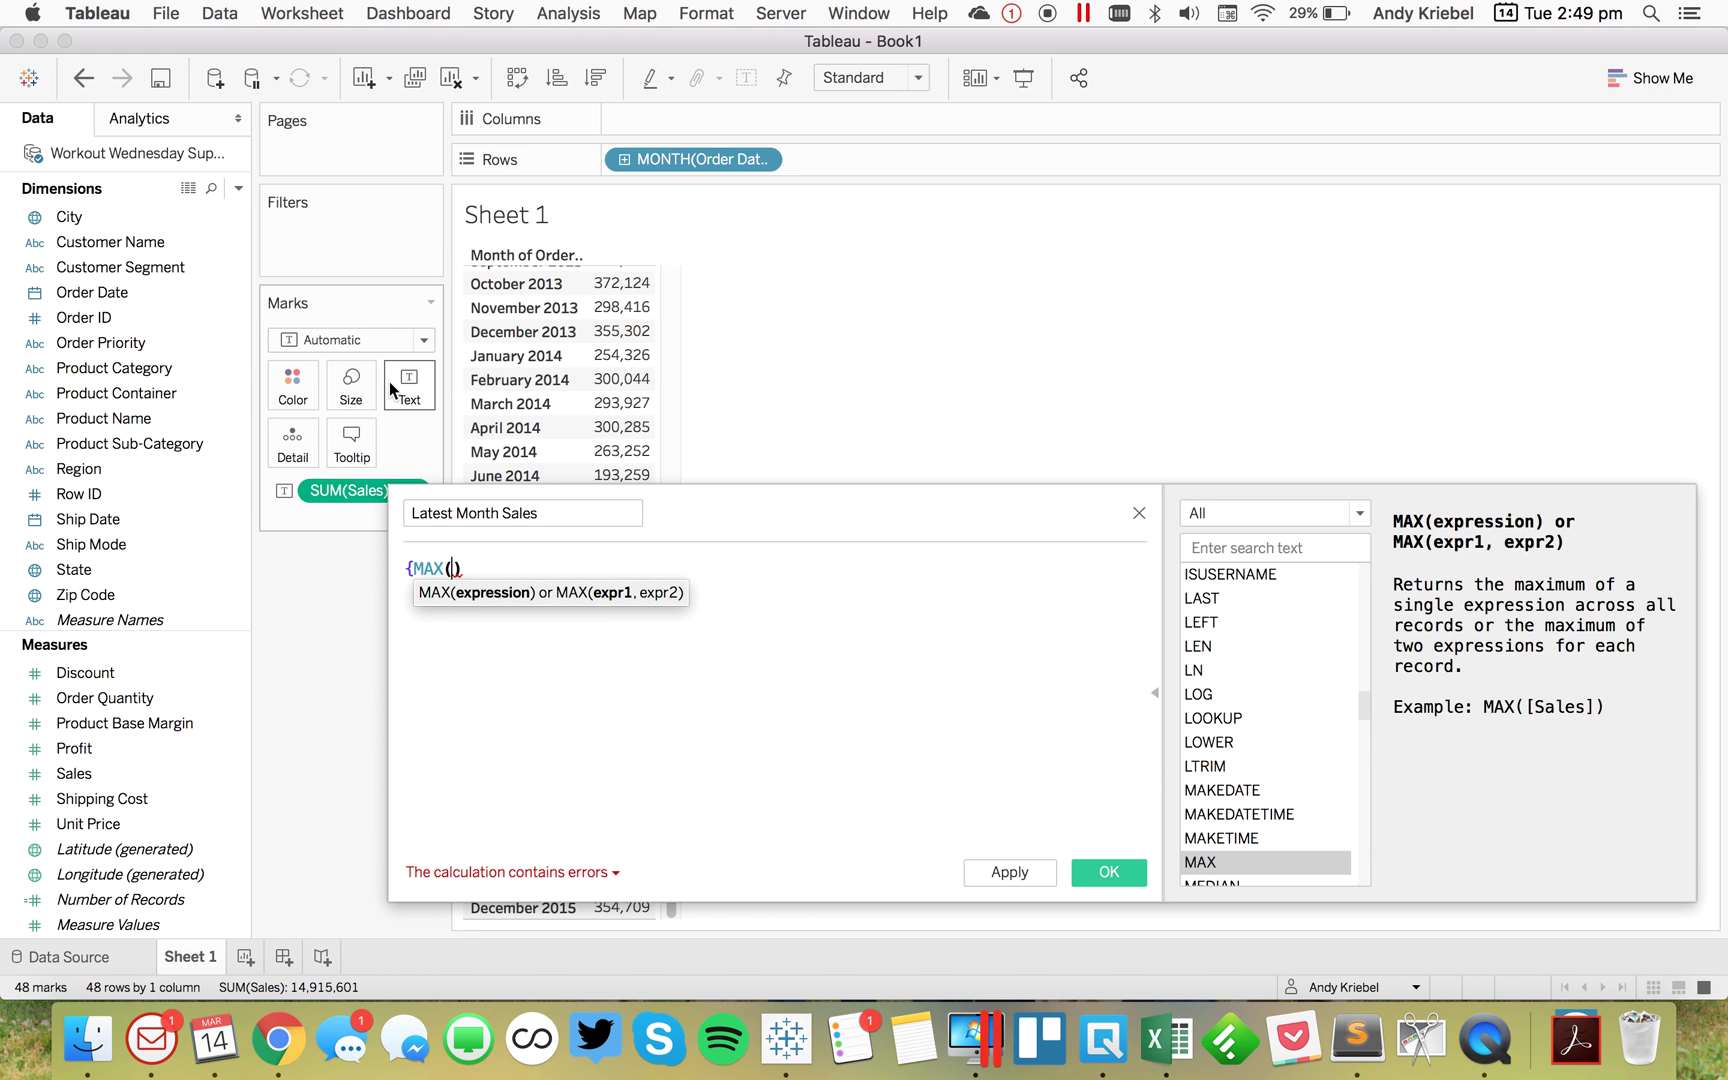
type("date")
key("Down")
key("Down")
key("Down")
key("Down")
key("Down")
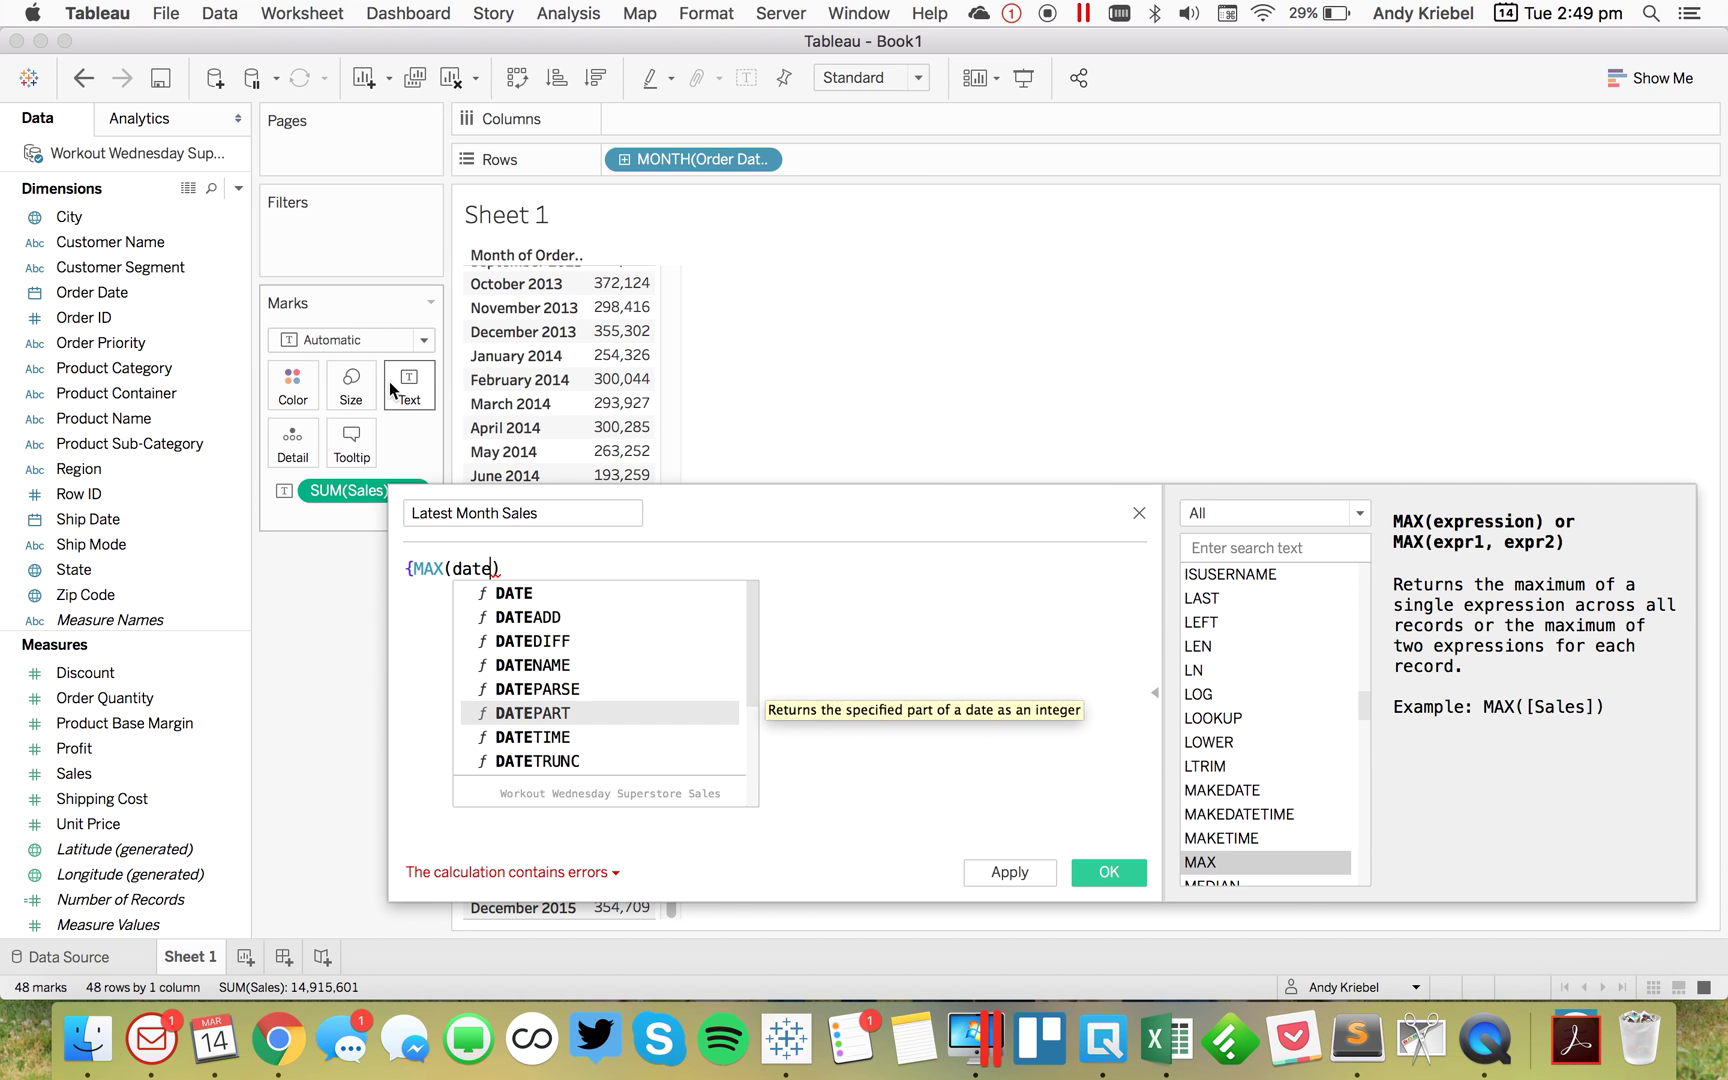
key("Down")
key("Down")
key("Return")
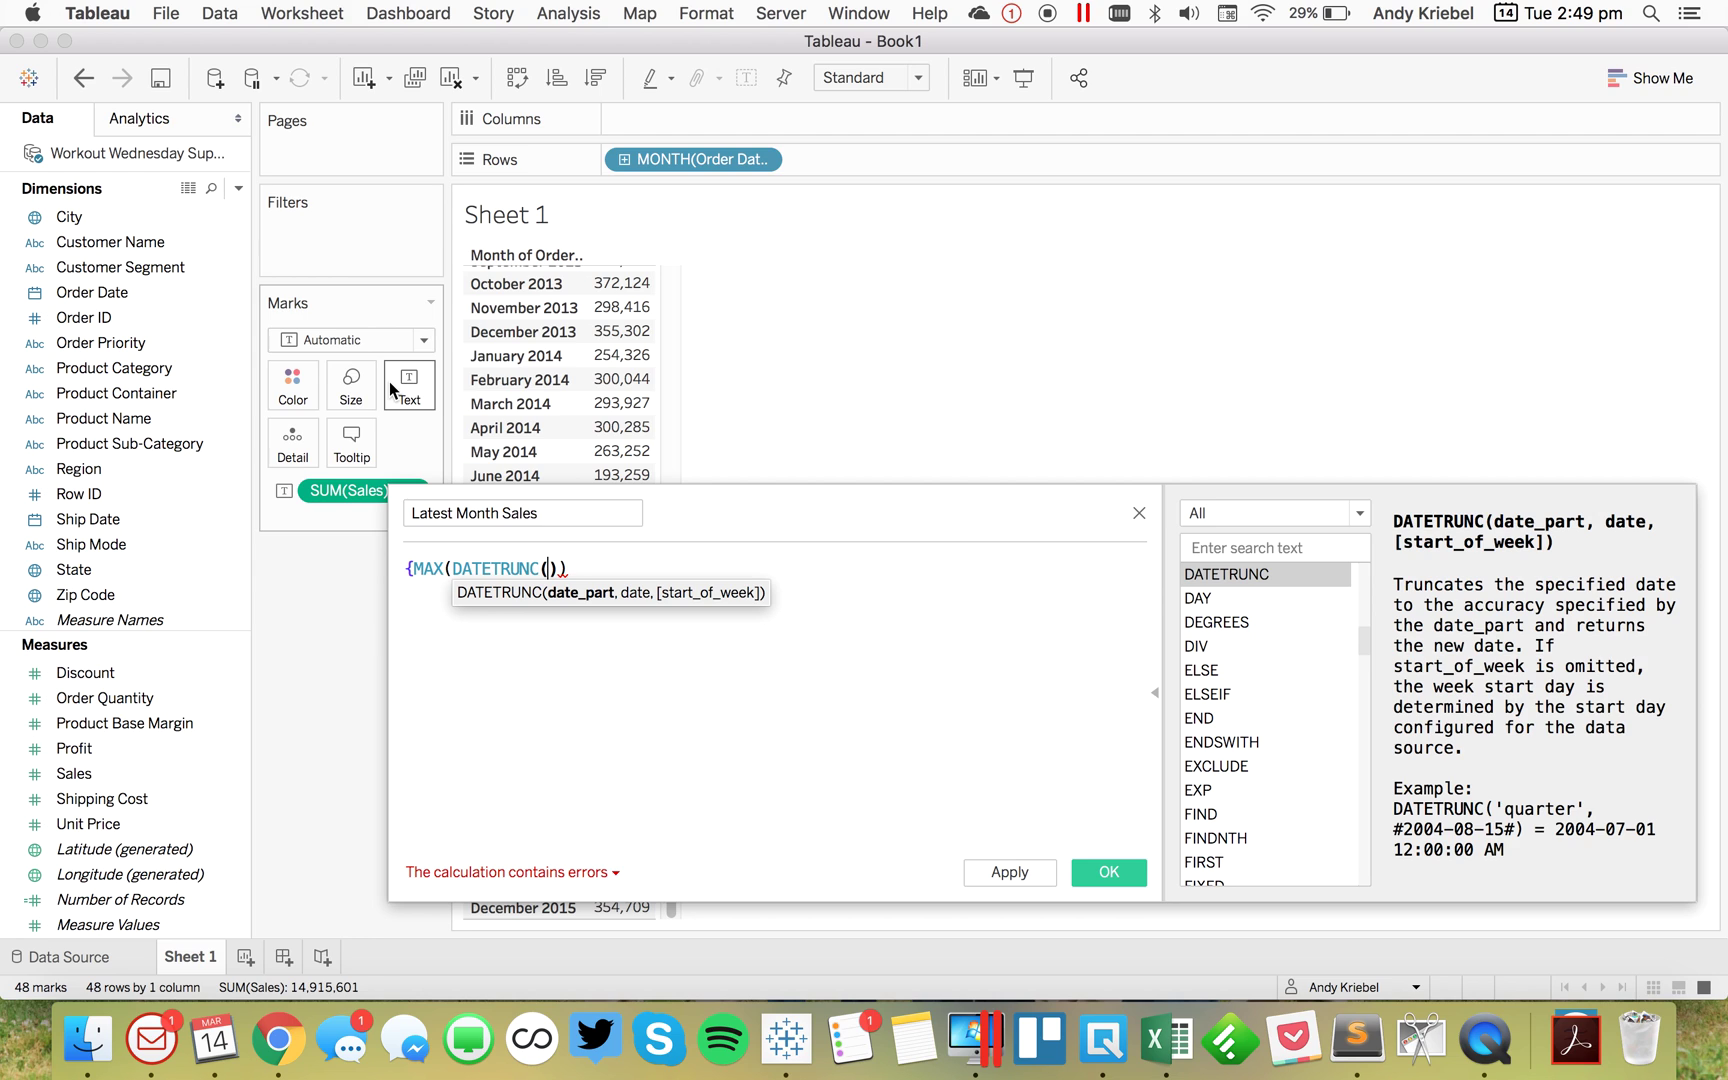
type("'mont")
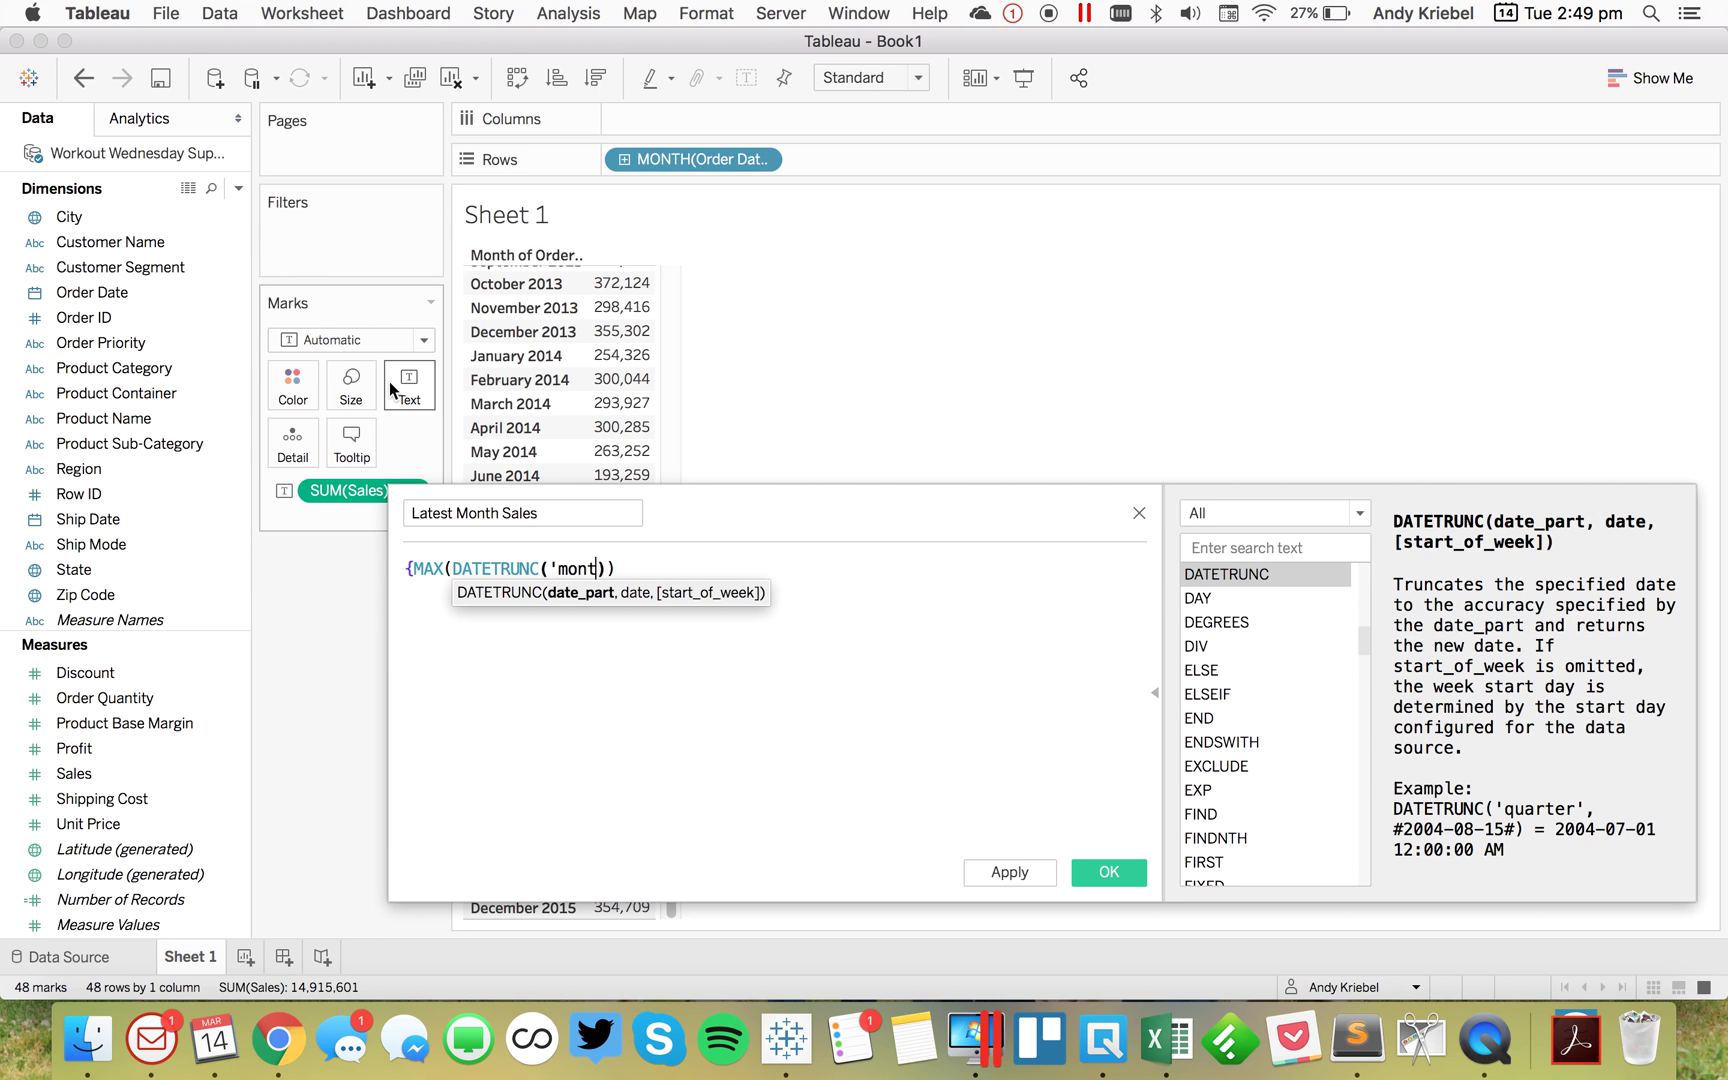
type("h'")
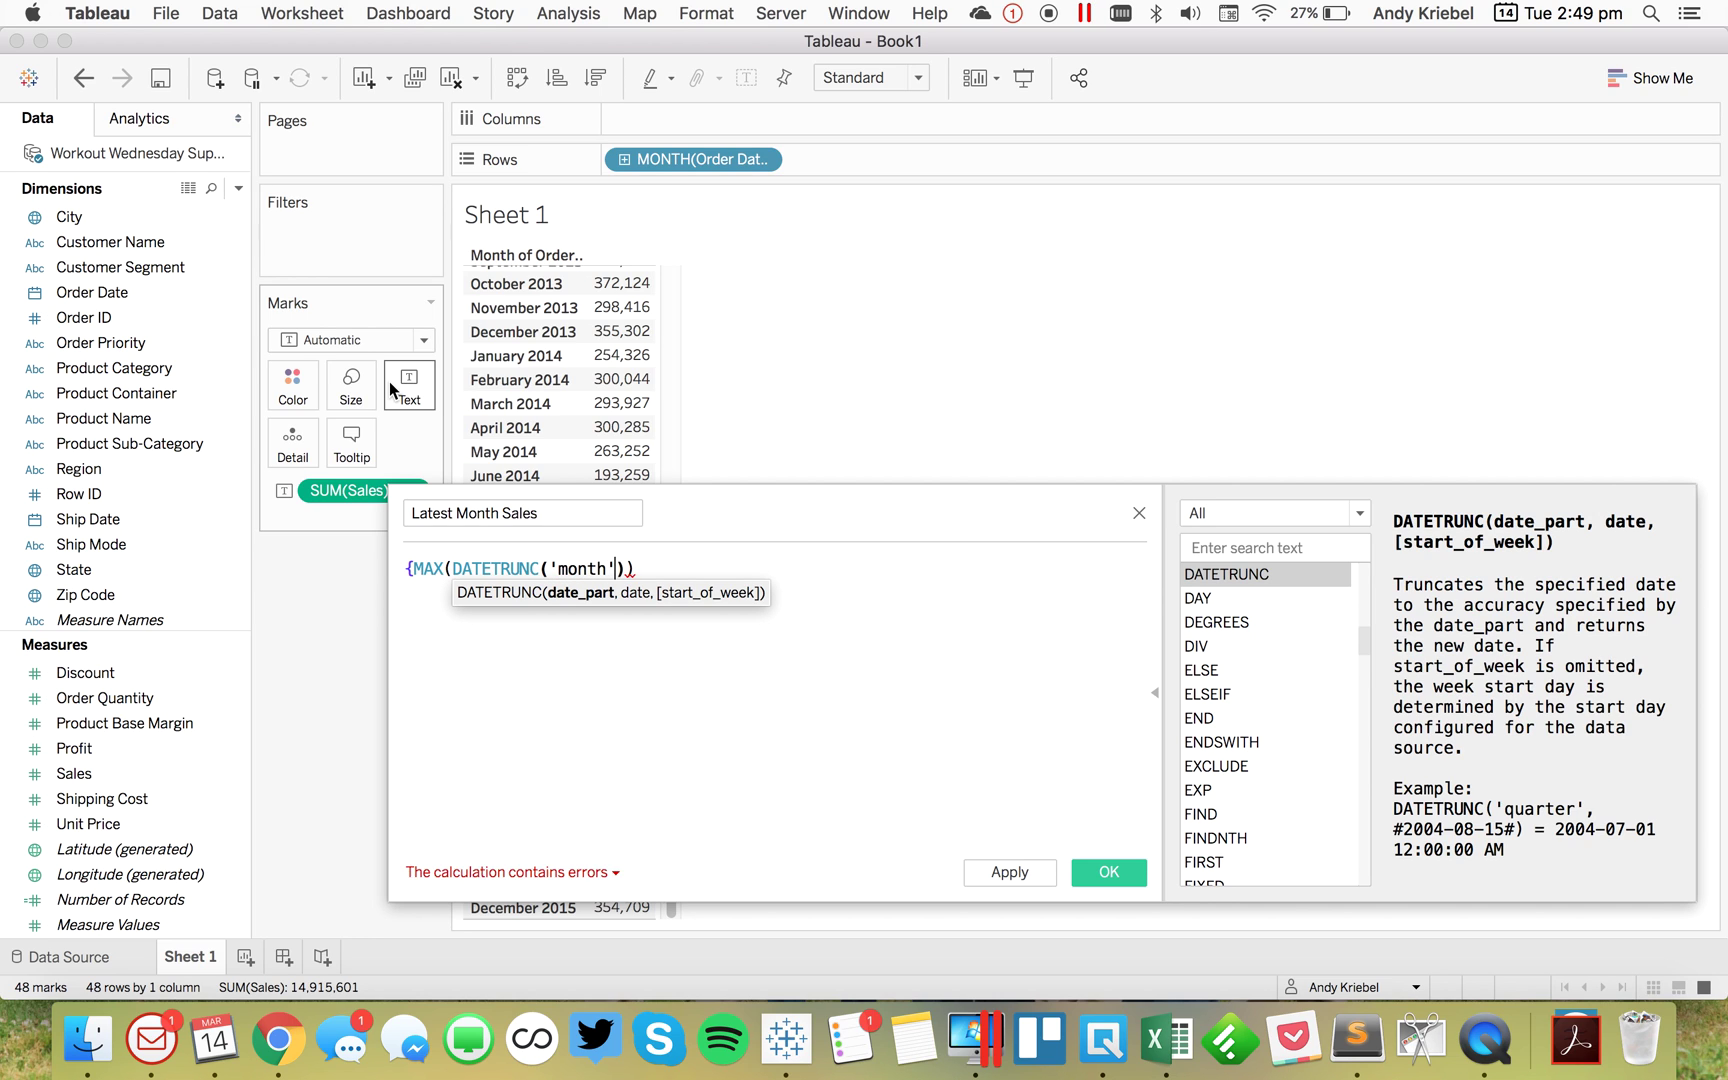
type(",order")
key("Return")
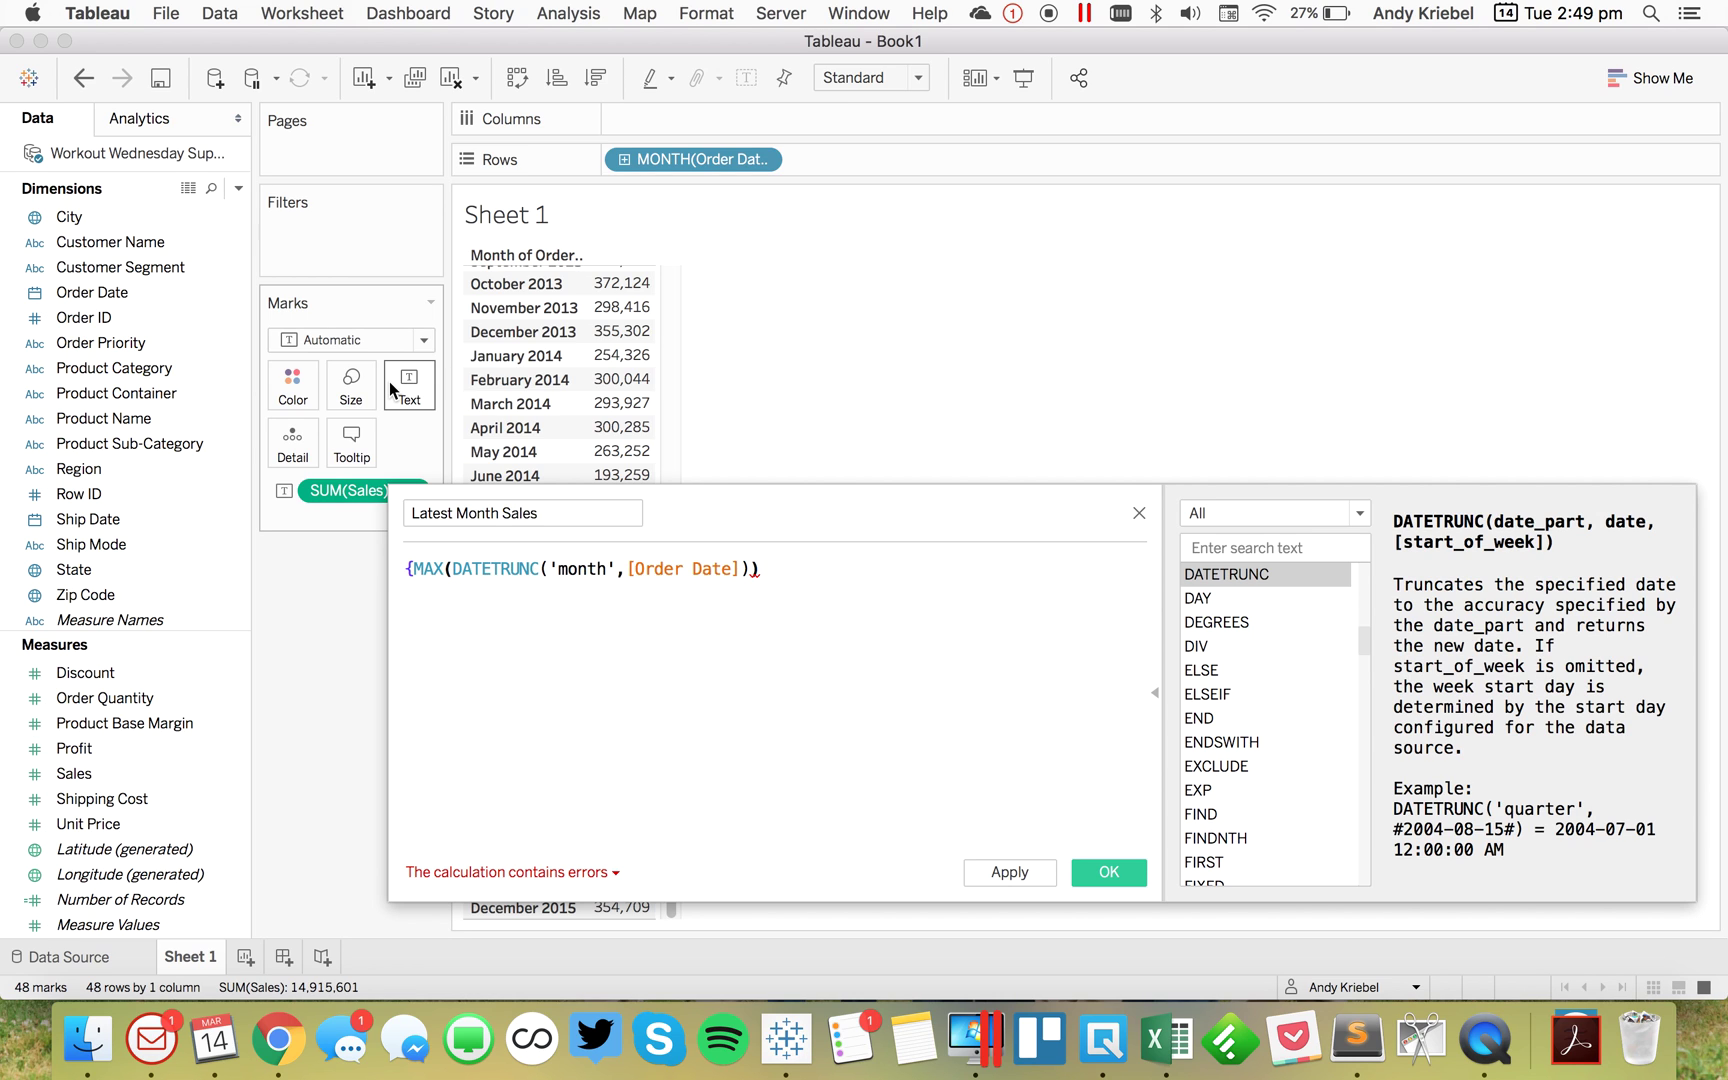
type("}")
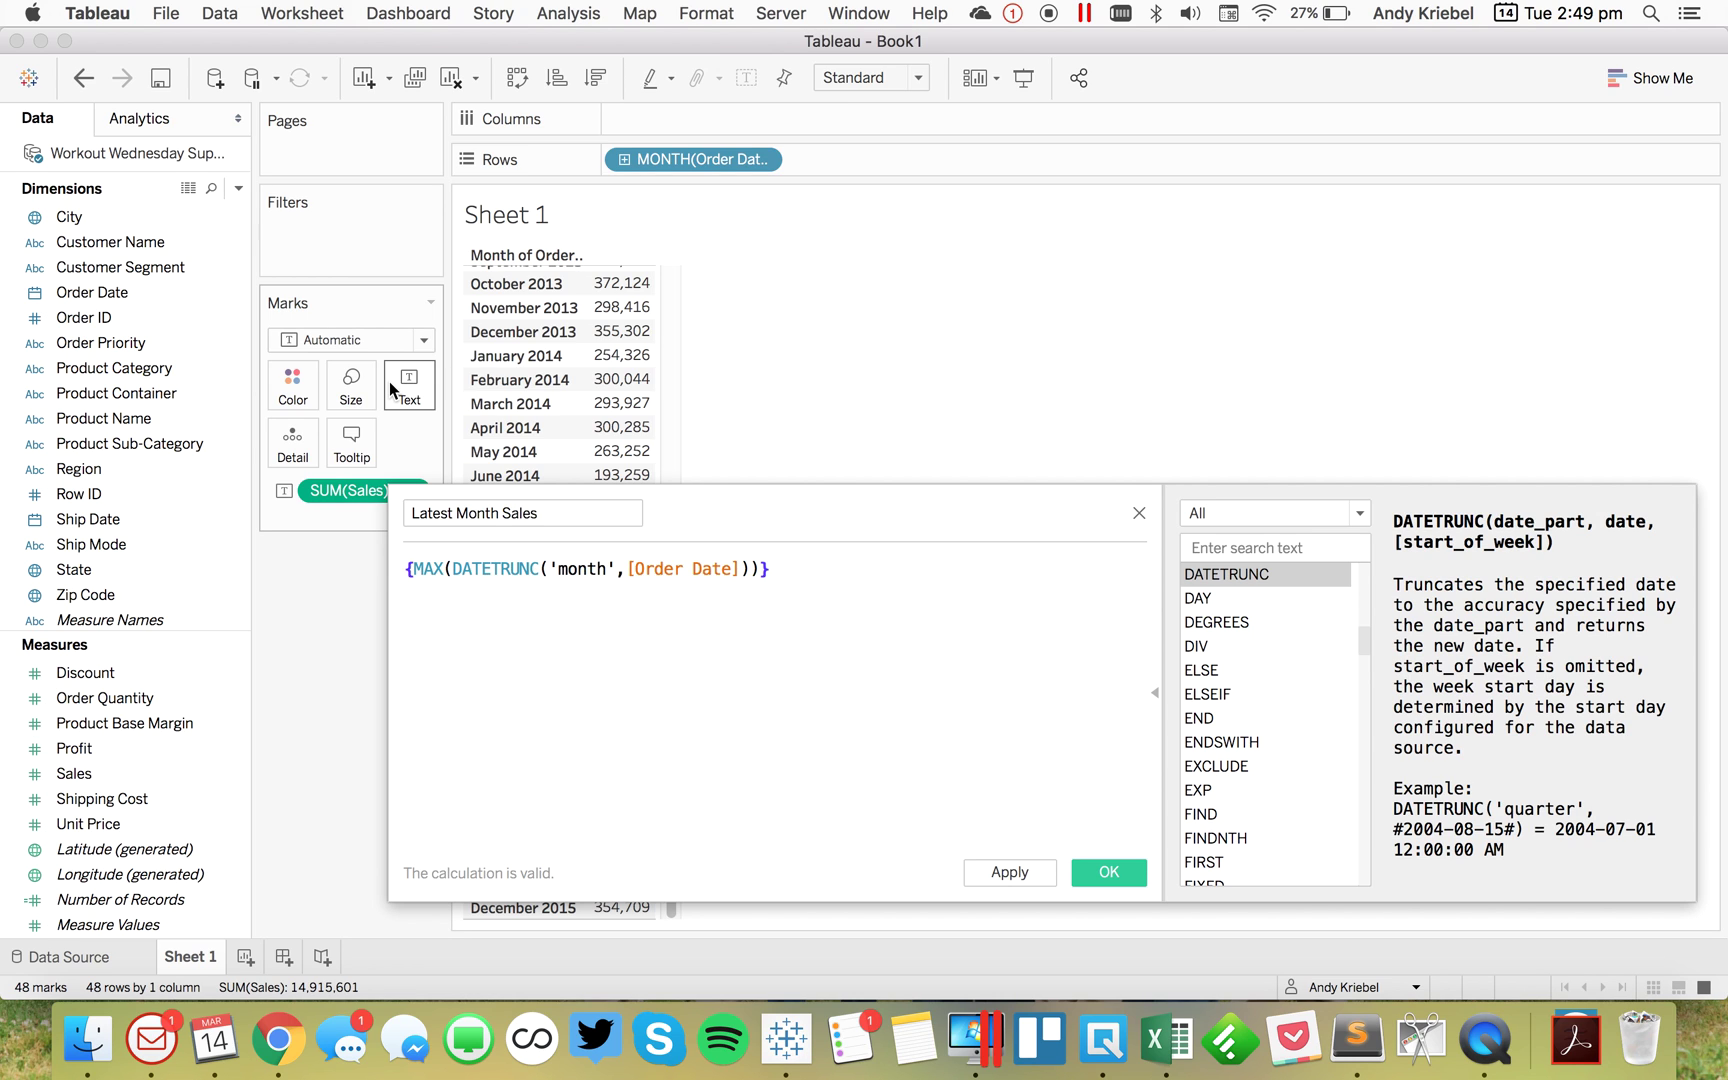
key("Home")
key("Return")
key("Up")
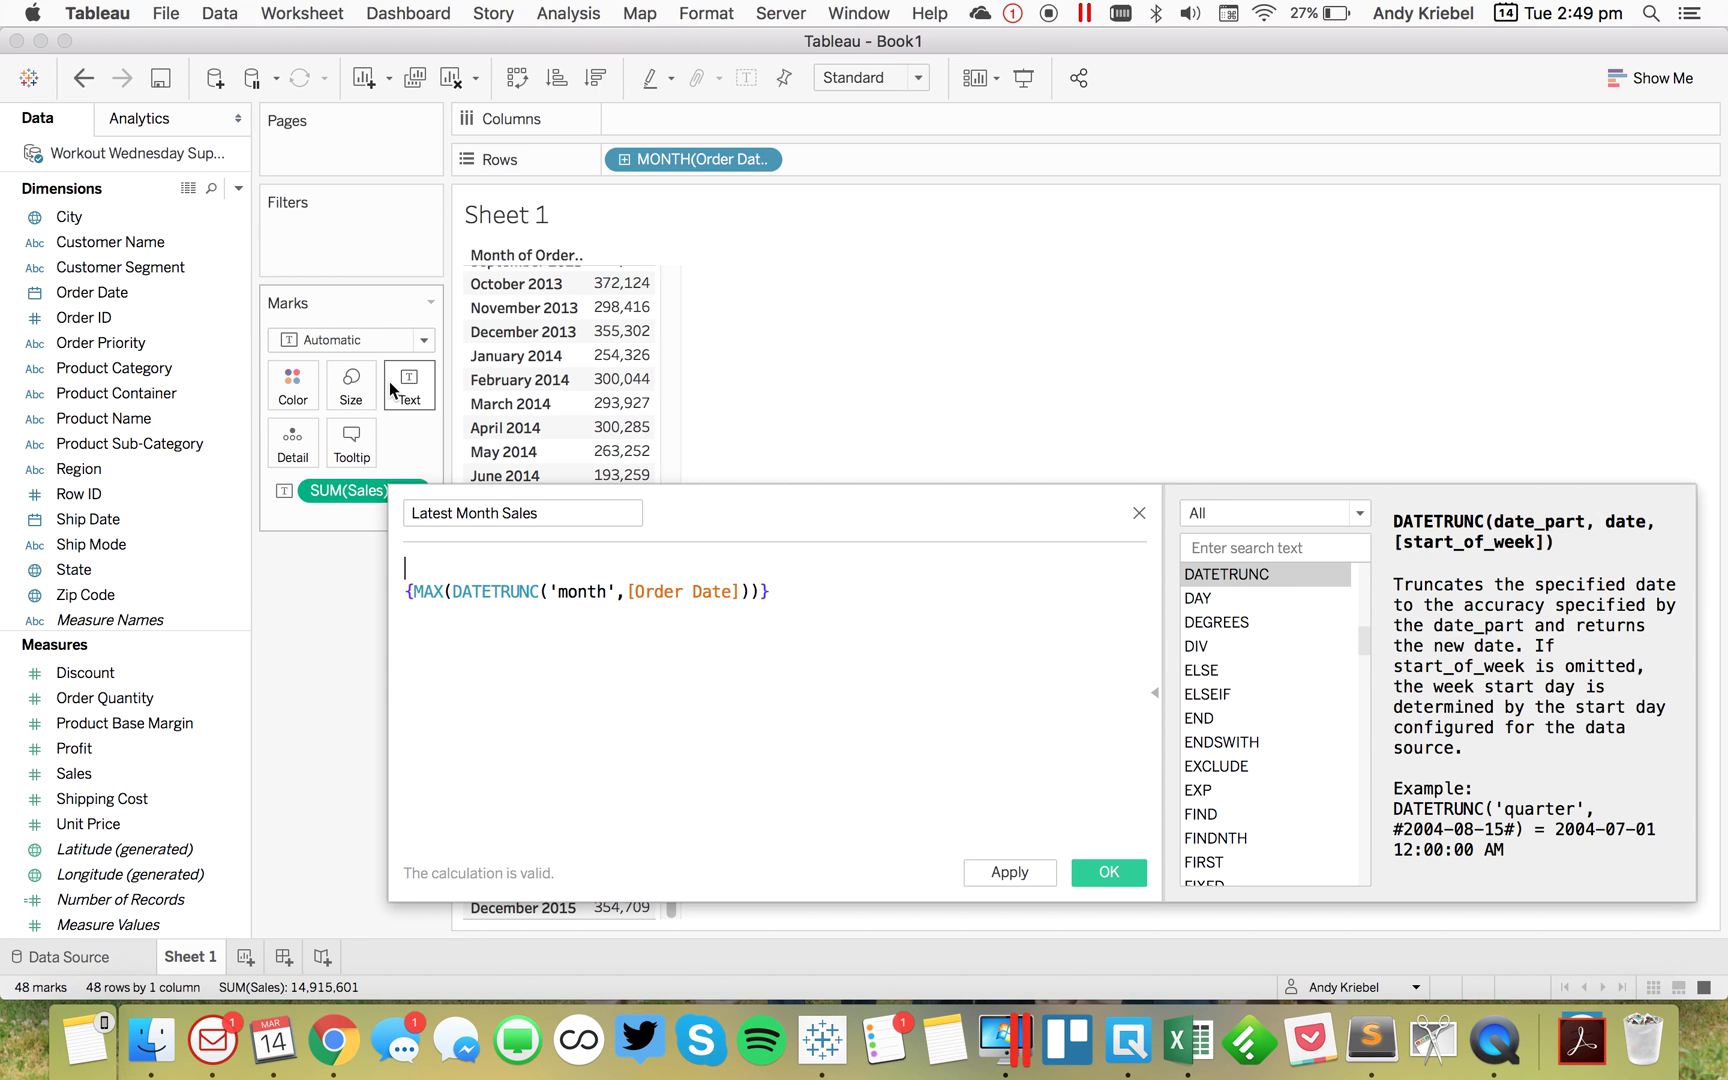
Begin the formula with IF on its own line, followed by DATEDIFF('month',
type("IF")
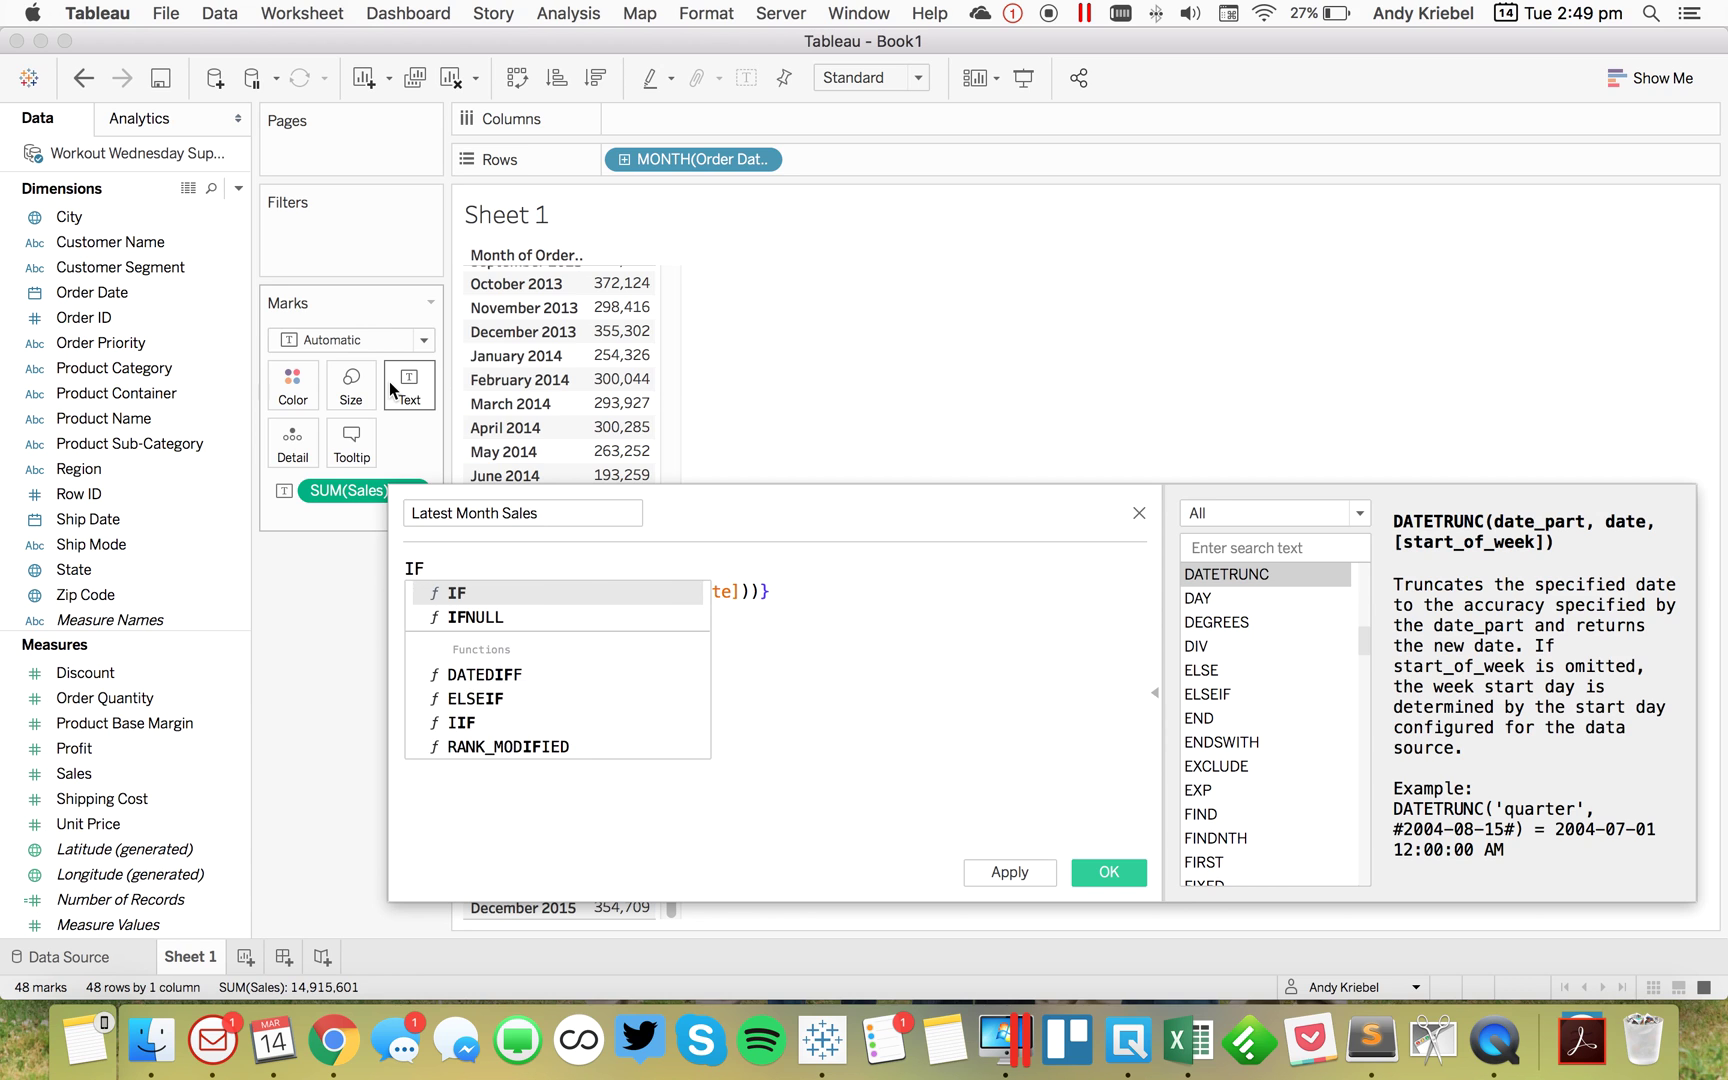
key("Return")
type("DATE")
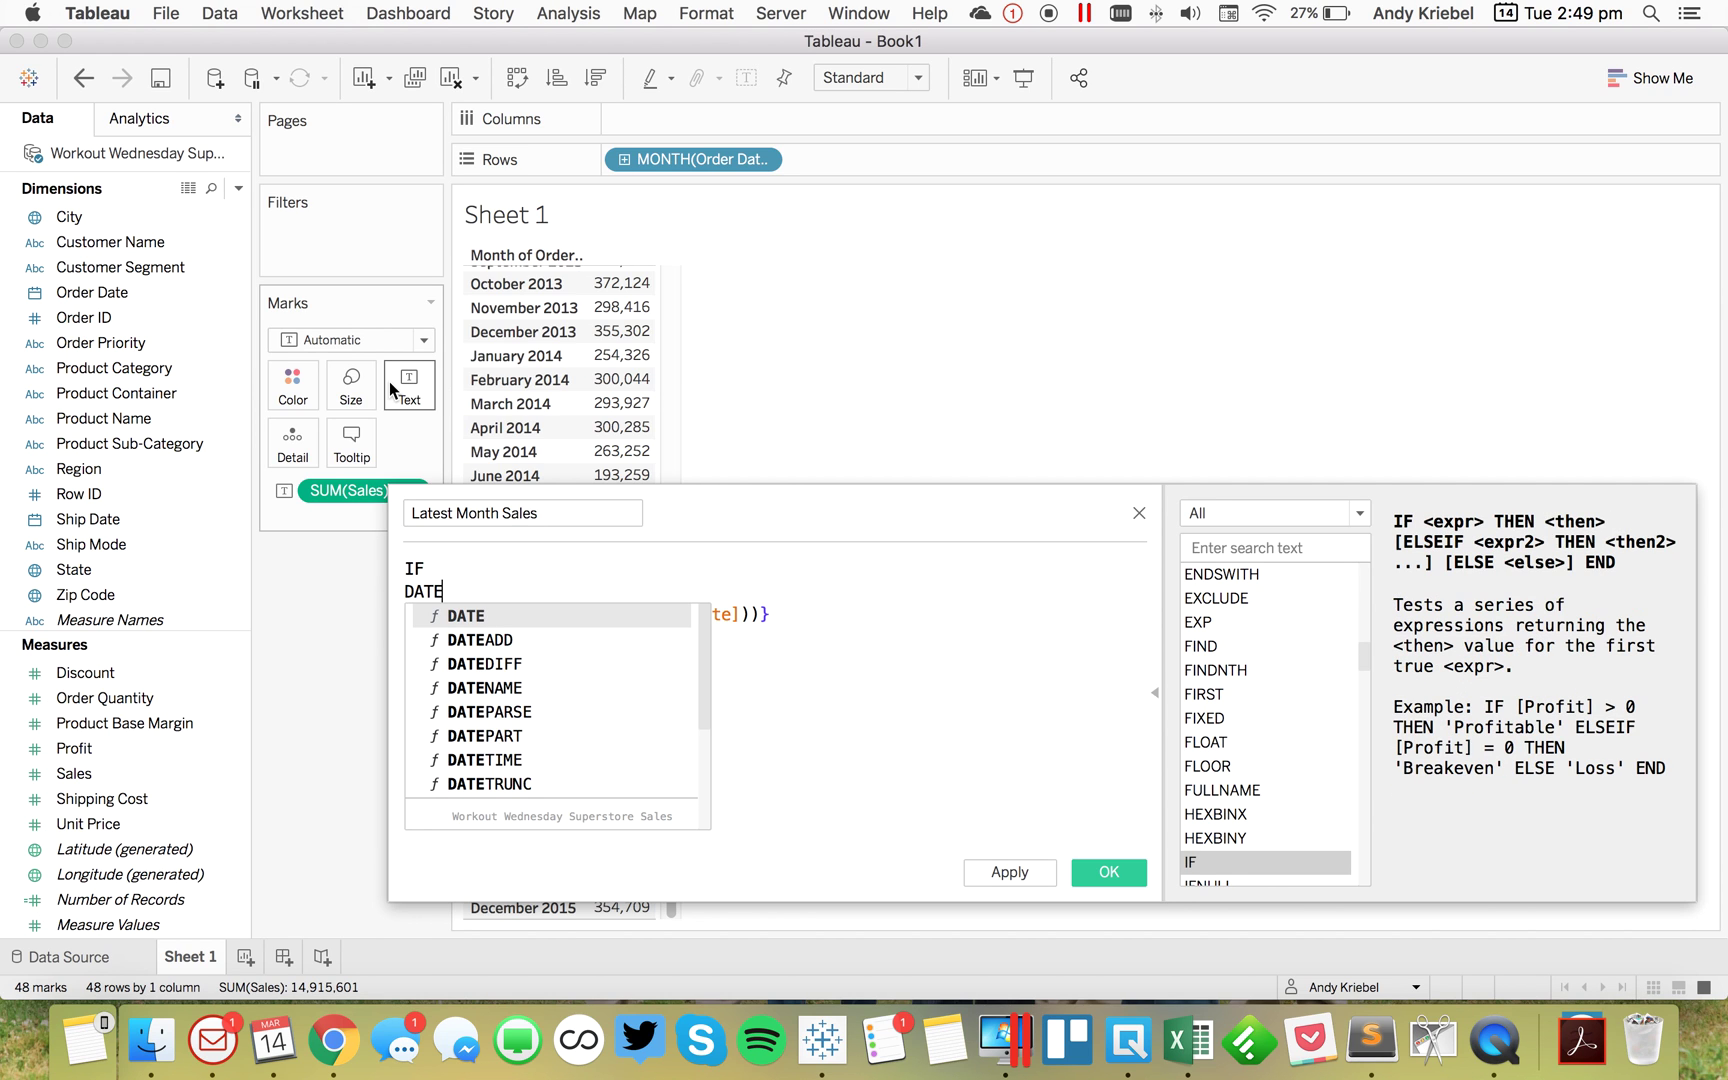
key("Down")
key("Down")
key("Return")
key("BackSpace")
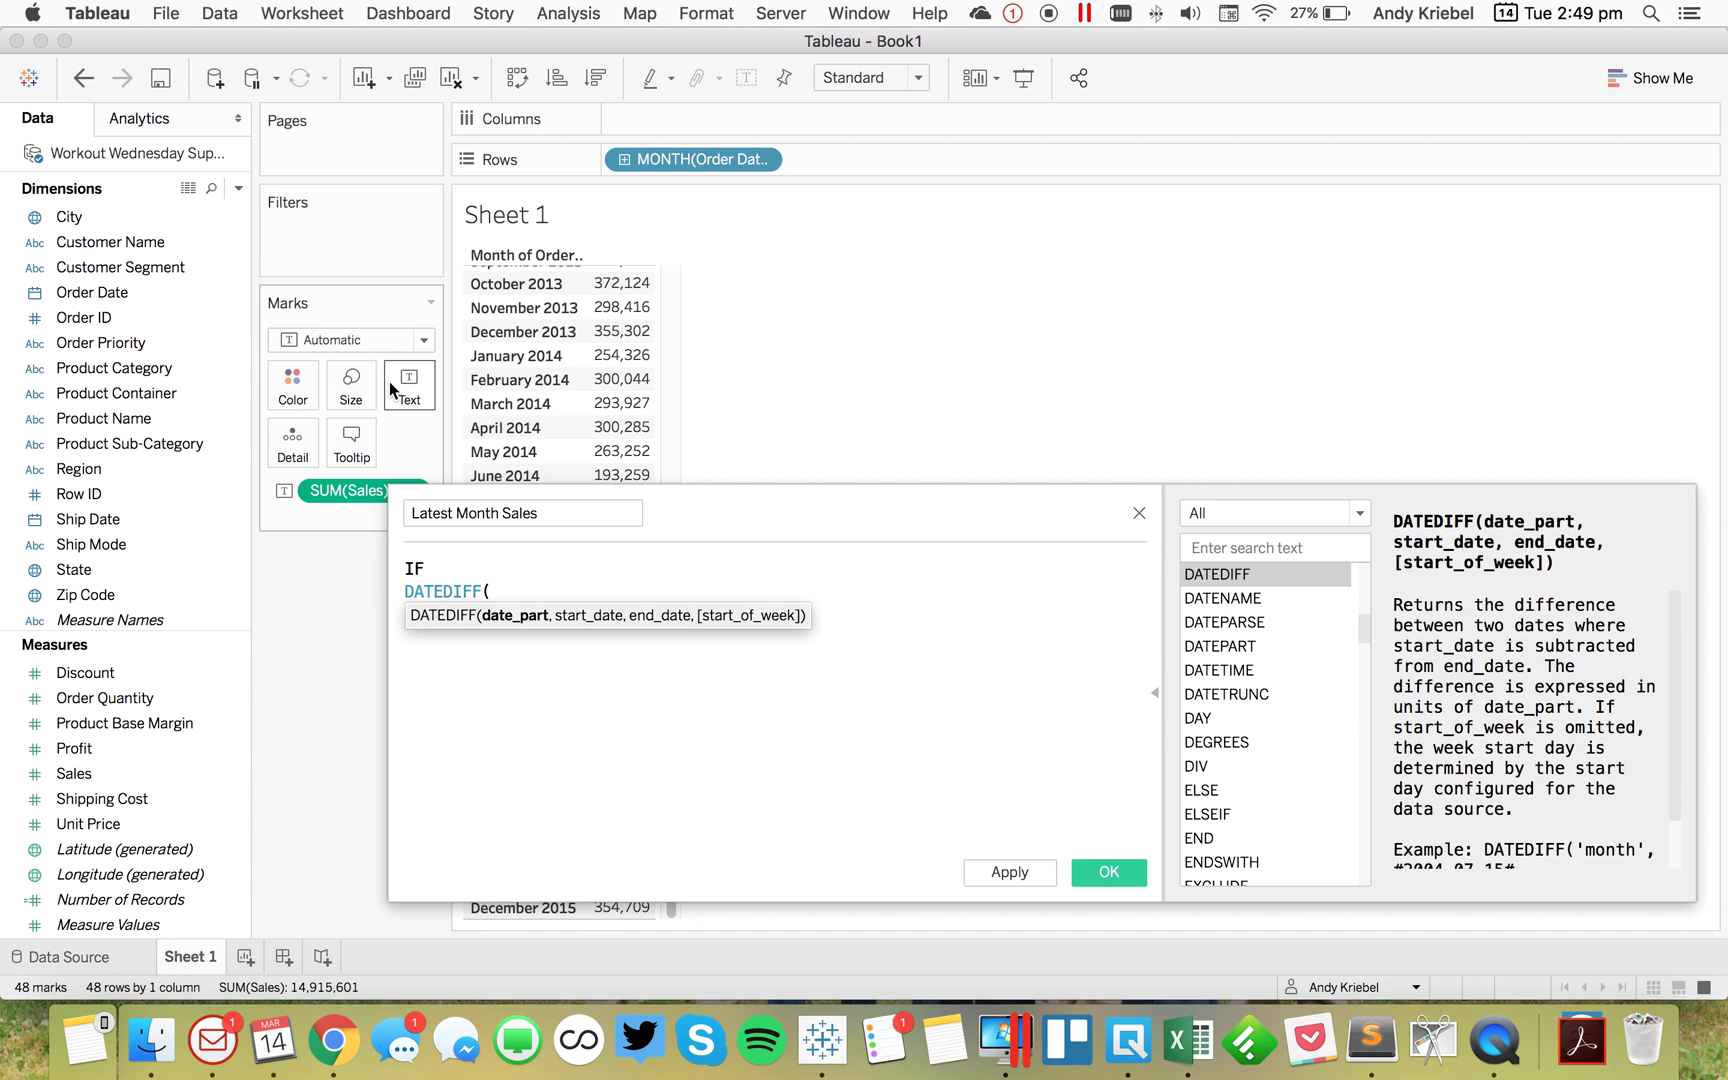
type("'month',")
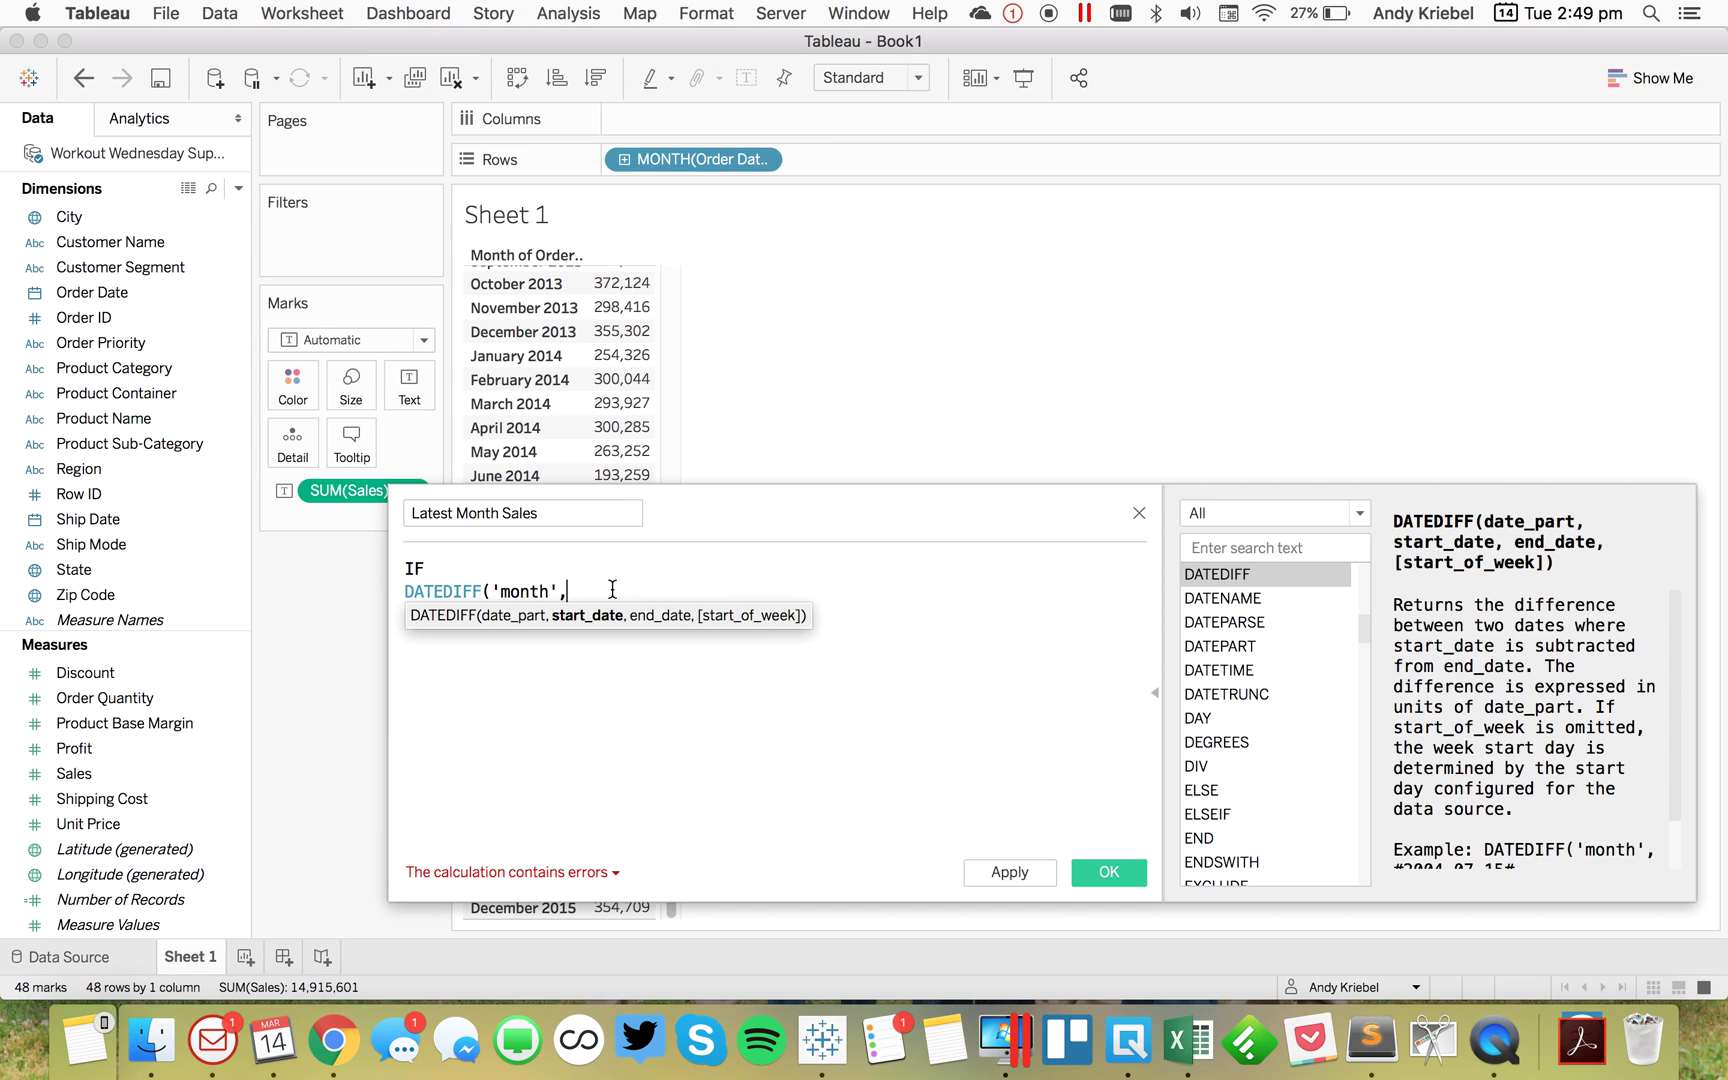
Insert DATETRUNC('month',[Order Date]) as DATEDIFF's start date before the latest-month expression
key("Return")
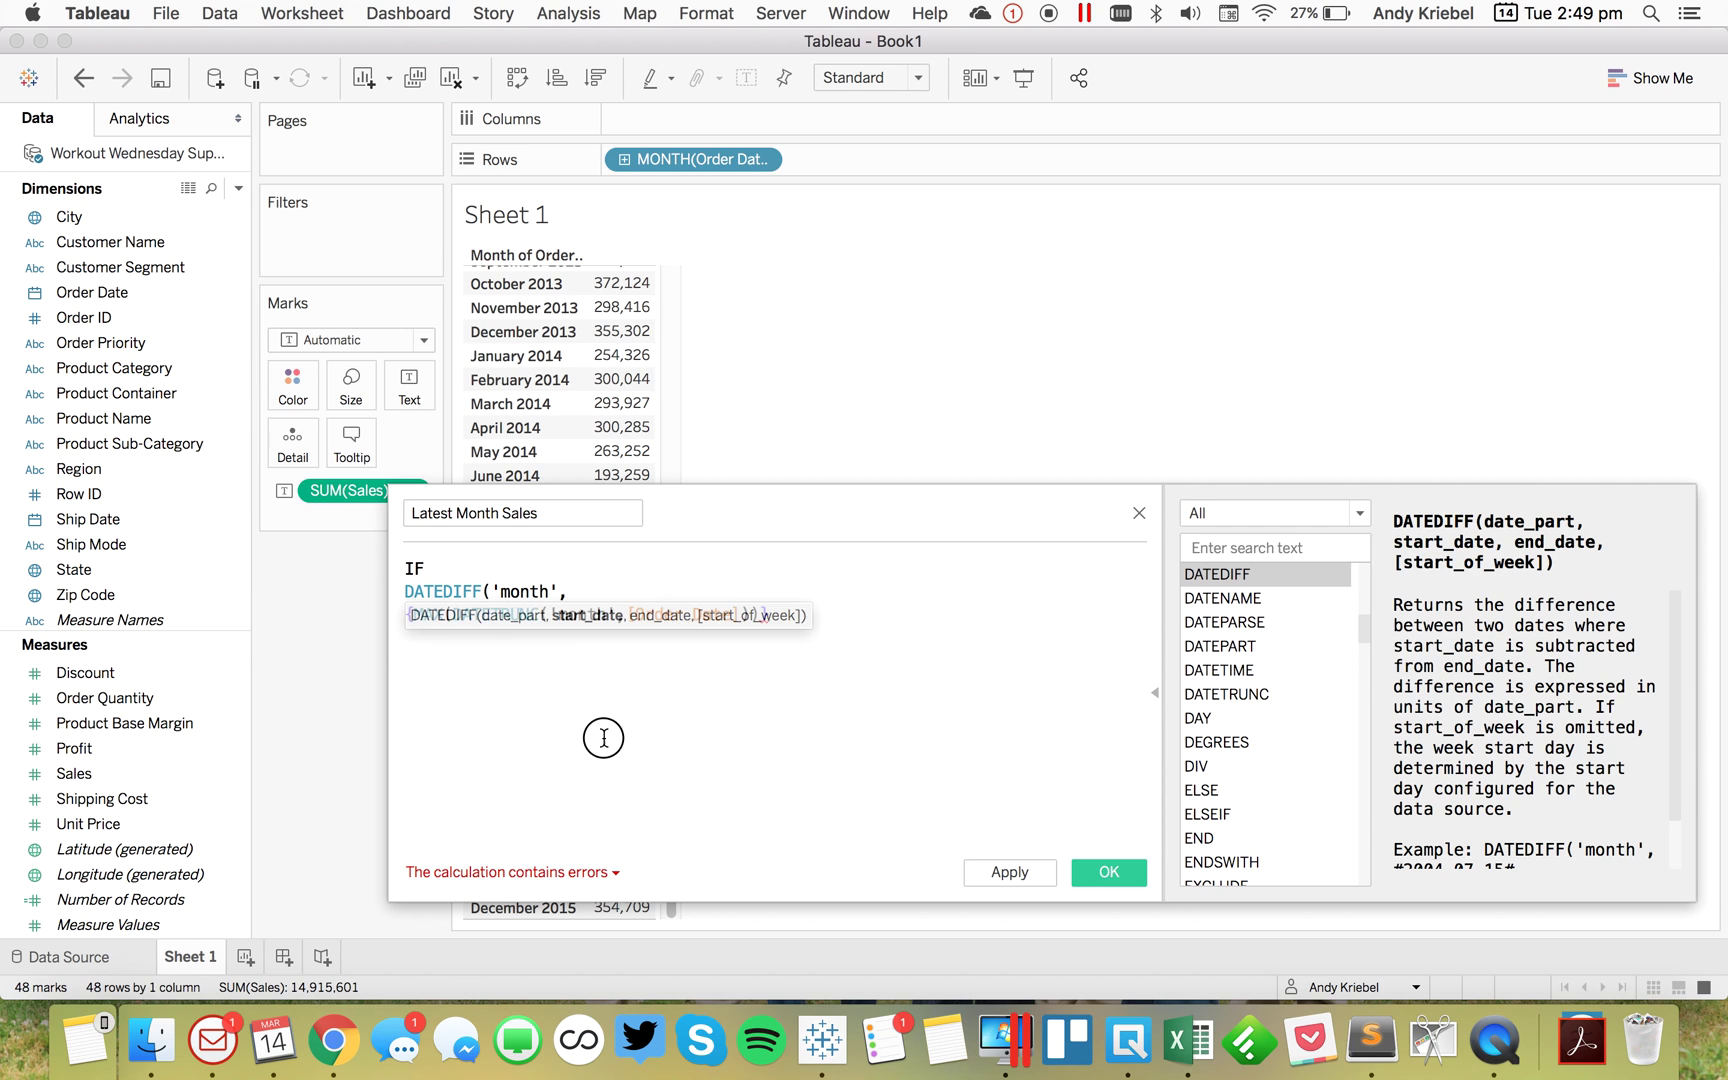
type("{MAX(DATETRUNC('month',[Order Date]))}")
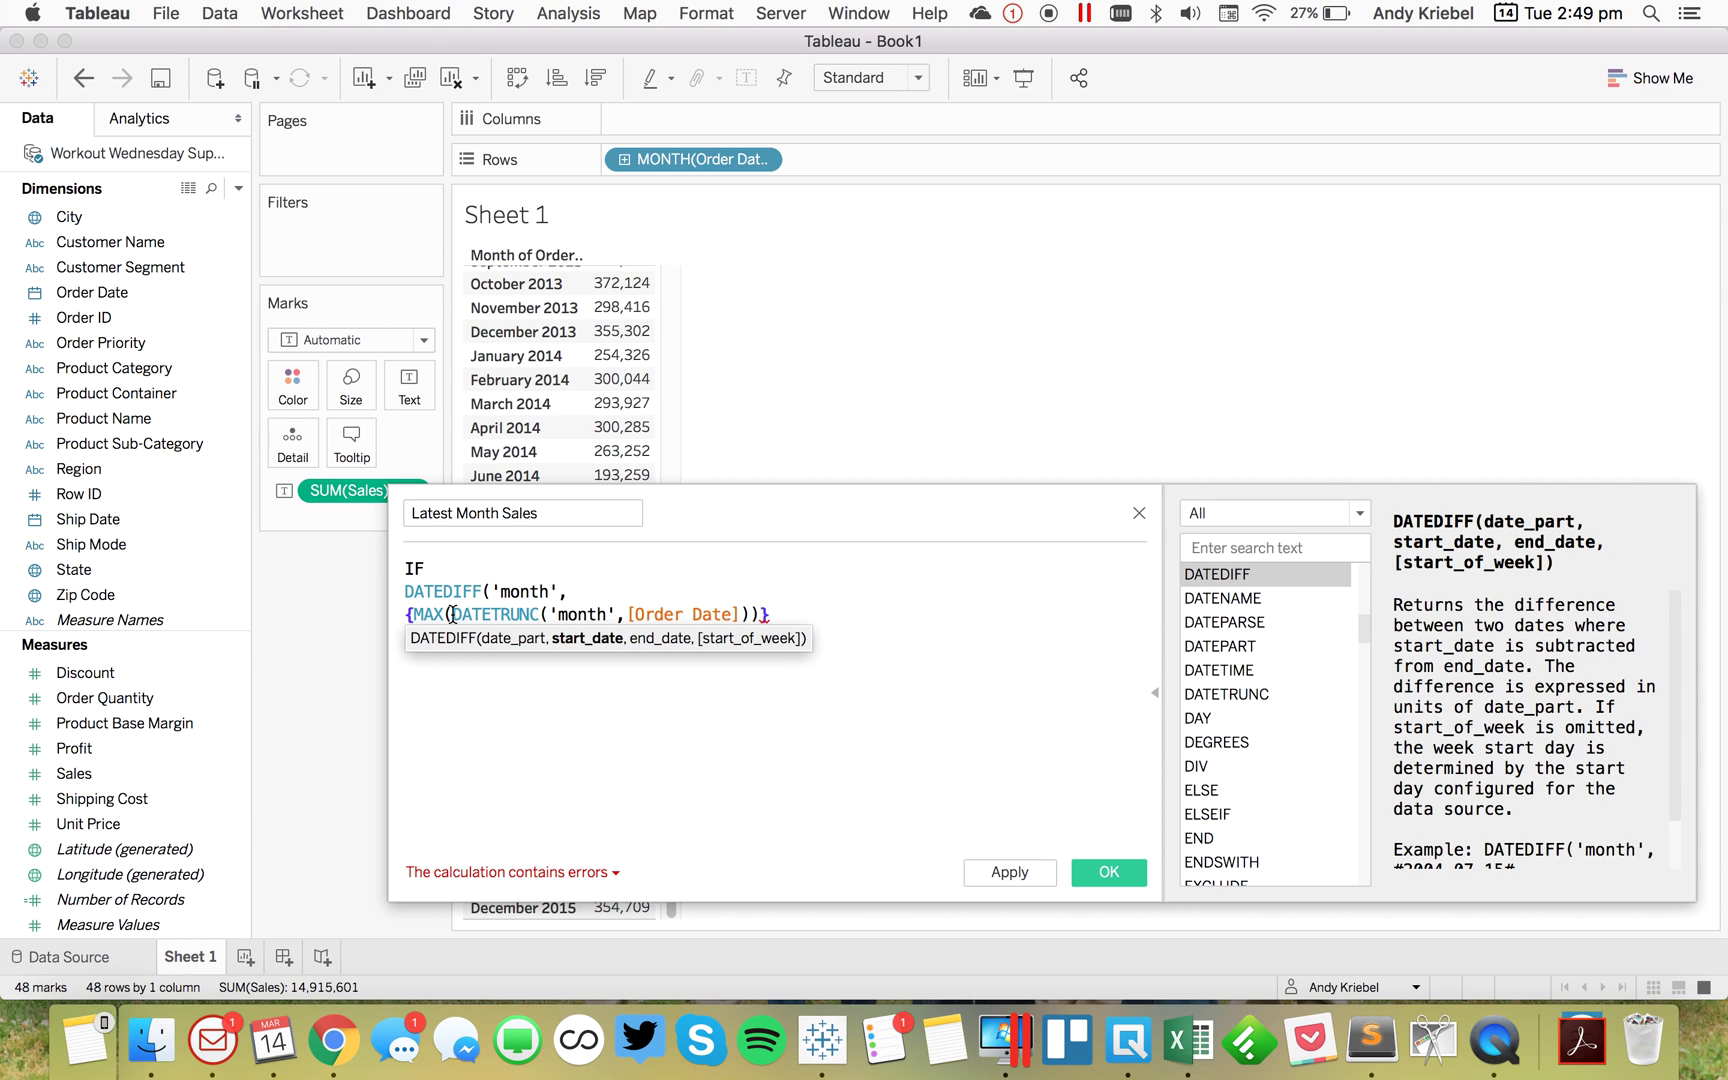
left_click_drag(451, 614, 750, 622)
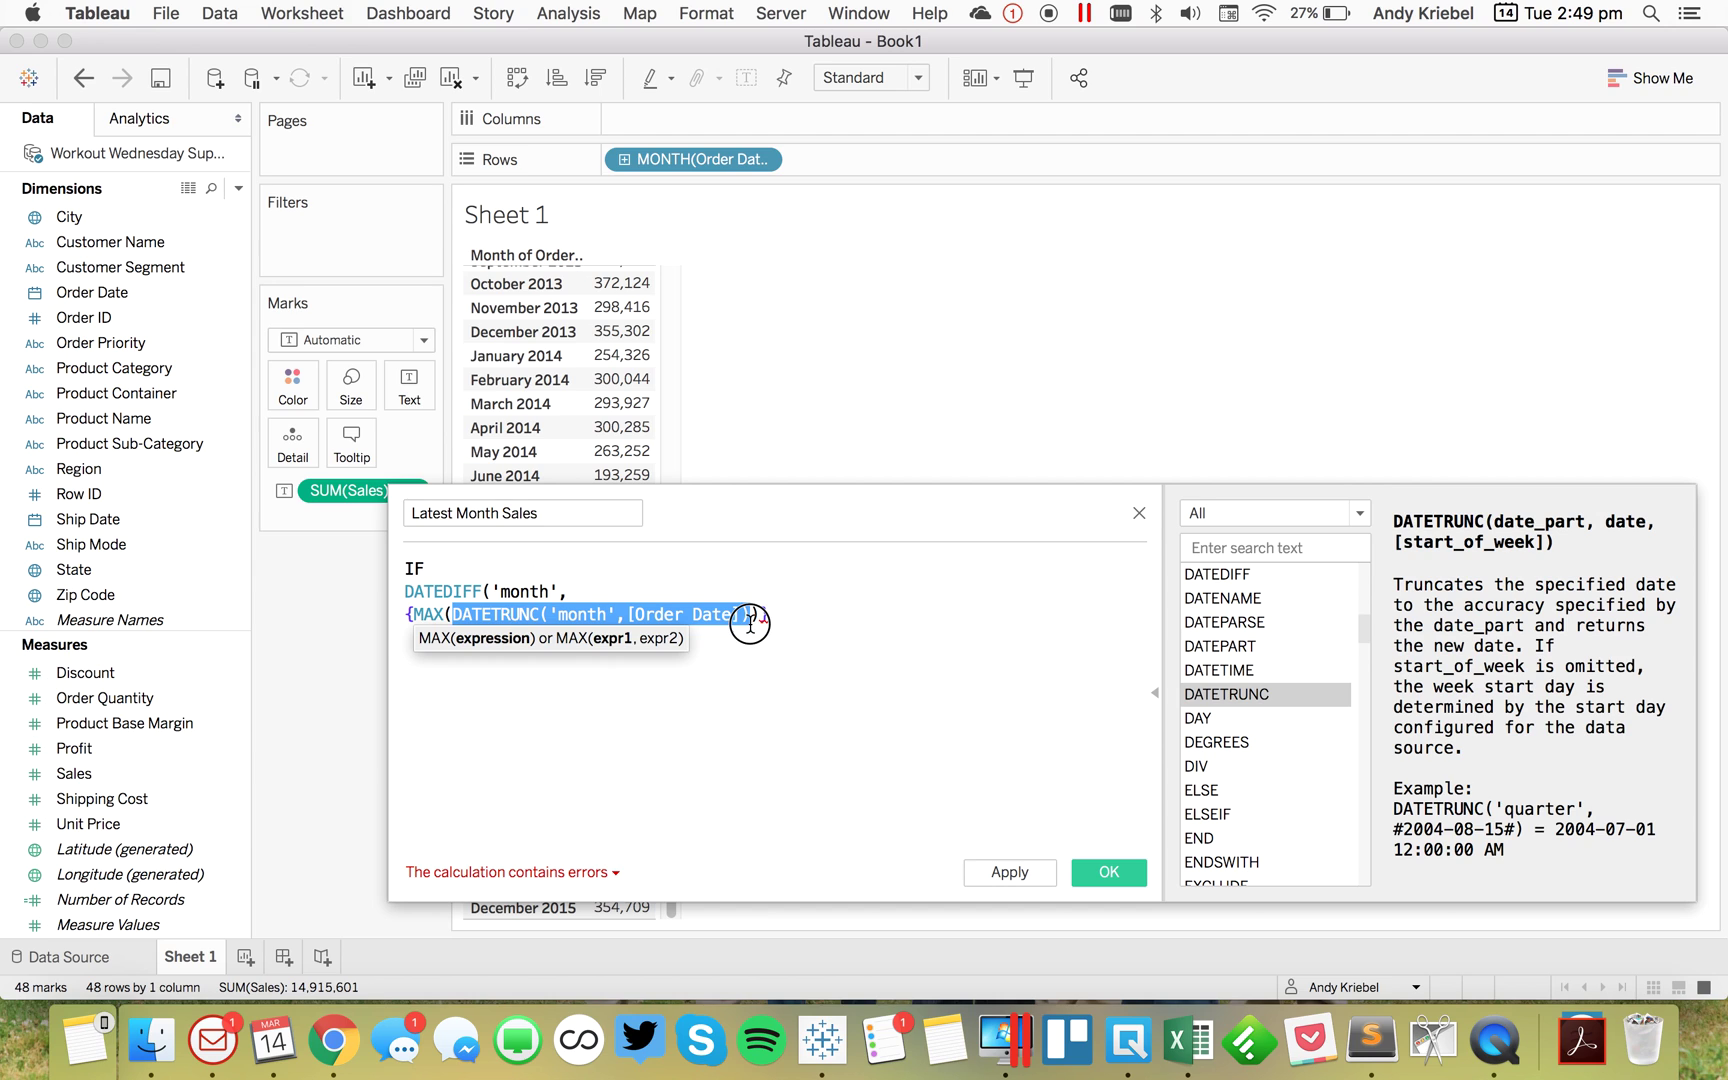
key("super+c")
key("super+z")
key("super+v")
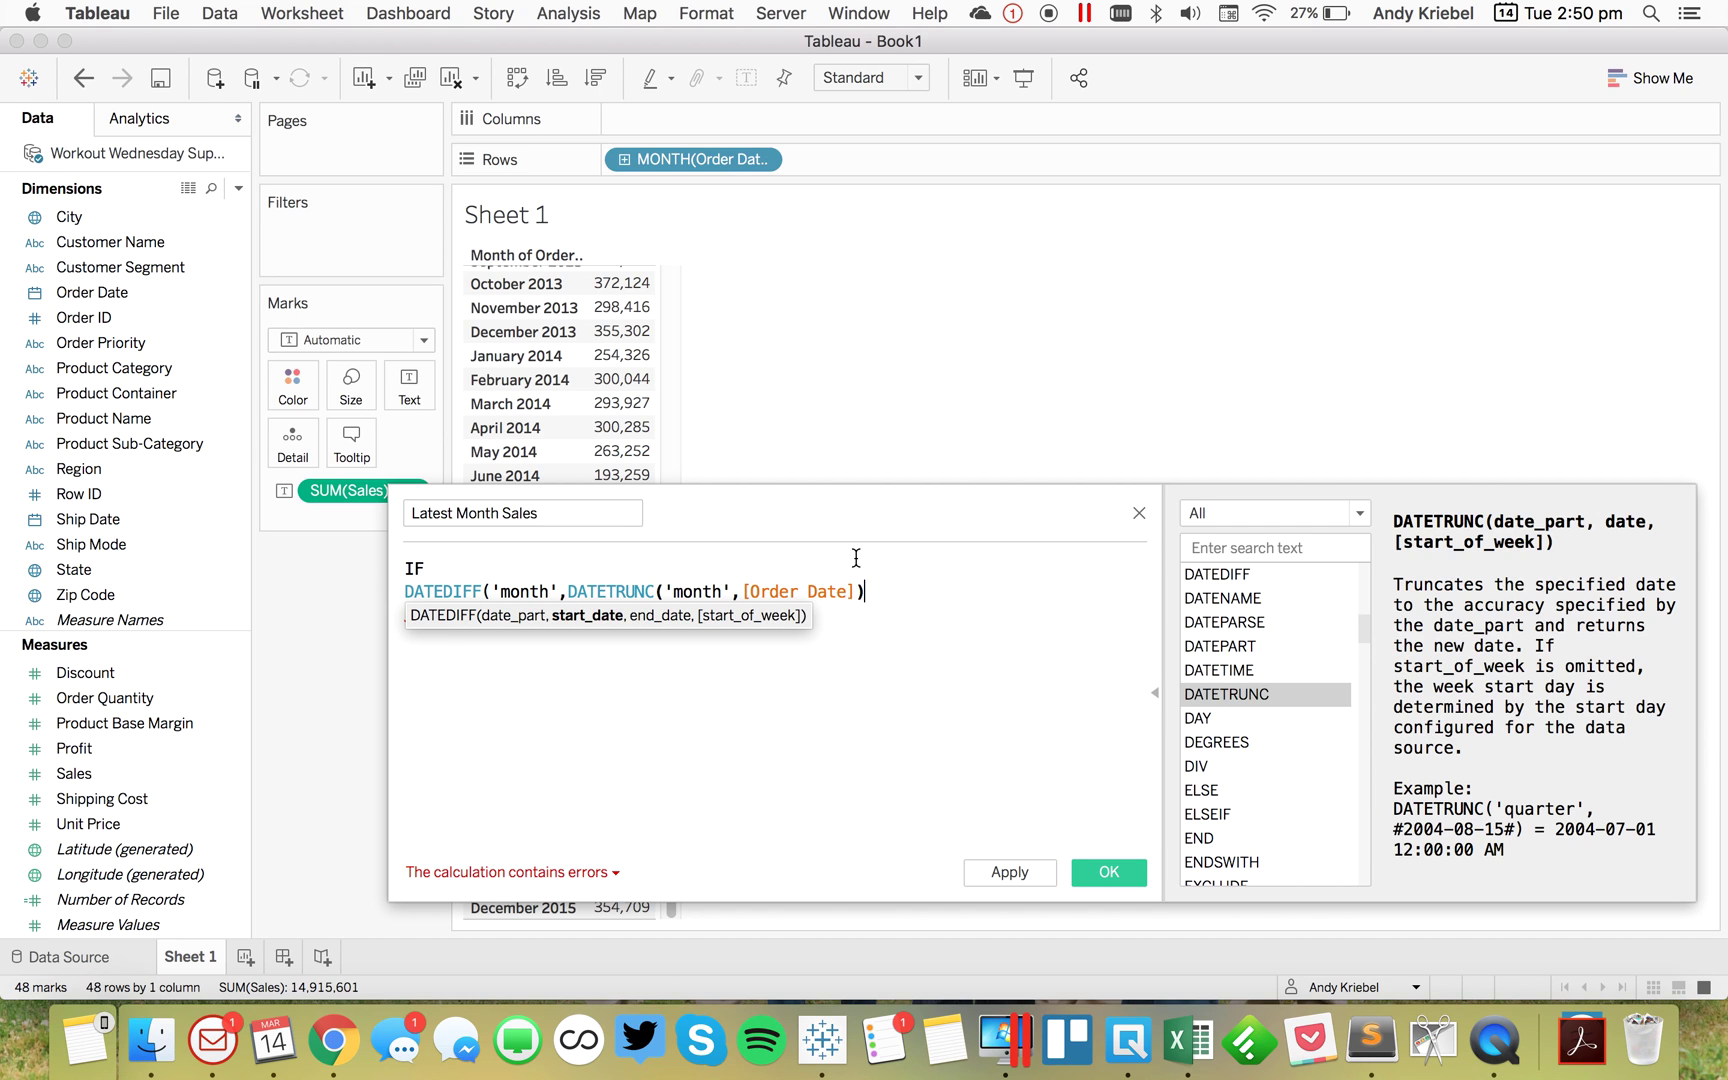
type(",")
key("Right")
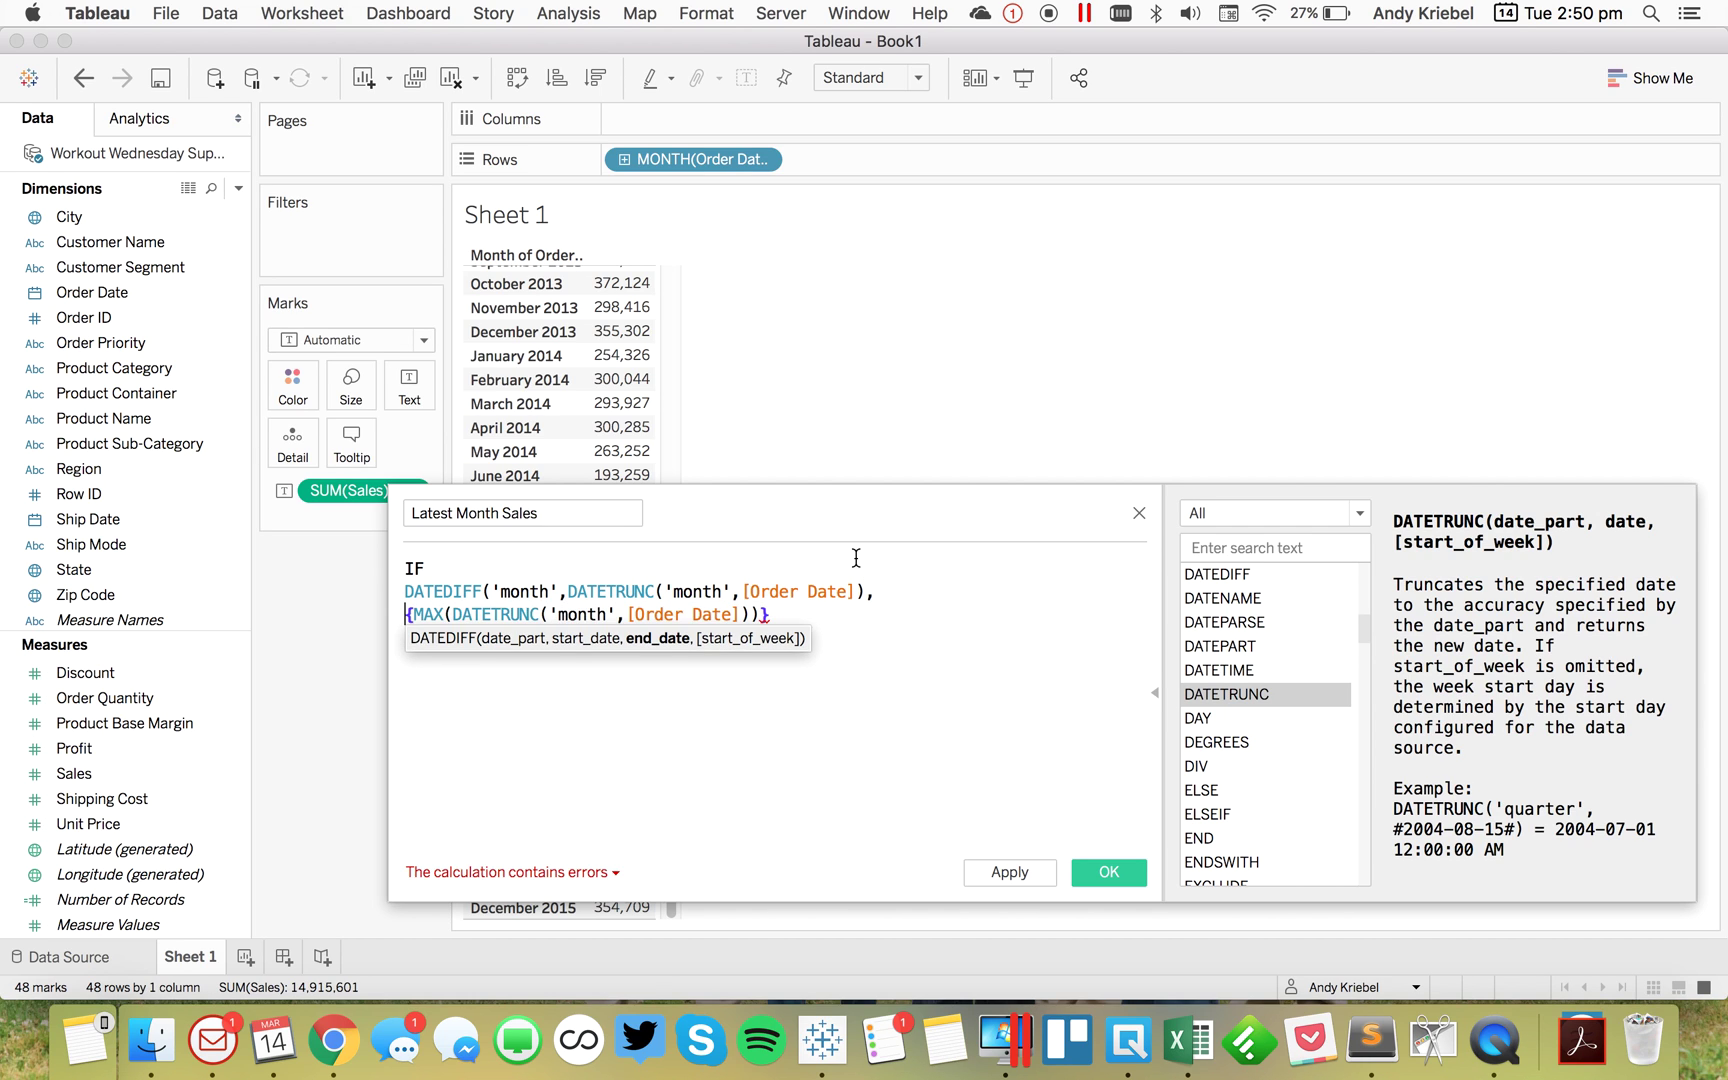
key("End")
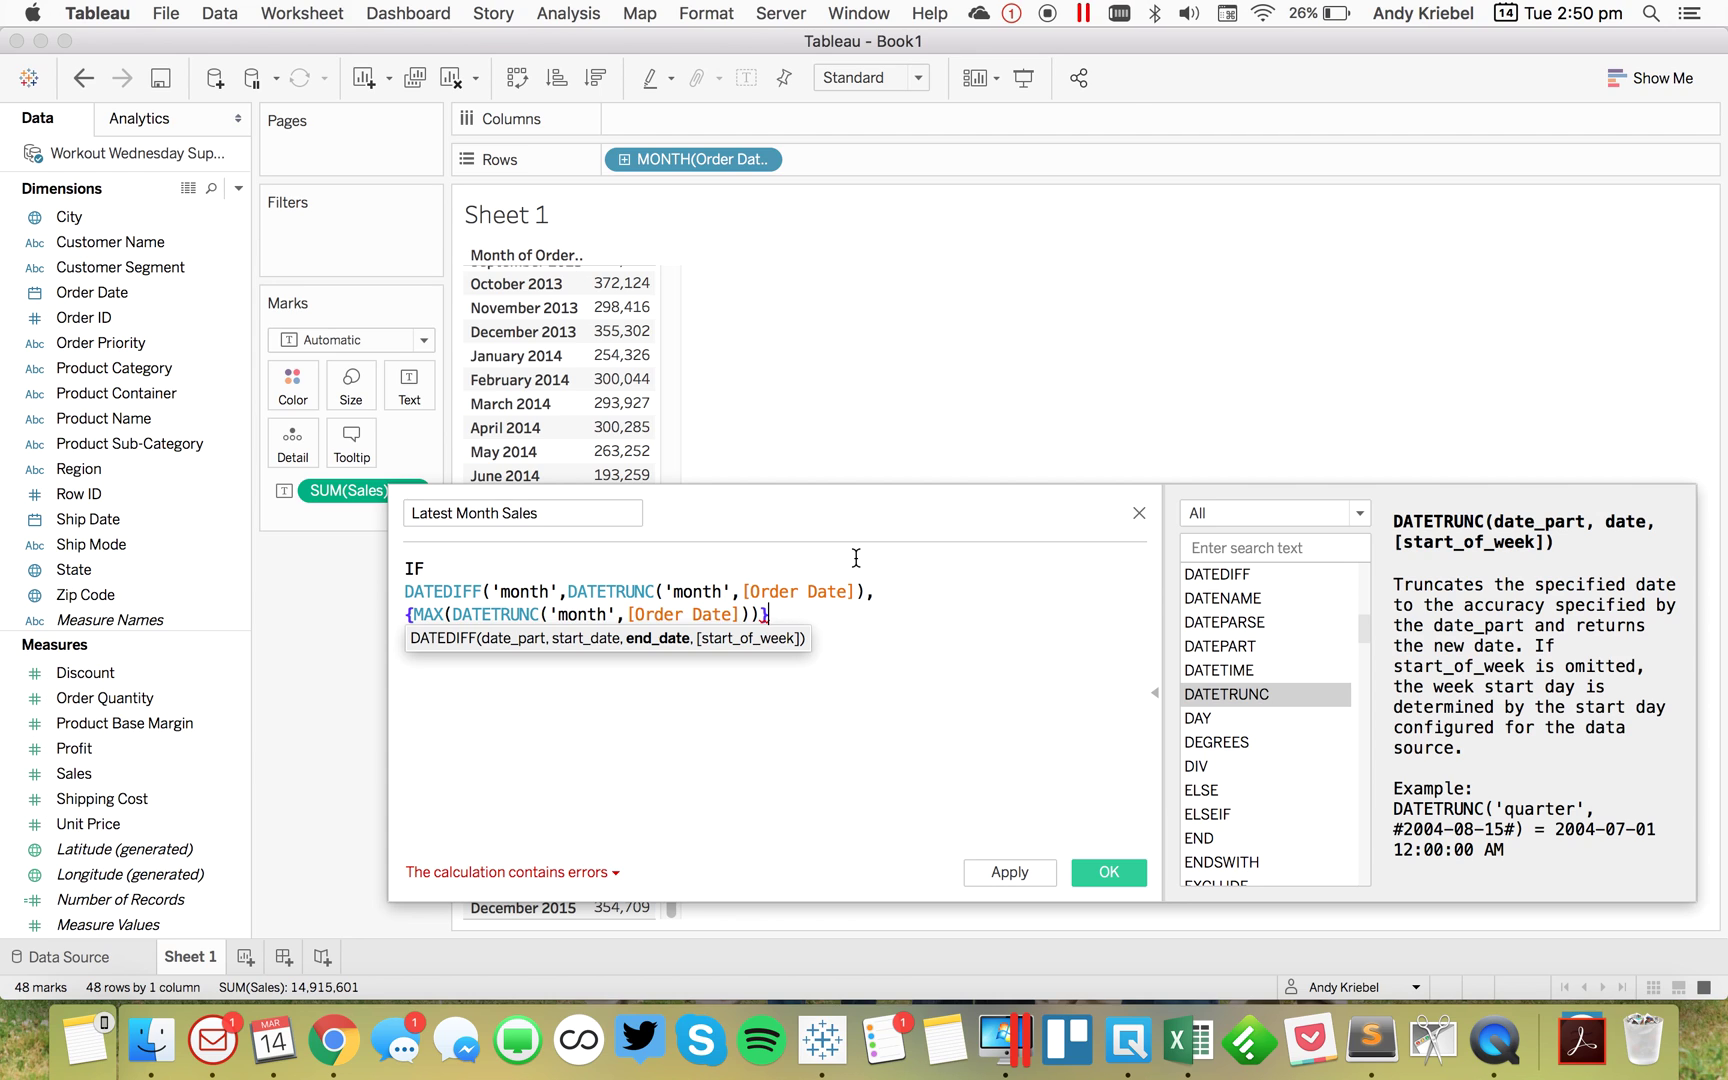
Finish the condition with )=0 THEN [Sales] END and save Latest Month Sales
type(")")
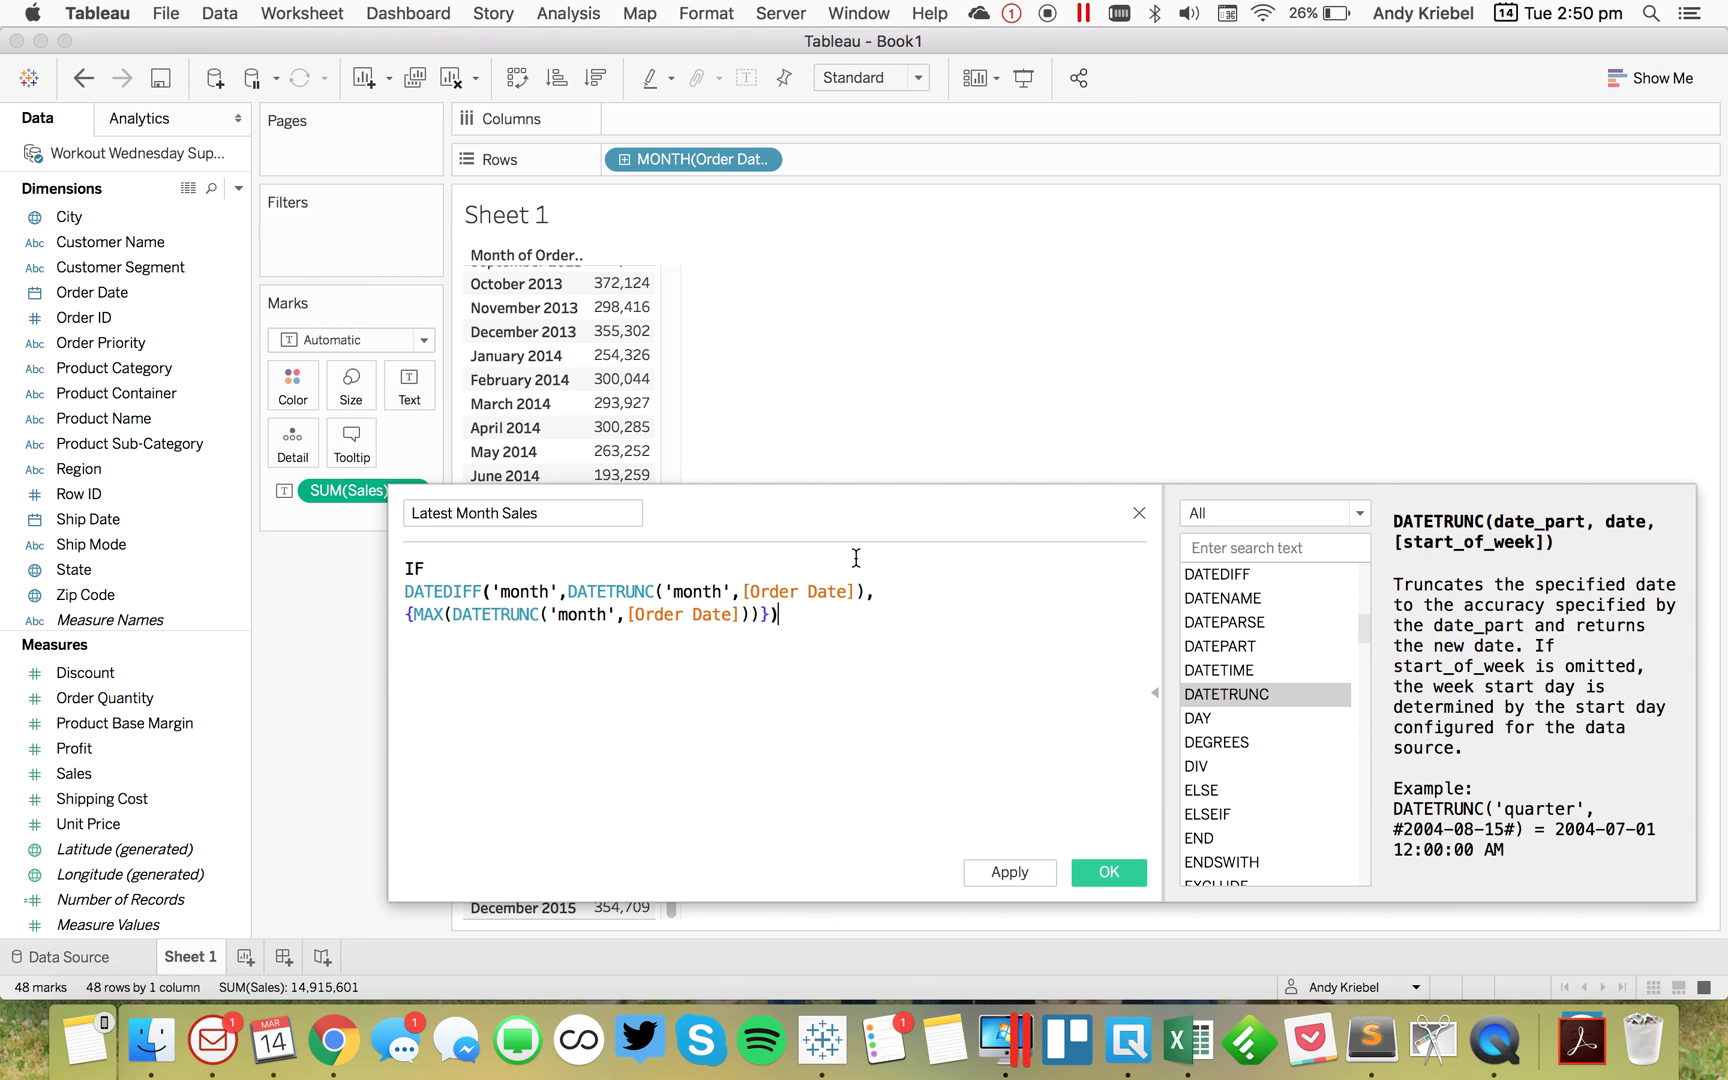
type("=0")
type("THEN s")
type("al")
key("Return")
key("Return")
type("END")
key("Return")
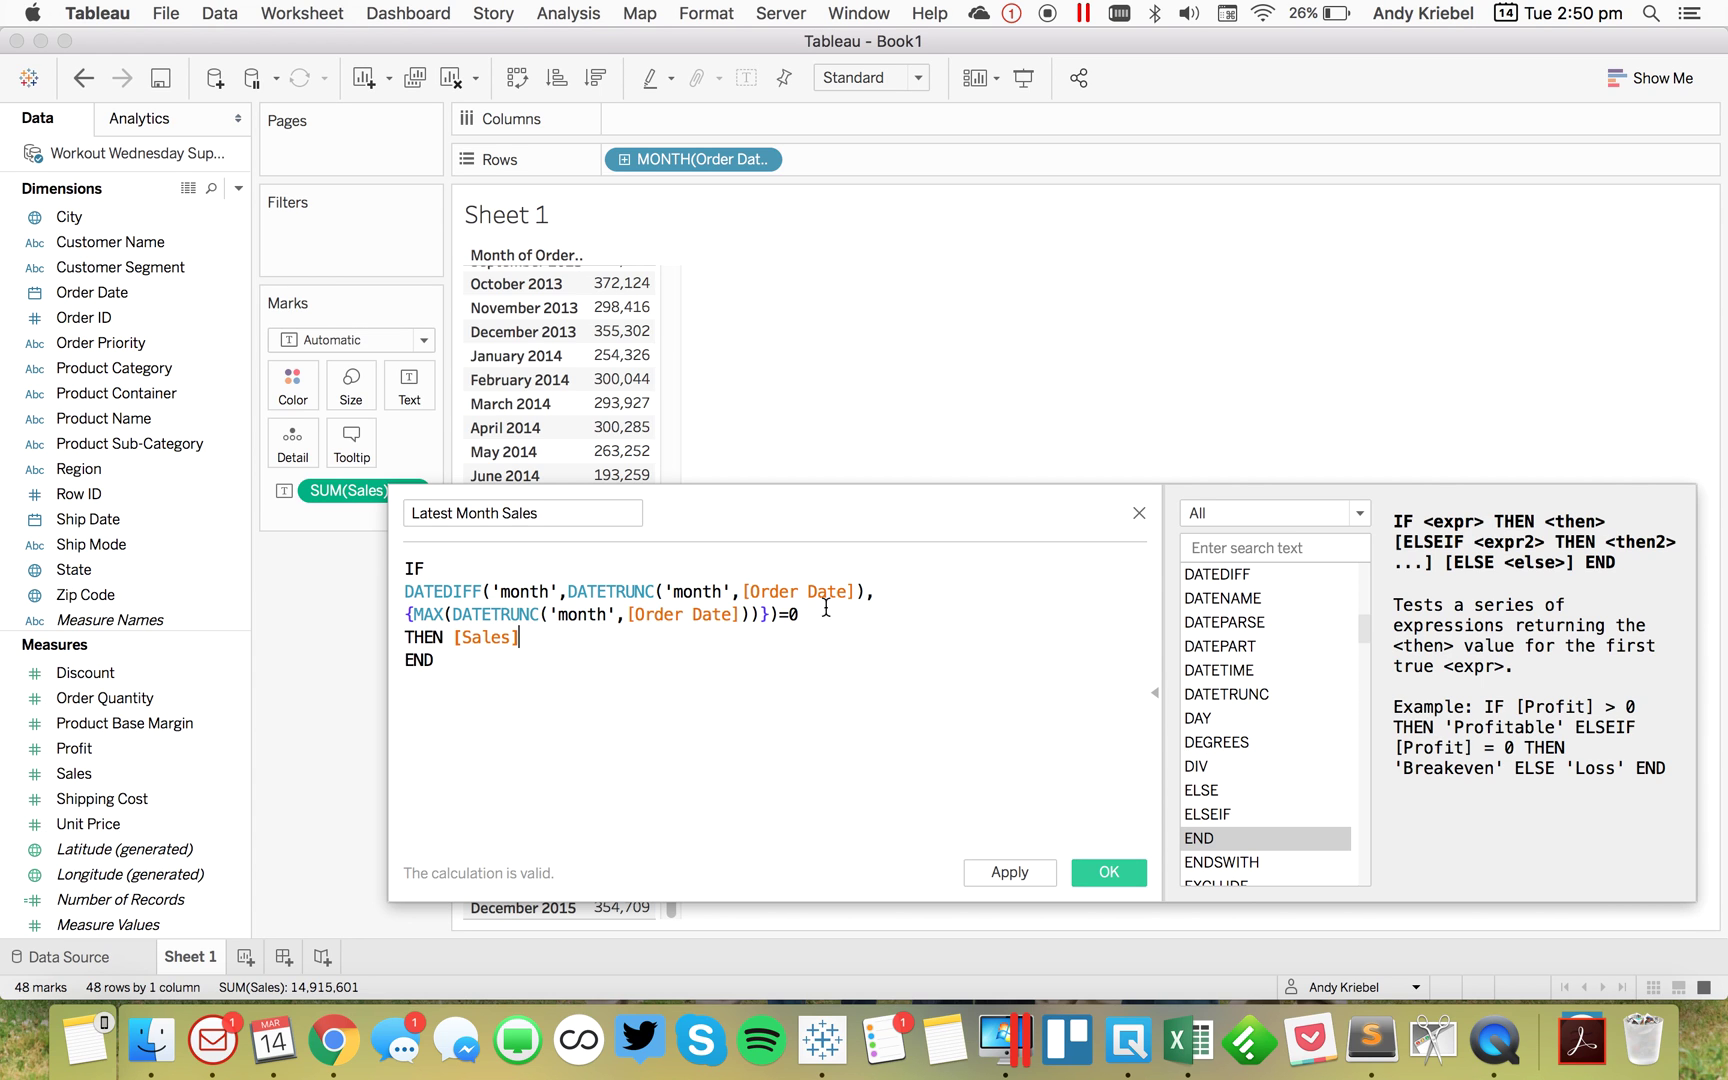
left_click(405, 591)
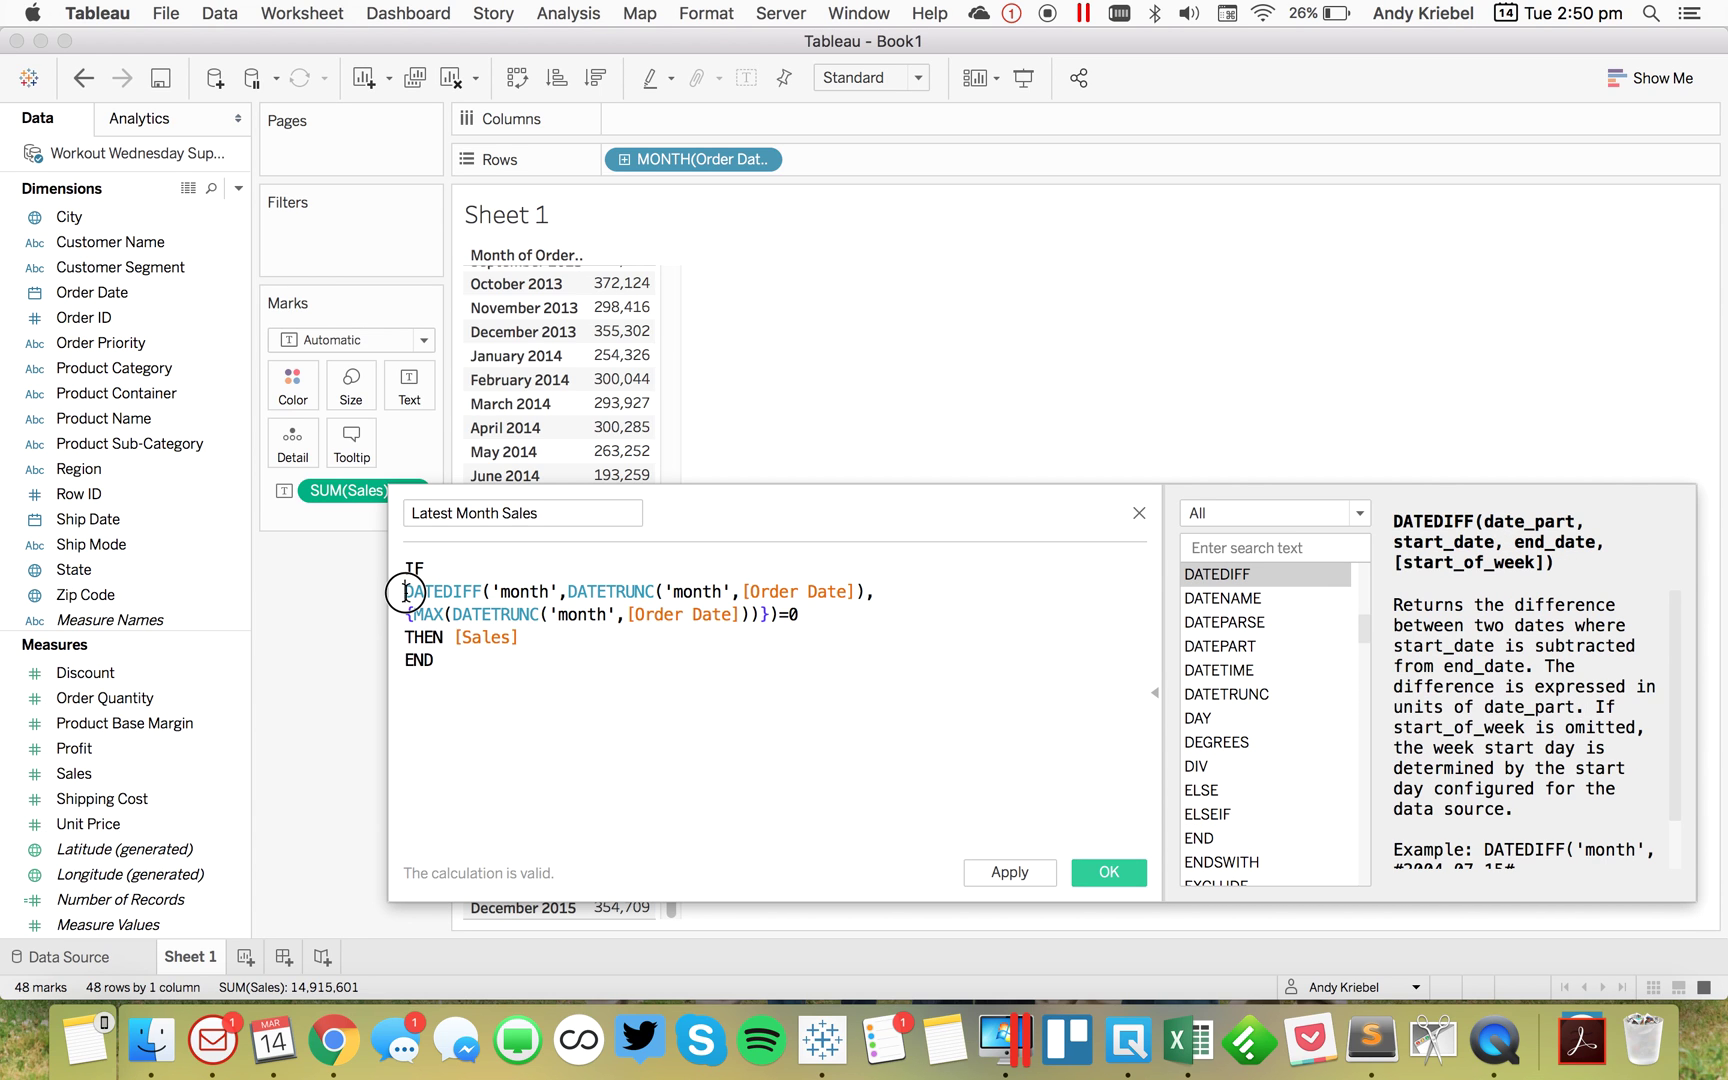
left_click_drag(405, 591, 801, 611)
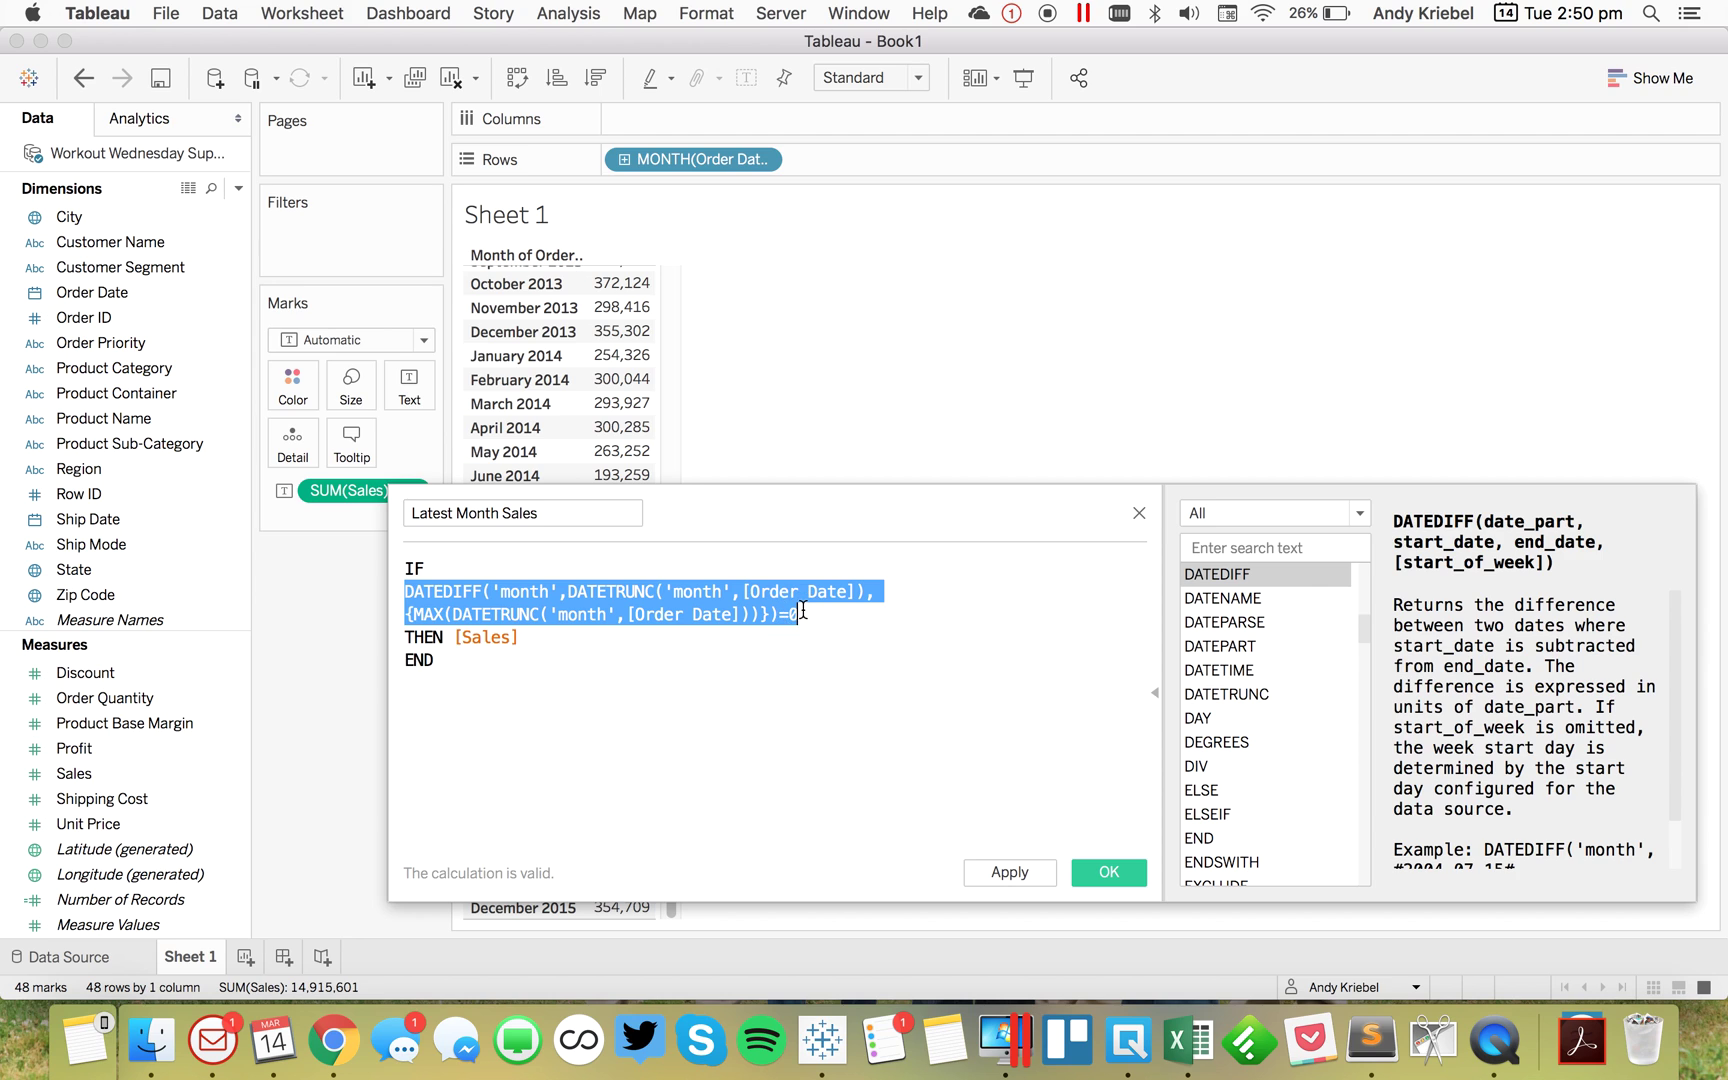
left_click(801, 611)
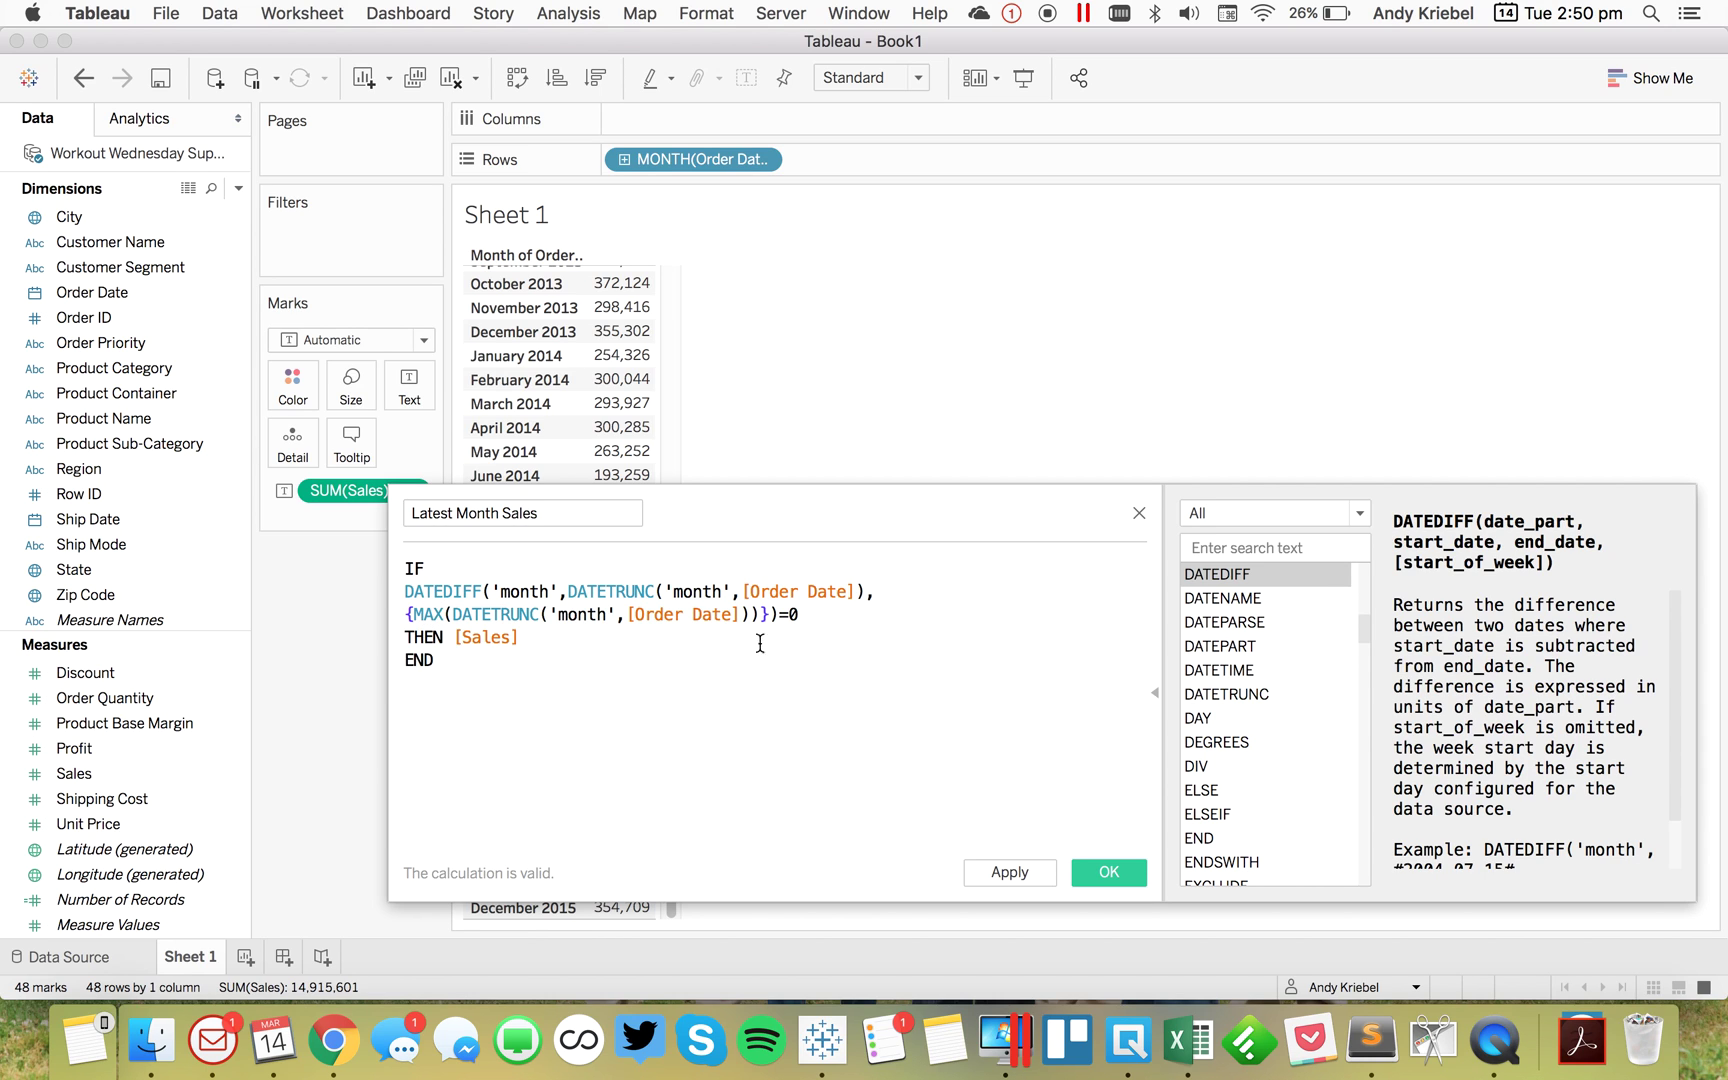
left_click(1108, 873)
Add Latest Month Sales as a column after SUM(Sales) and enlarge the header row
left_click(127, 675)
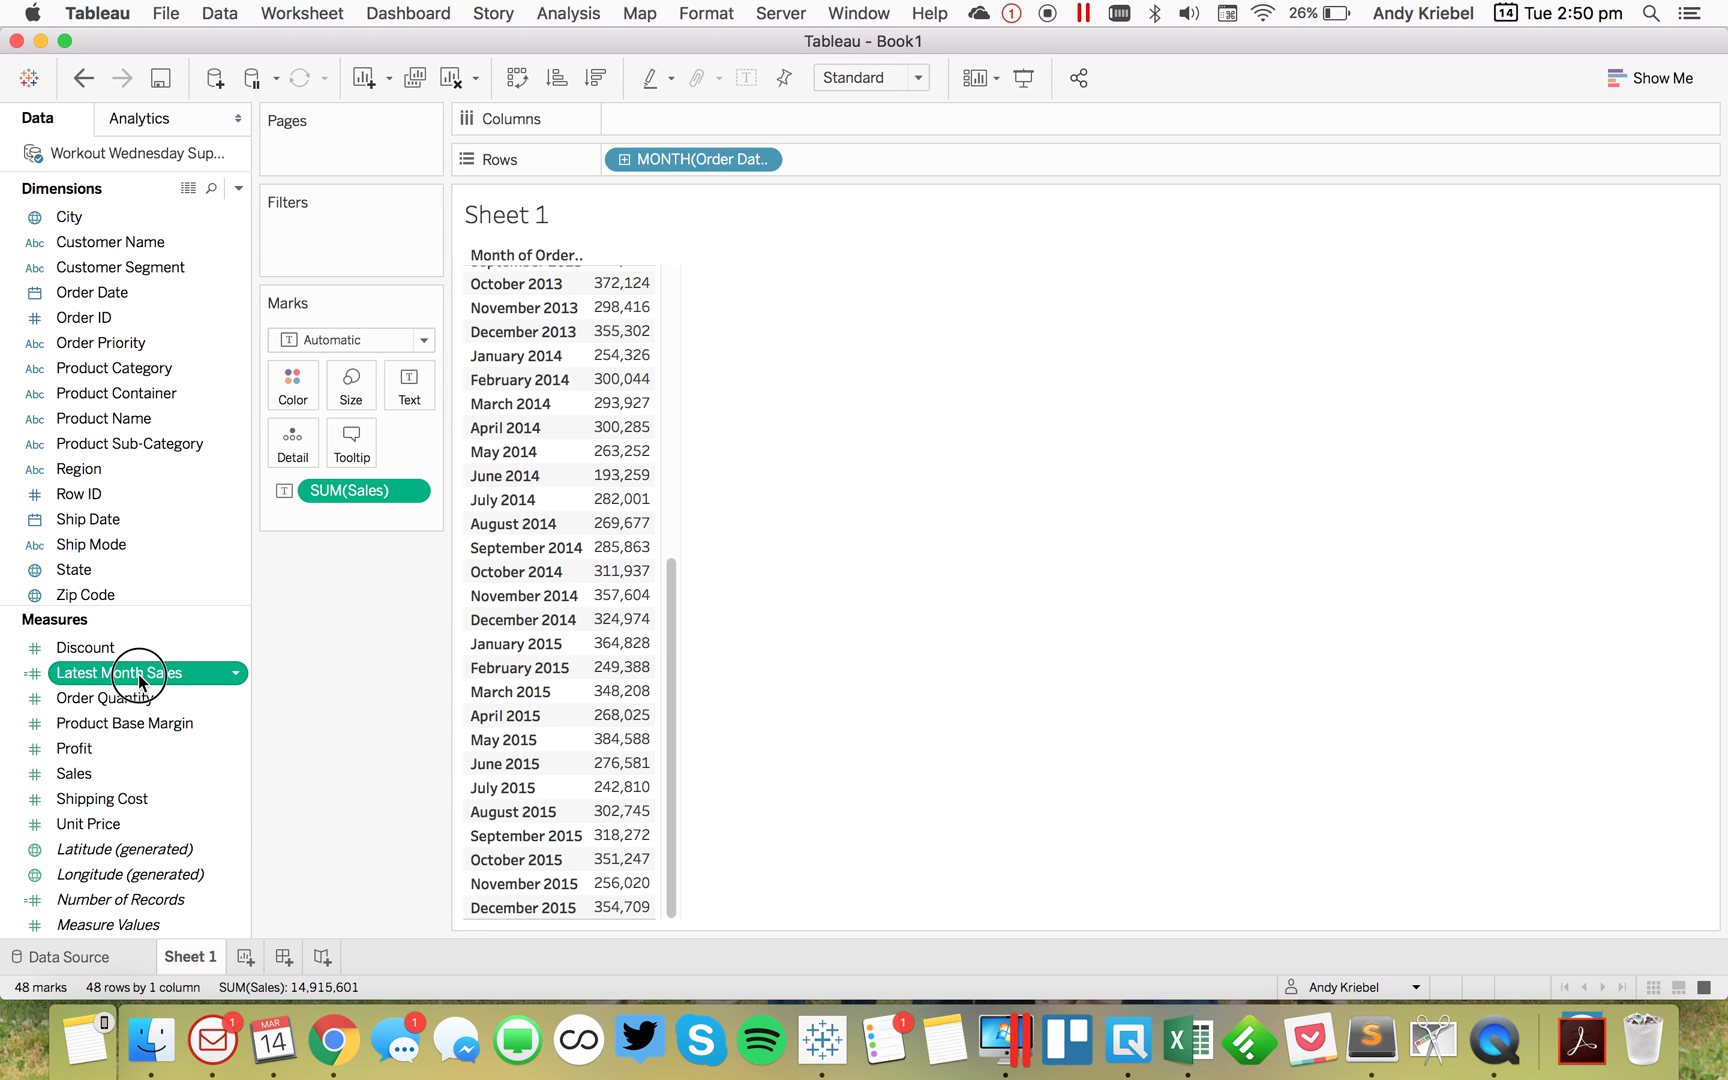
double_click(138, 674)
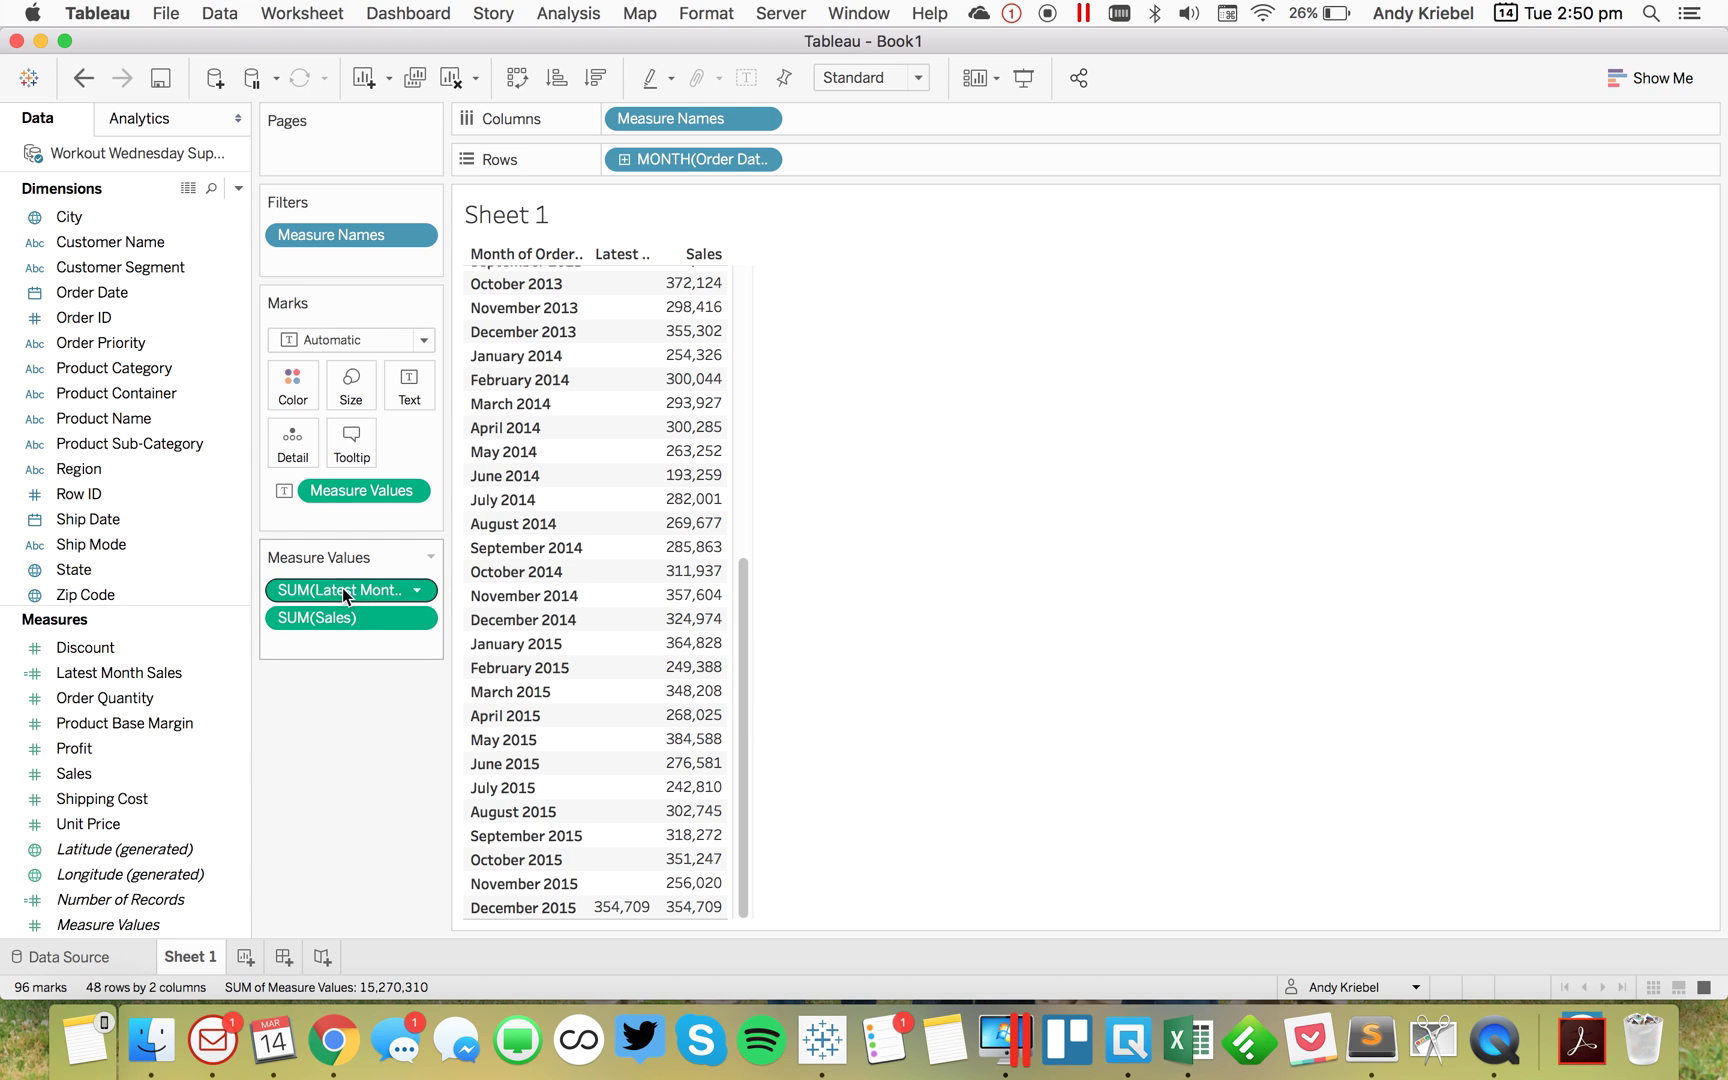
left_click_drag(352, 590, 343, 648)
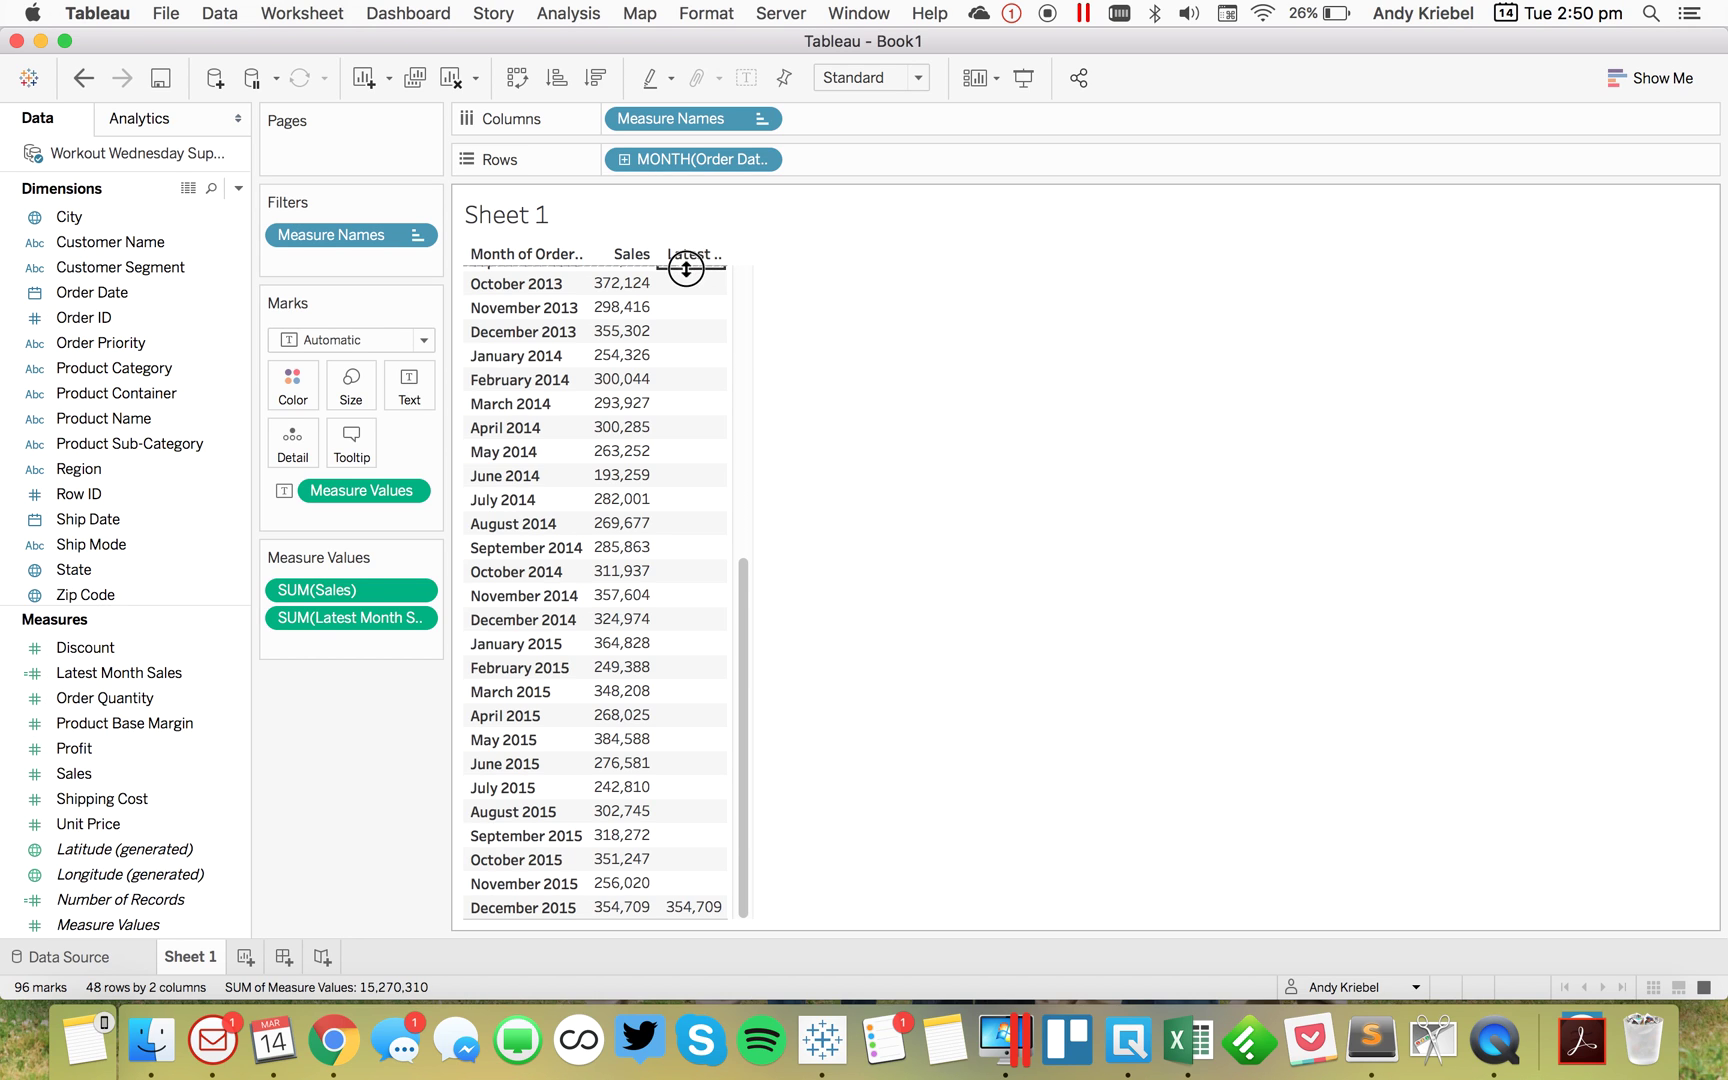
left_click_drag(686, 266, 805, 276)
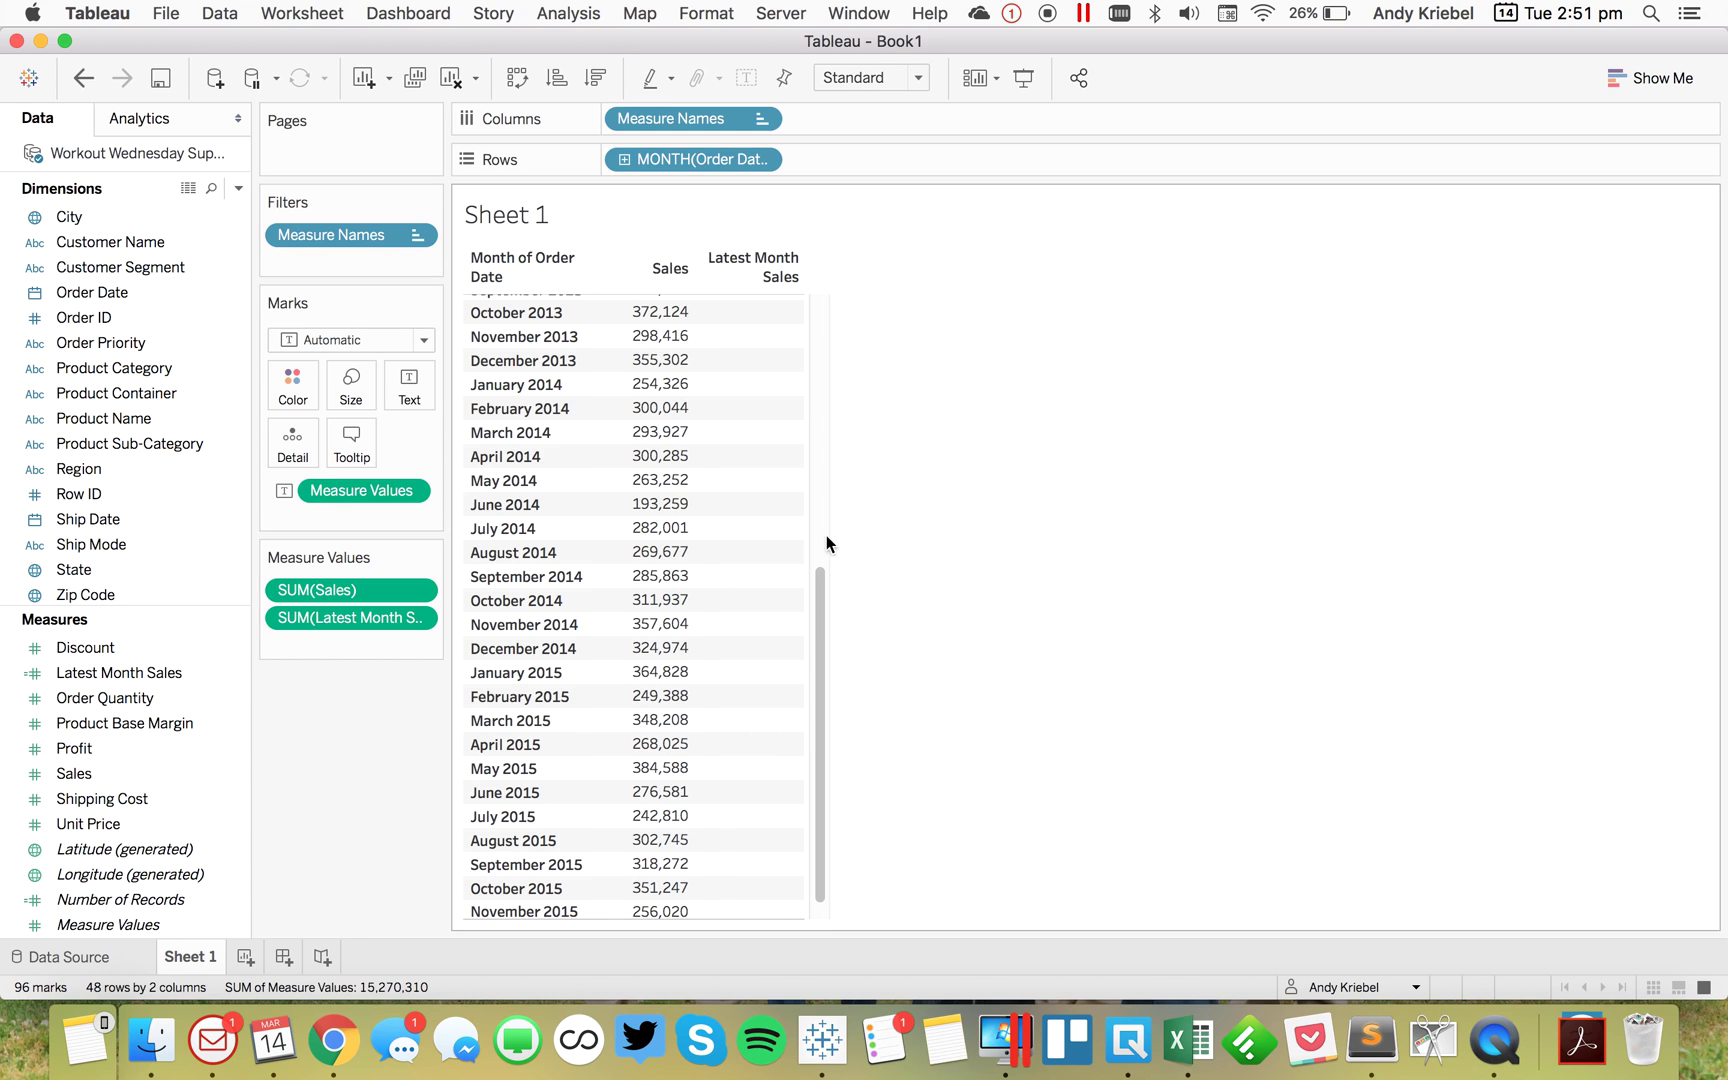
left_click_drag(815, 658, 829, 779)
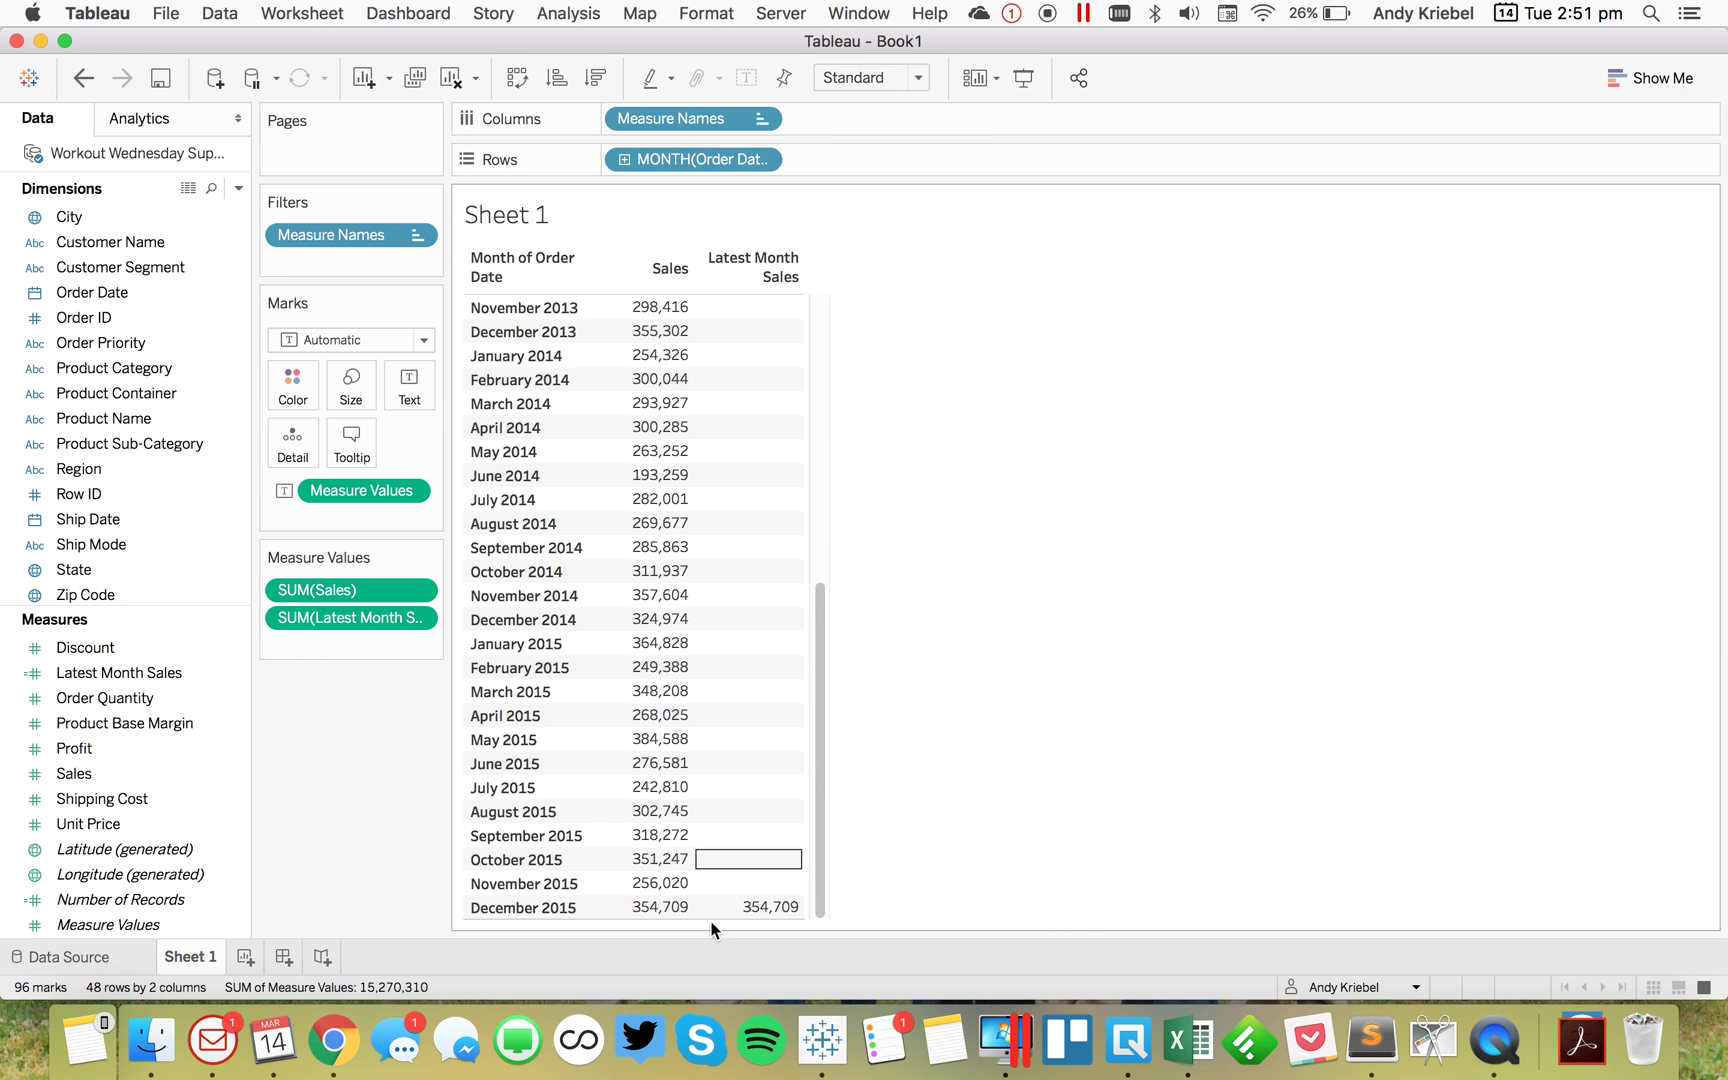
mouse_move(744, 918)
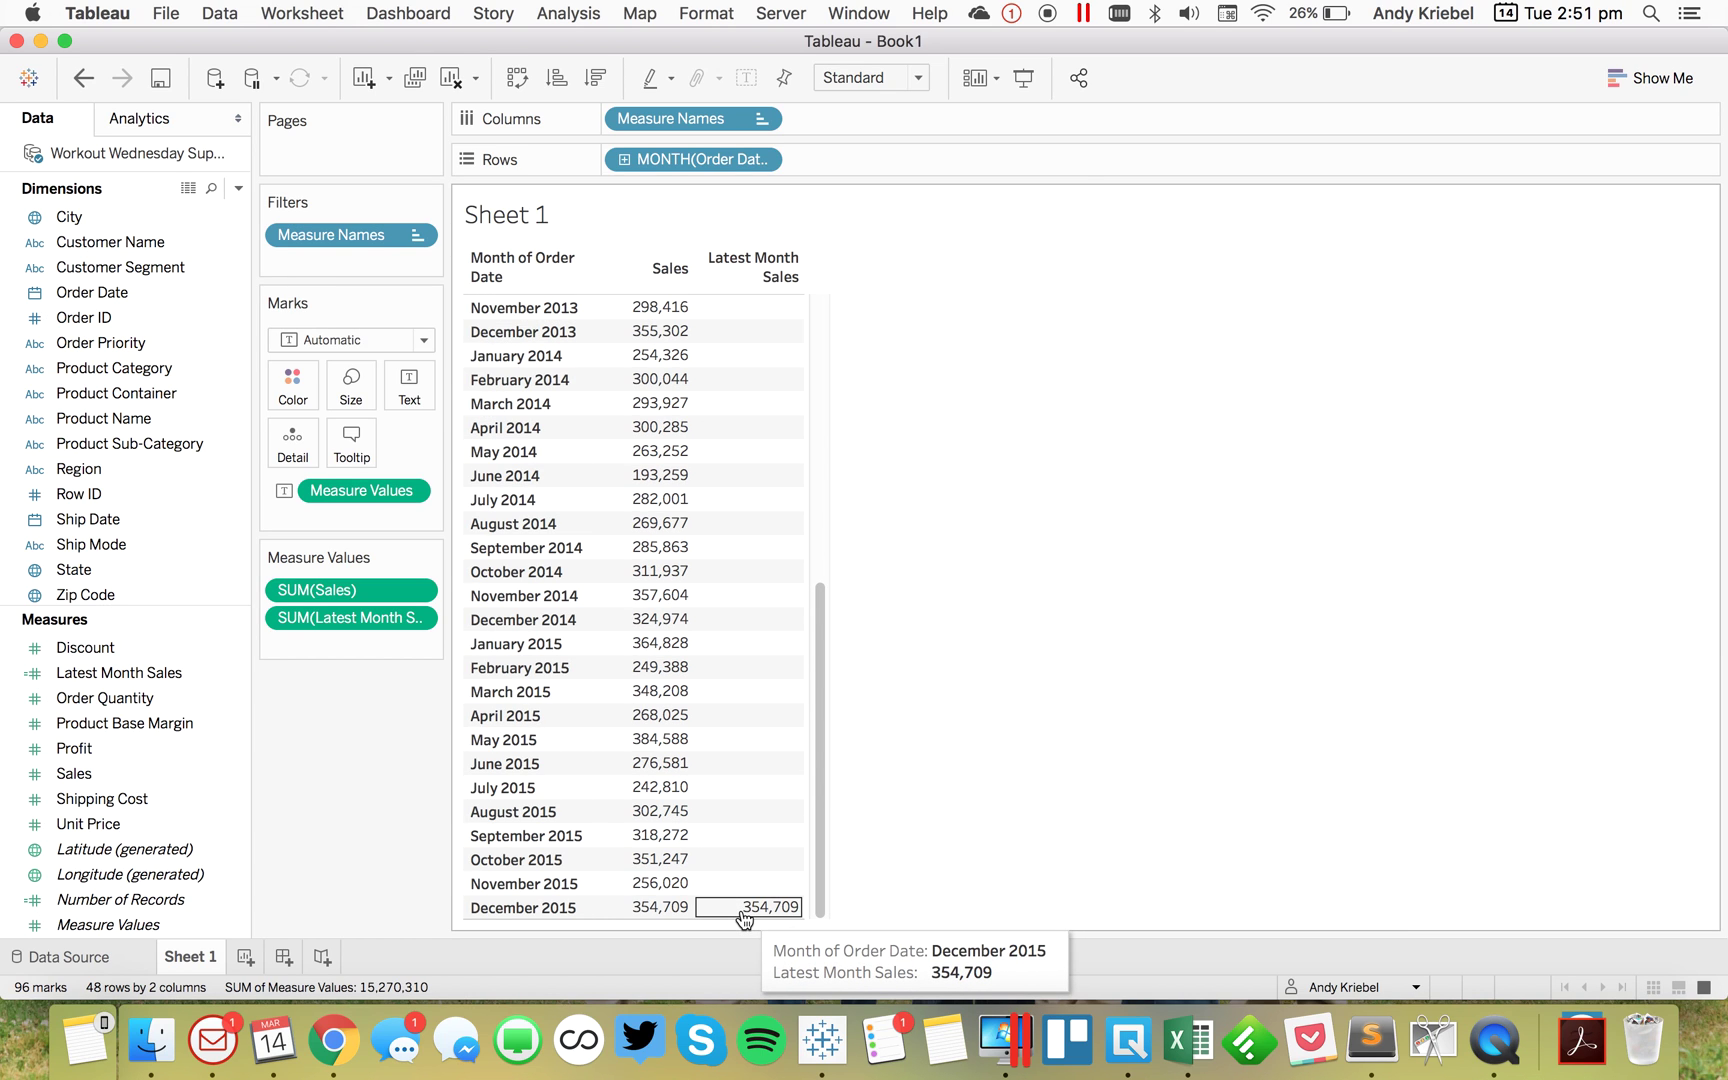
left_click(152, 686)
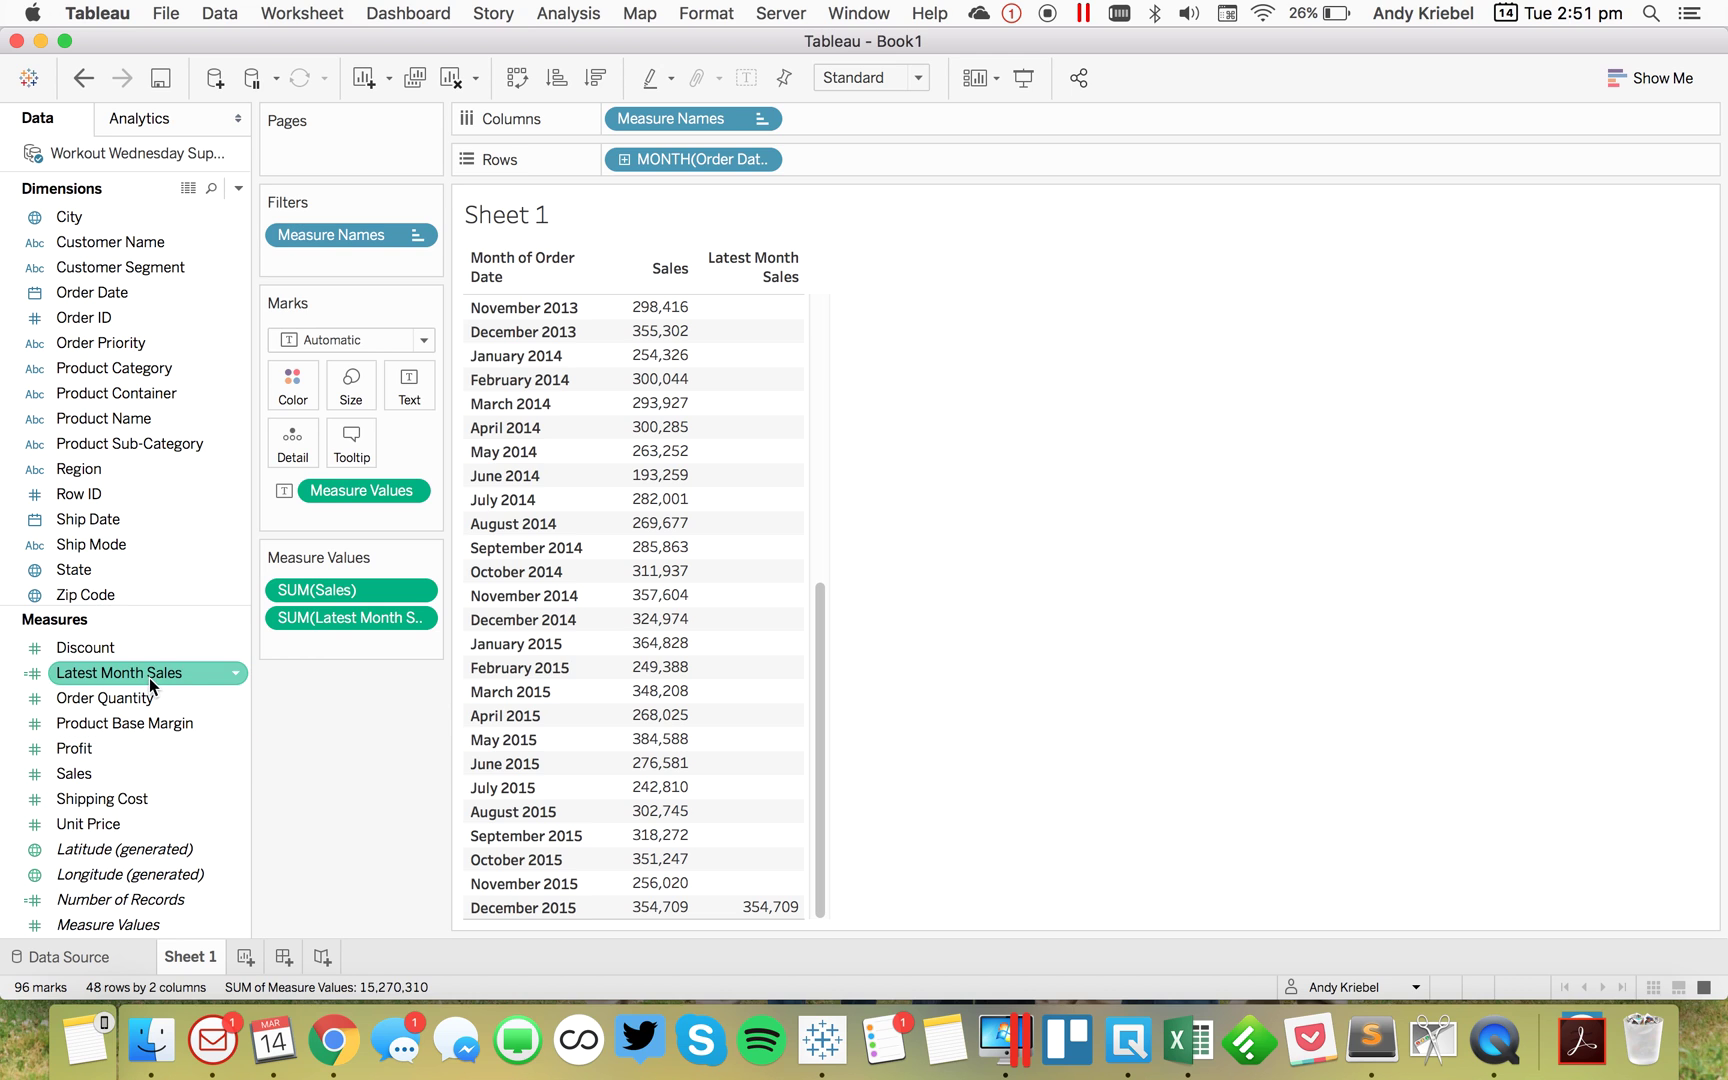
Duplicate Latest Month Sales into Previous Month Sales with the offset changed from =0 to =1
right_click(152, 686)
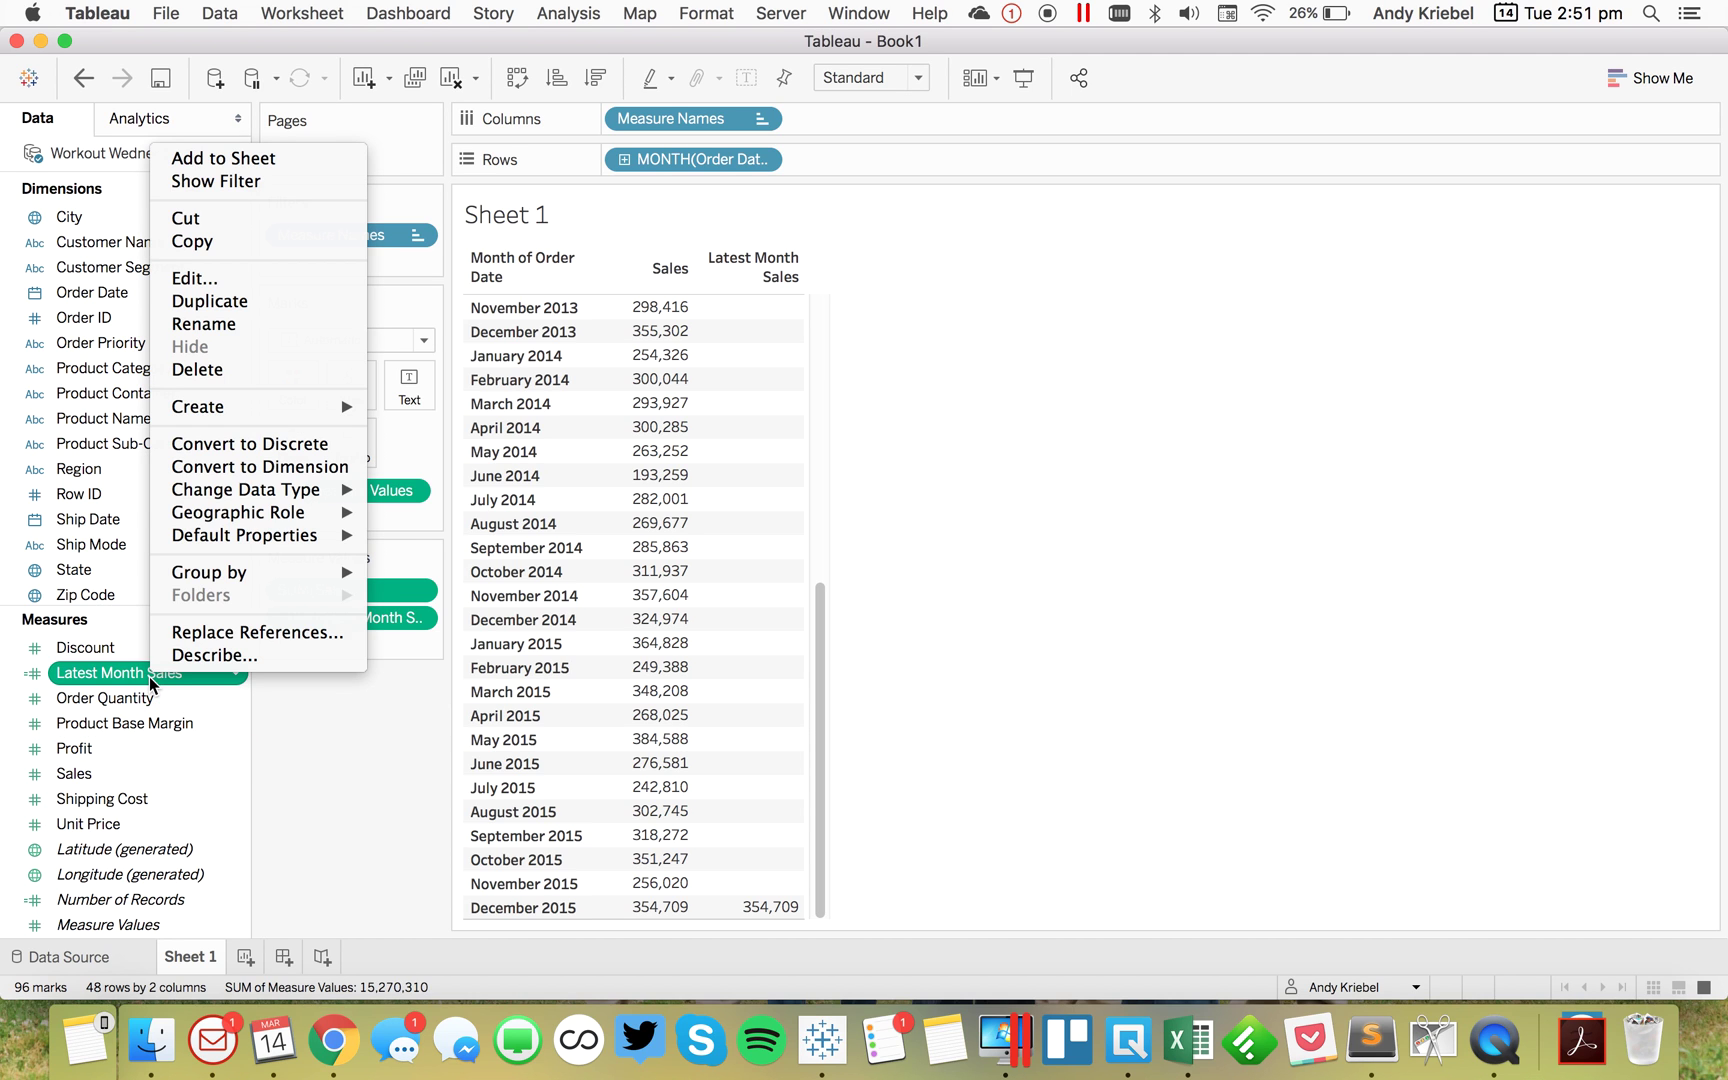
left_click(205, 300)
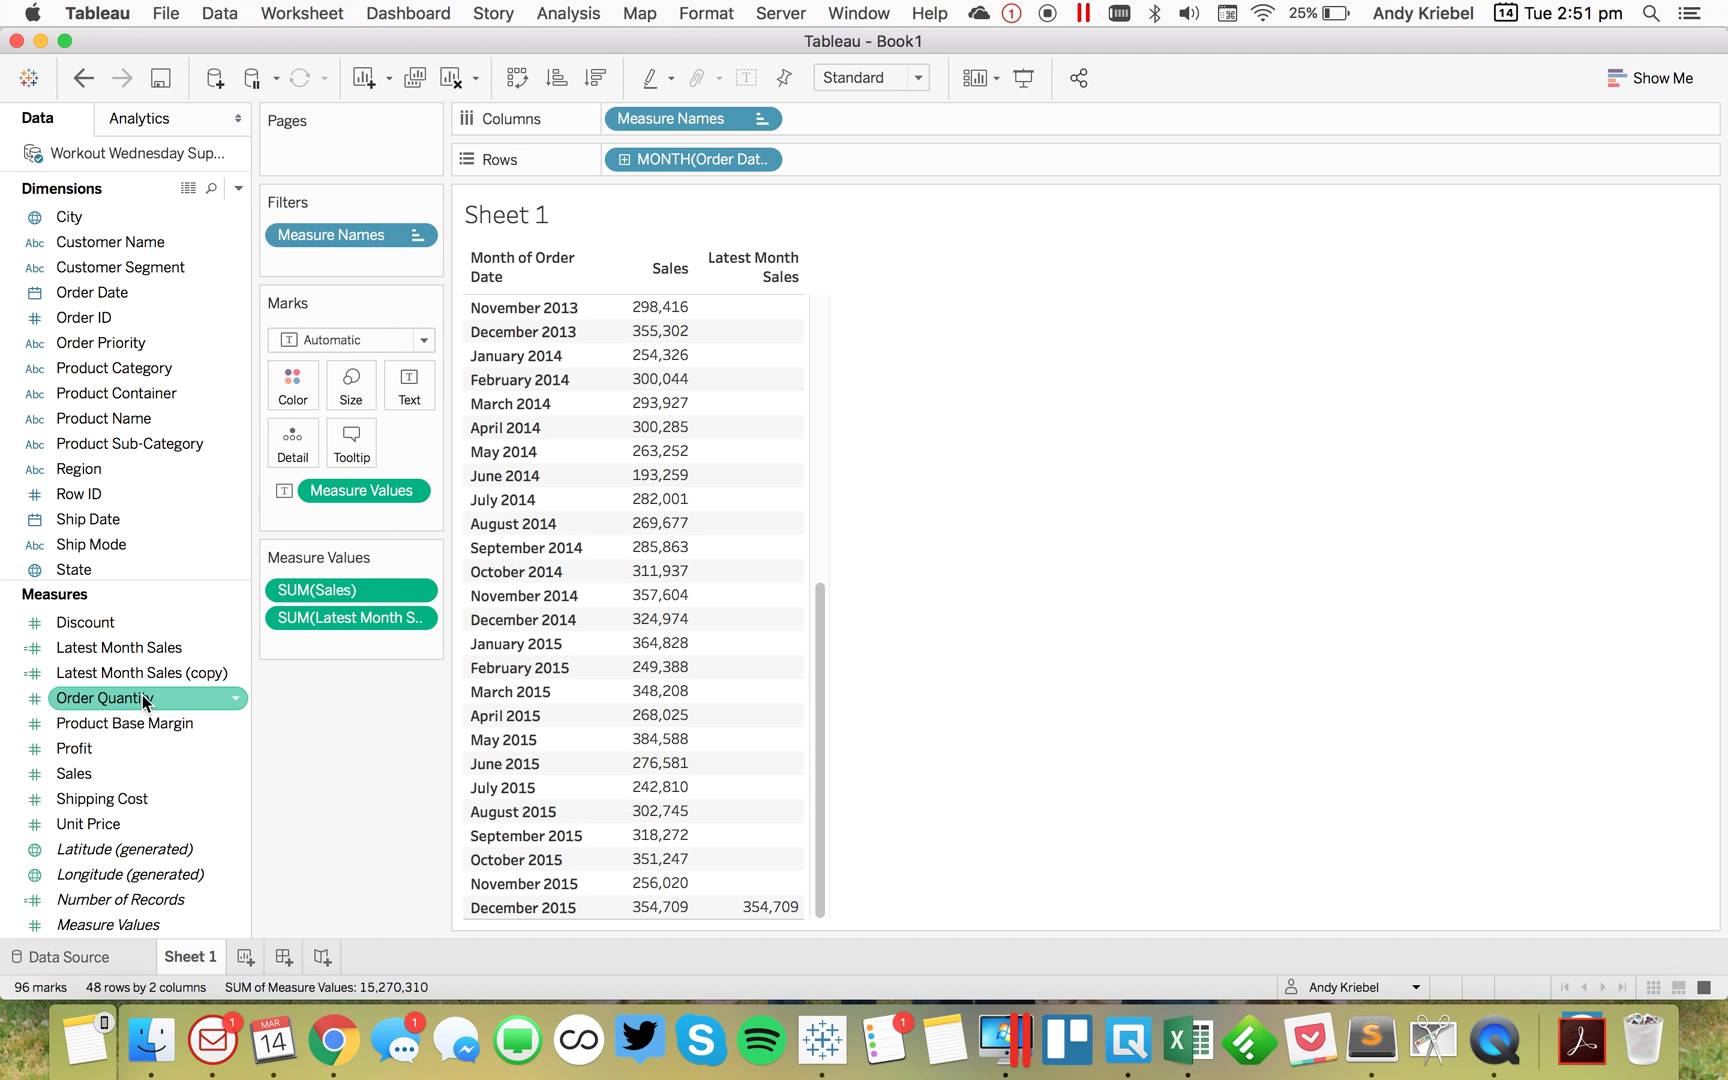
right_click(150, 672)
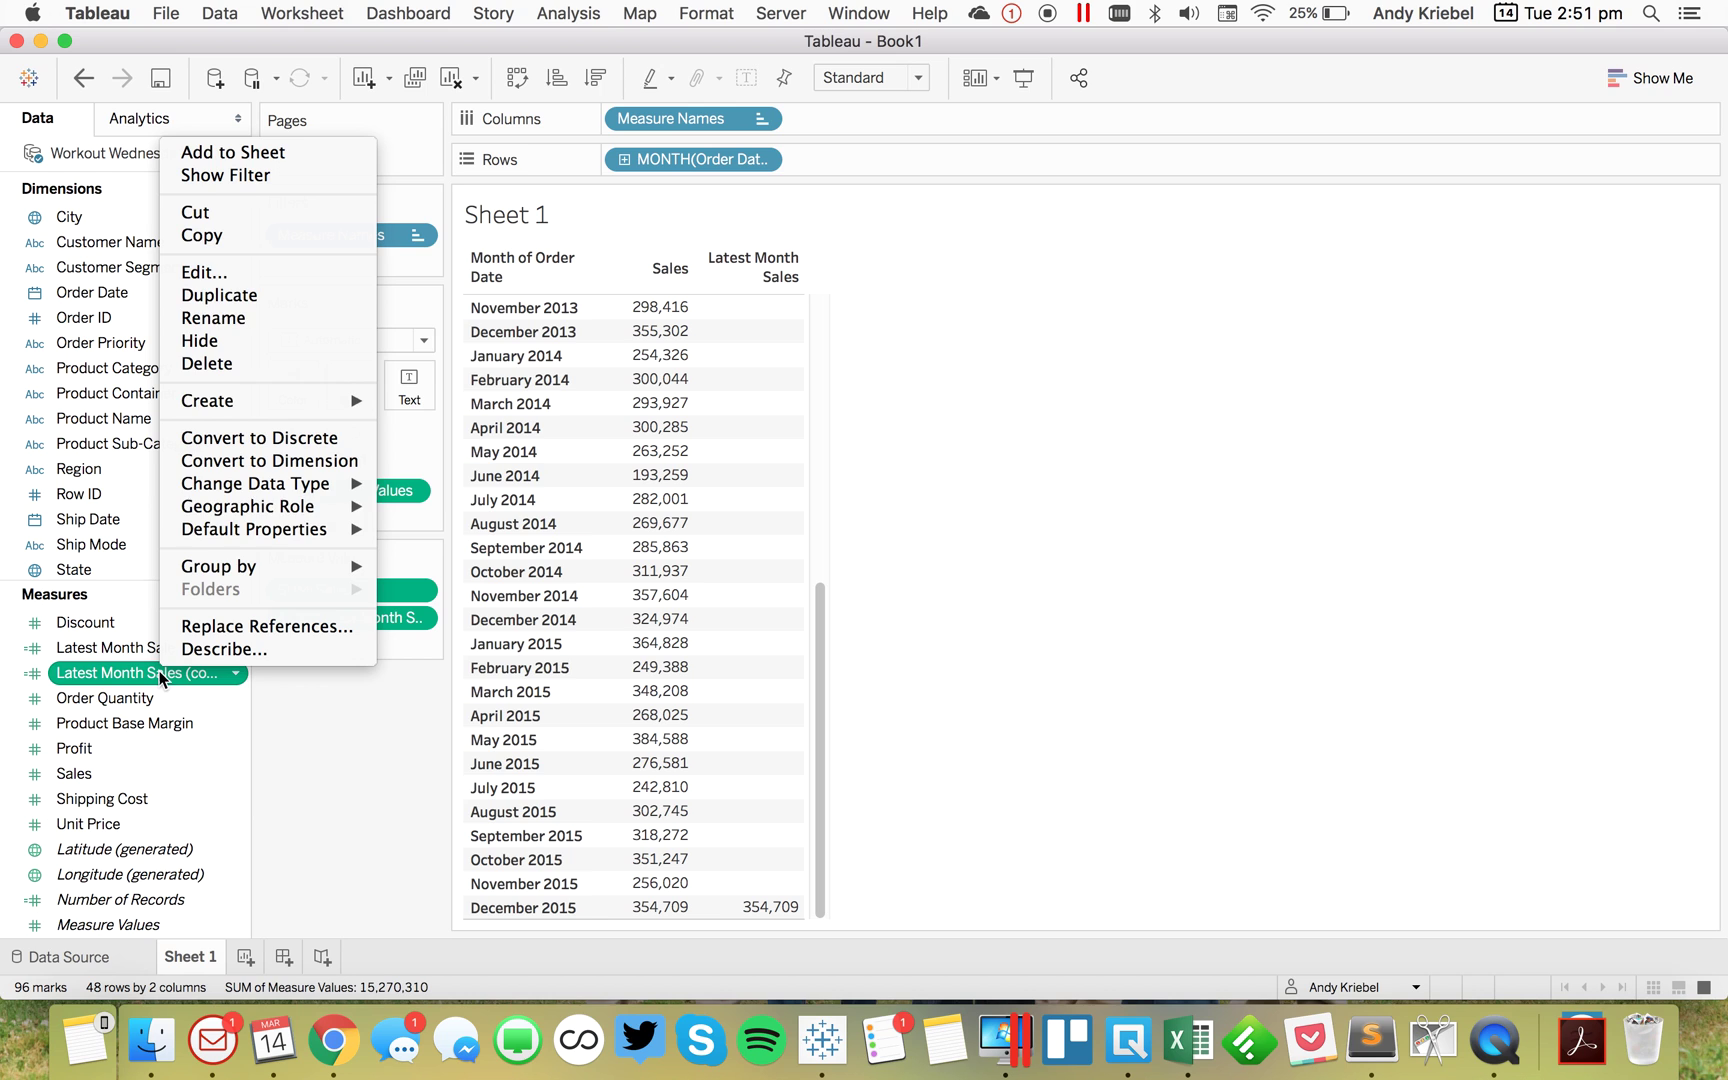
left_click(205, 272)
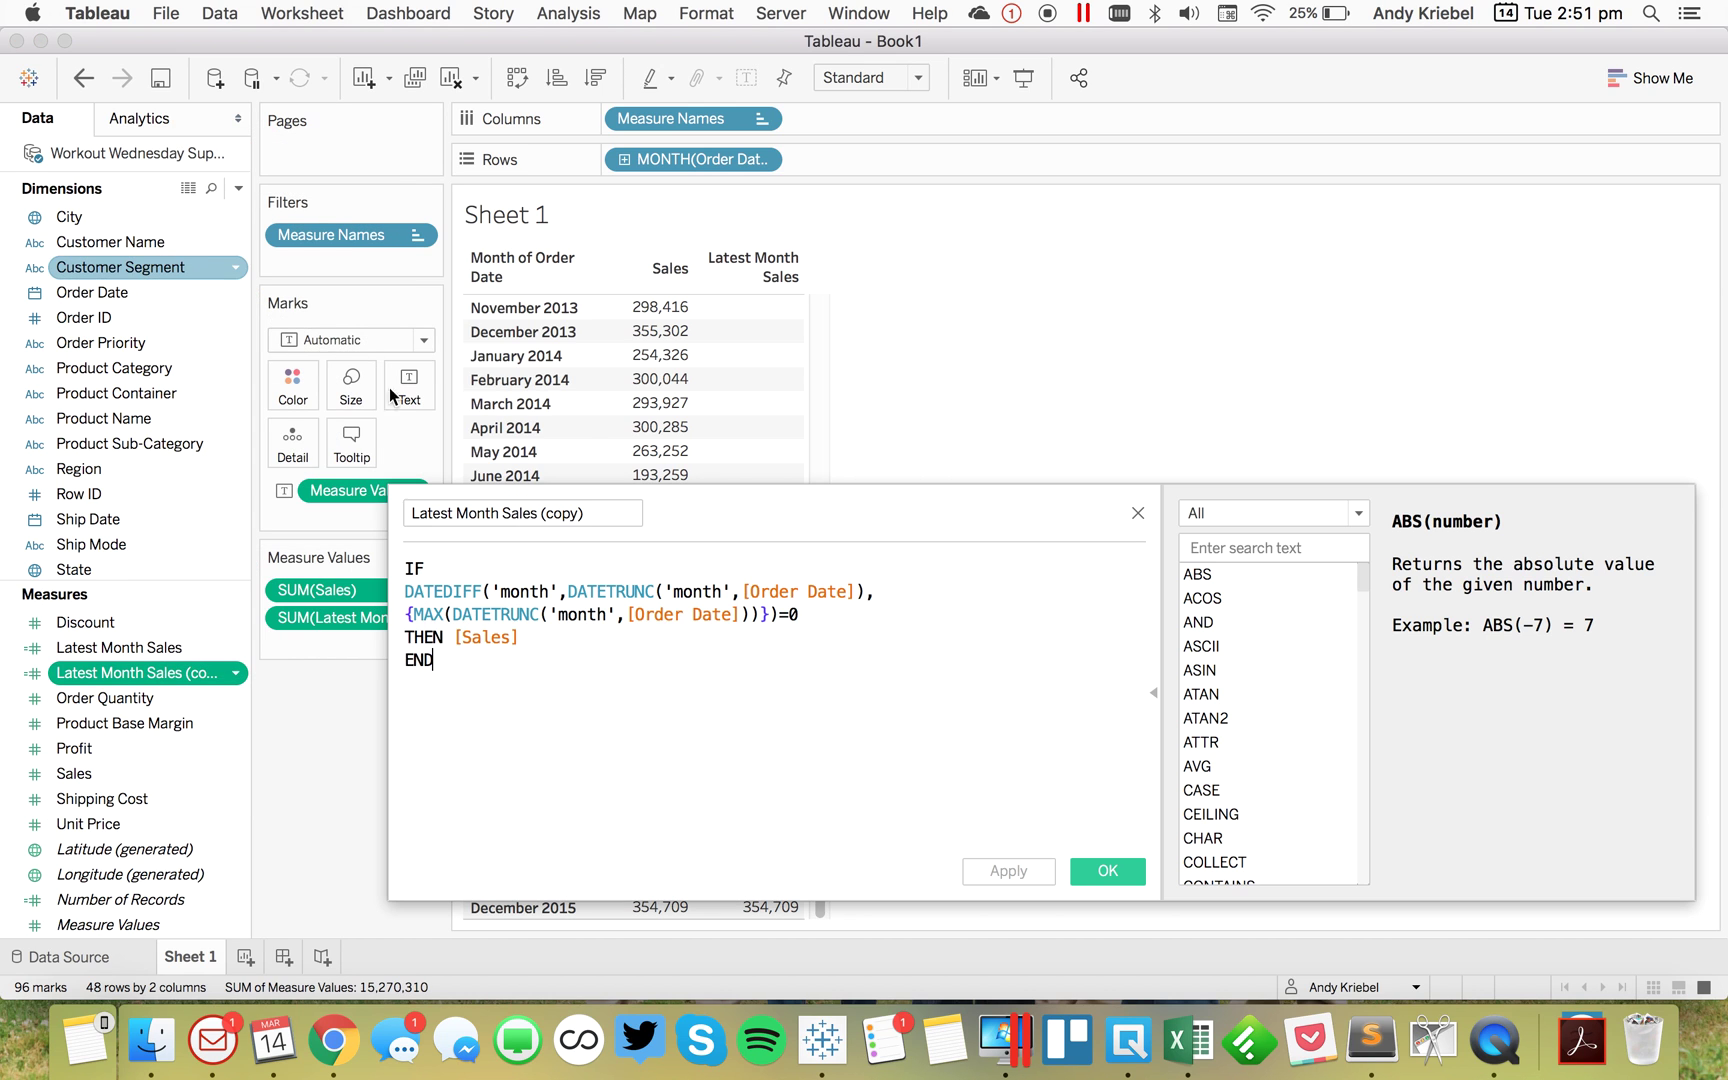
triple_click(591, 516)
type("Previous M")
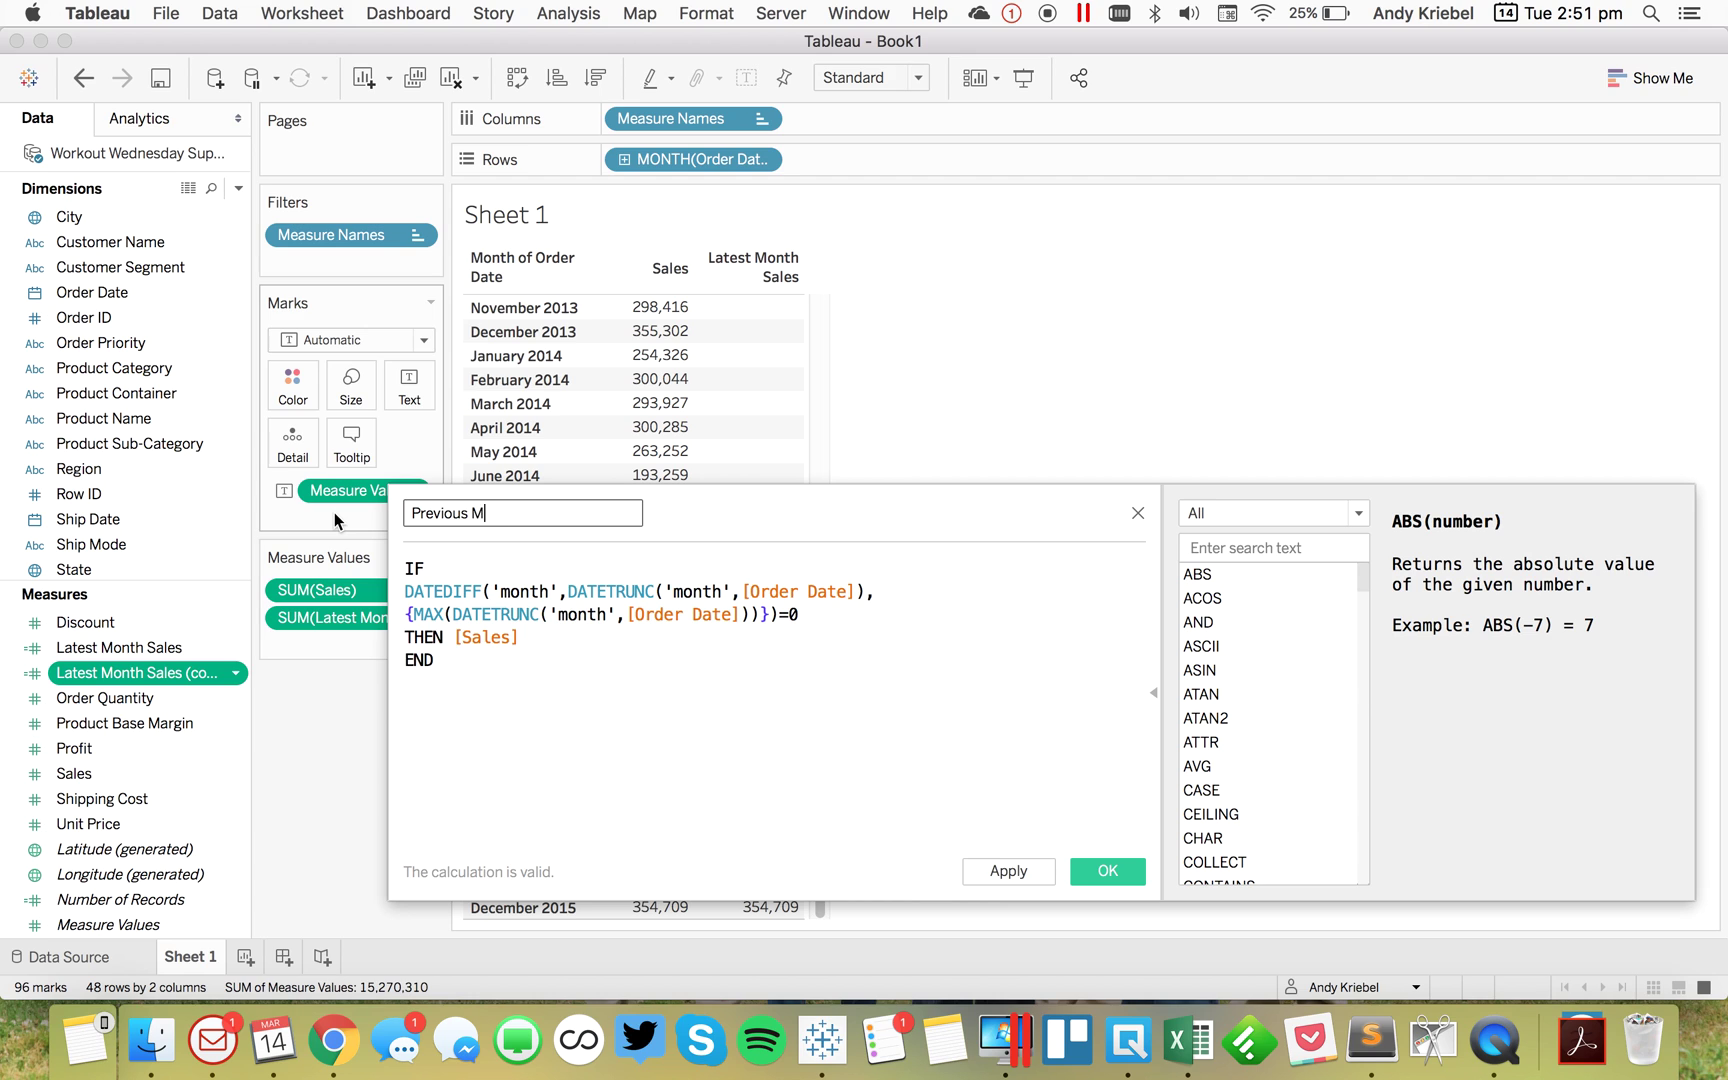
type("onth Sales")
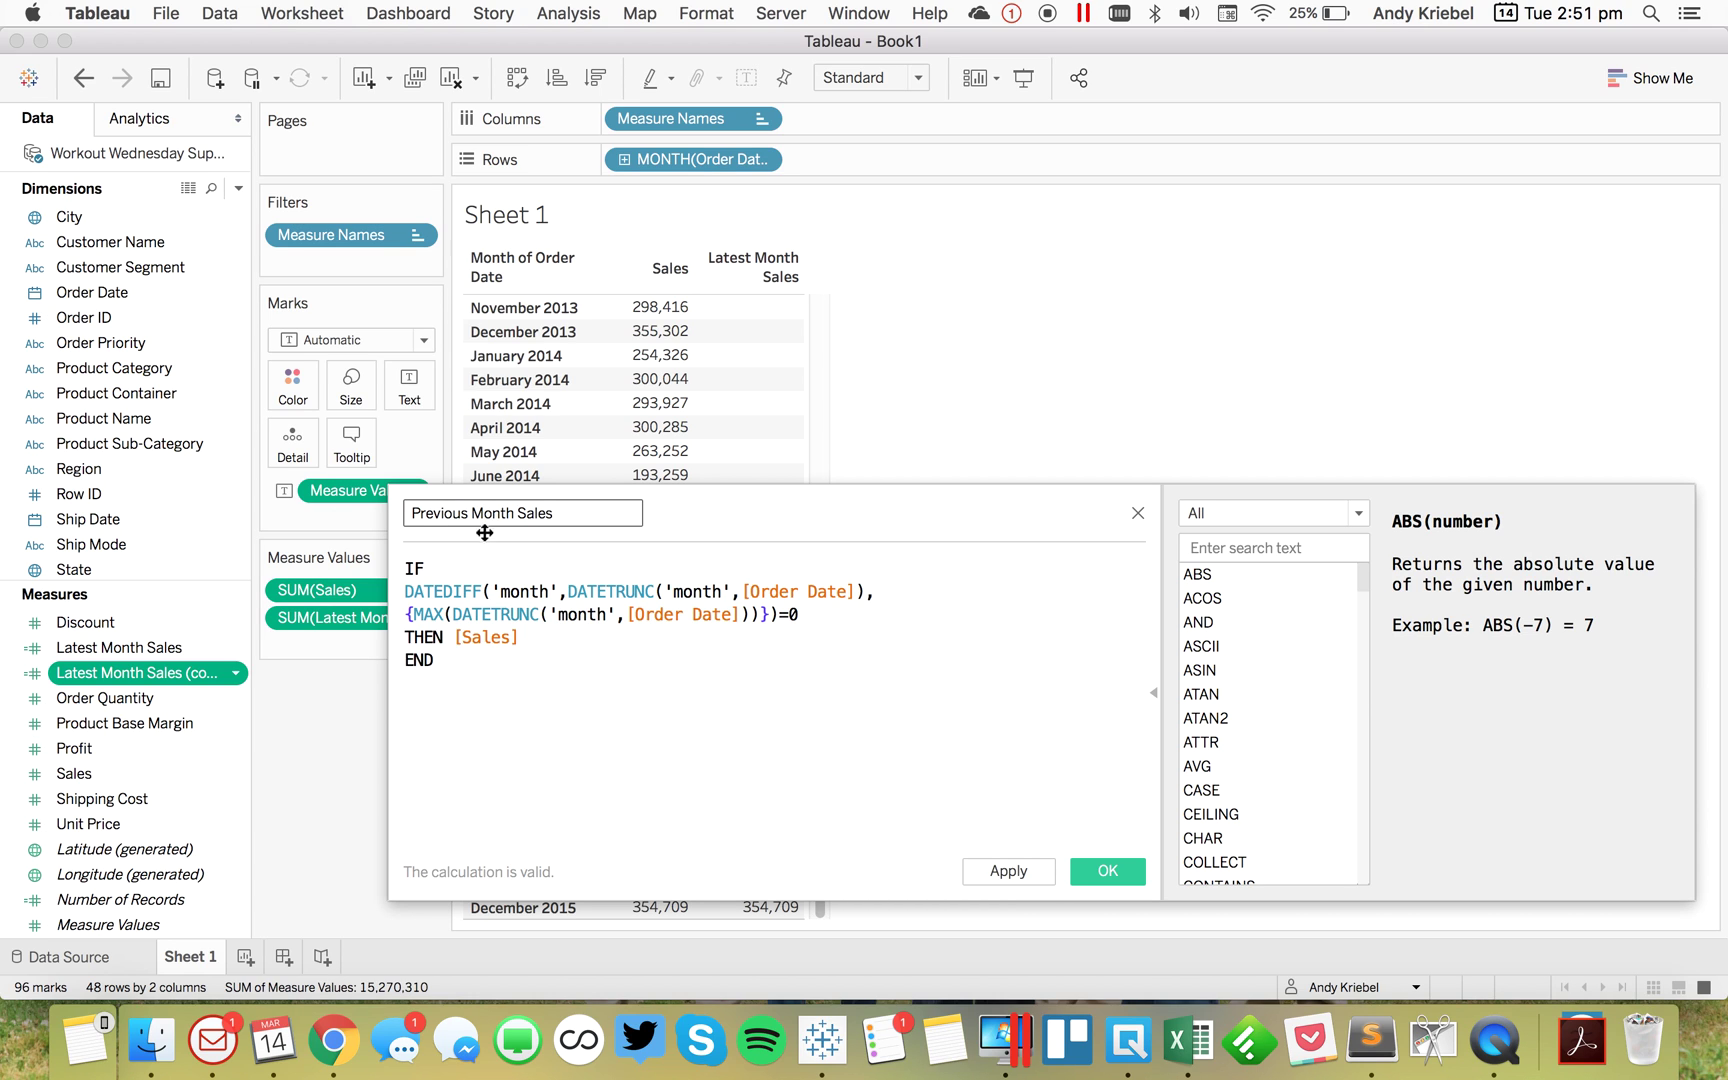
left_click(811, 616)
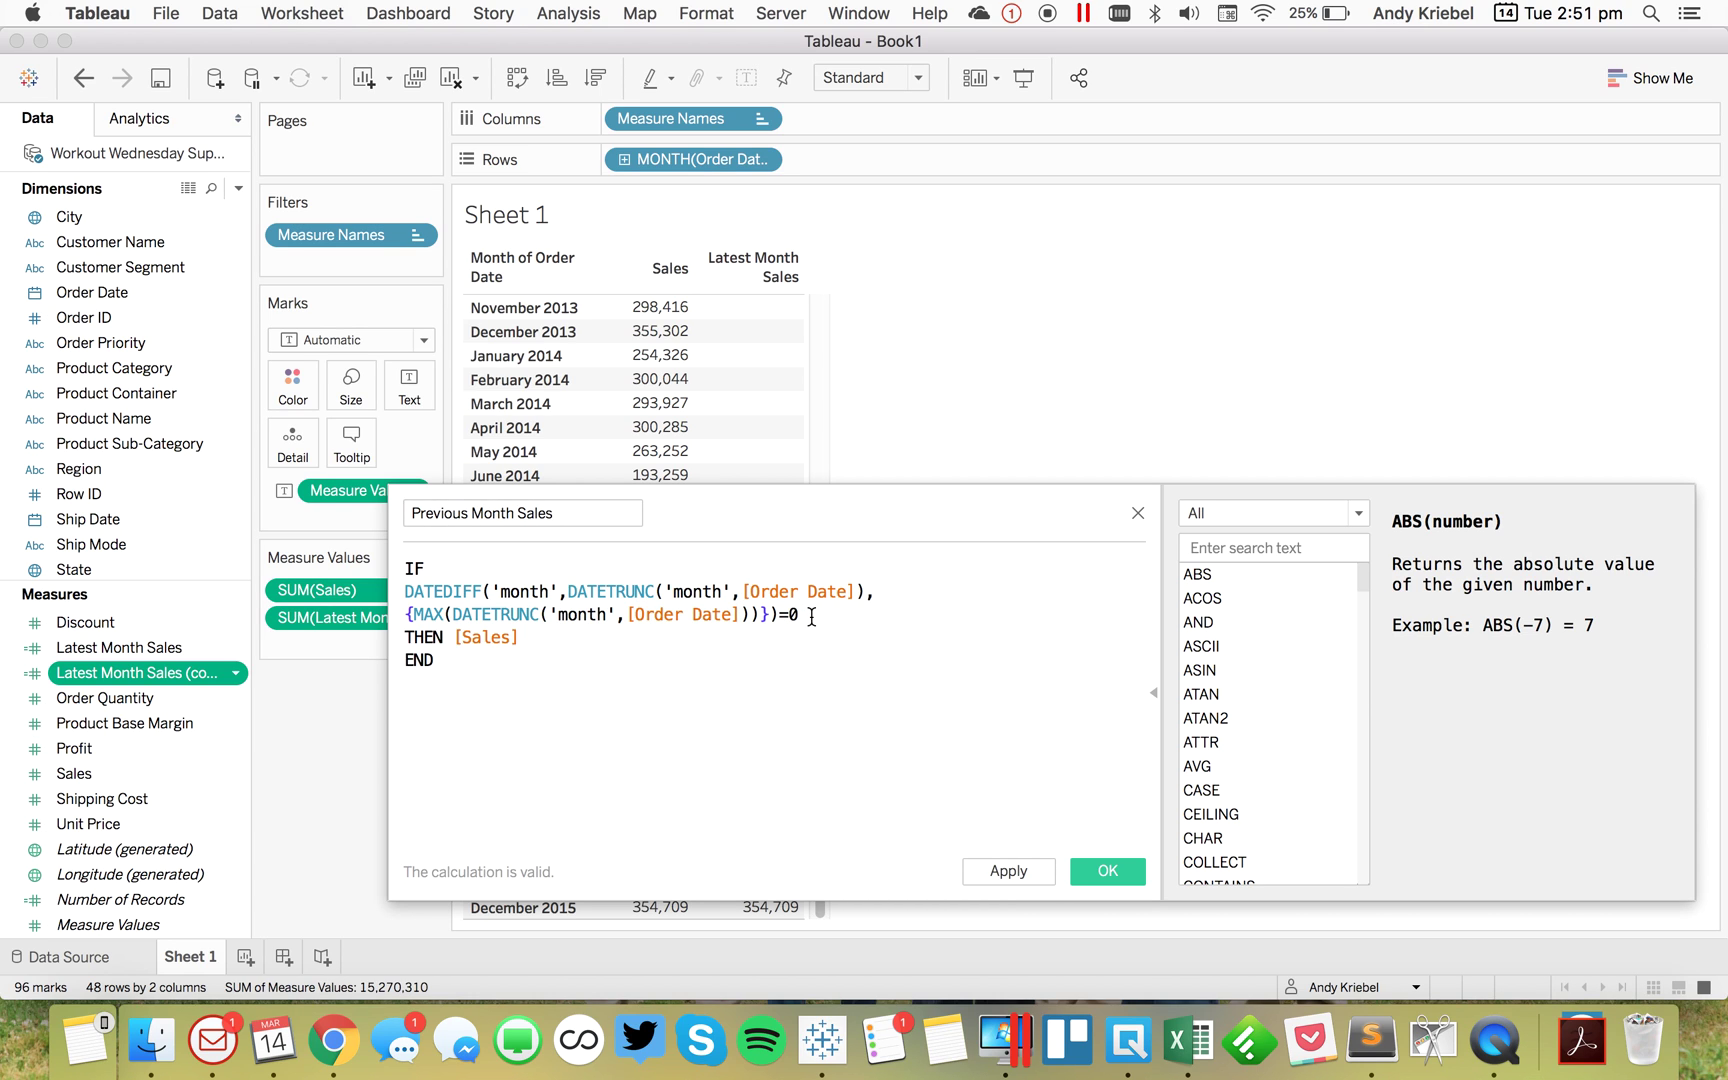
key("BackSpace")
type("1")
left_click(1105, 871)
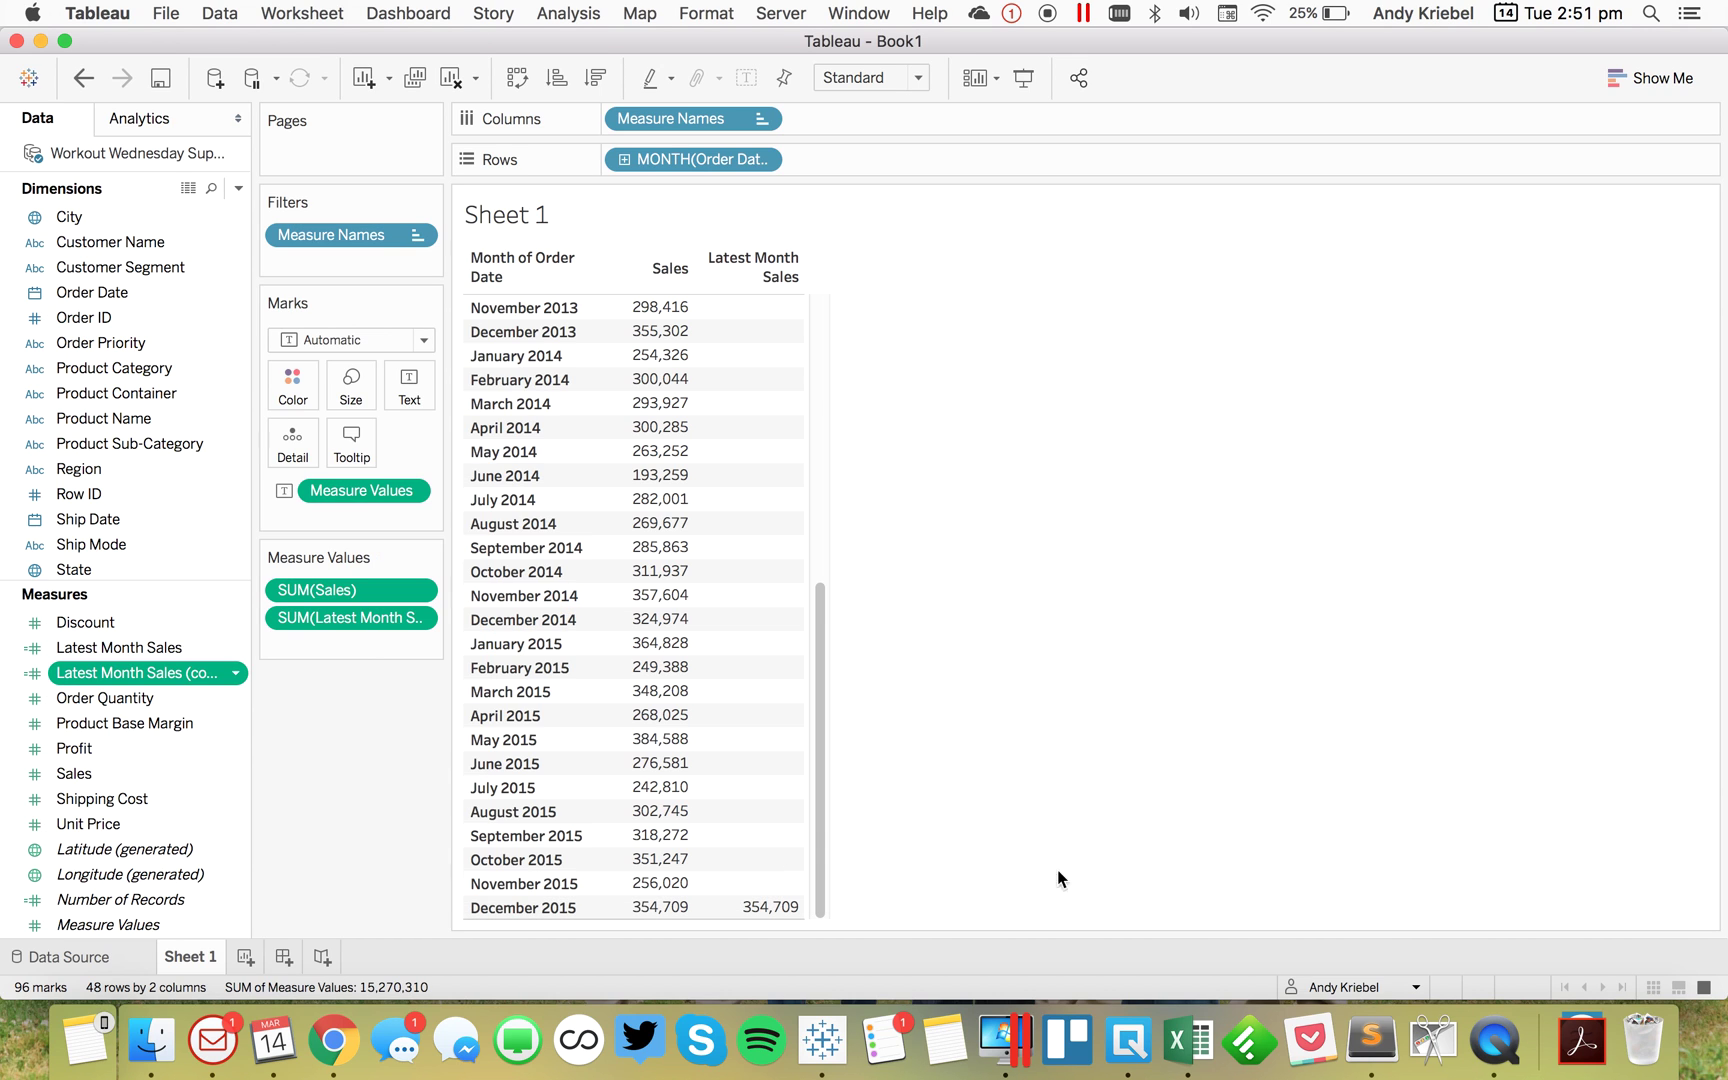
Add Previous Month Sales to the table's Measure Values
left_click_drag(160, 697, 359, 645)
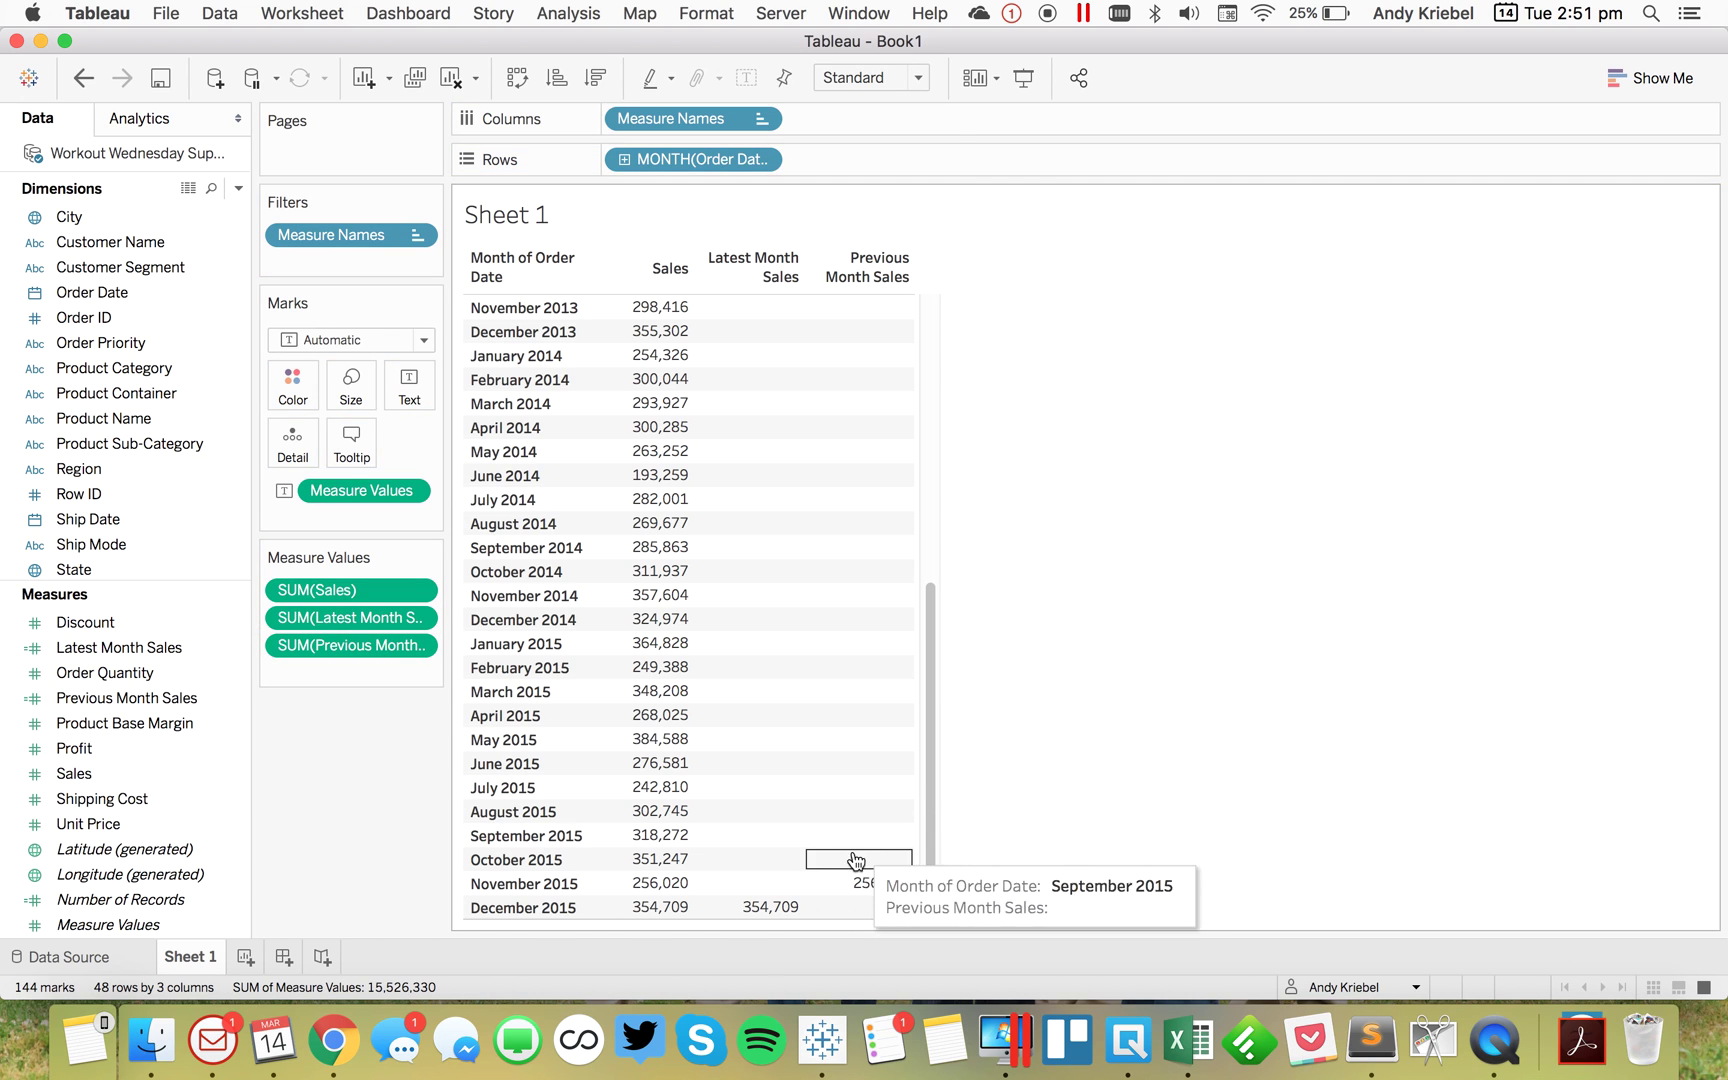
mouse_move(888, 893)
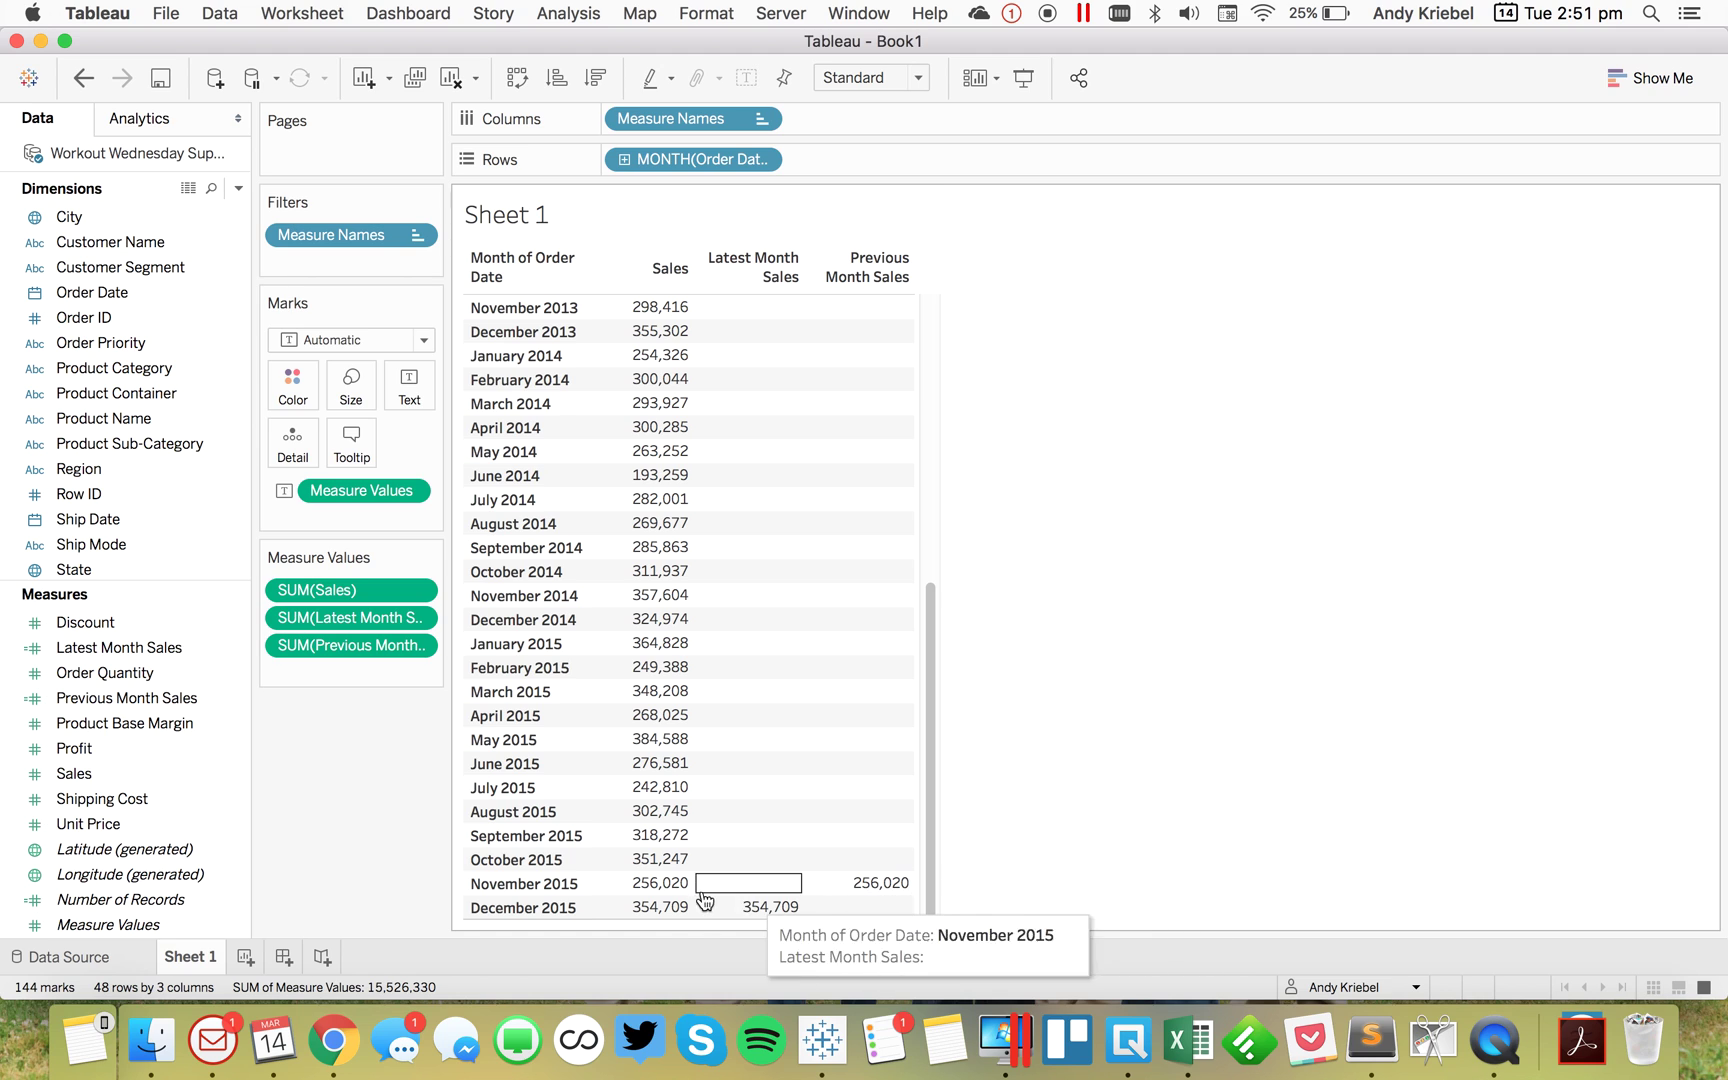
mouse_move(660, 890)
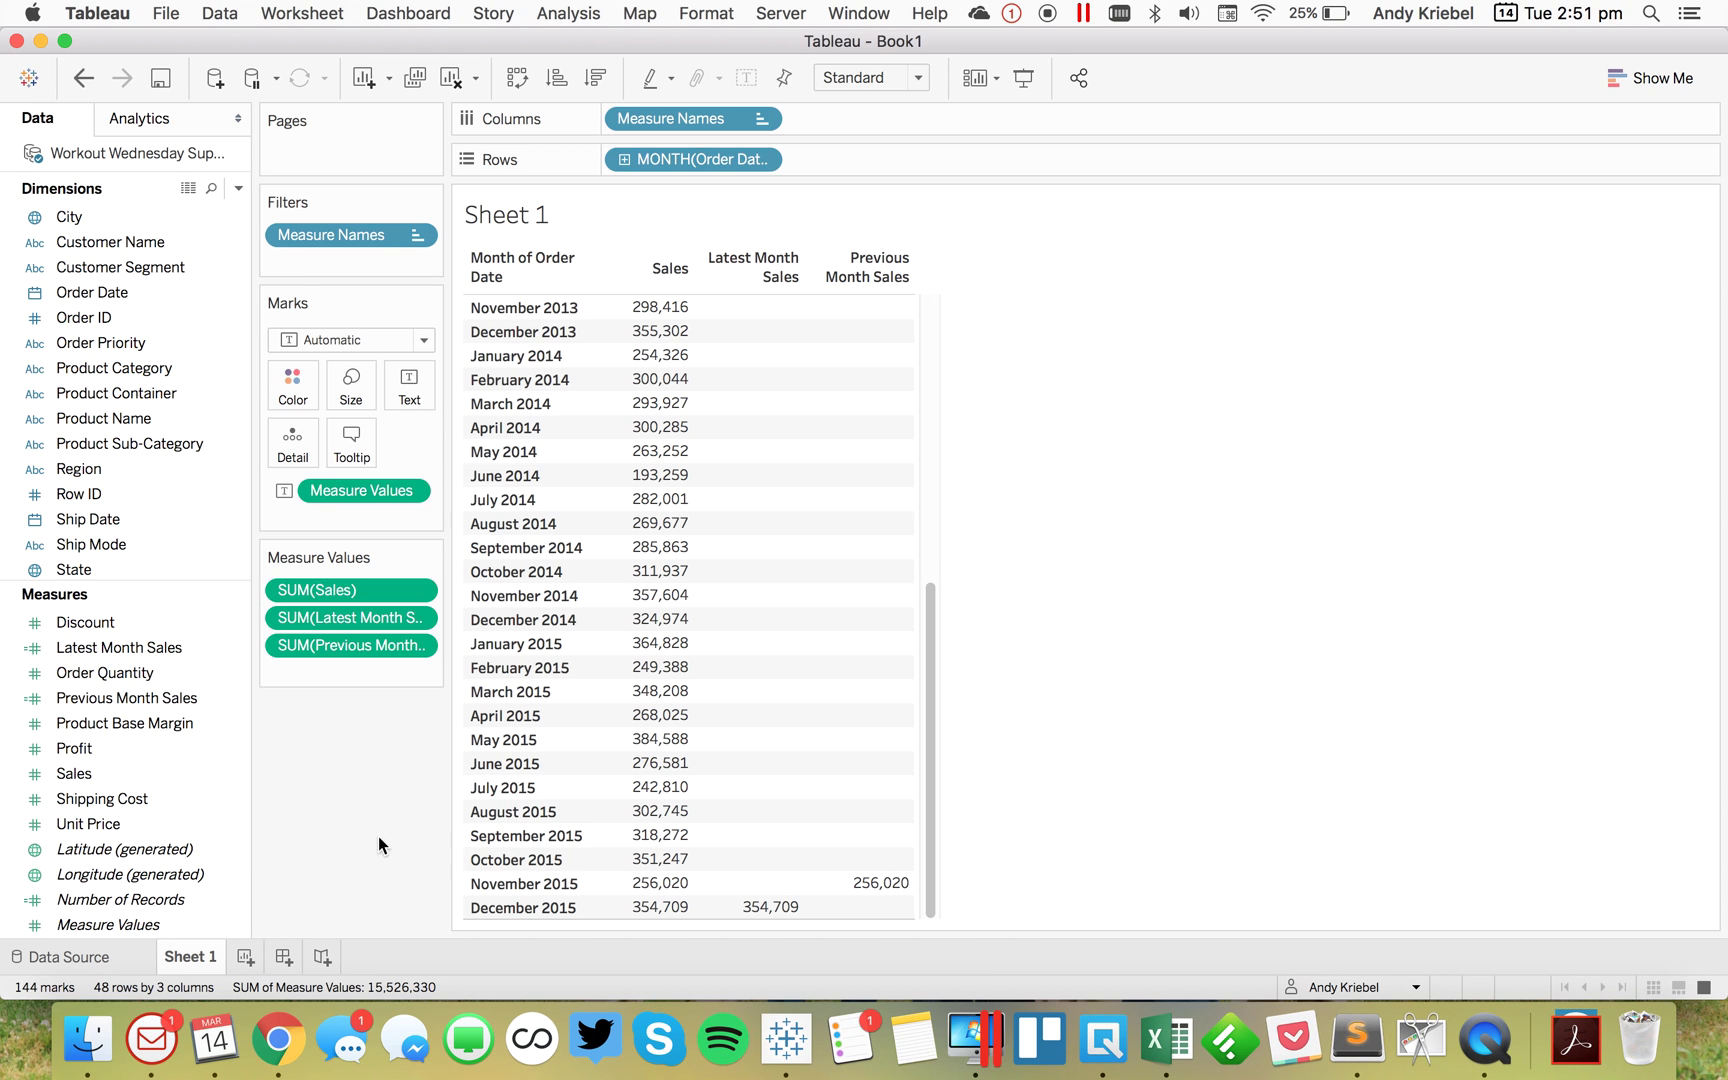
right_click(144, 703)
Duplicate Previous Month Sales as Prior Month Sales with offset =2 and add it to the table
left_click(195, 329)
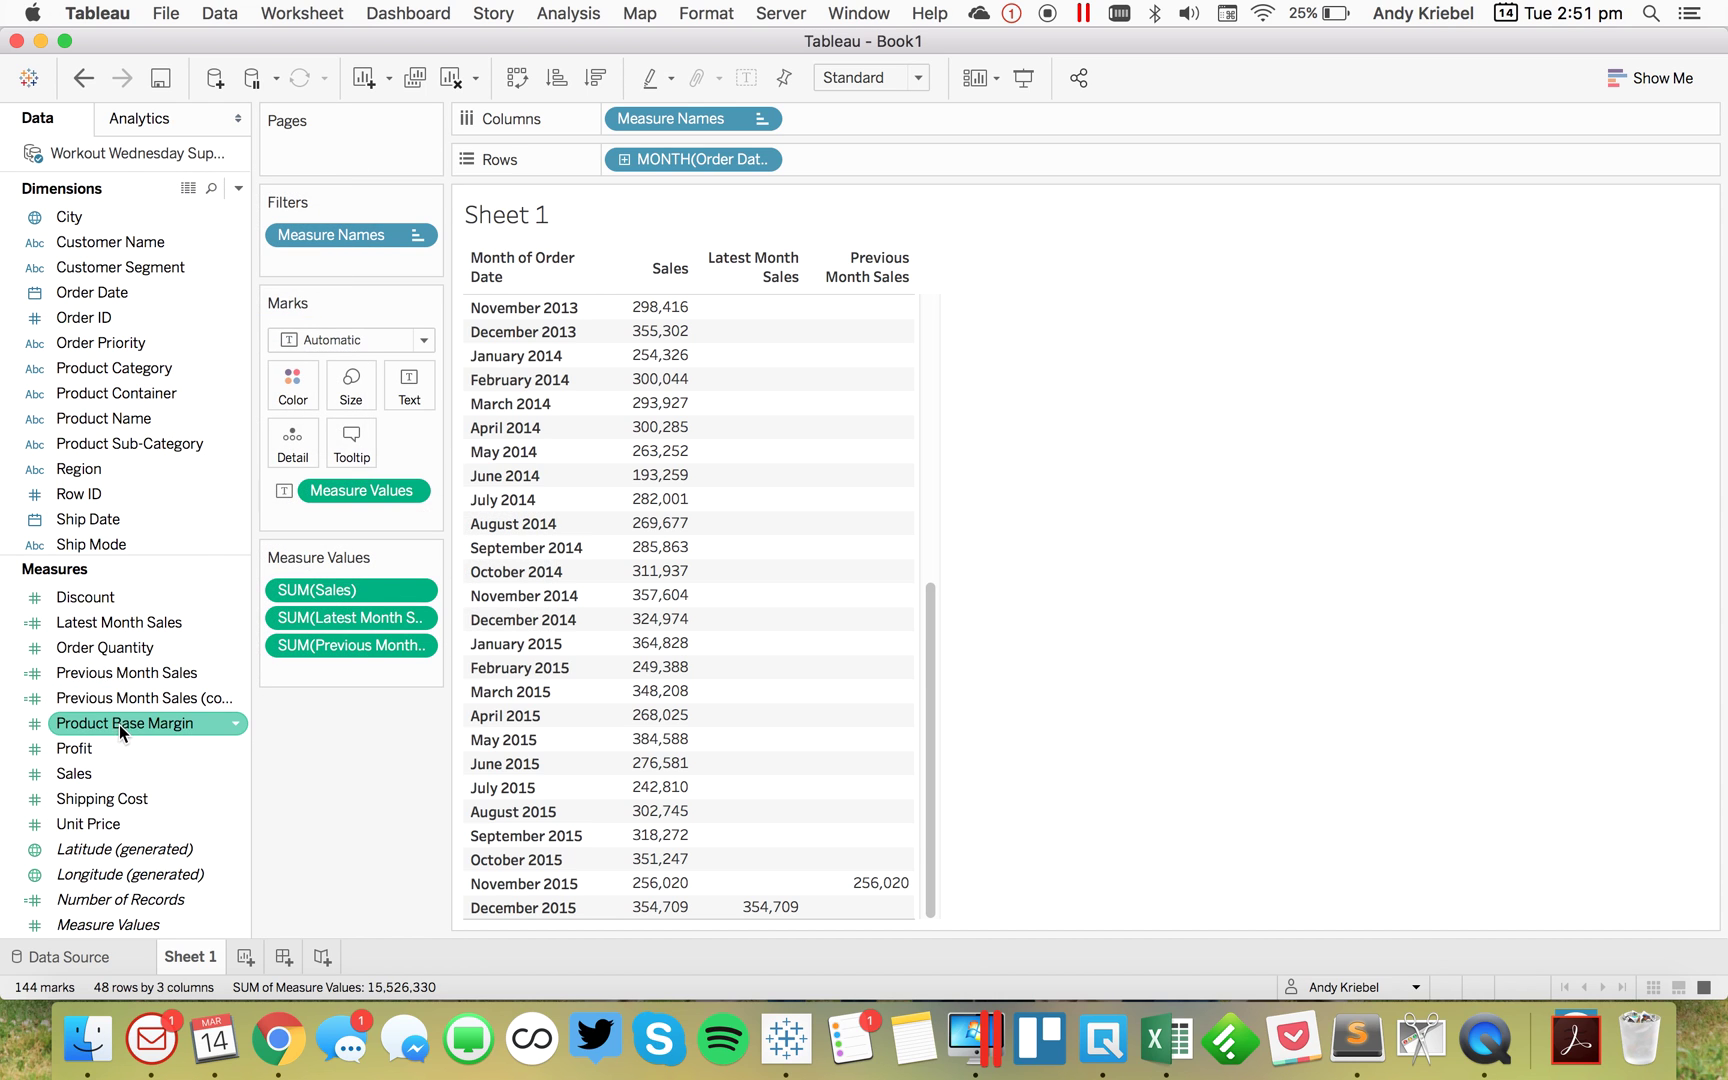
right_click(136, 704)
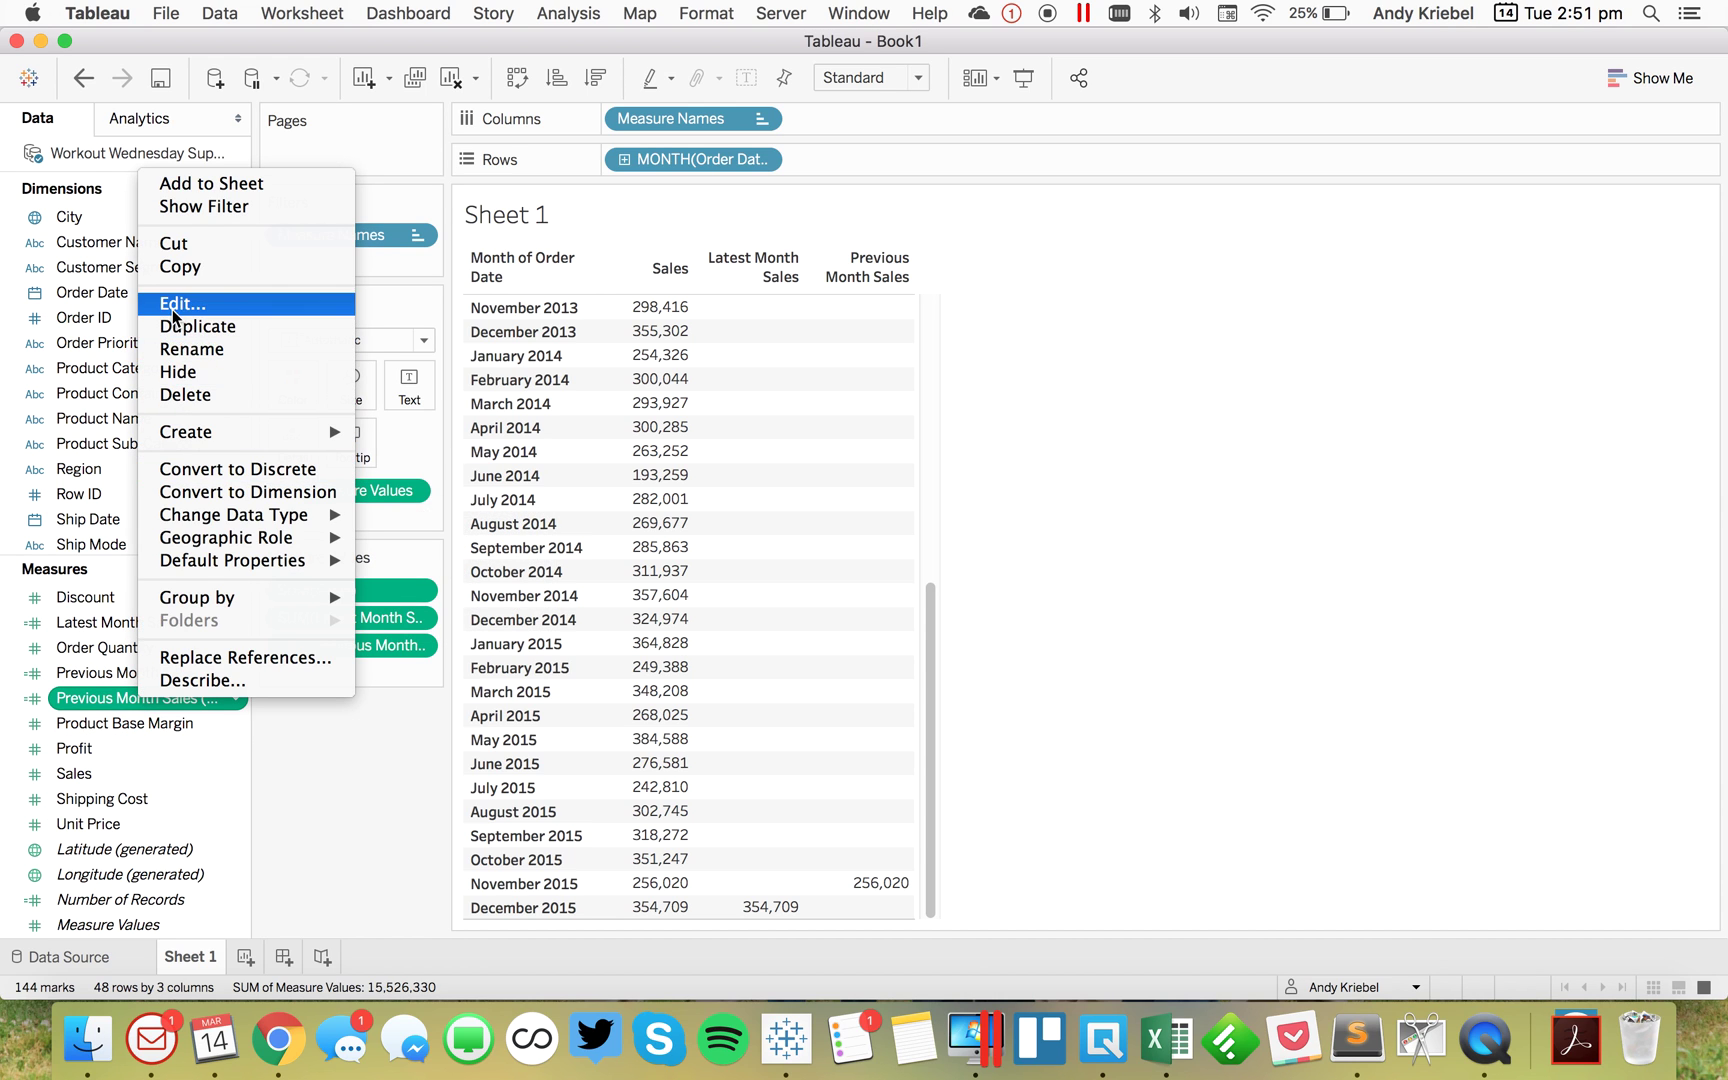
left_click(175, 305)
left_click_drag(633, 513, 316, 508)
type("Prior Mo")
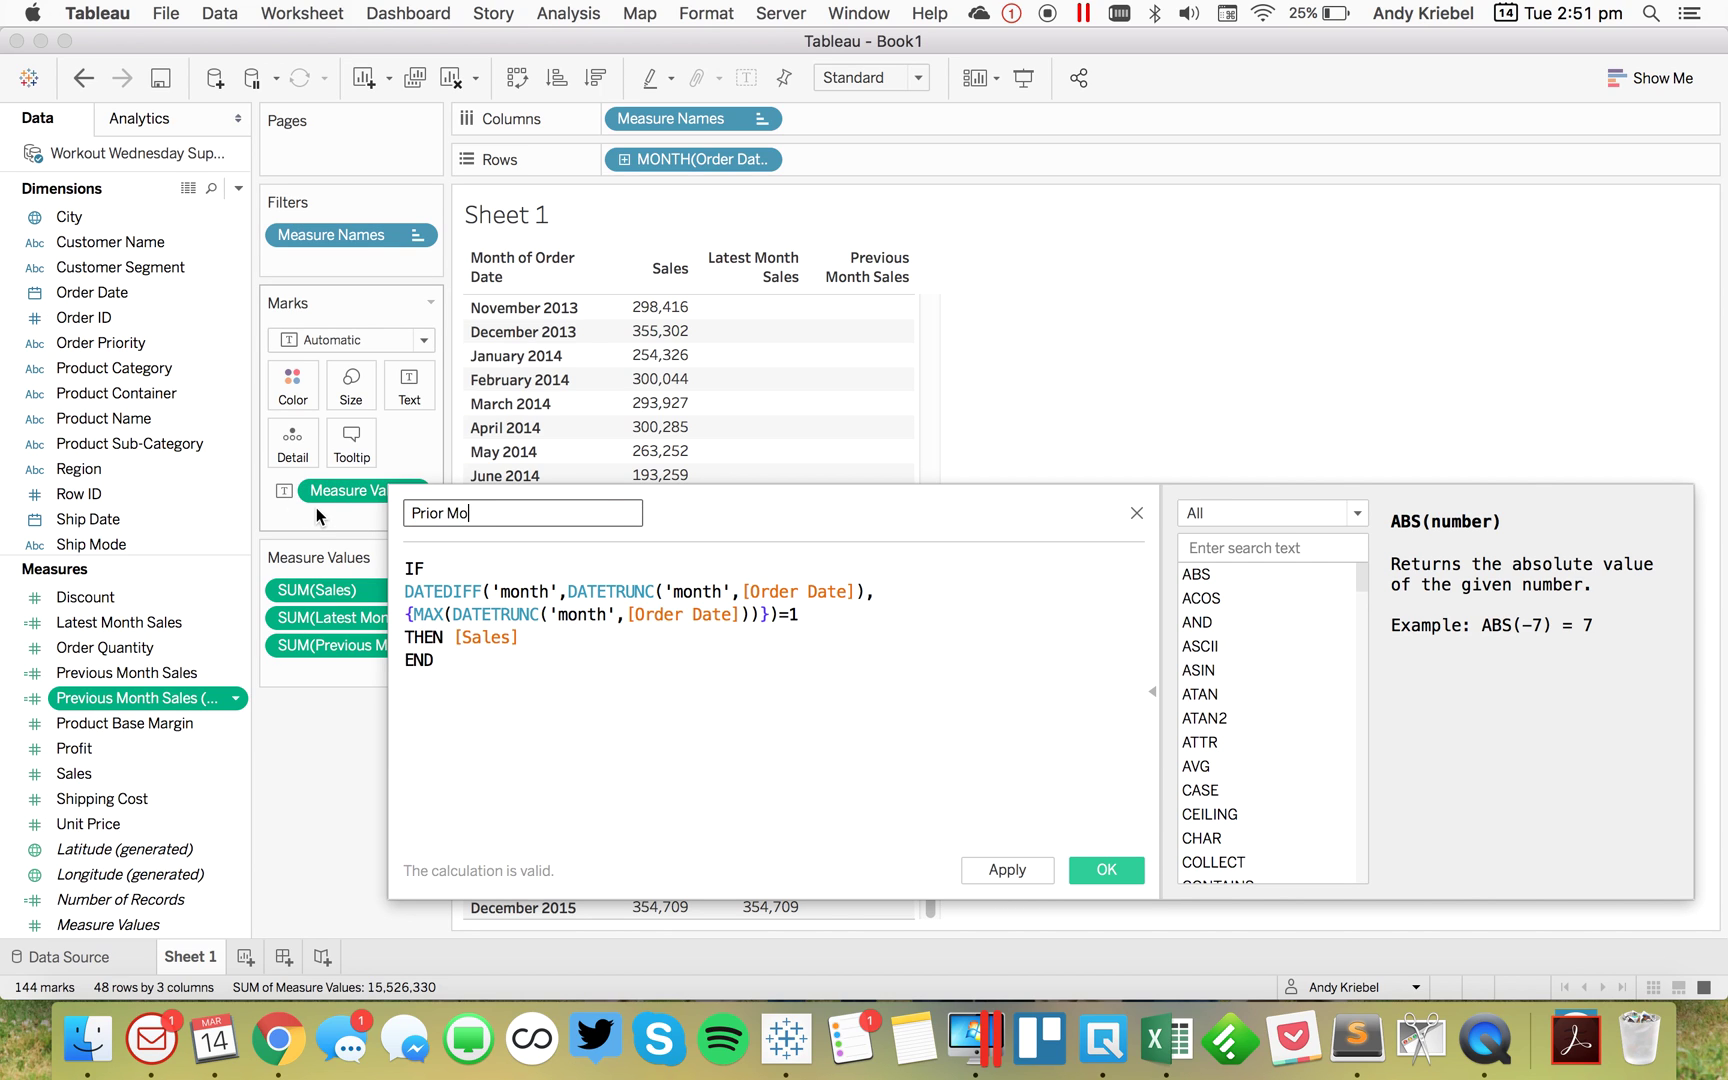
type("nth Sales")
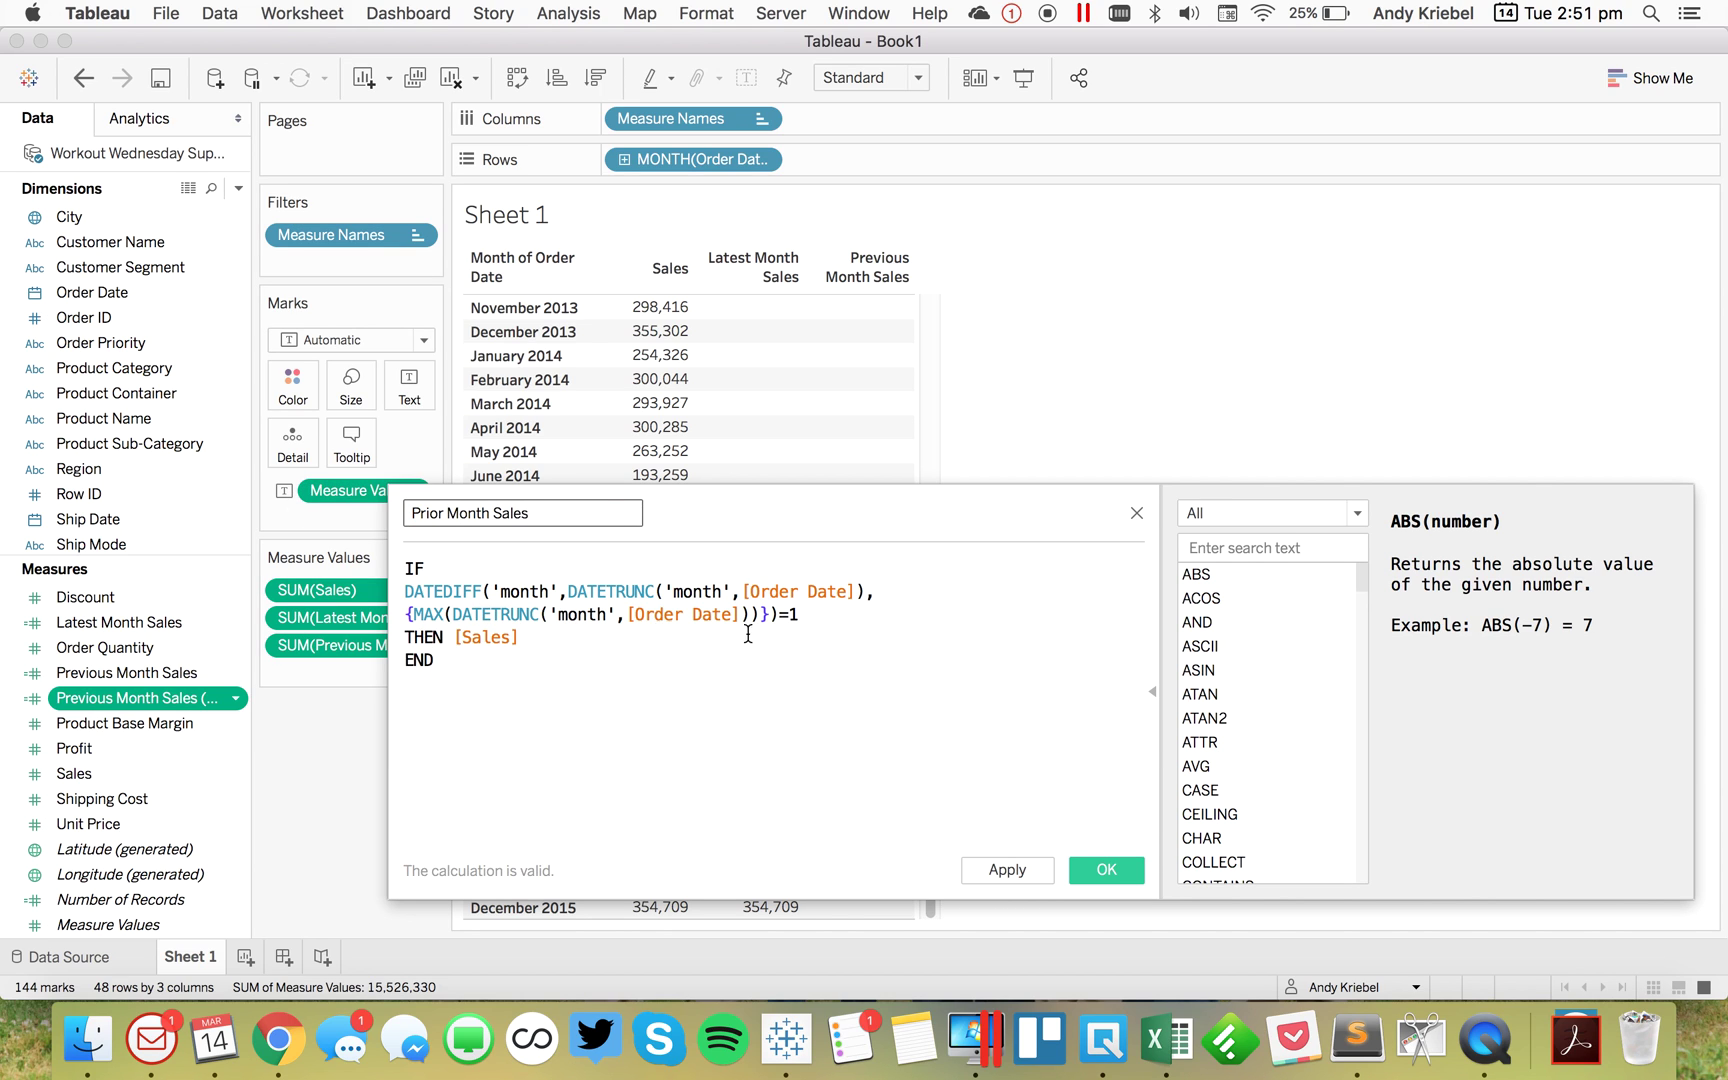
left_click(822, 620)
key("BackSpace")
type("2")
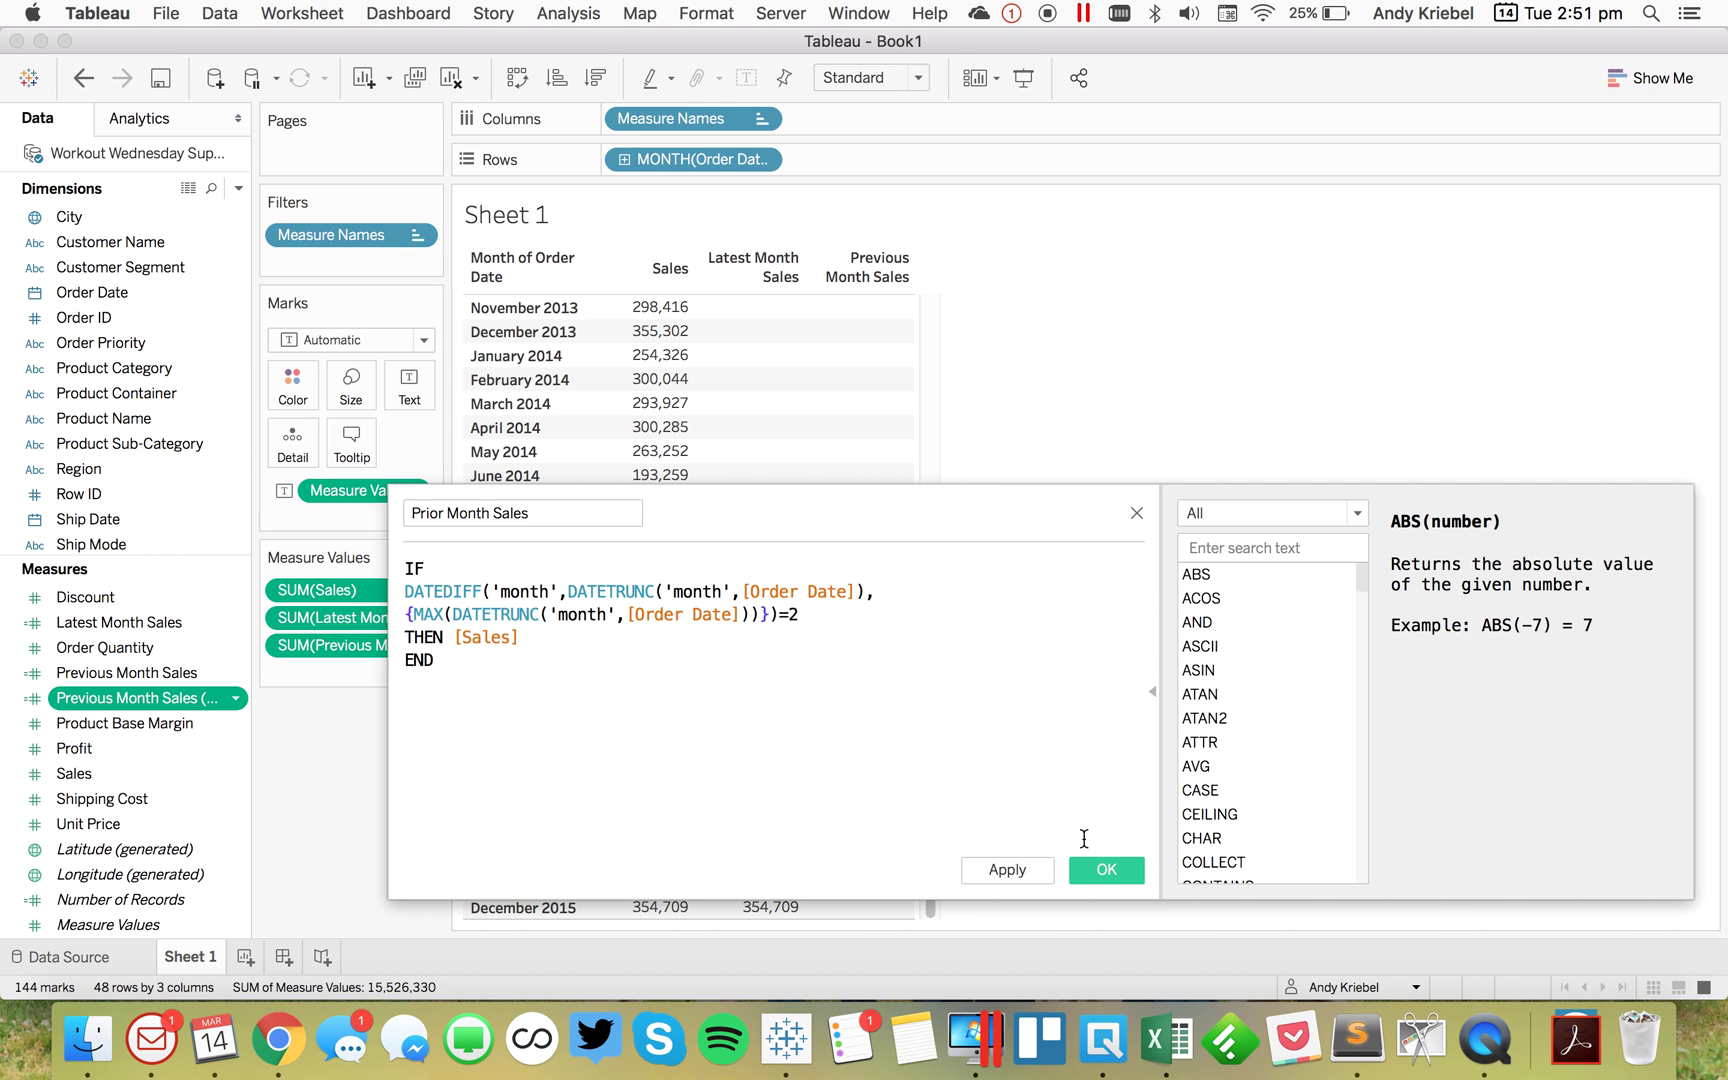
left_click(1100, 873)
left_click_drag(195, 700, 342, 675)
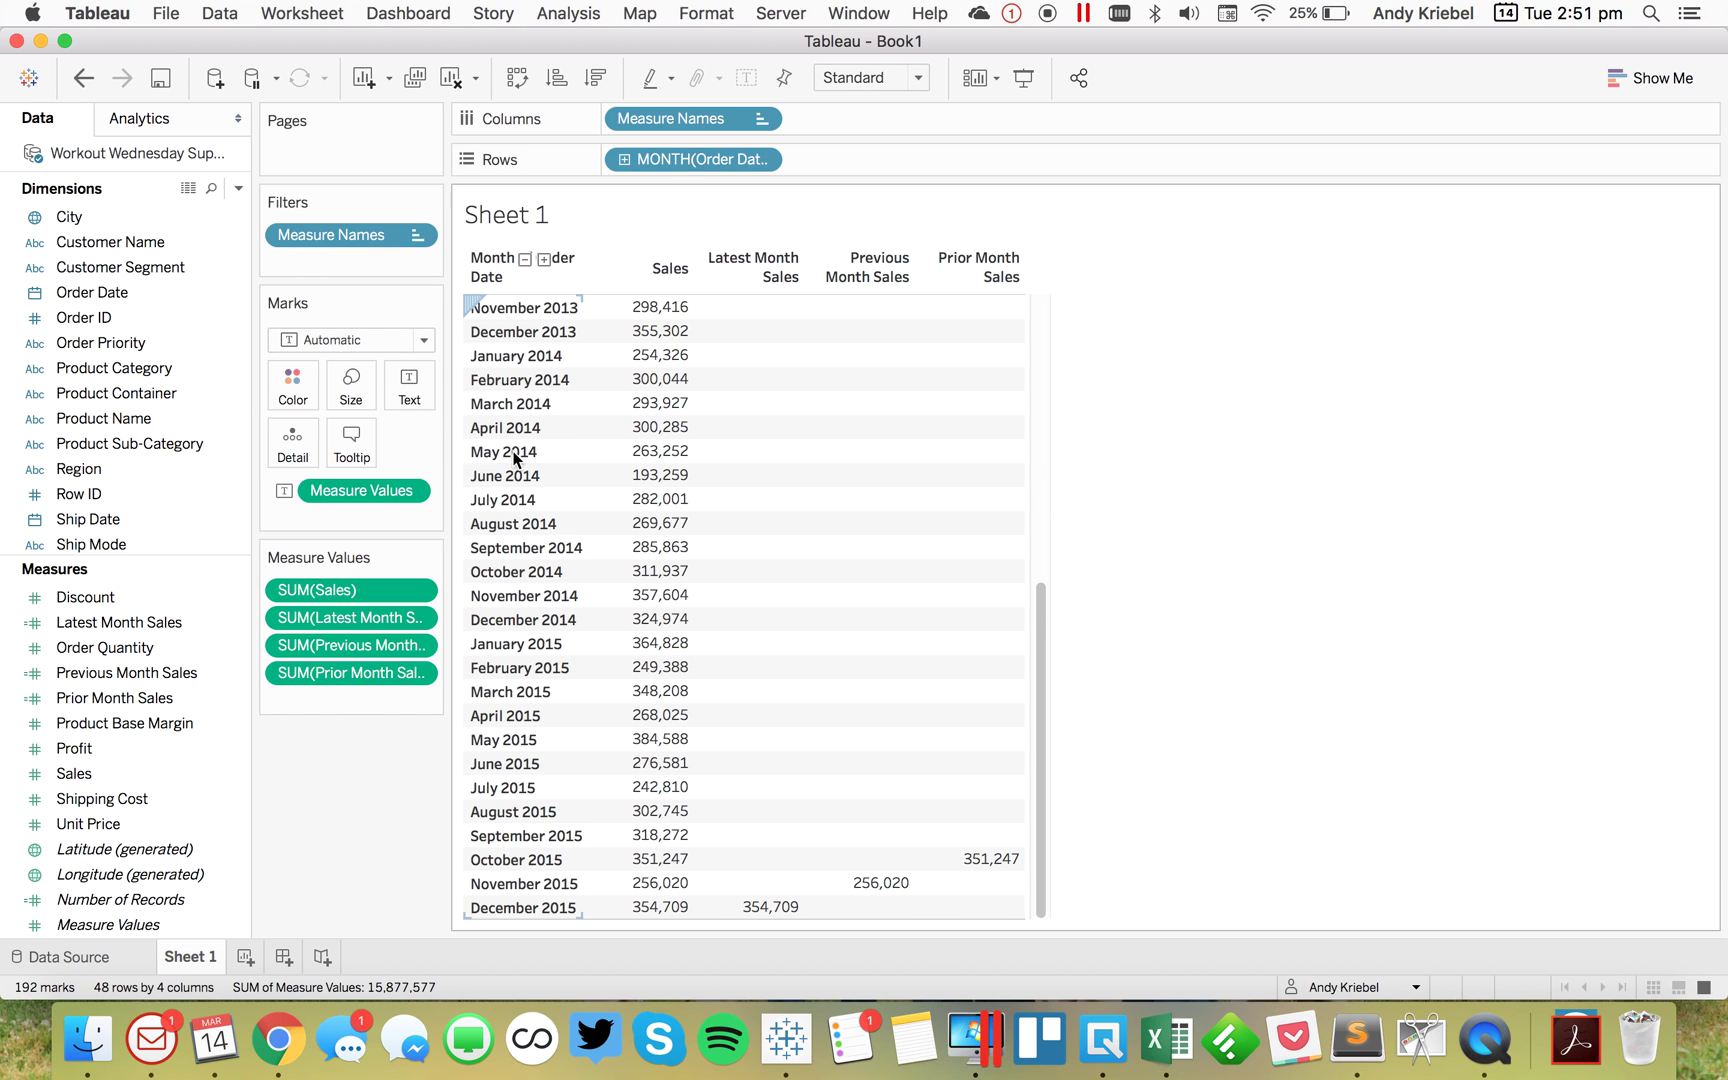
Drop Sales and the month rows, then bar the three measures ordered Prior, Previous, Latest
left_click_drag(317, 590, 312, 818)
left_click_drag(694, 161, 1232, 399)
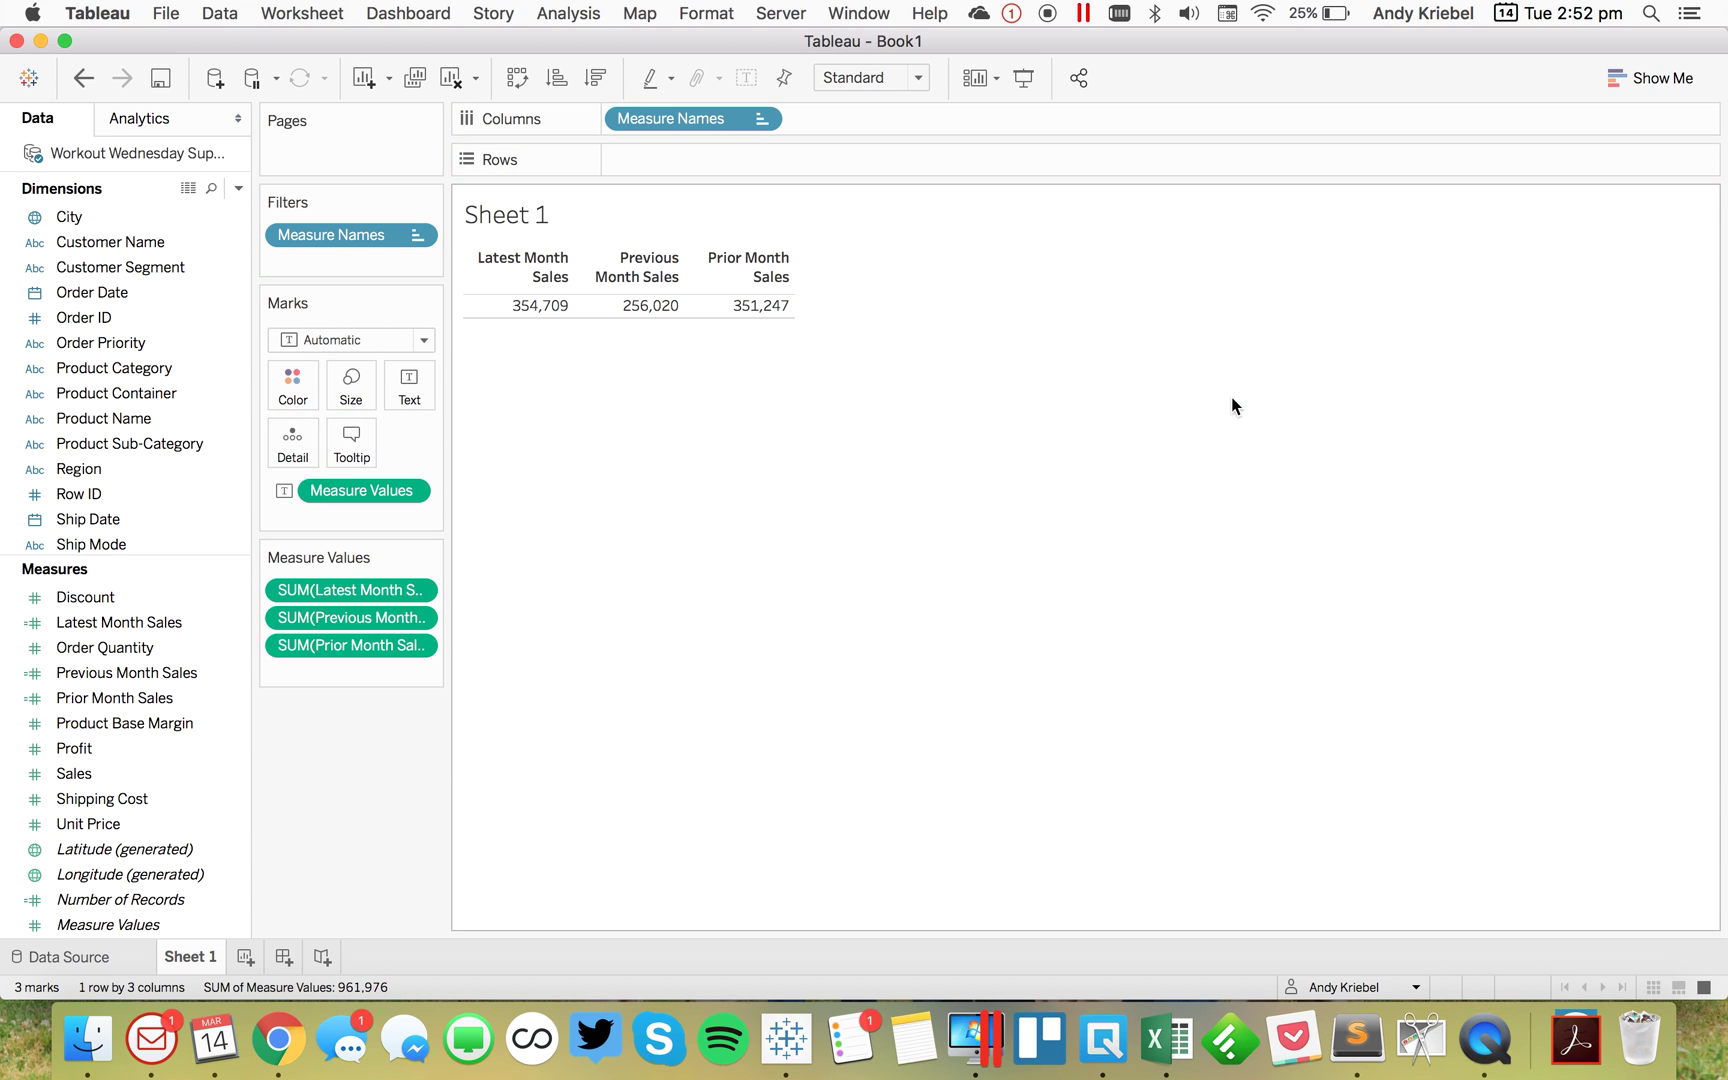
left_click_drag(372, 490, 718, 159)
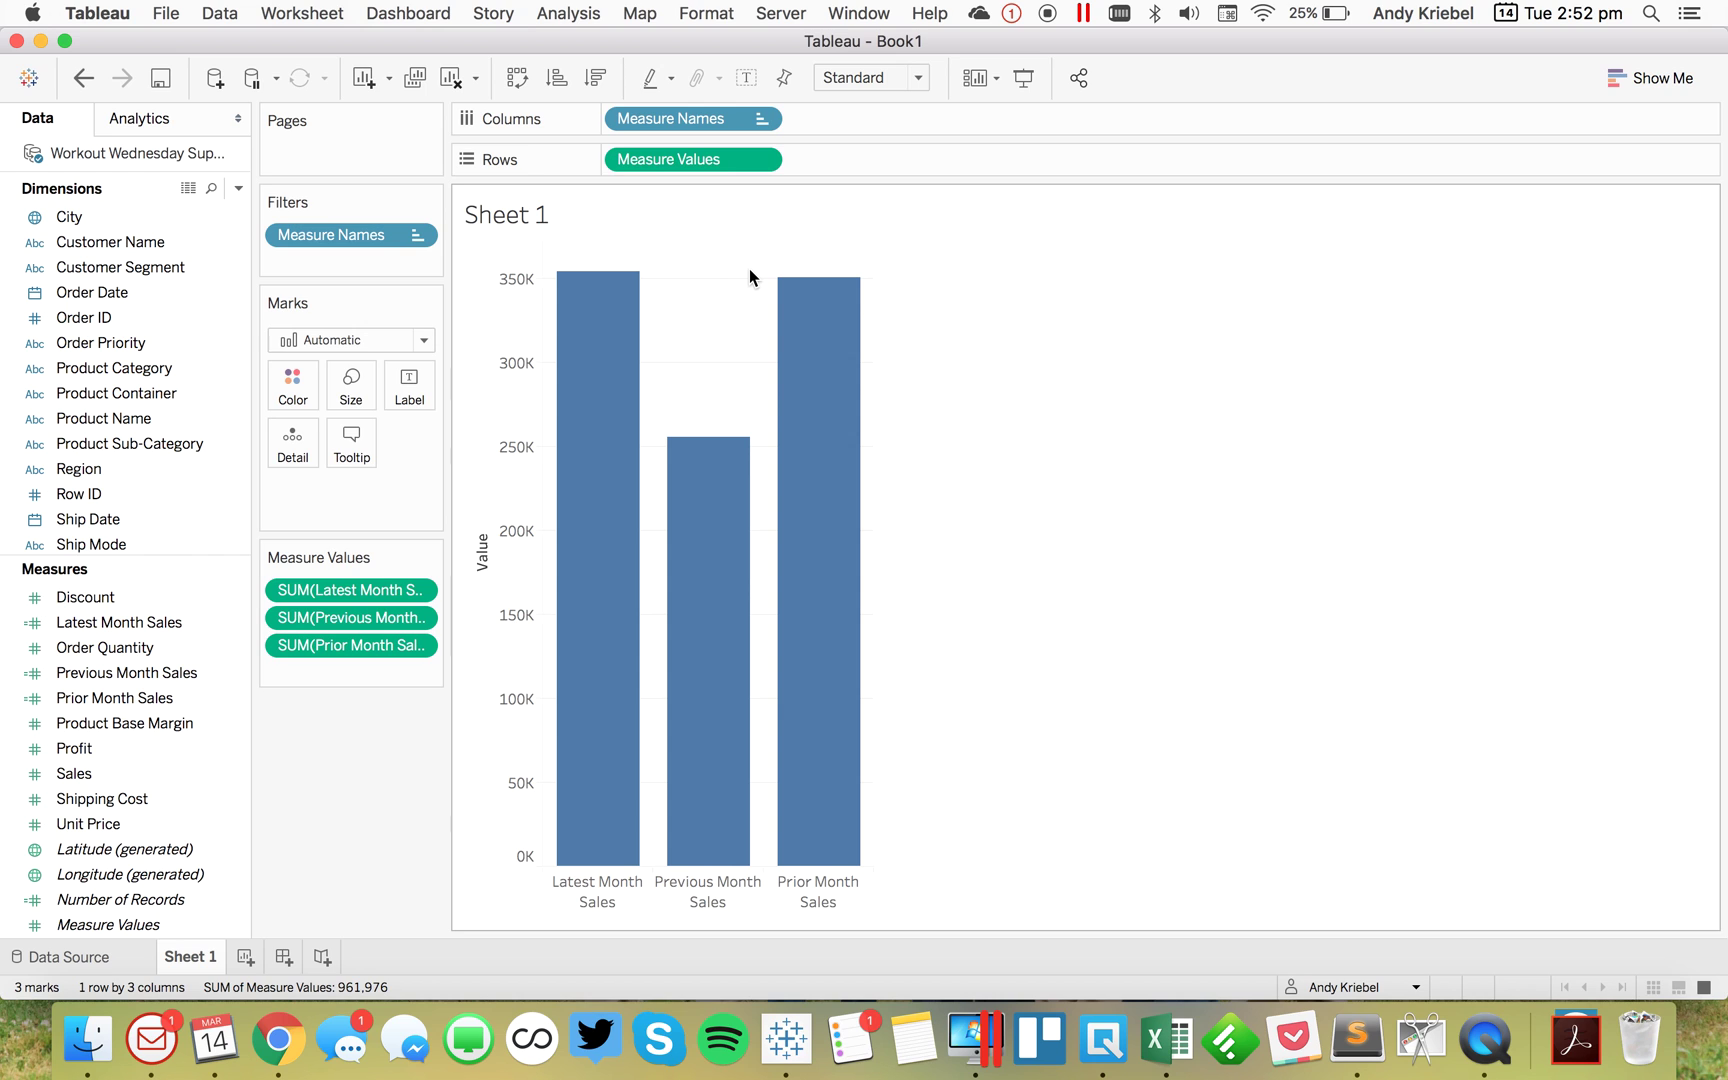
left_click_drag(355, 645, 347, 575)
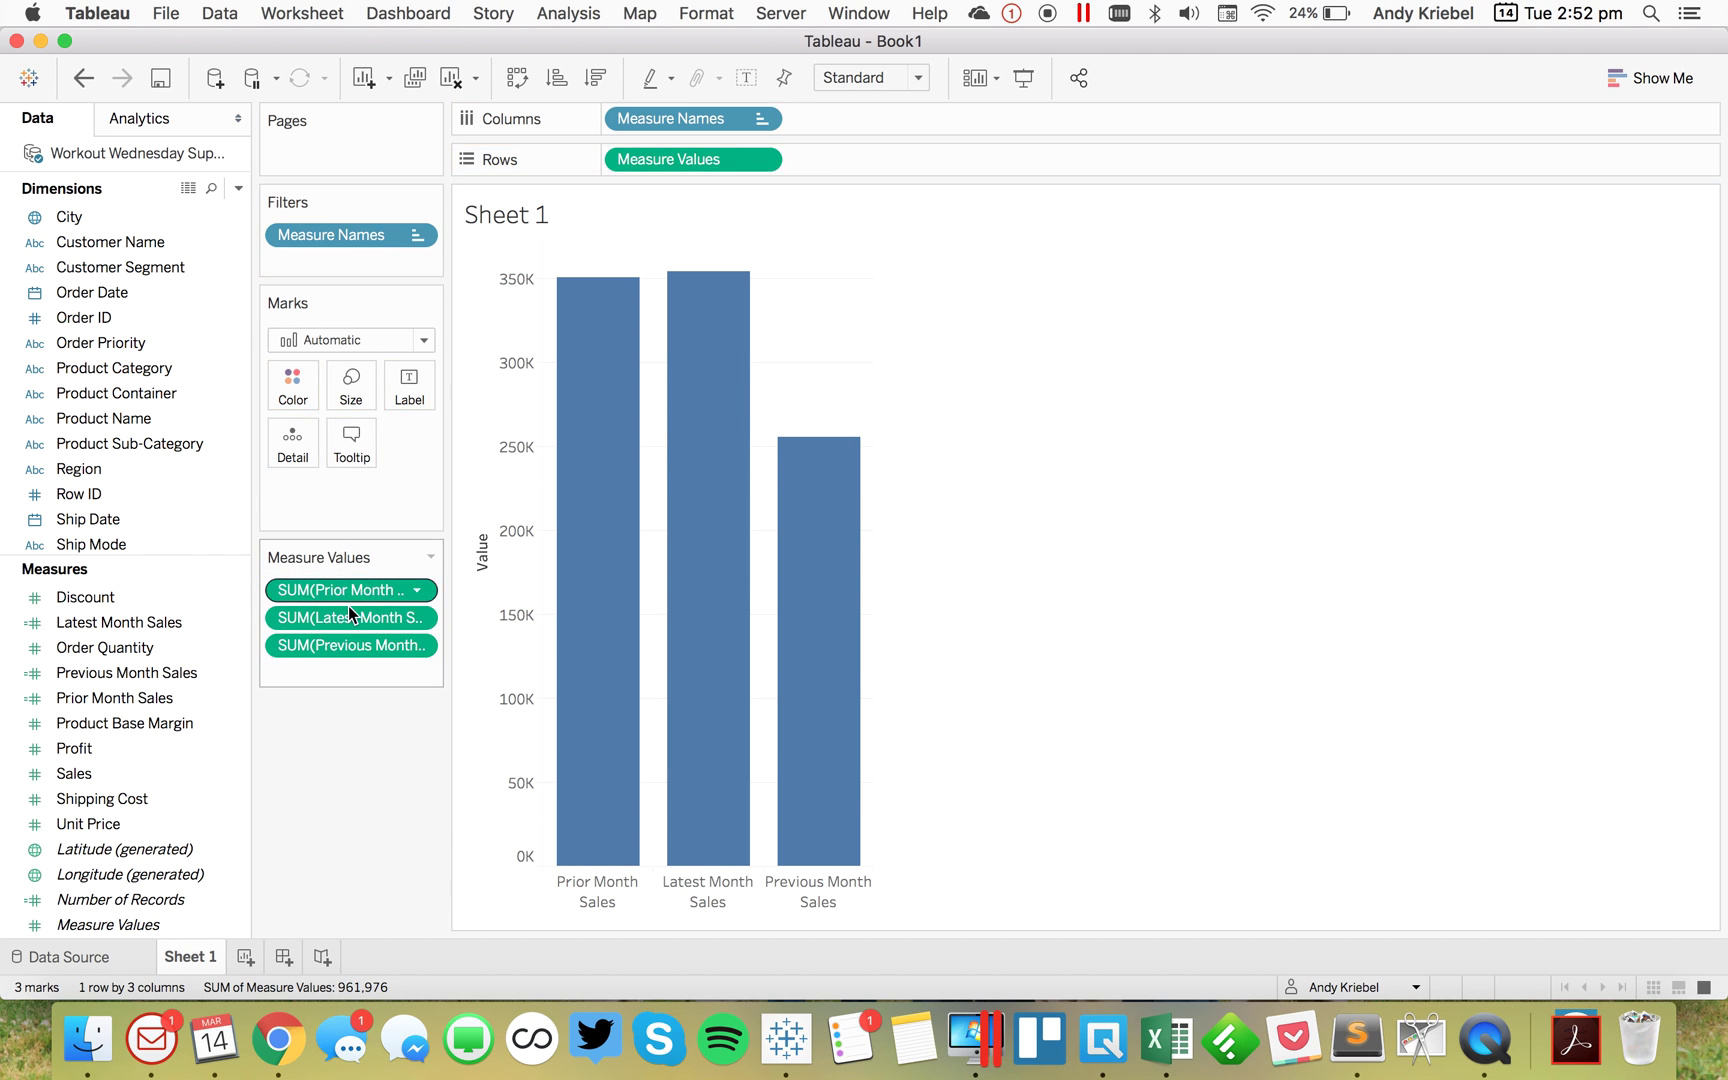
left_click_drag(346, 648, 347, 612)
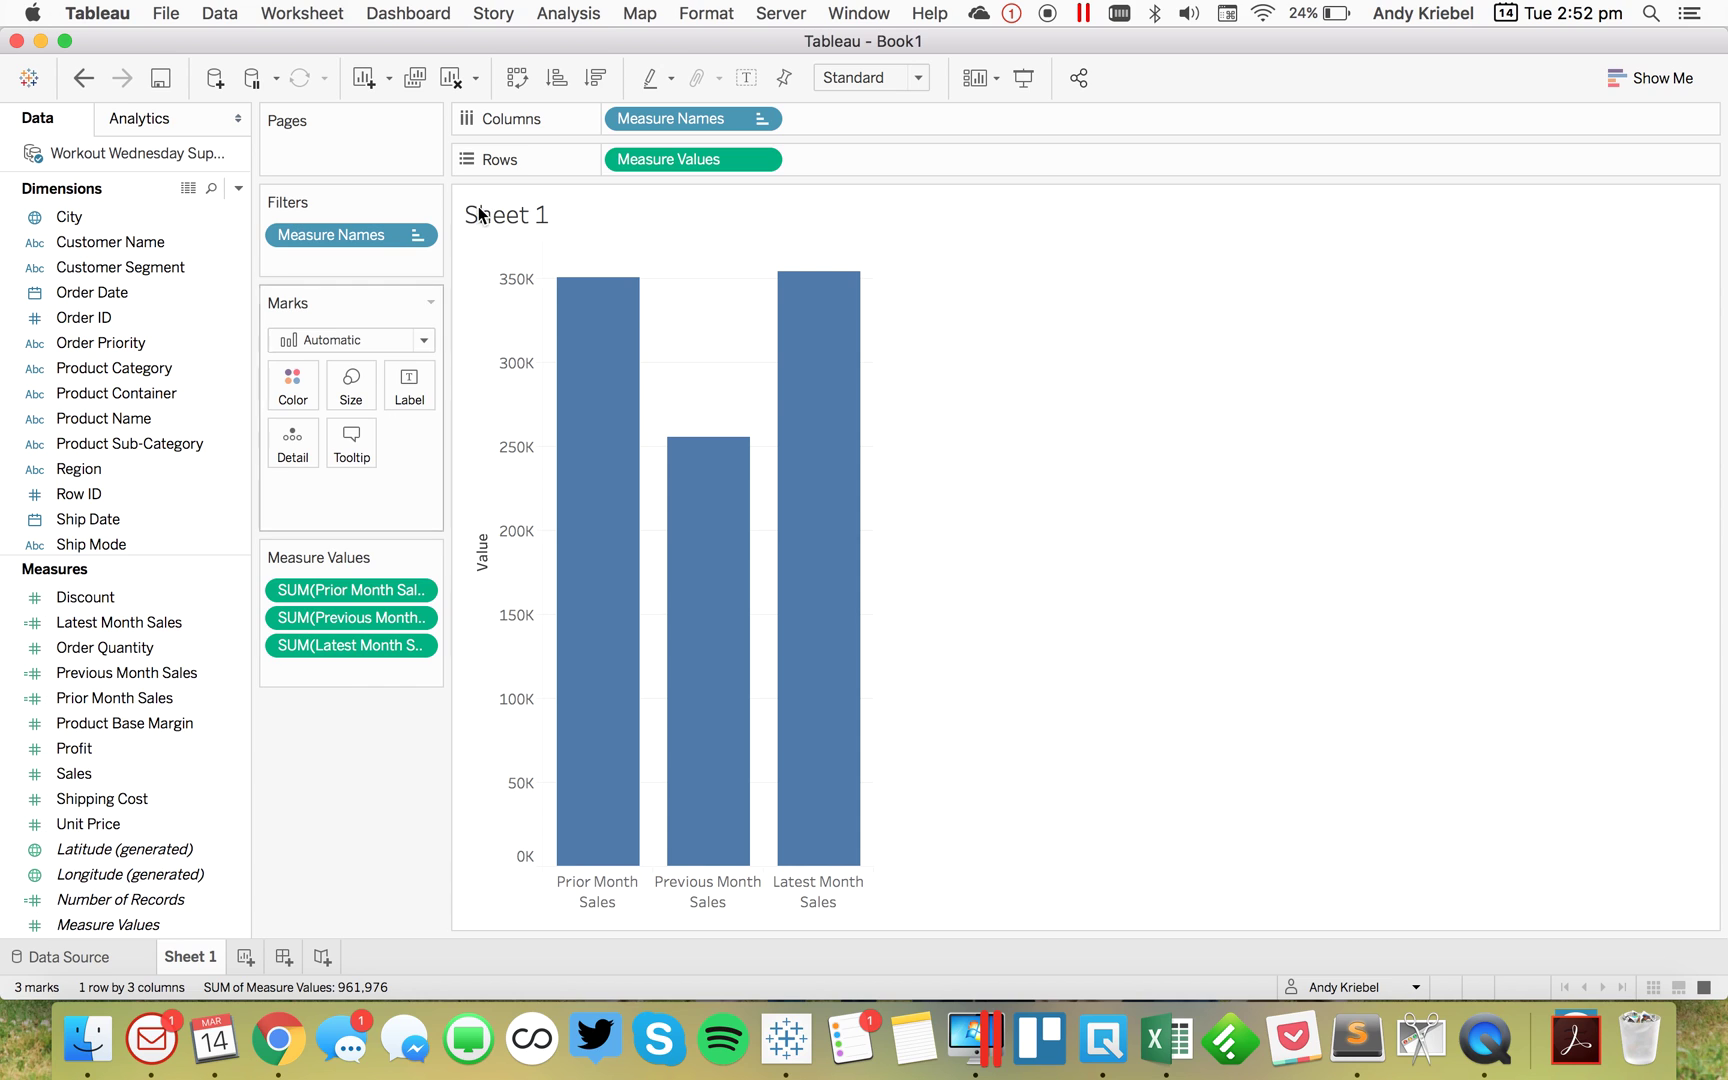
Turn on mark labels for the bars and rename the sheet to Latest 3 Months
left_click(747, 85)
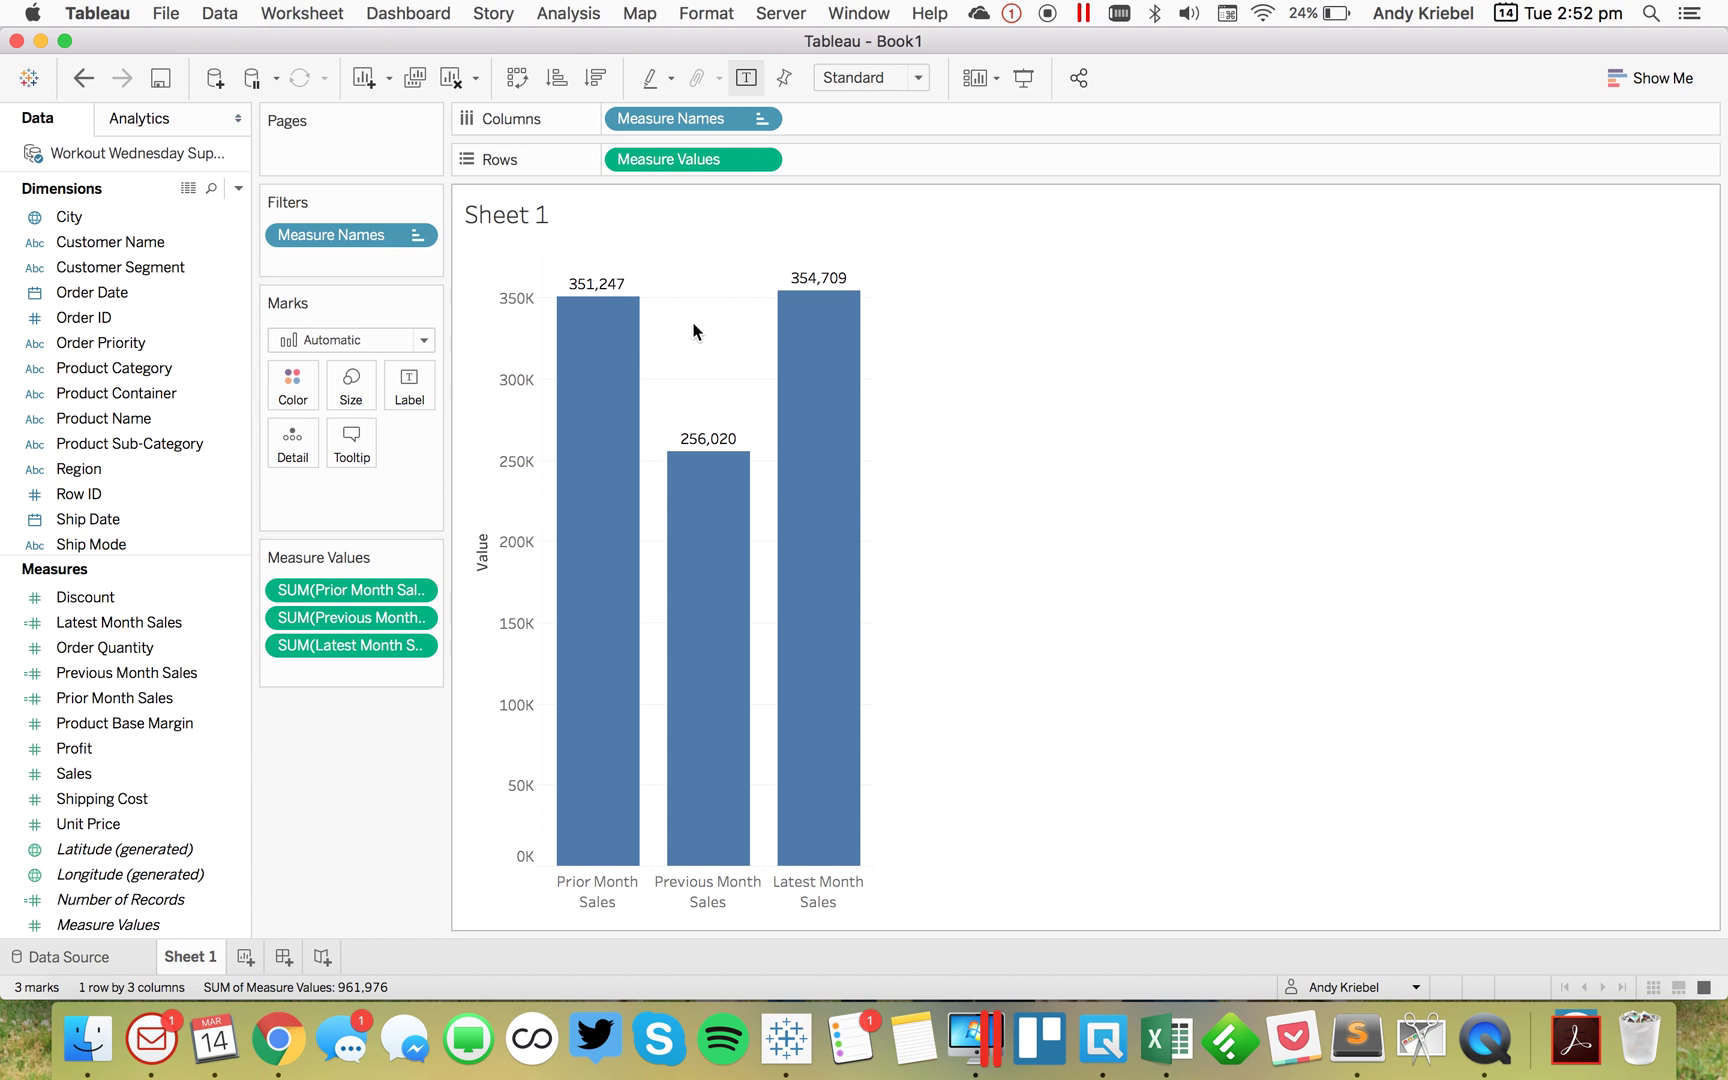
double_click(192, 958)
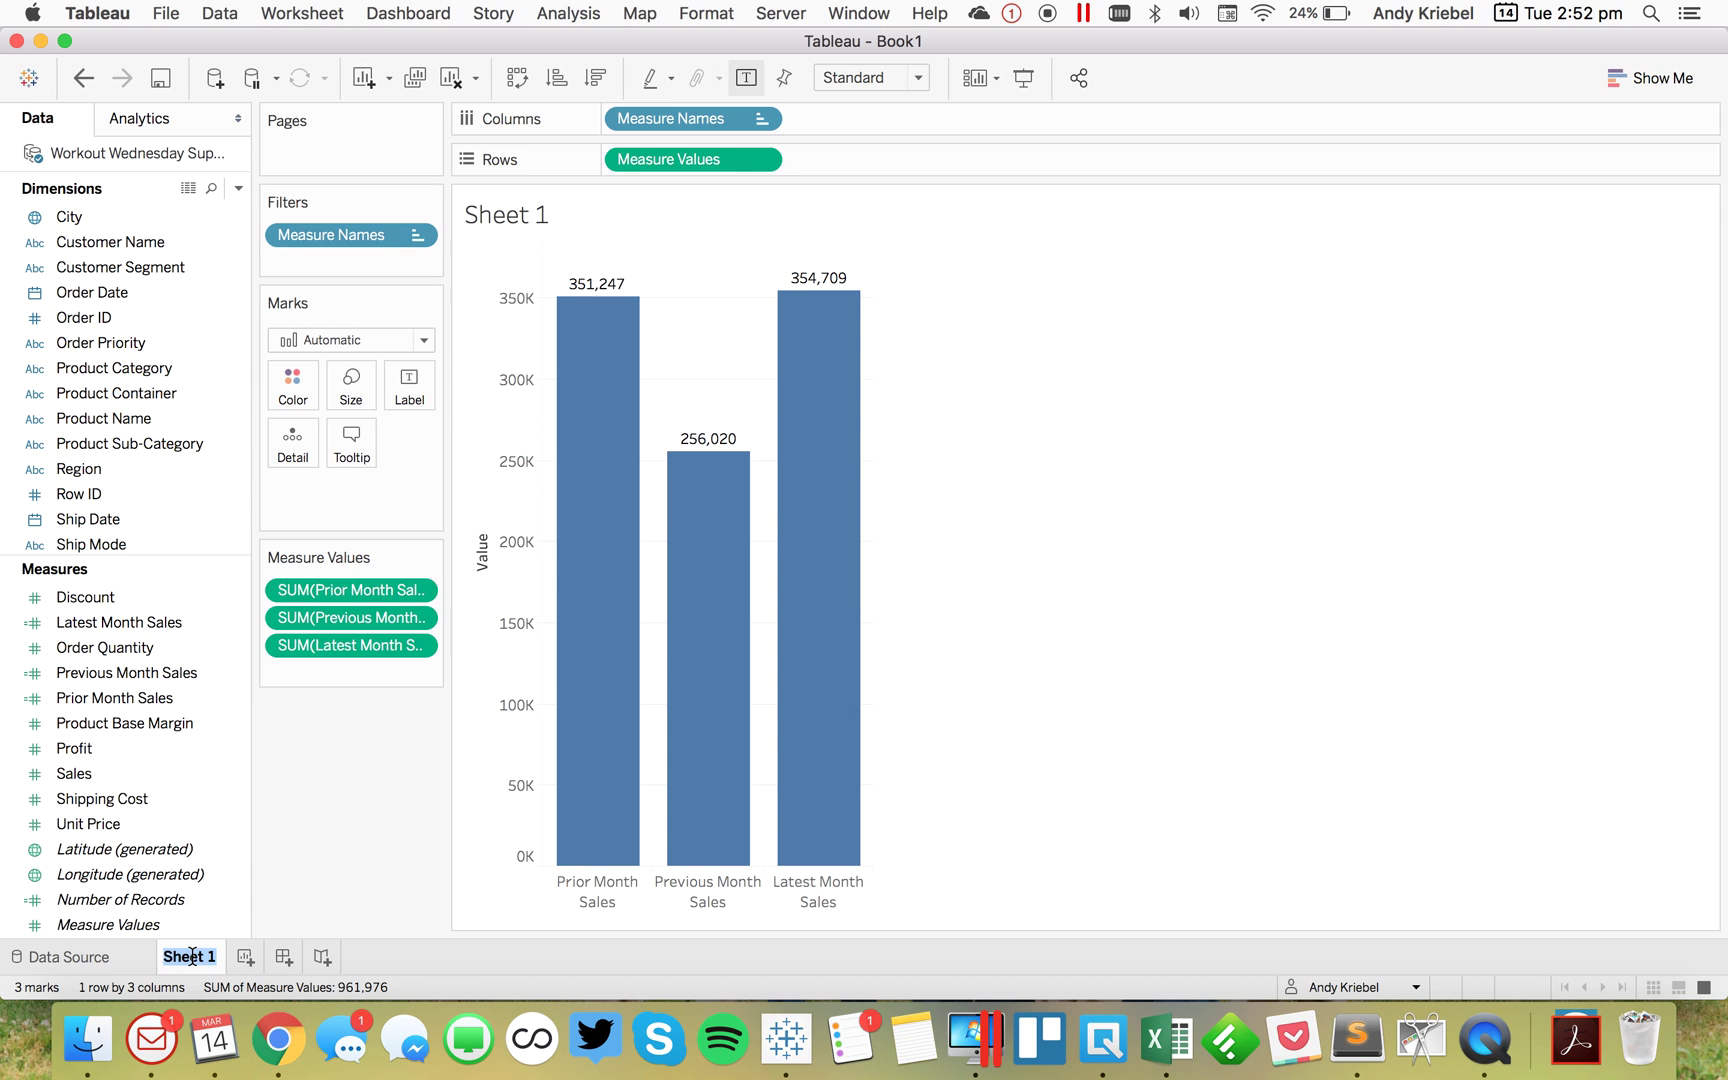
type("Latest 3 Months")
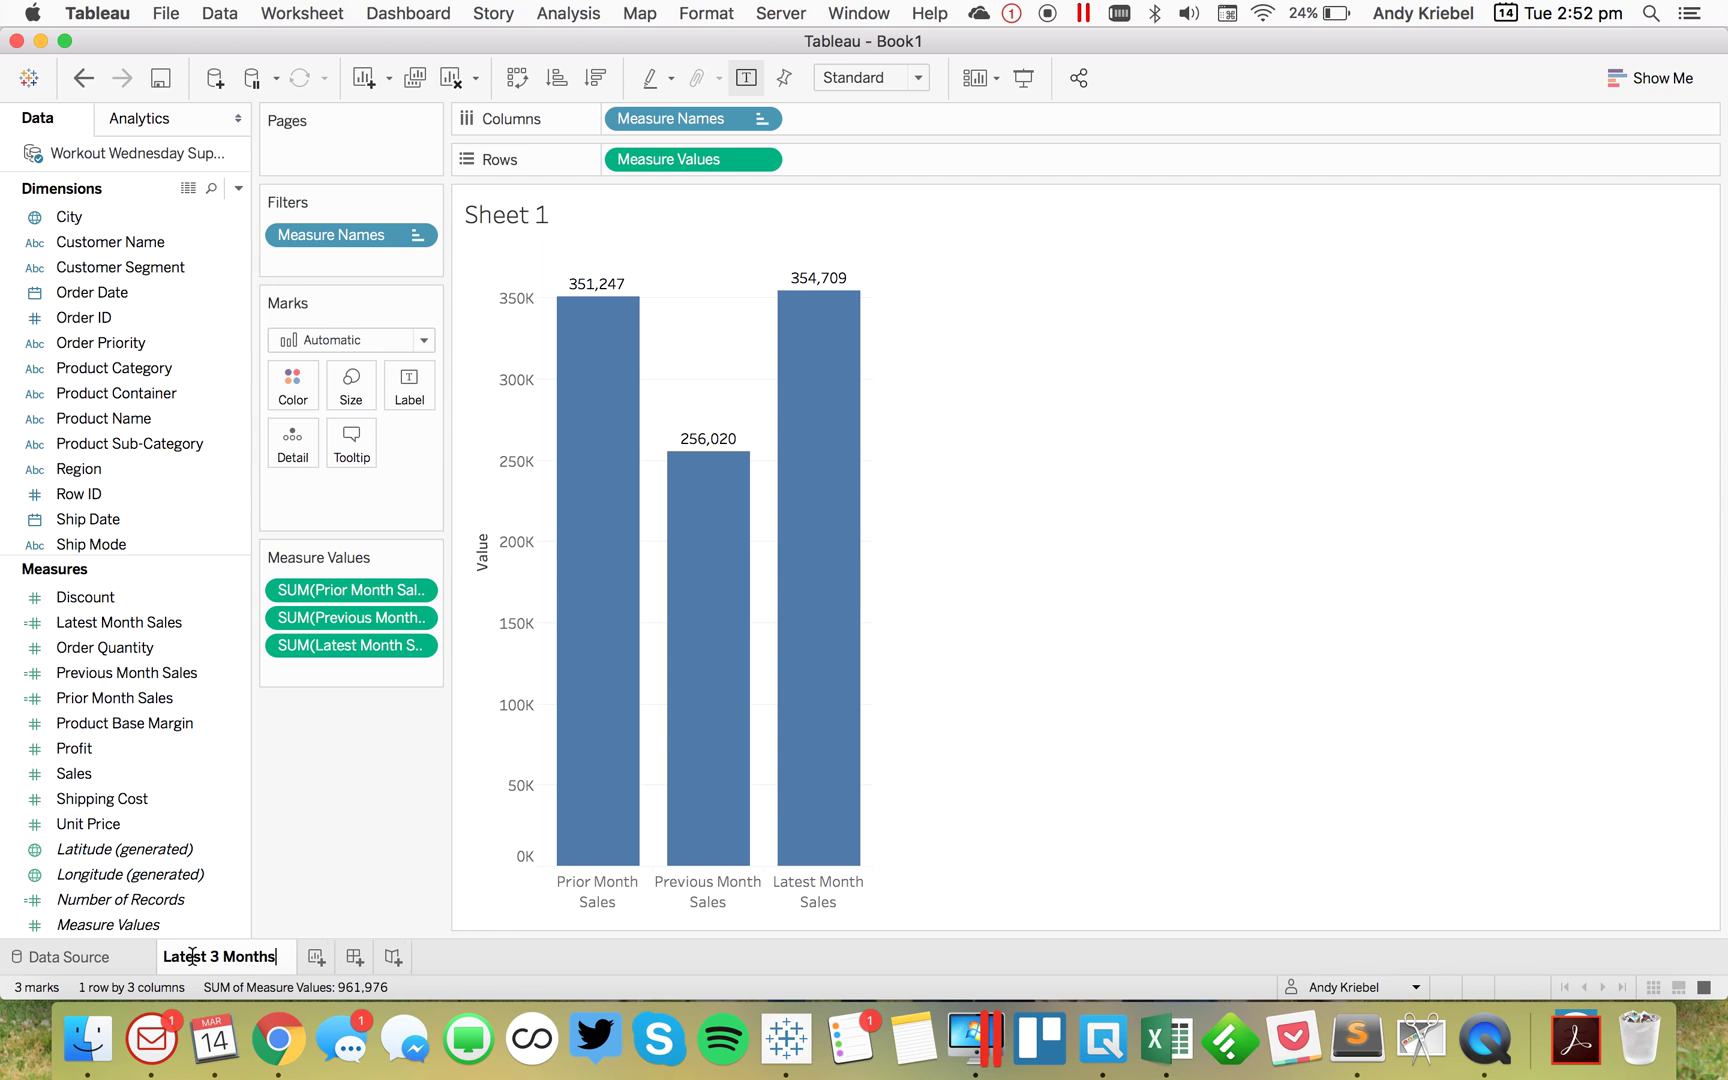
key("Return")
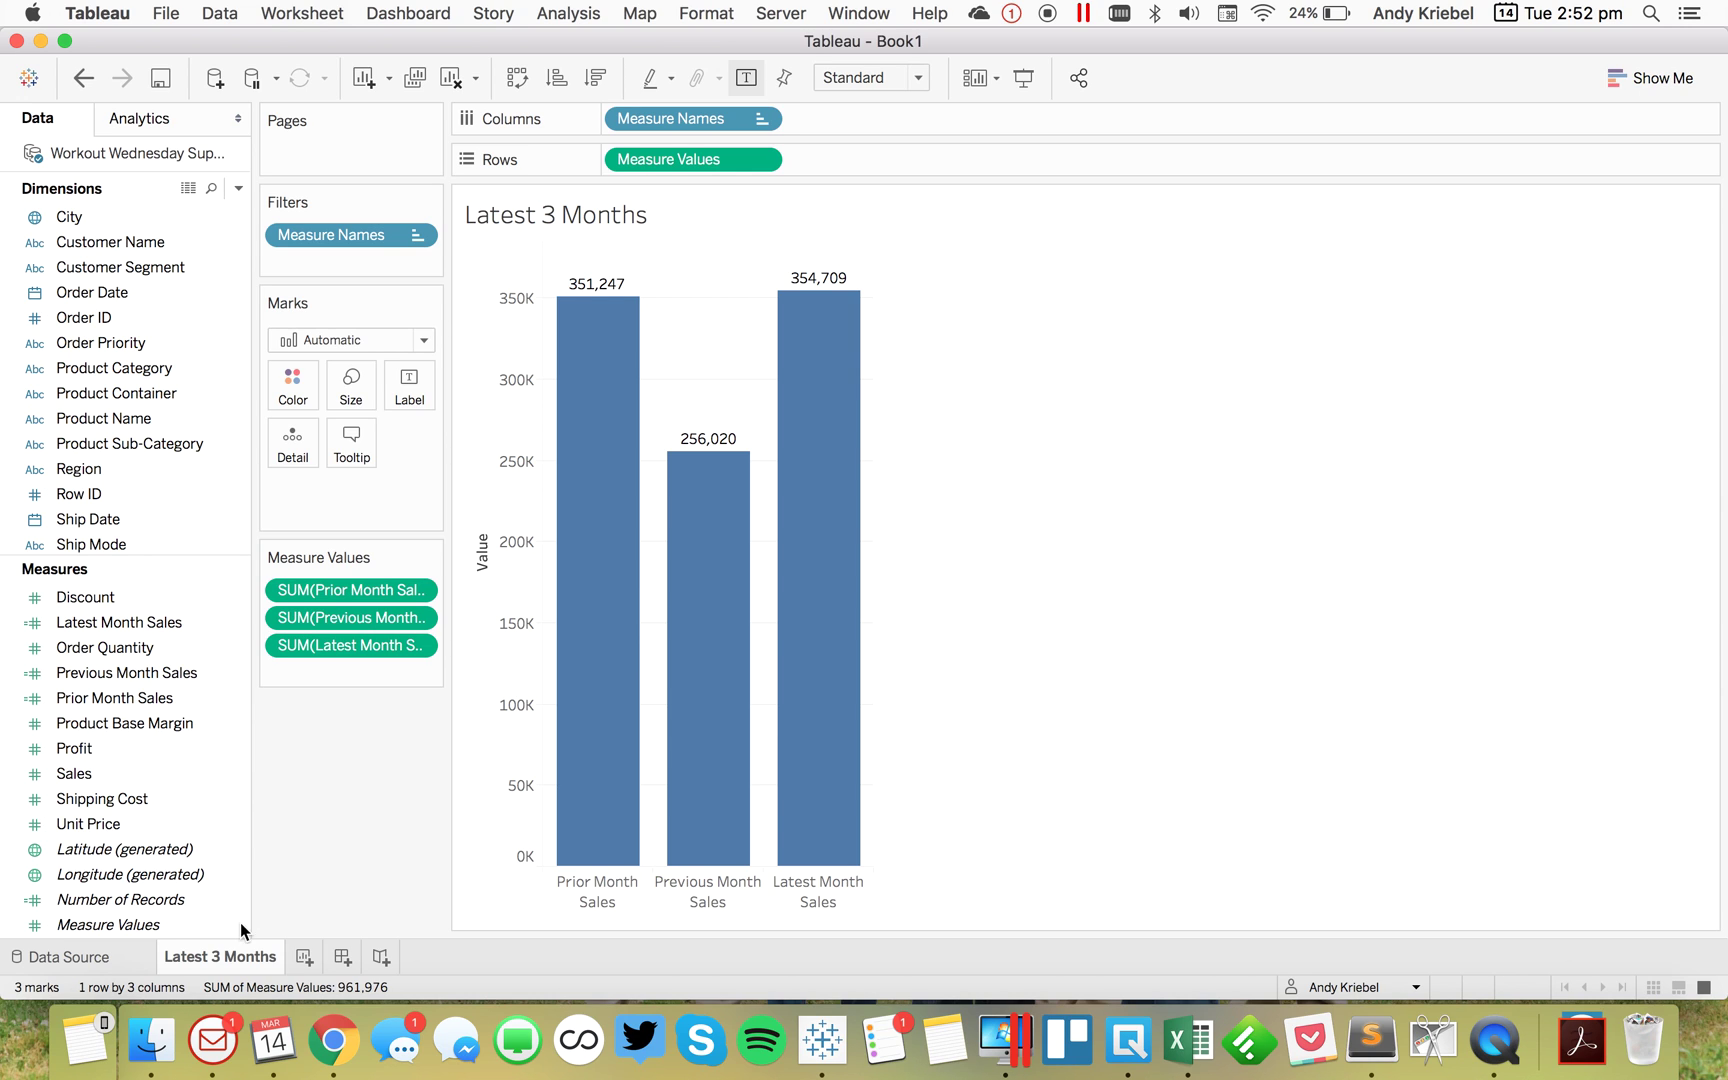
Duplicate Latest 3 Months, put SUM(Sales) on Rows, and remove the Measure Names filter
right_click(234, 957)
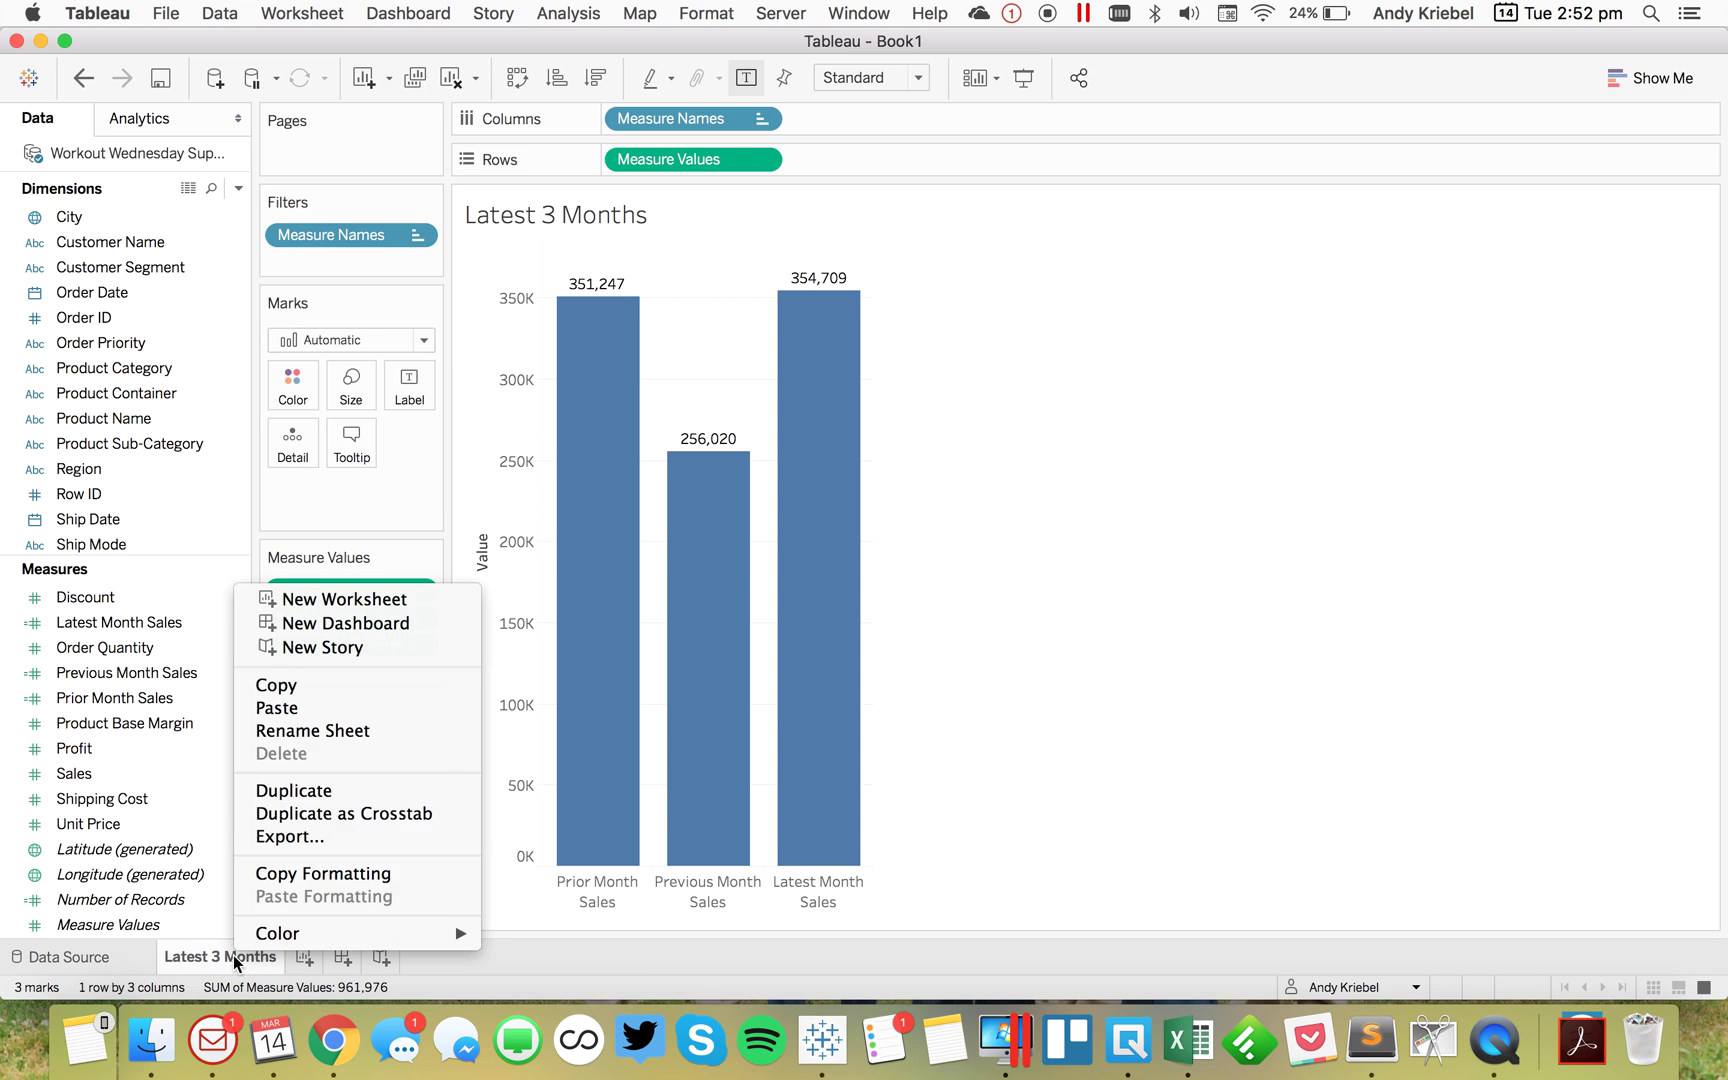
left_click(304, 792)
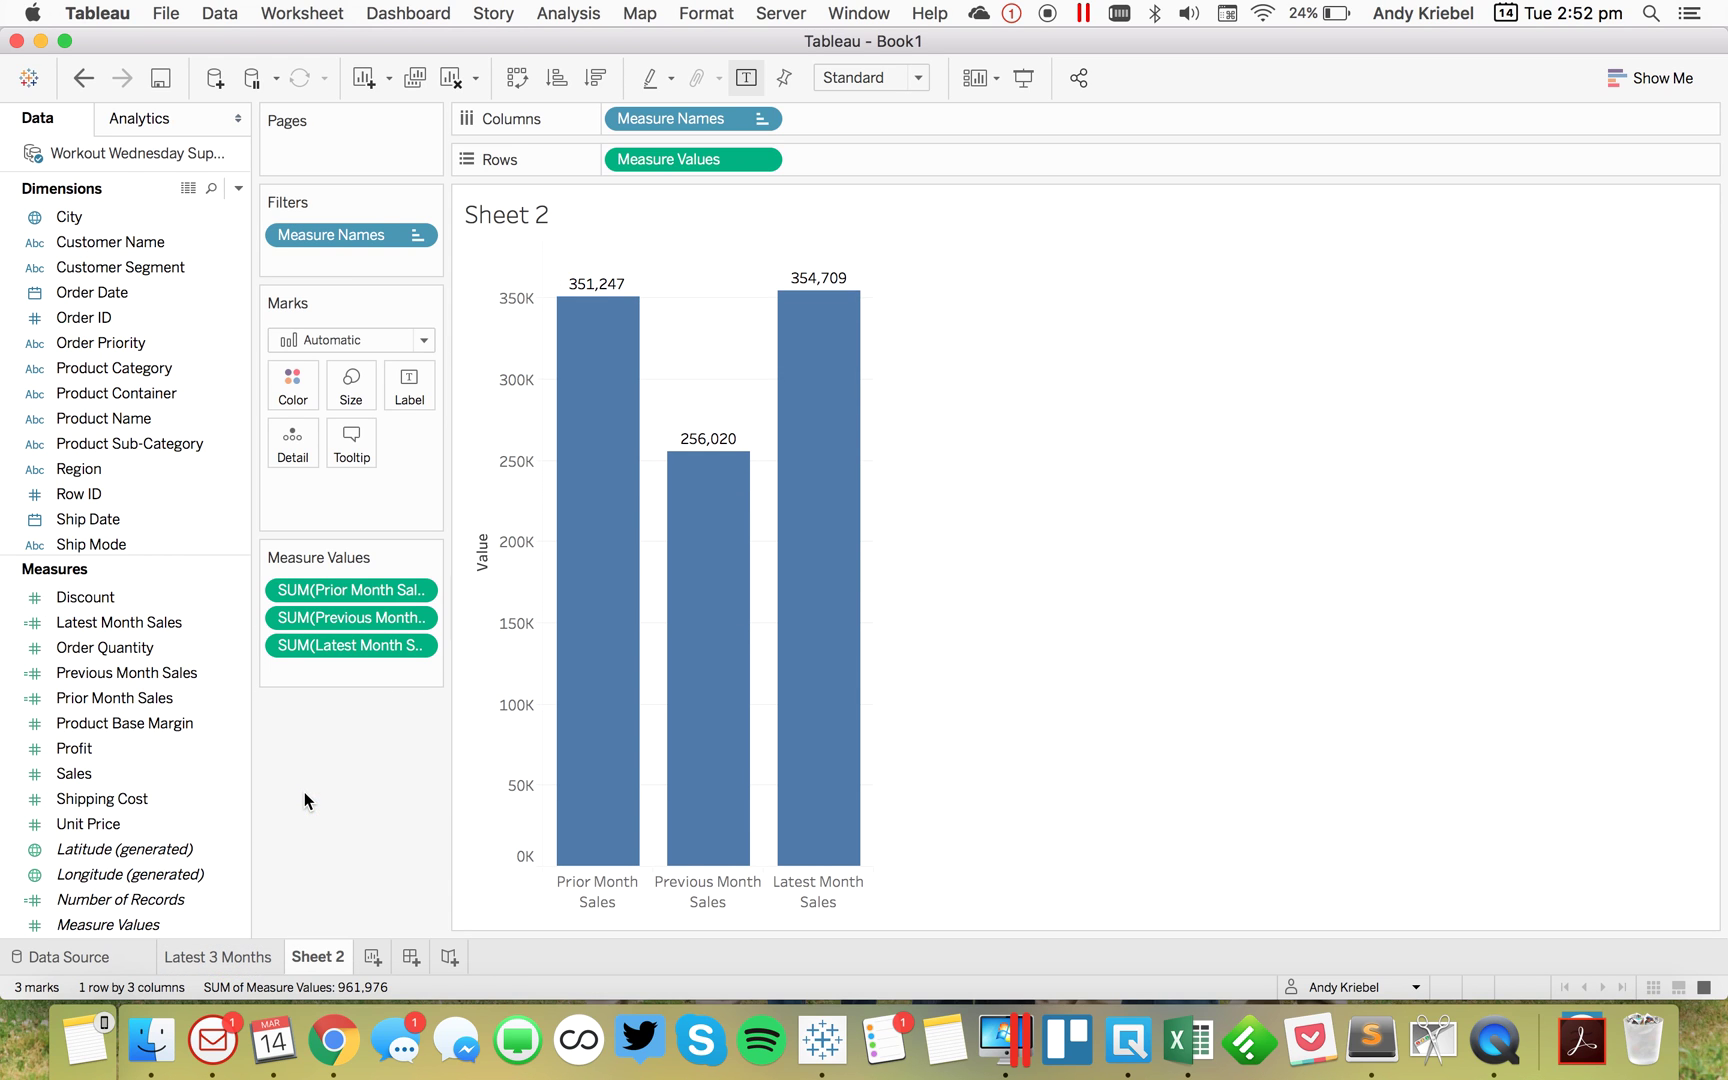
left_click_drag(75, 773, 652, 156)
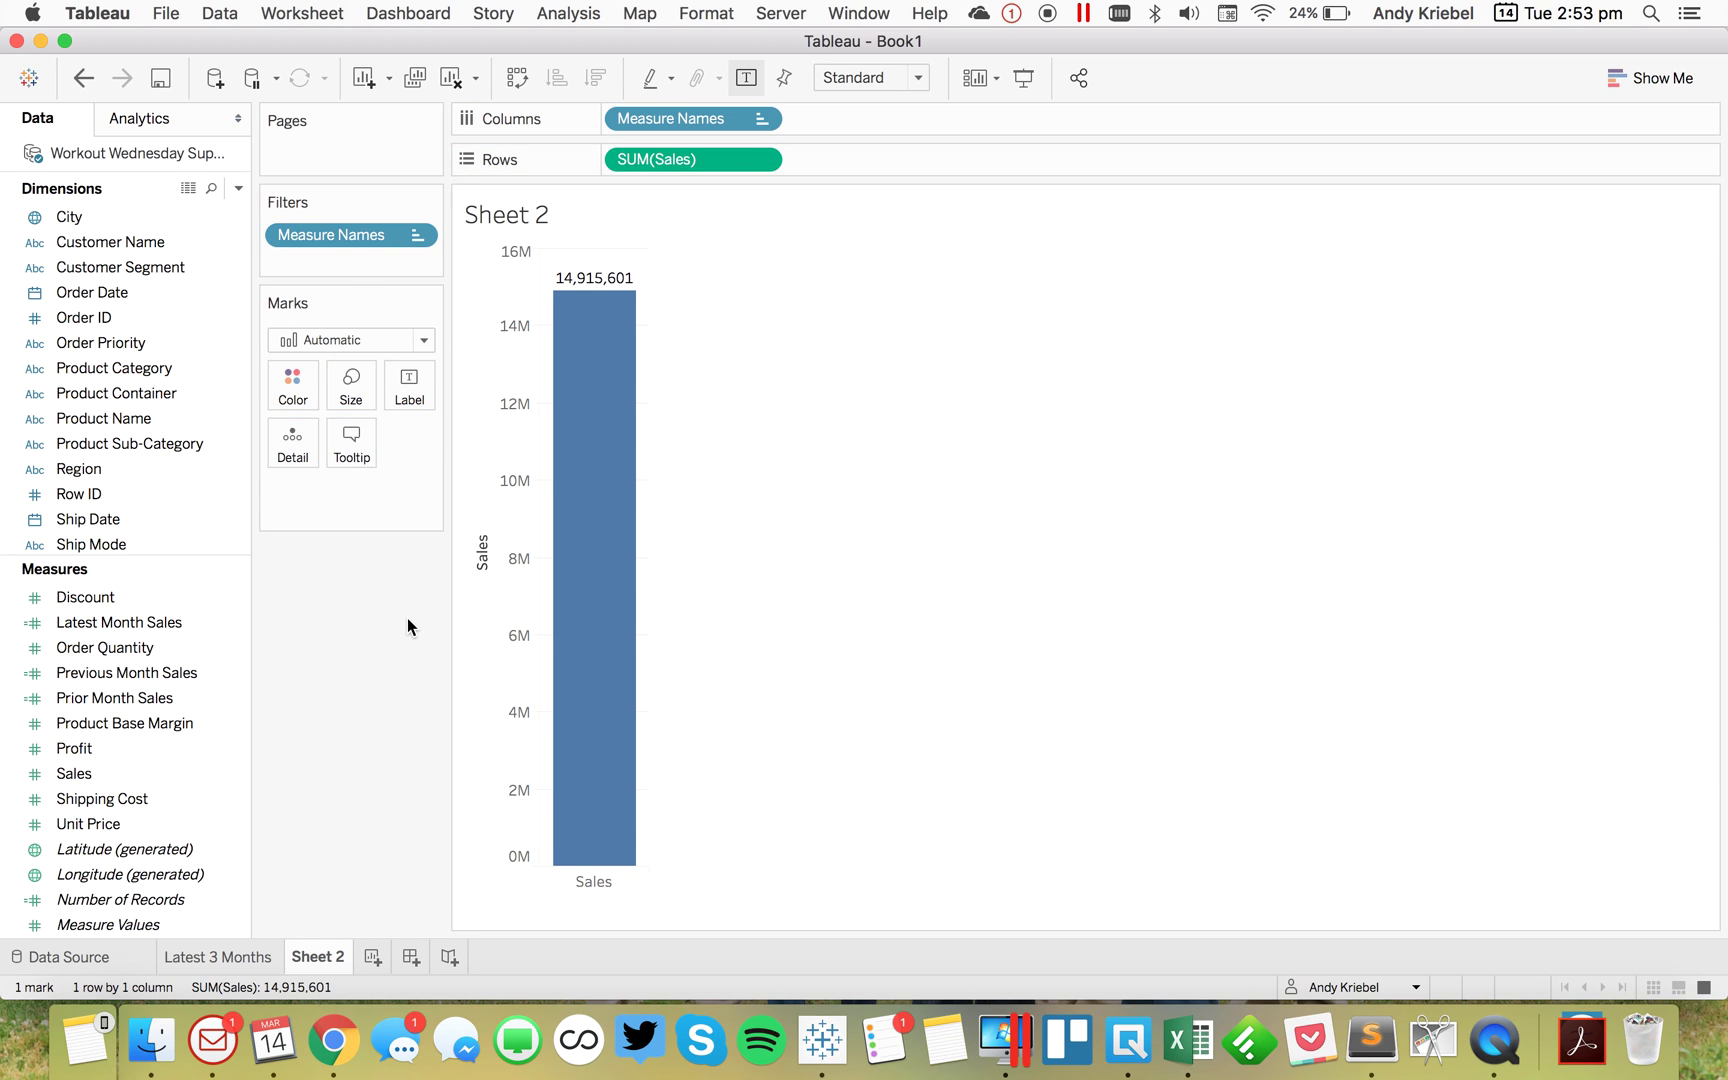
mouse_move(630, 461)
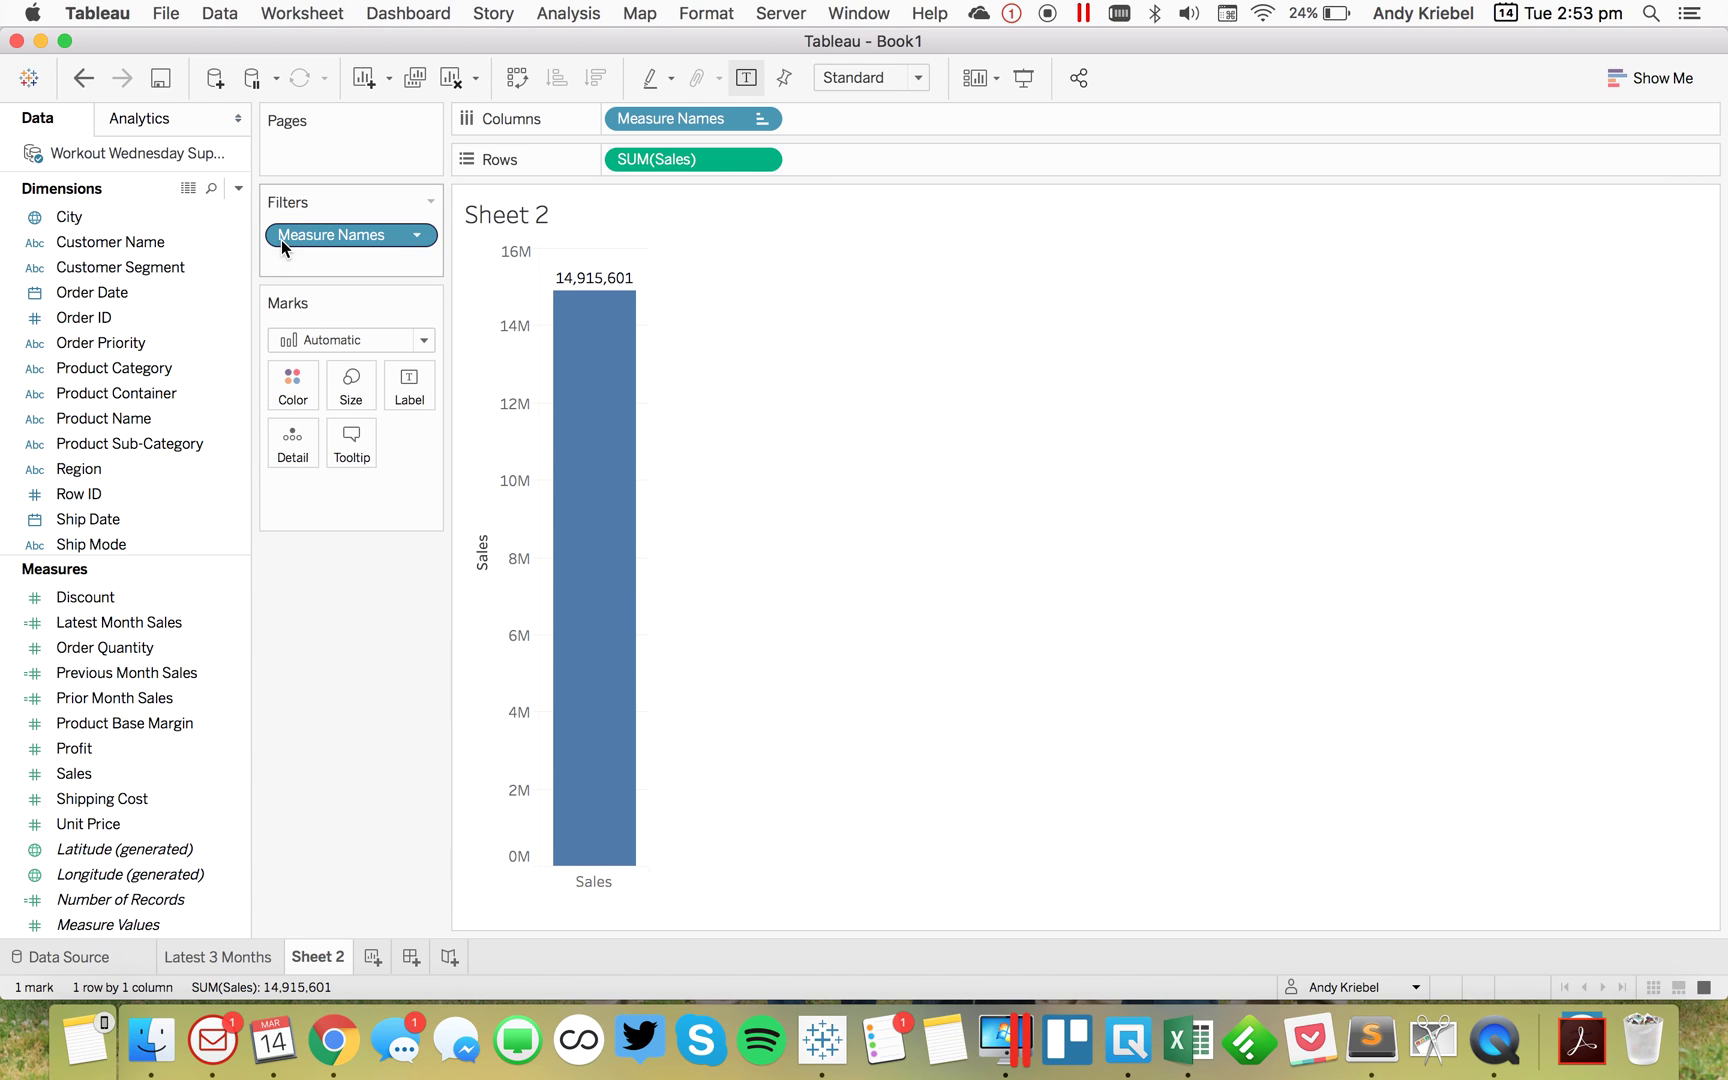
left_click_drag(286, 236, 305, 616)
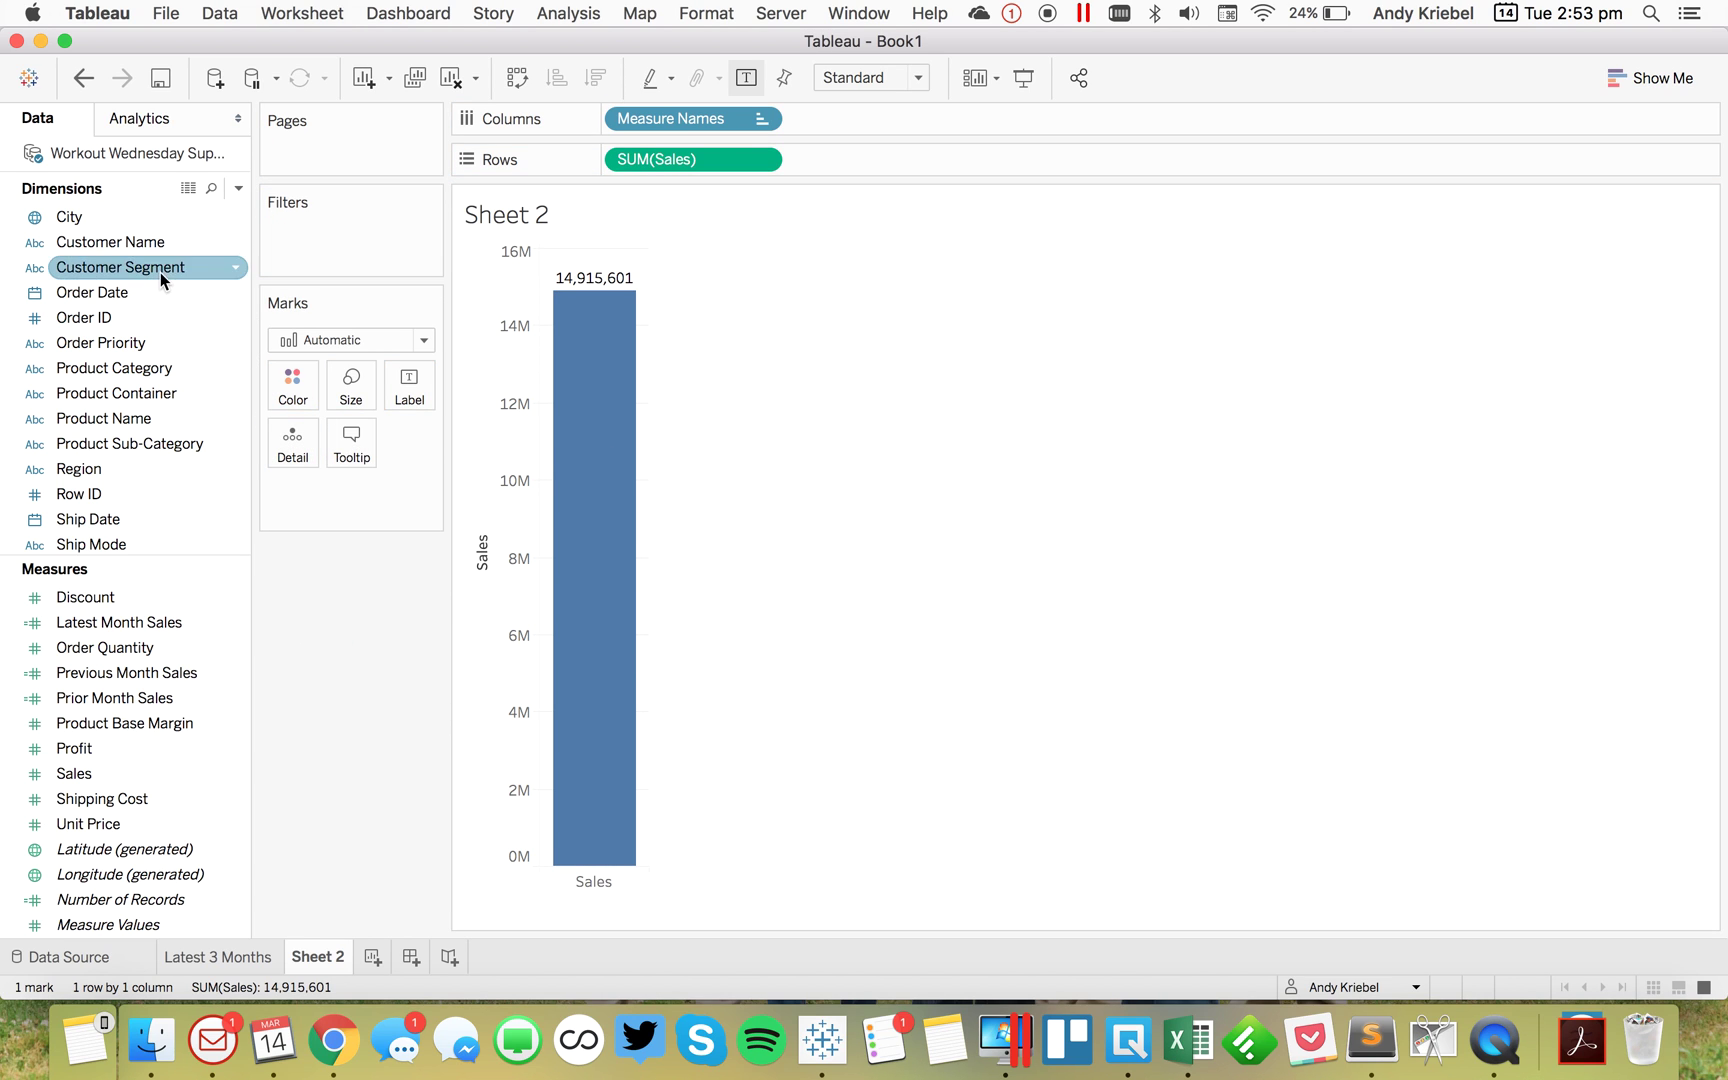
left_click(236, 189)
Create a Last 3 Months calculated field and copy the Previous Month Sales formula
left_click(221, 207)
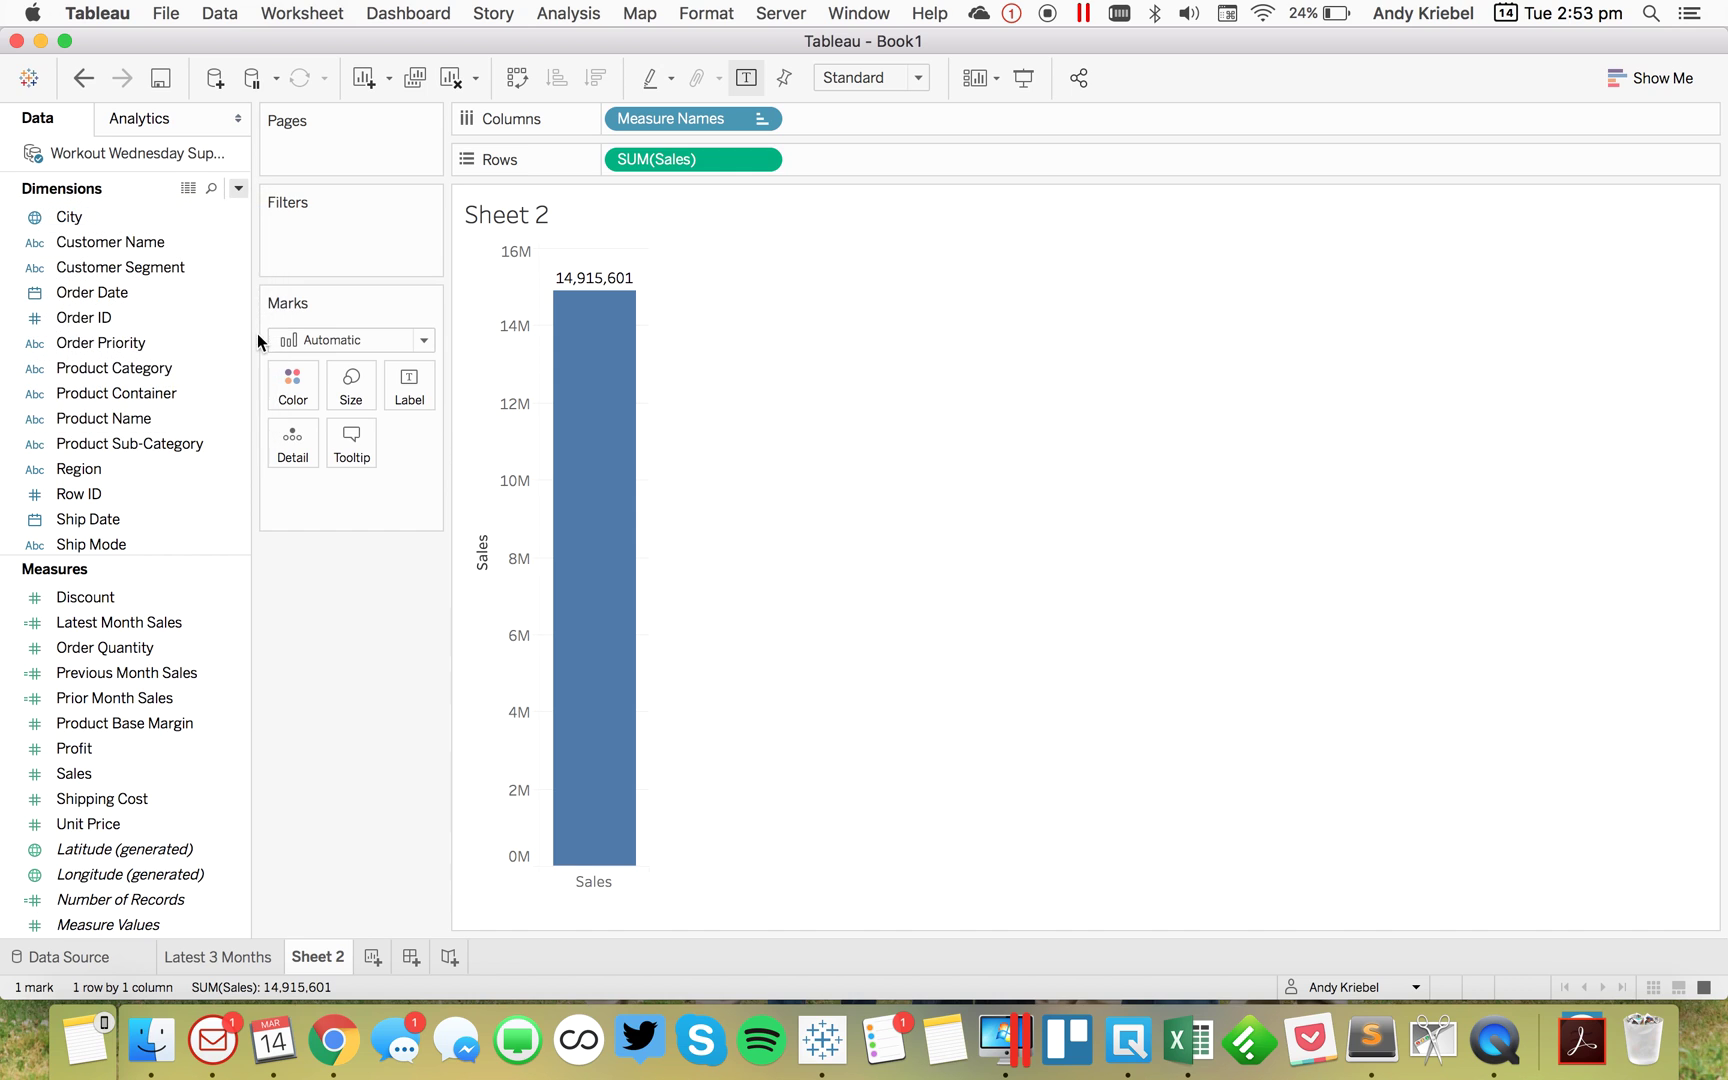
type("Last 3 Months")
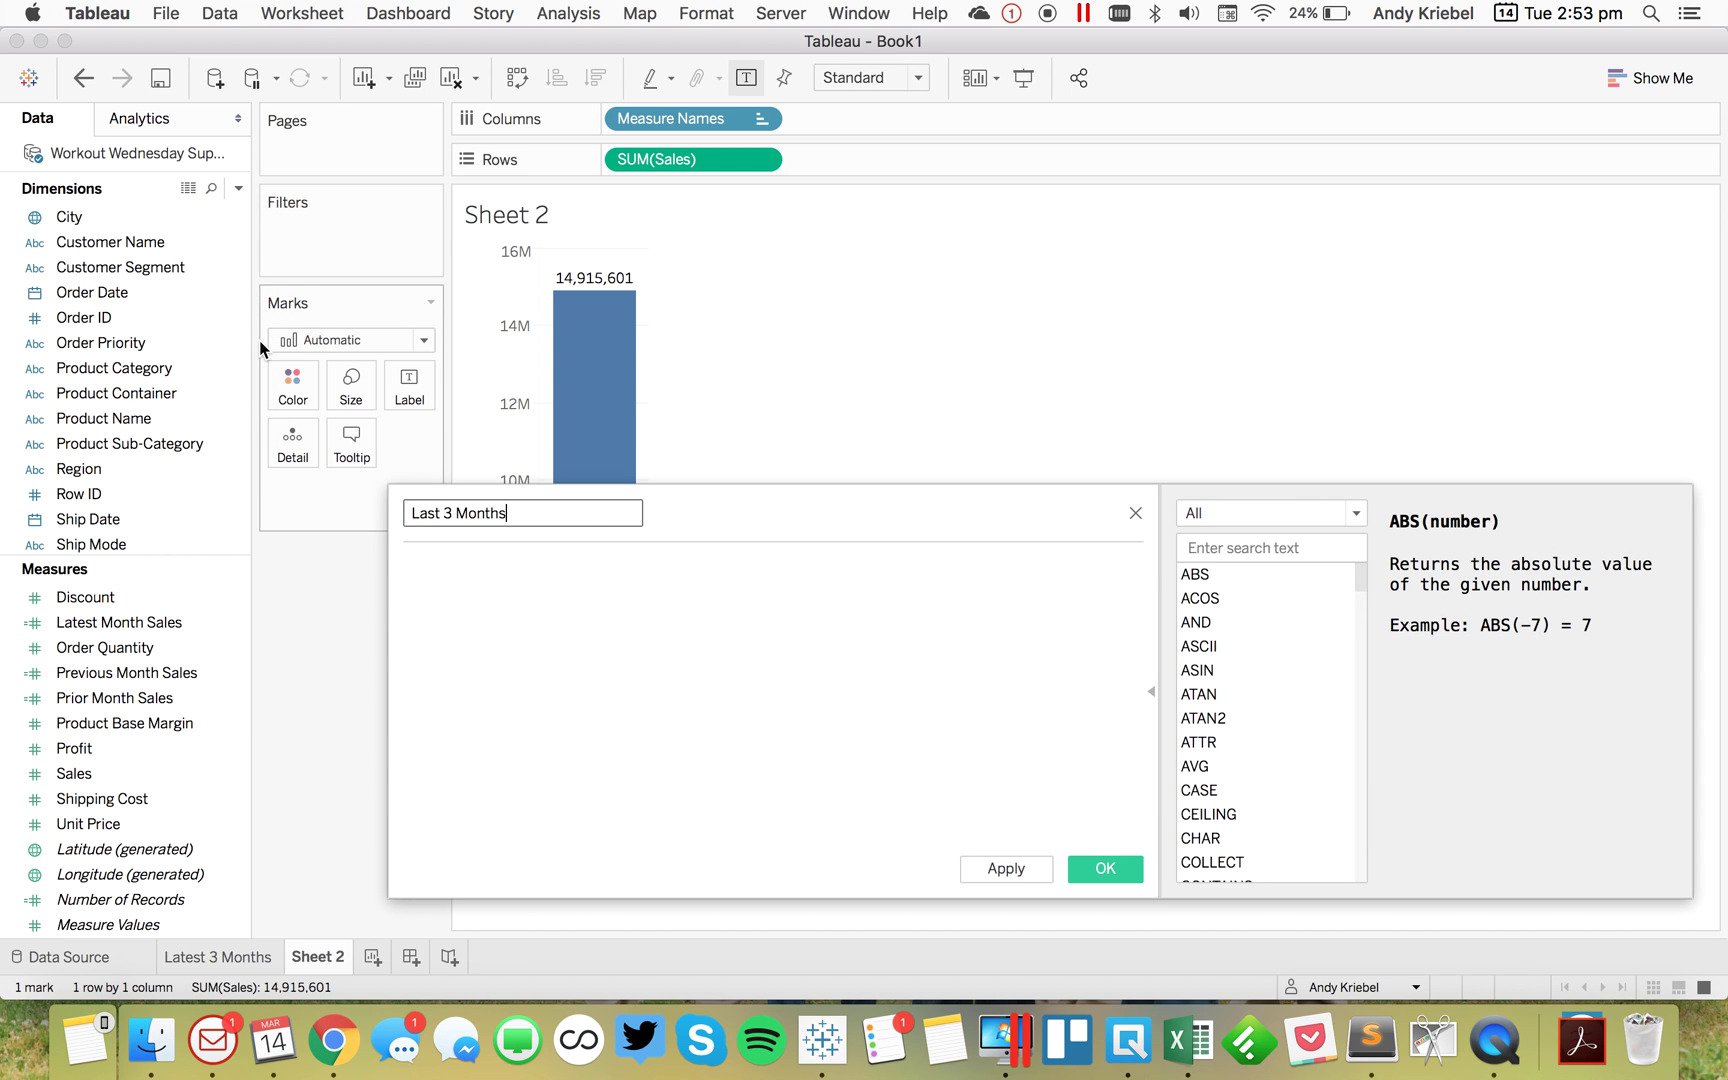
key("Tab")
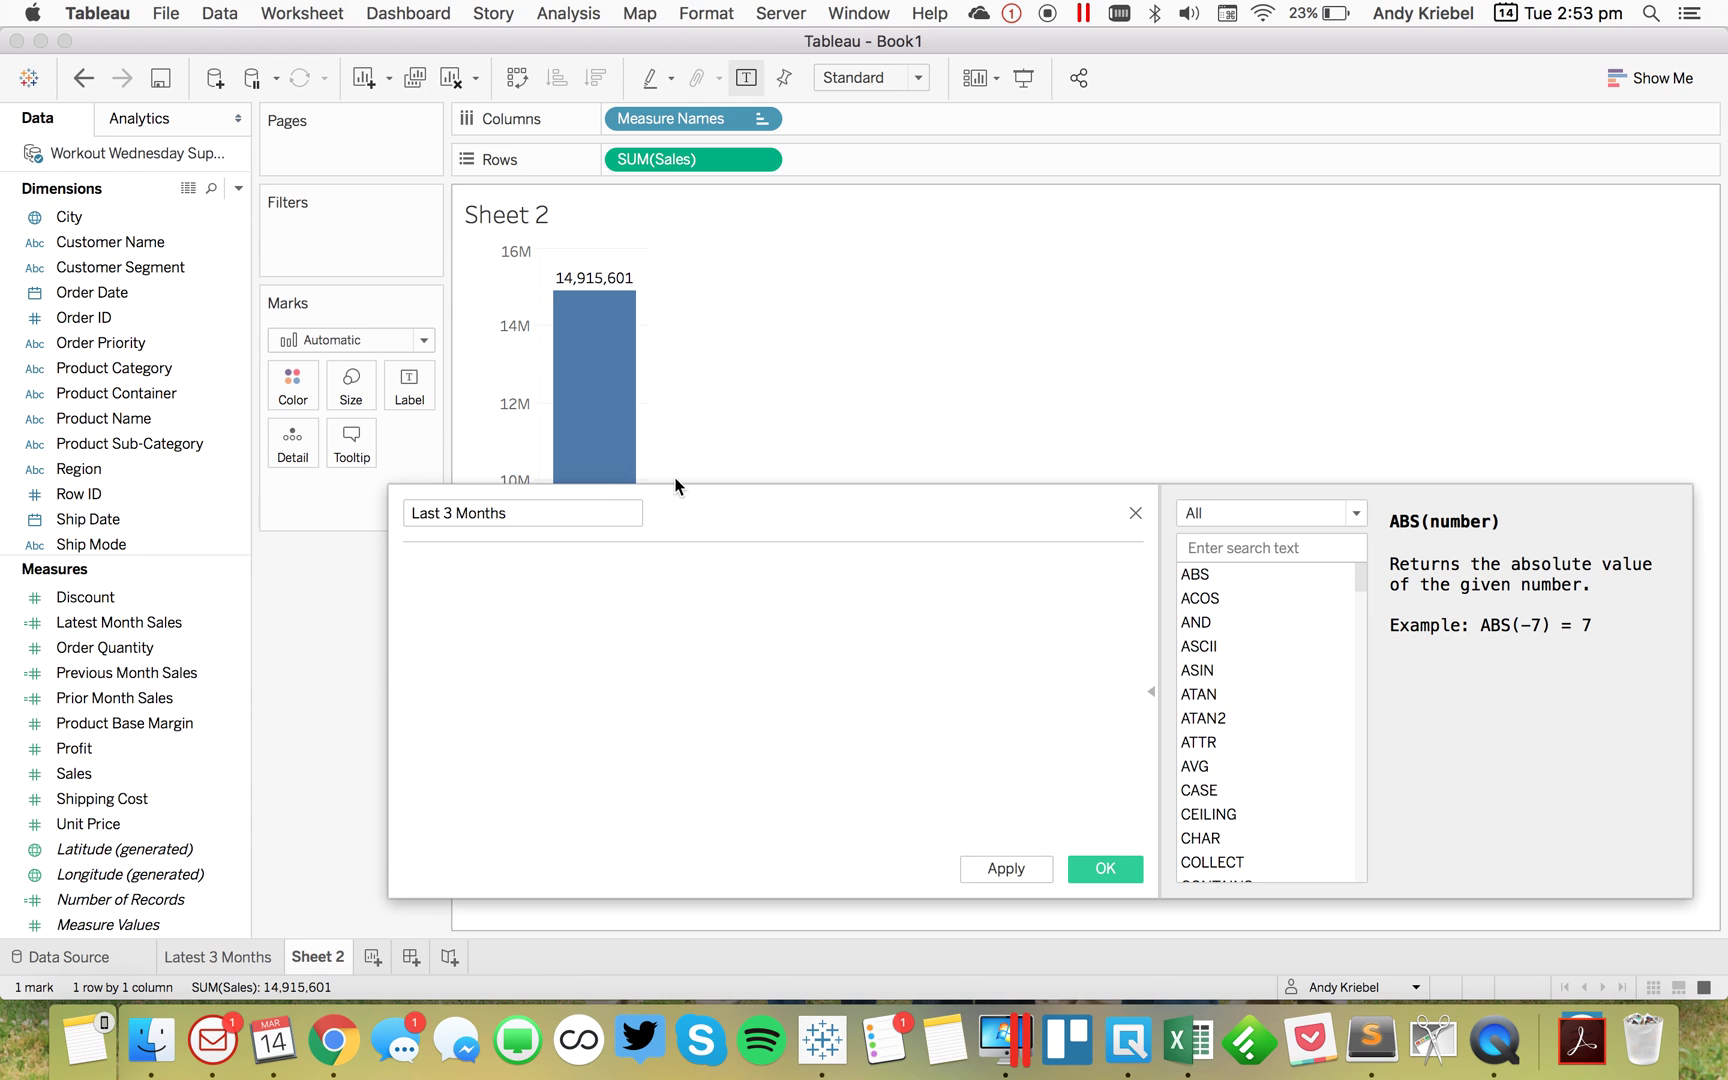
right_click(139, 673)
left_click(184, 284)
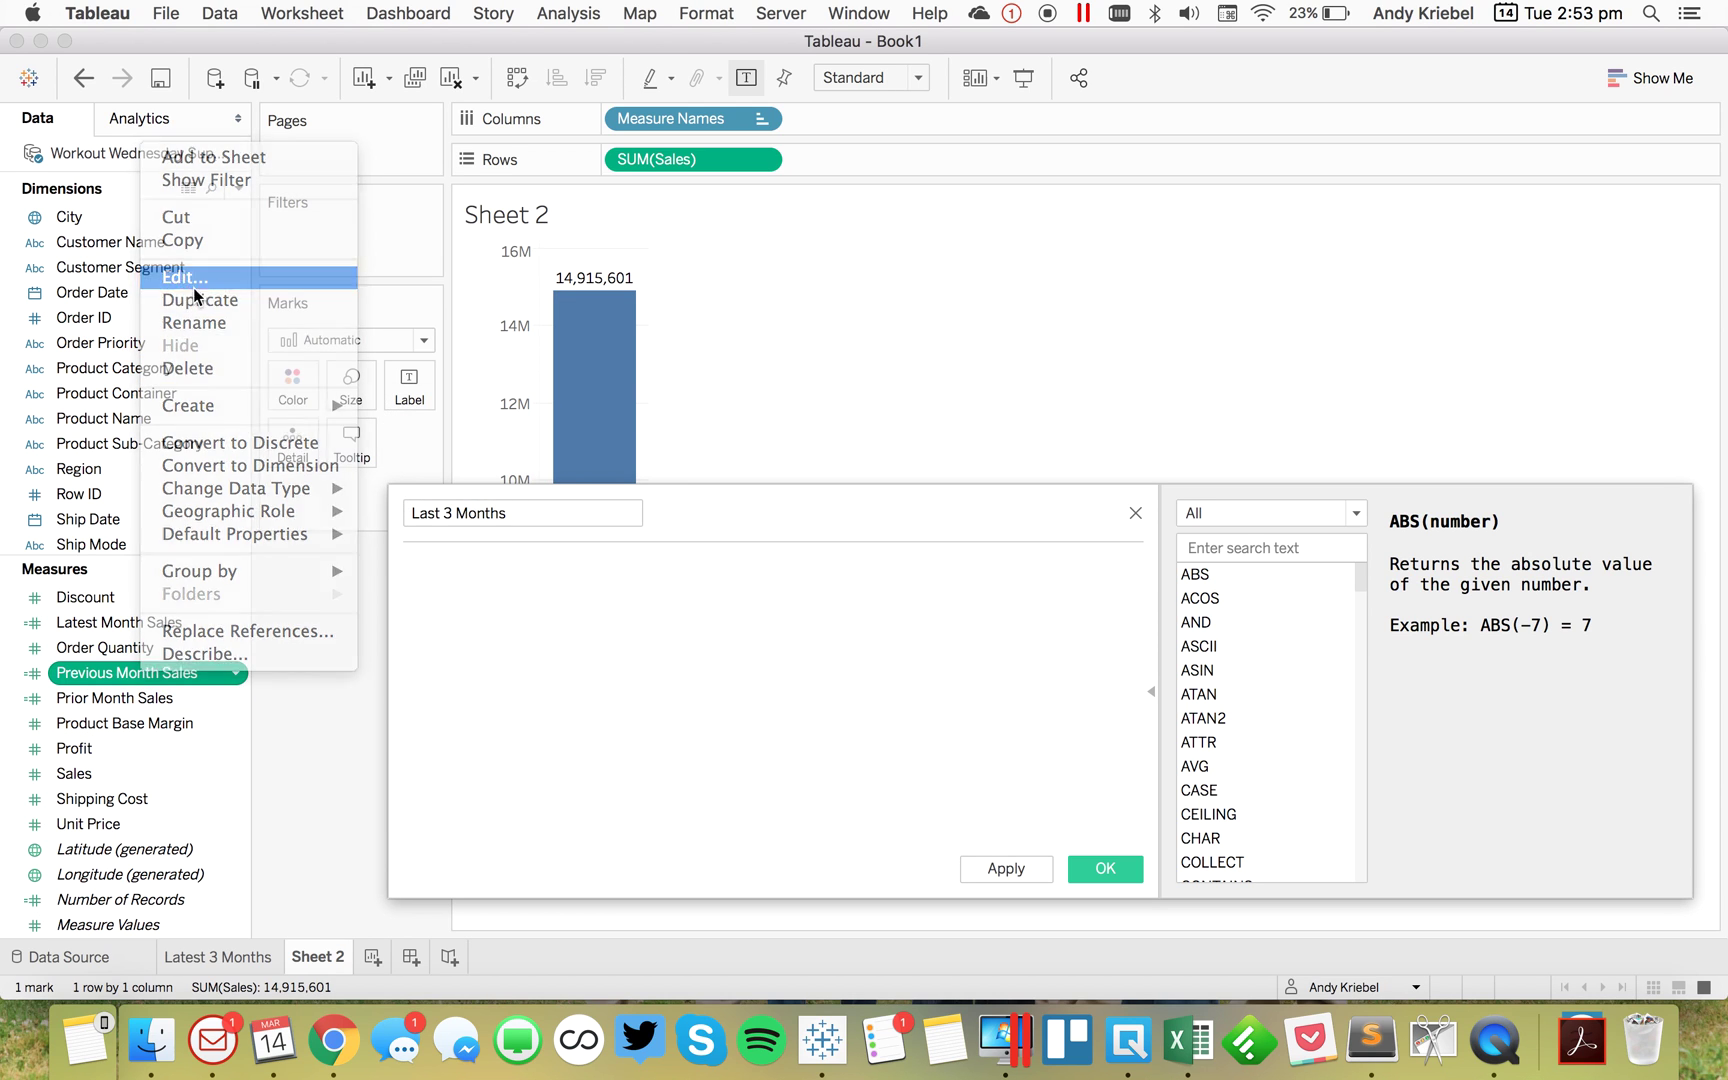
key("super+a")
key("super+c")
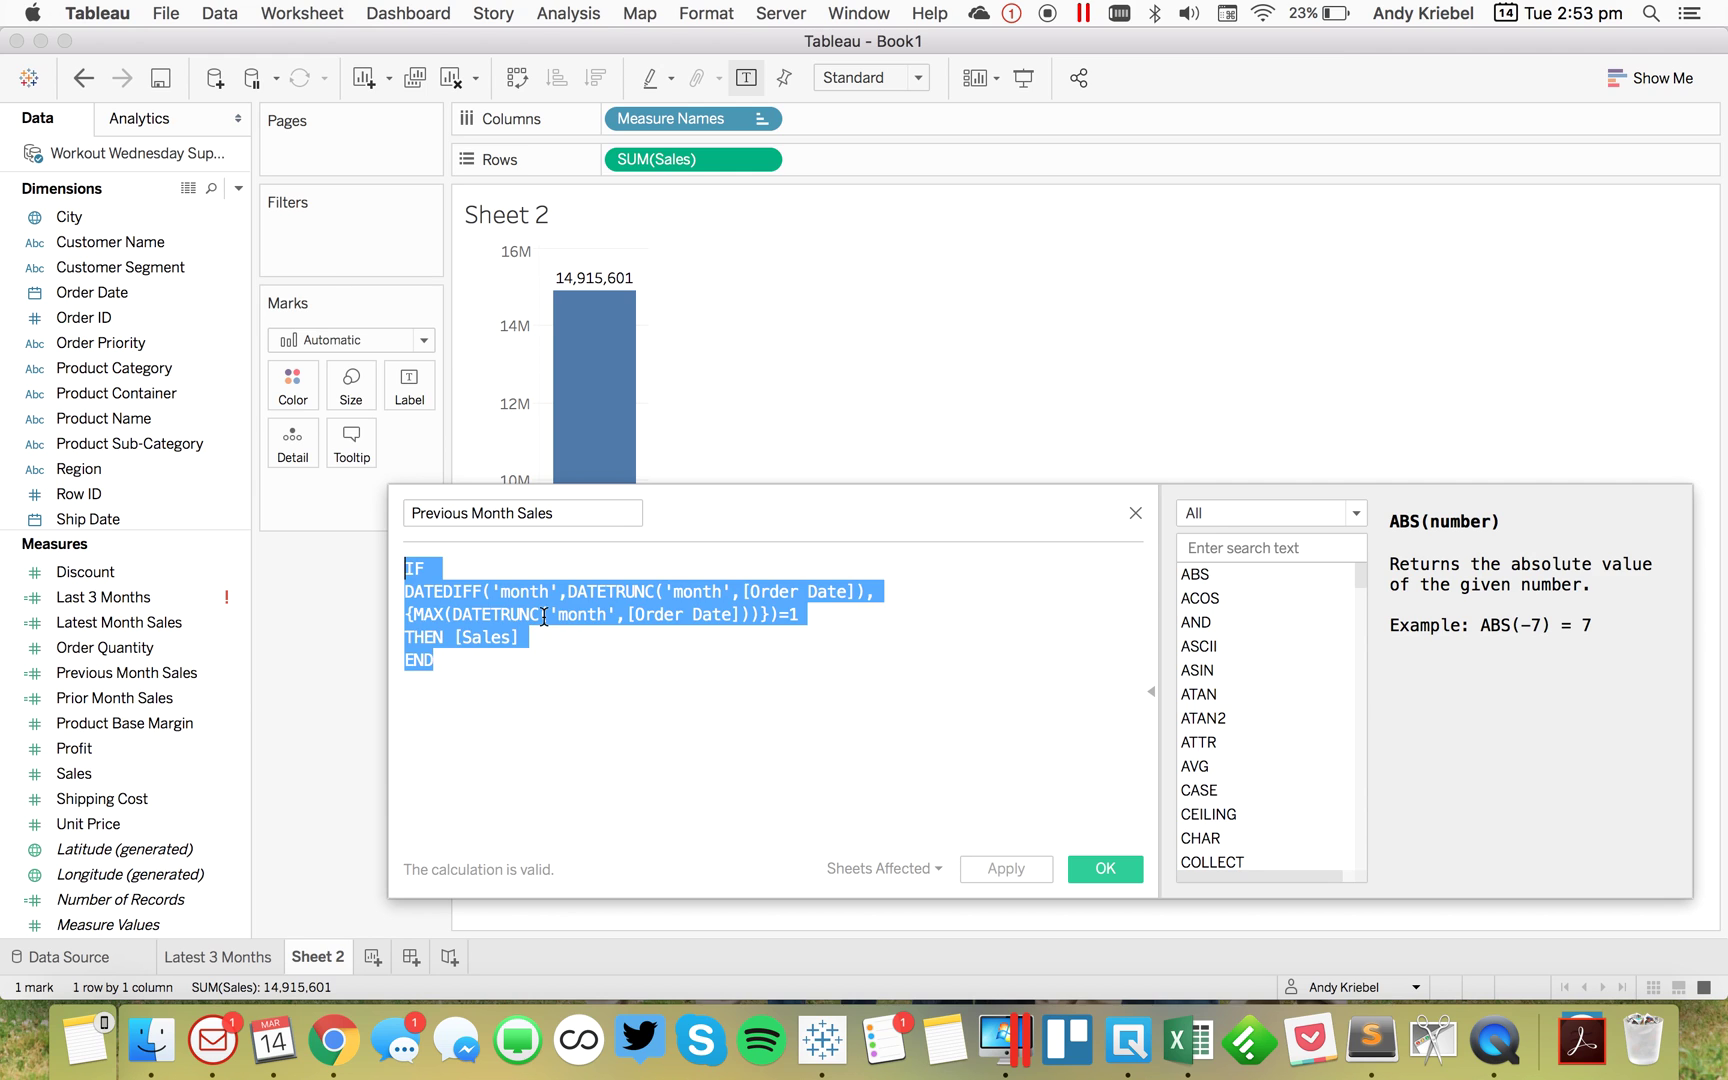
left_click(1136, 513)
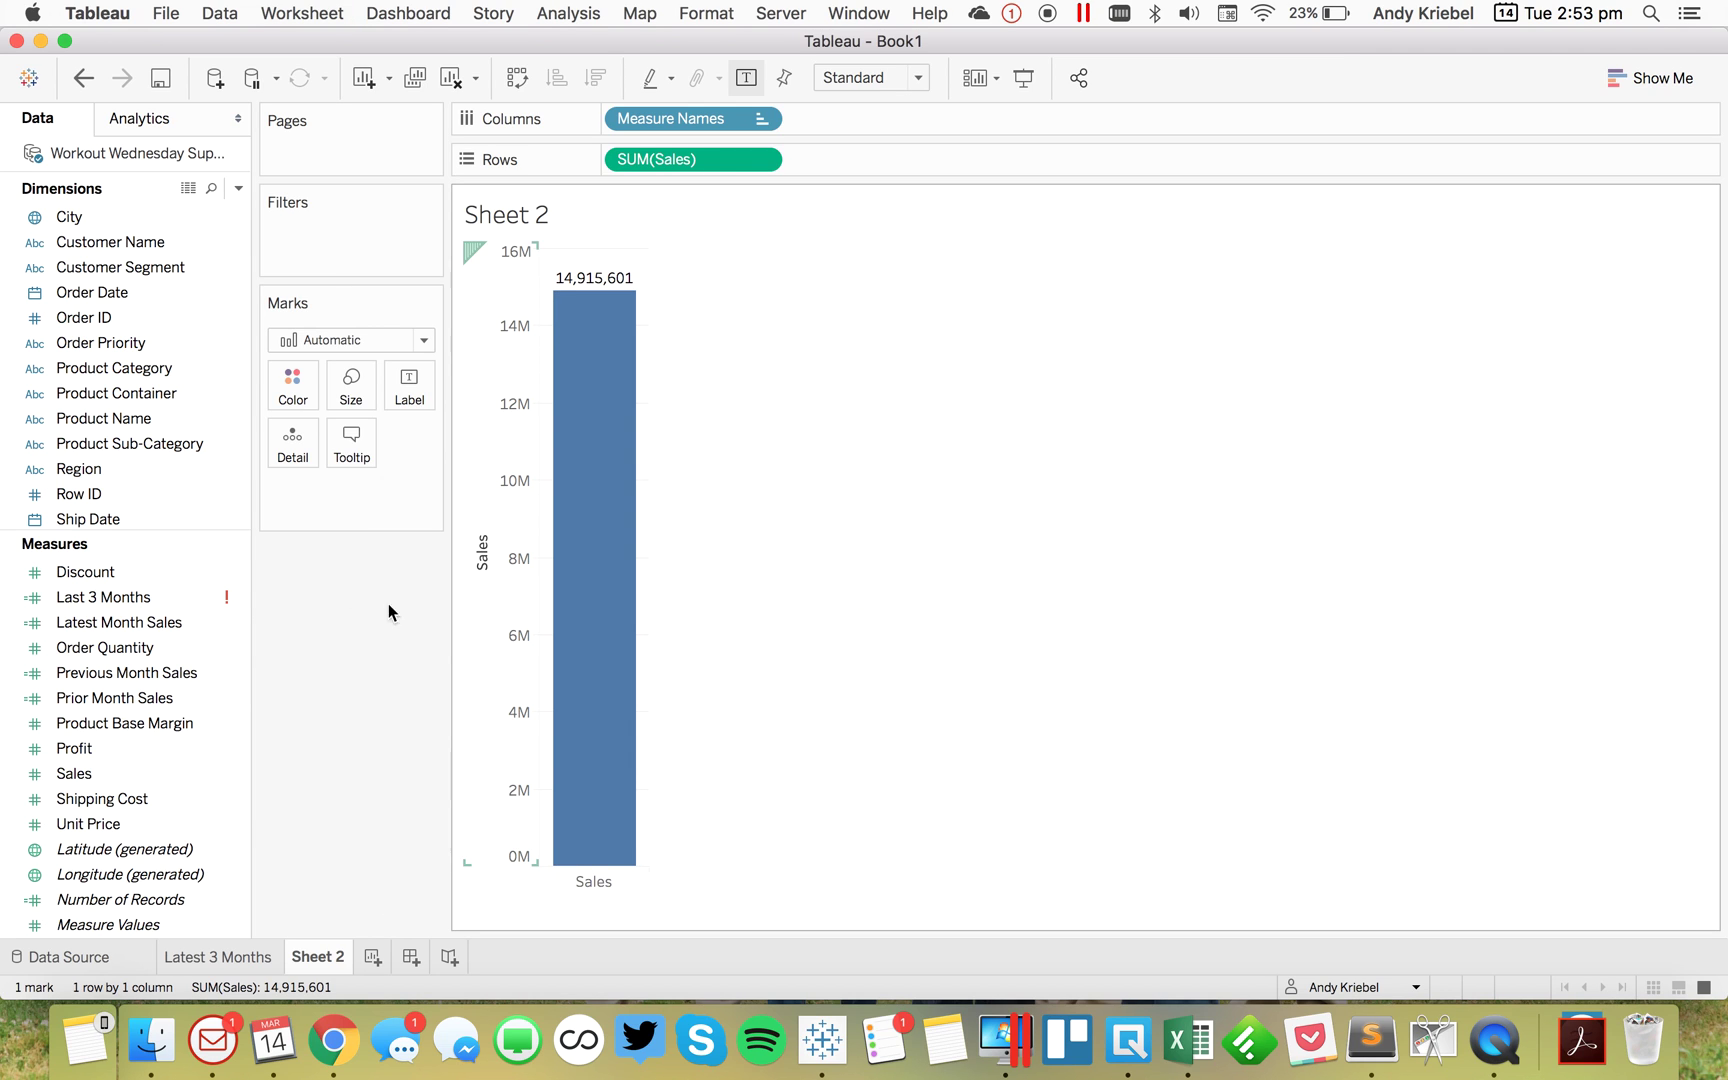
Paste the formula into Last 3 Months, strip IF and THEN [Sales] END, and end with <=2
left_click(131, 600)
right_click(131, 600)
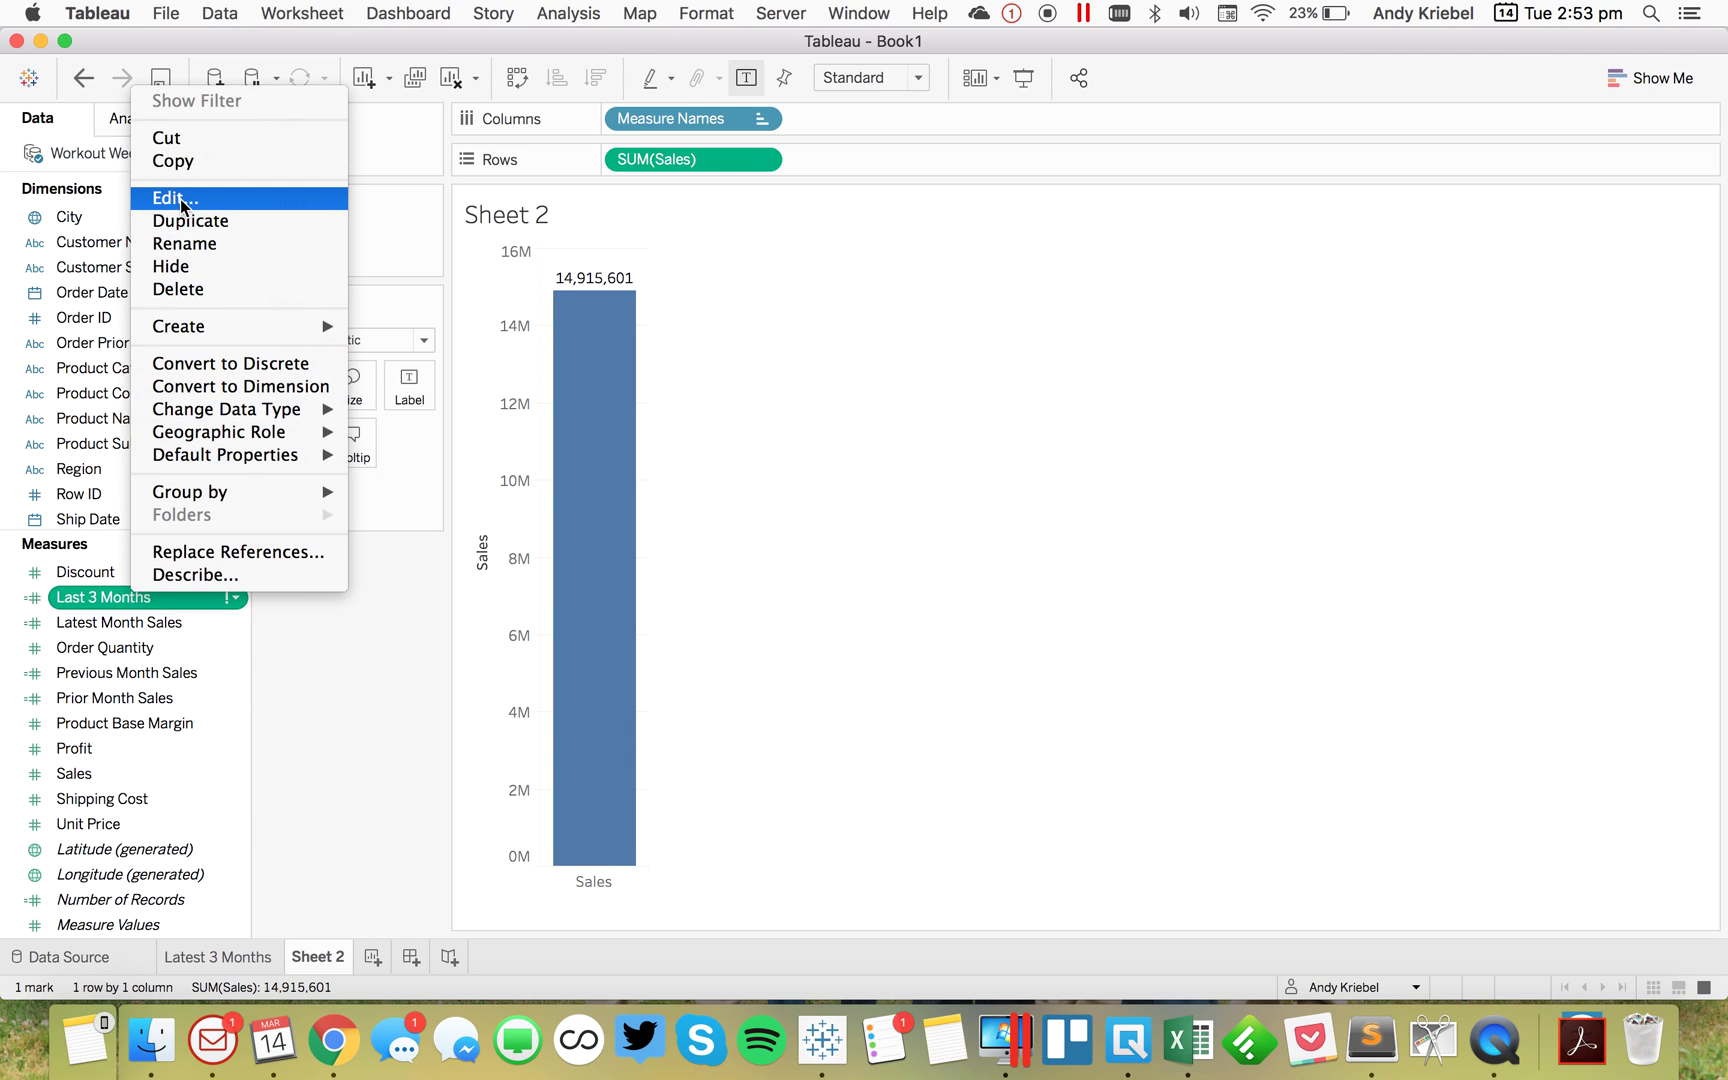
left_click(165, 198)
key("super+v")
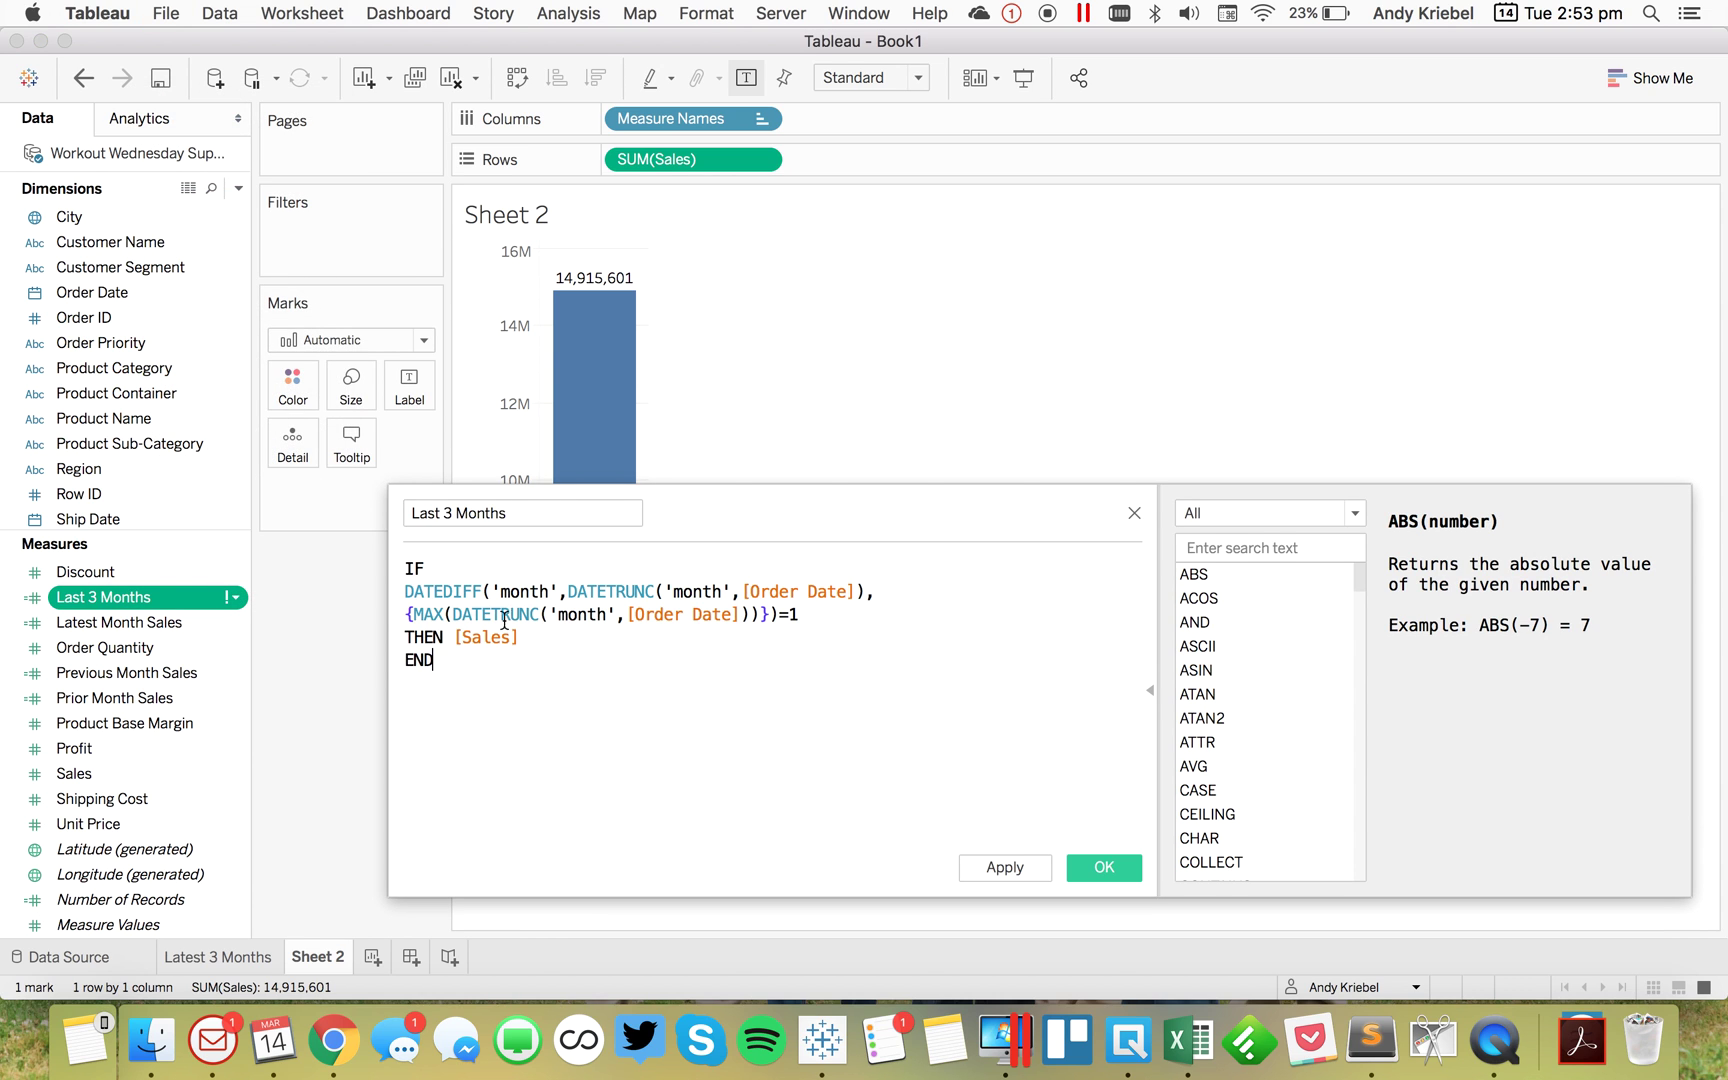
left_click_drag(406, 568, 405, 591)
key("BackSpace")
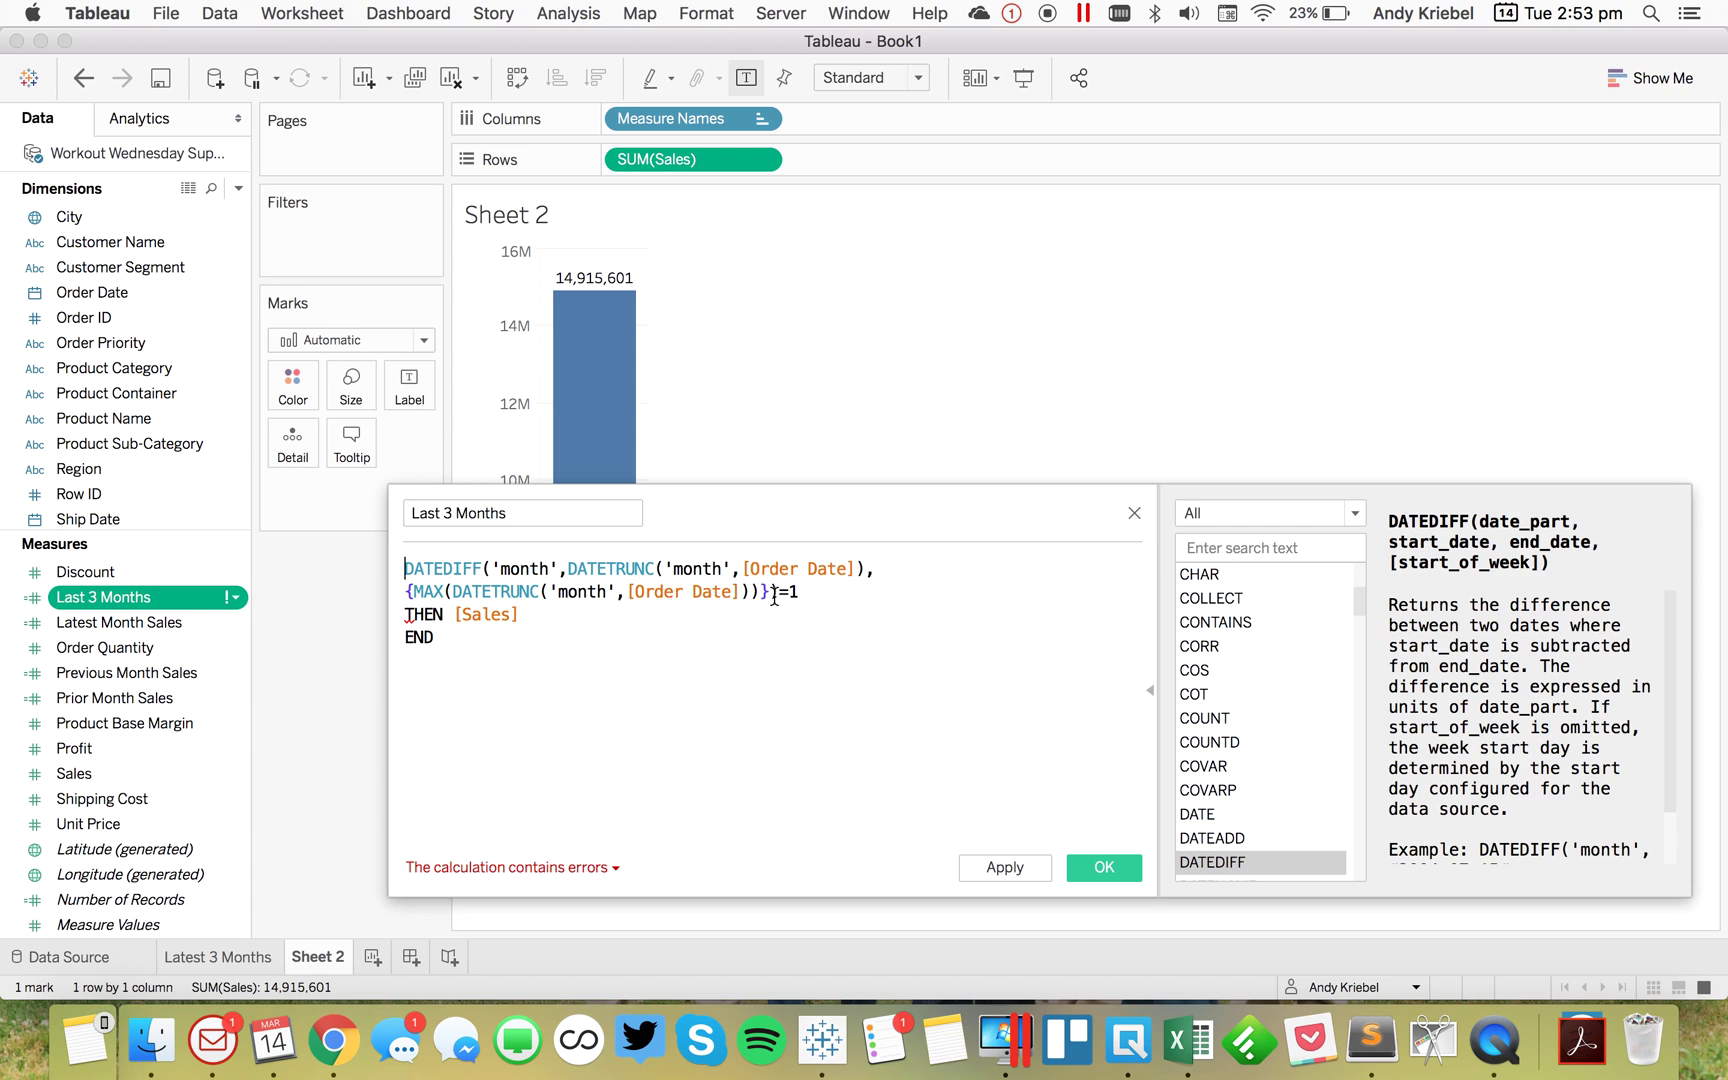
left_click_drag(778, 591, 782, 681)
key("BackSpace")
type("<=2")
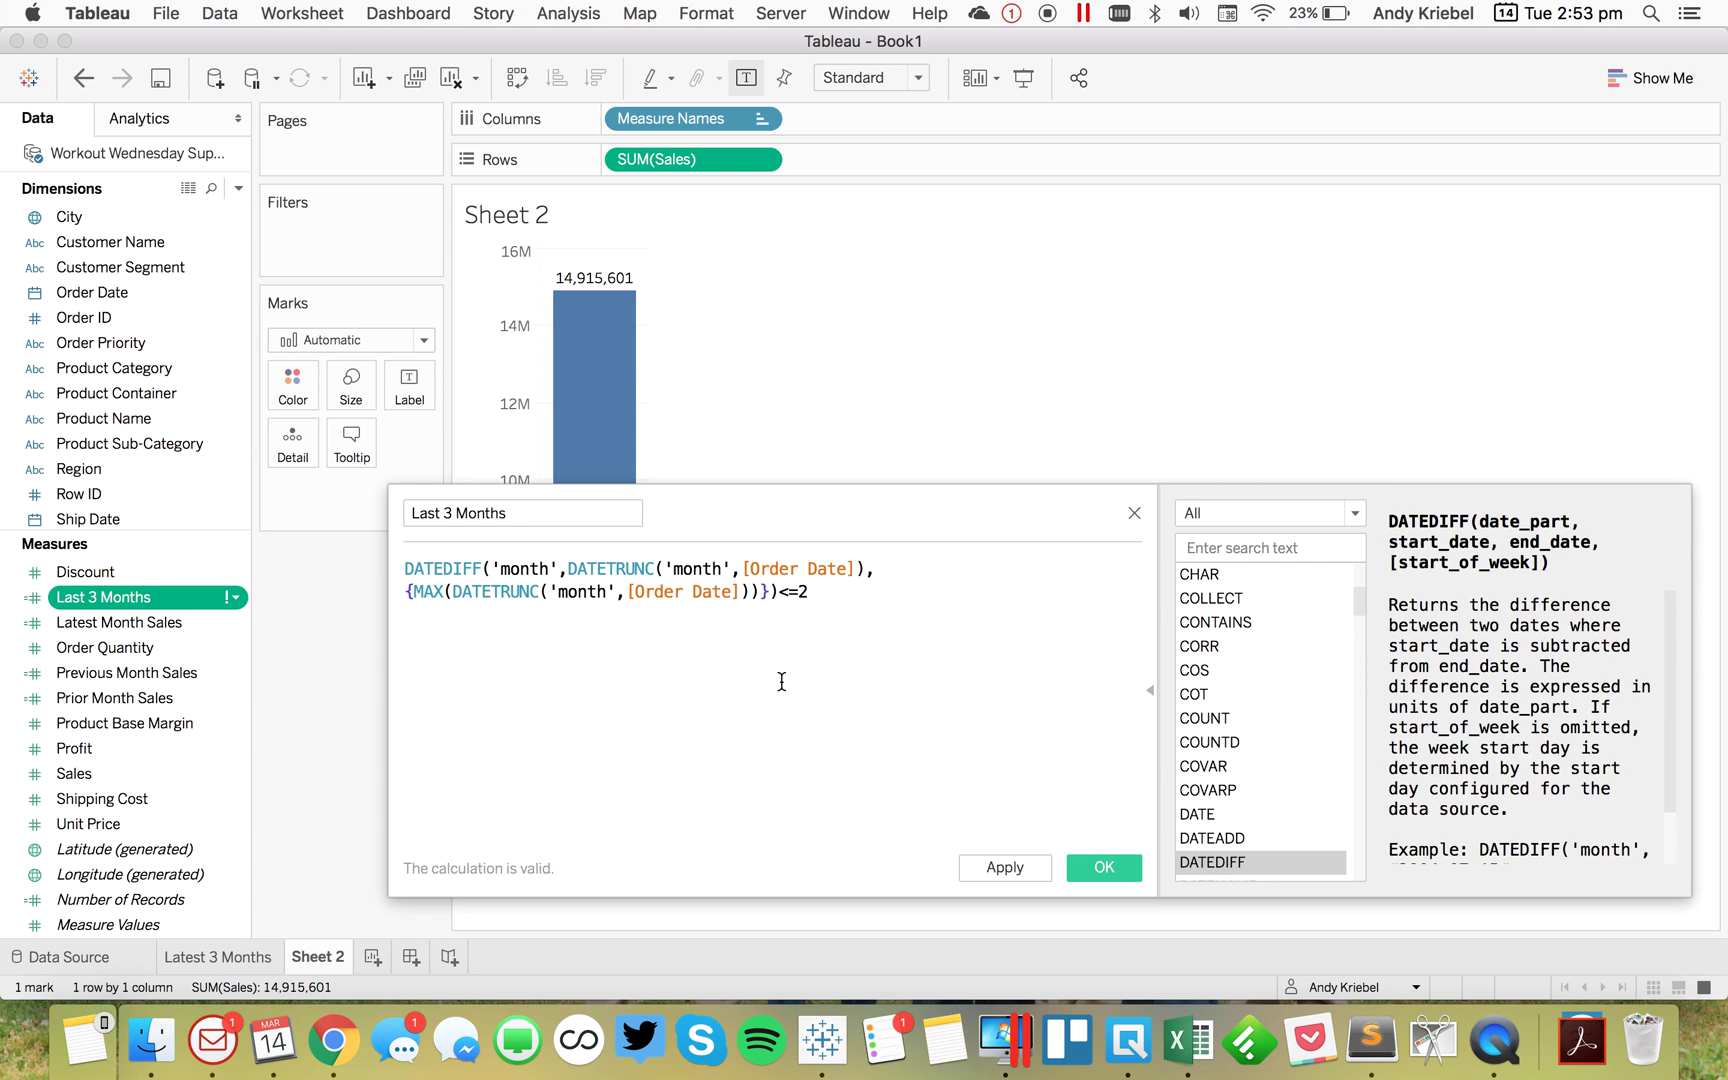
Save the Last 3 Months calculation and filter Sheet 2 to True, leaving a 961,976 Sales bar
left_click(1098, 868)
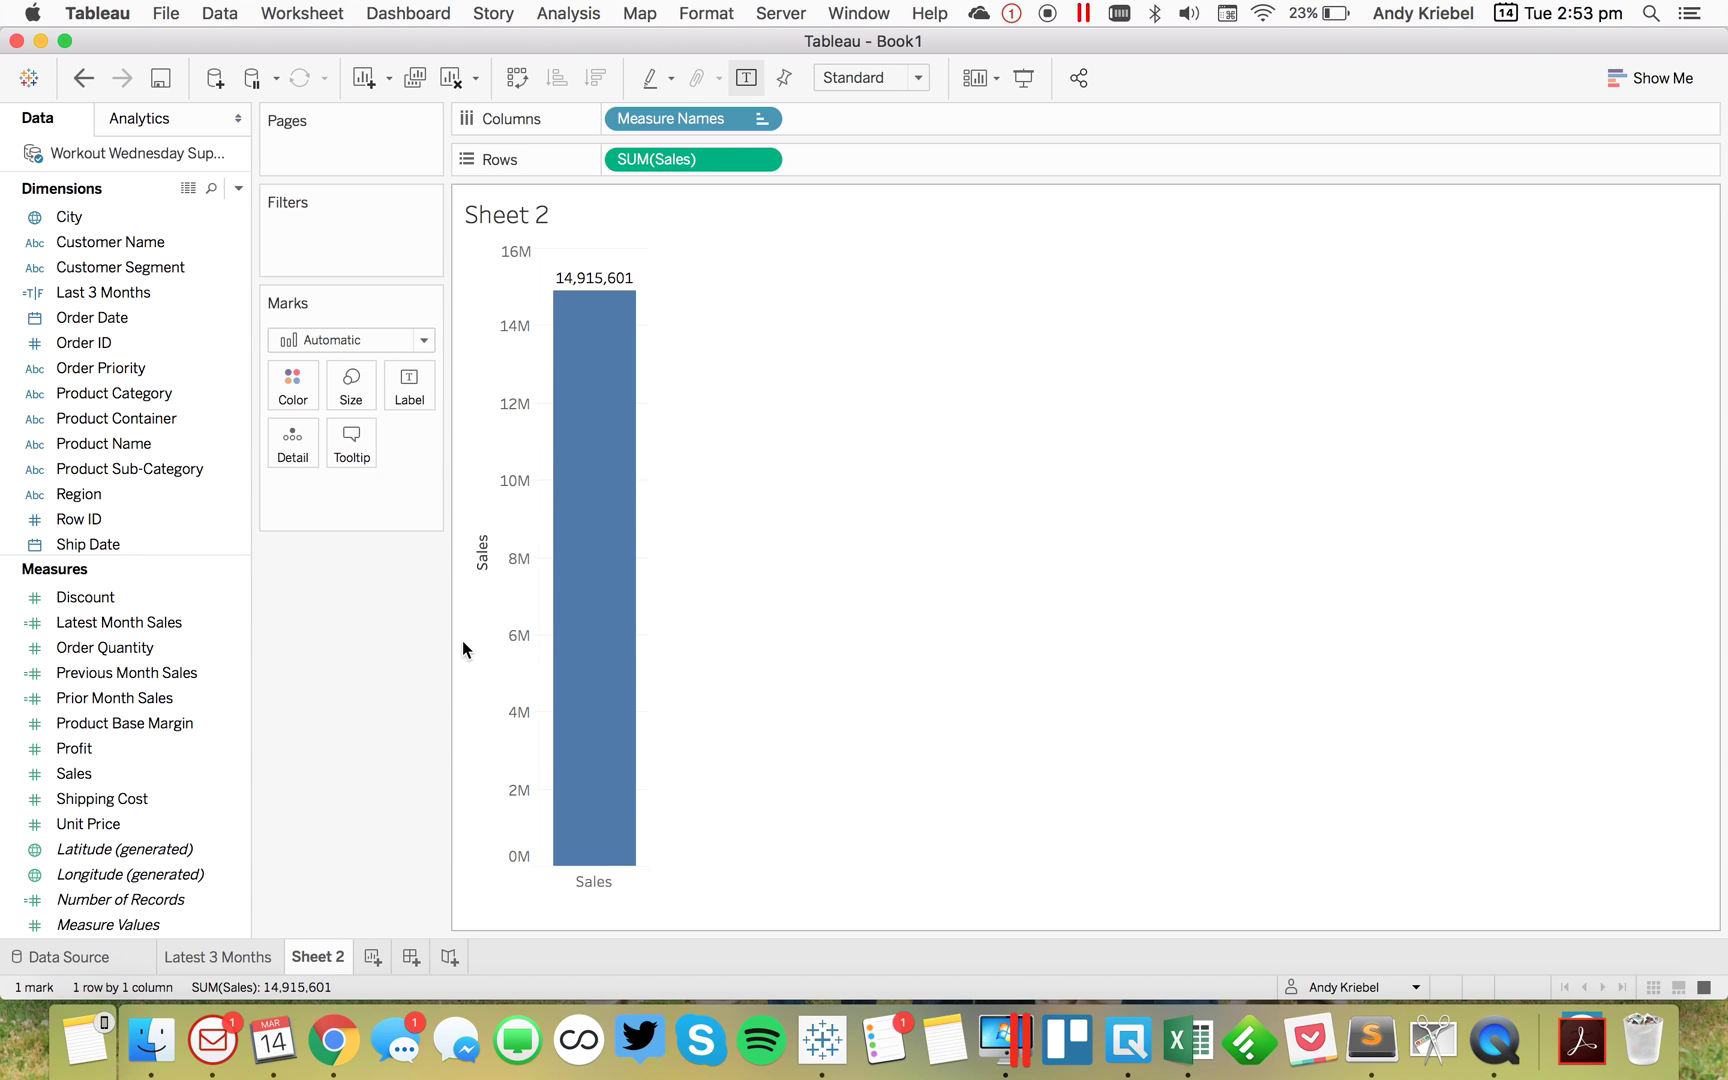
left_click_drag(125, 292, 310, 234)
left_click(653, 357)
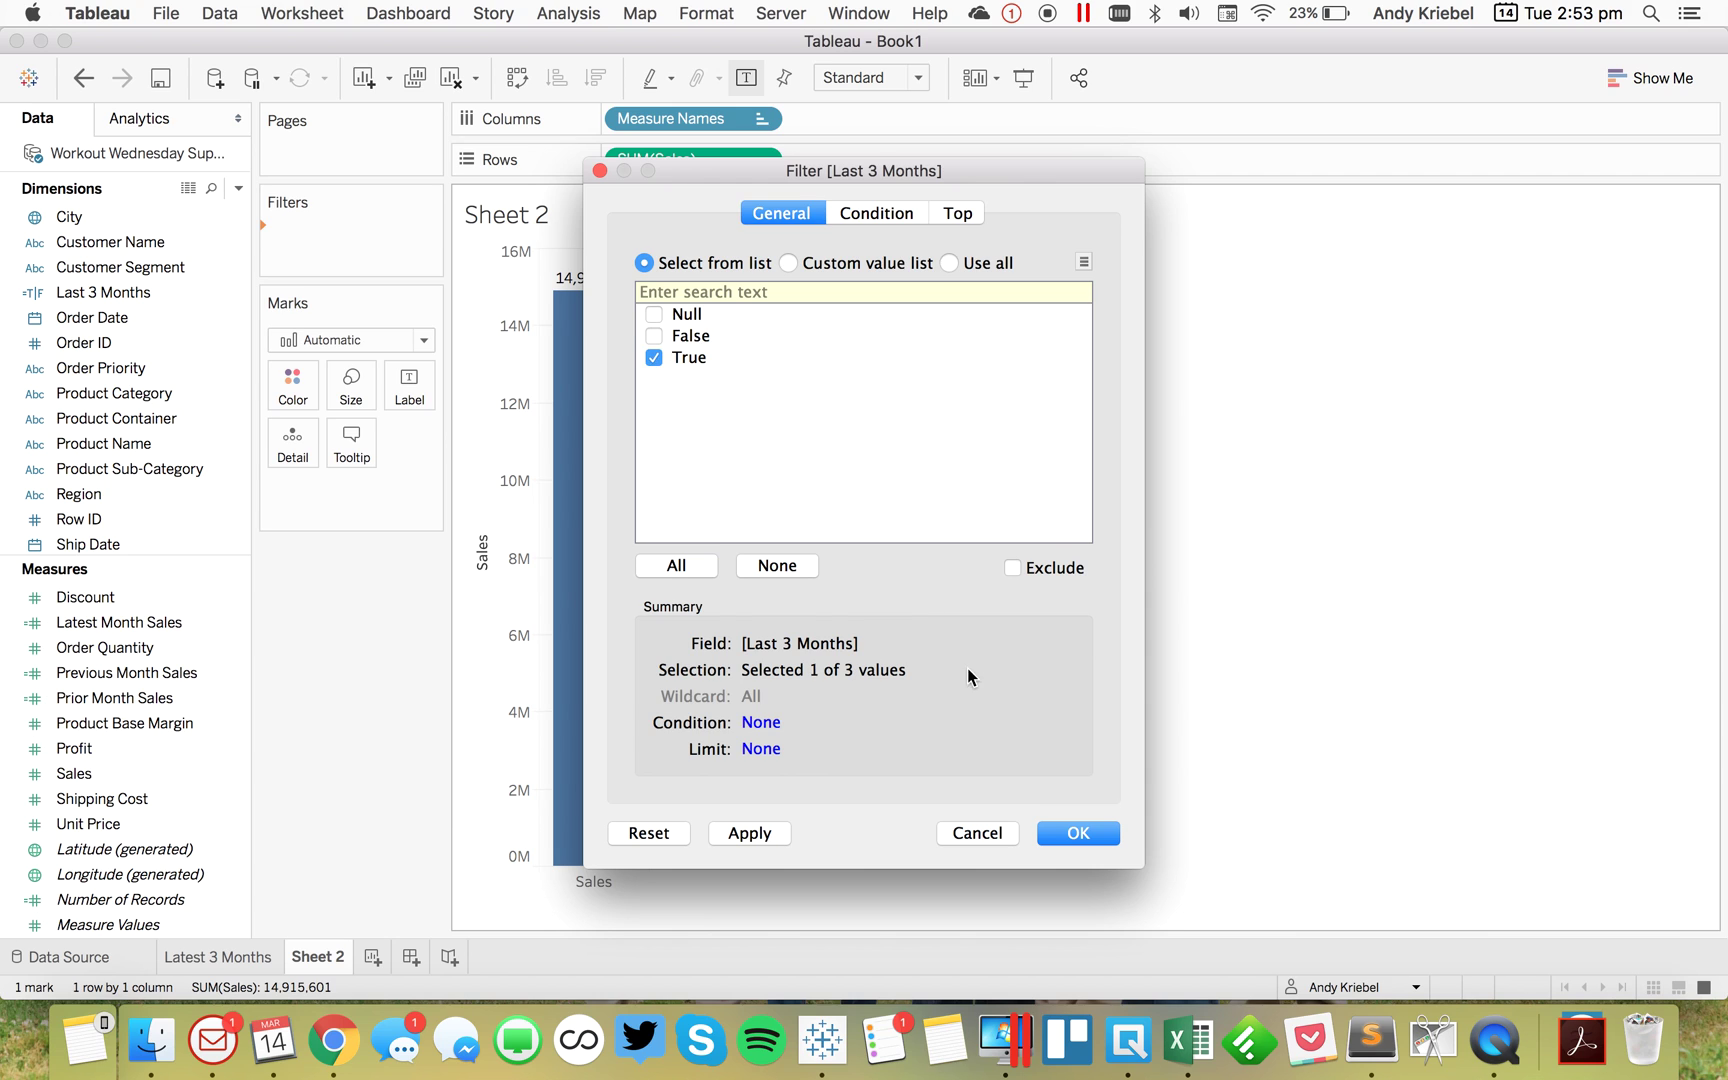
left_click(1079, 834)
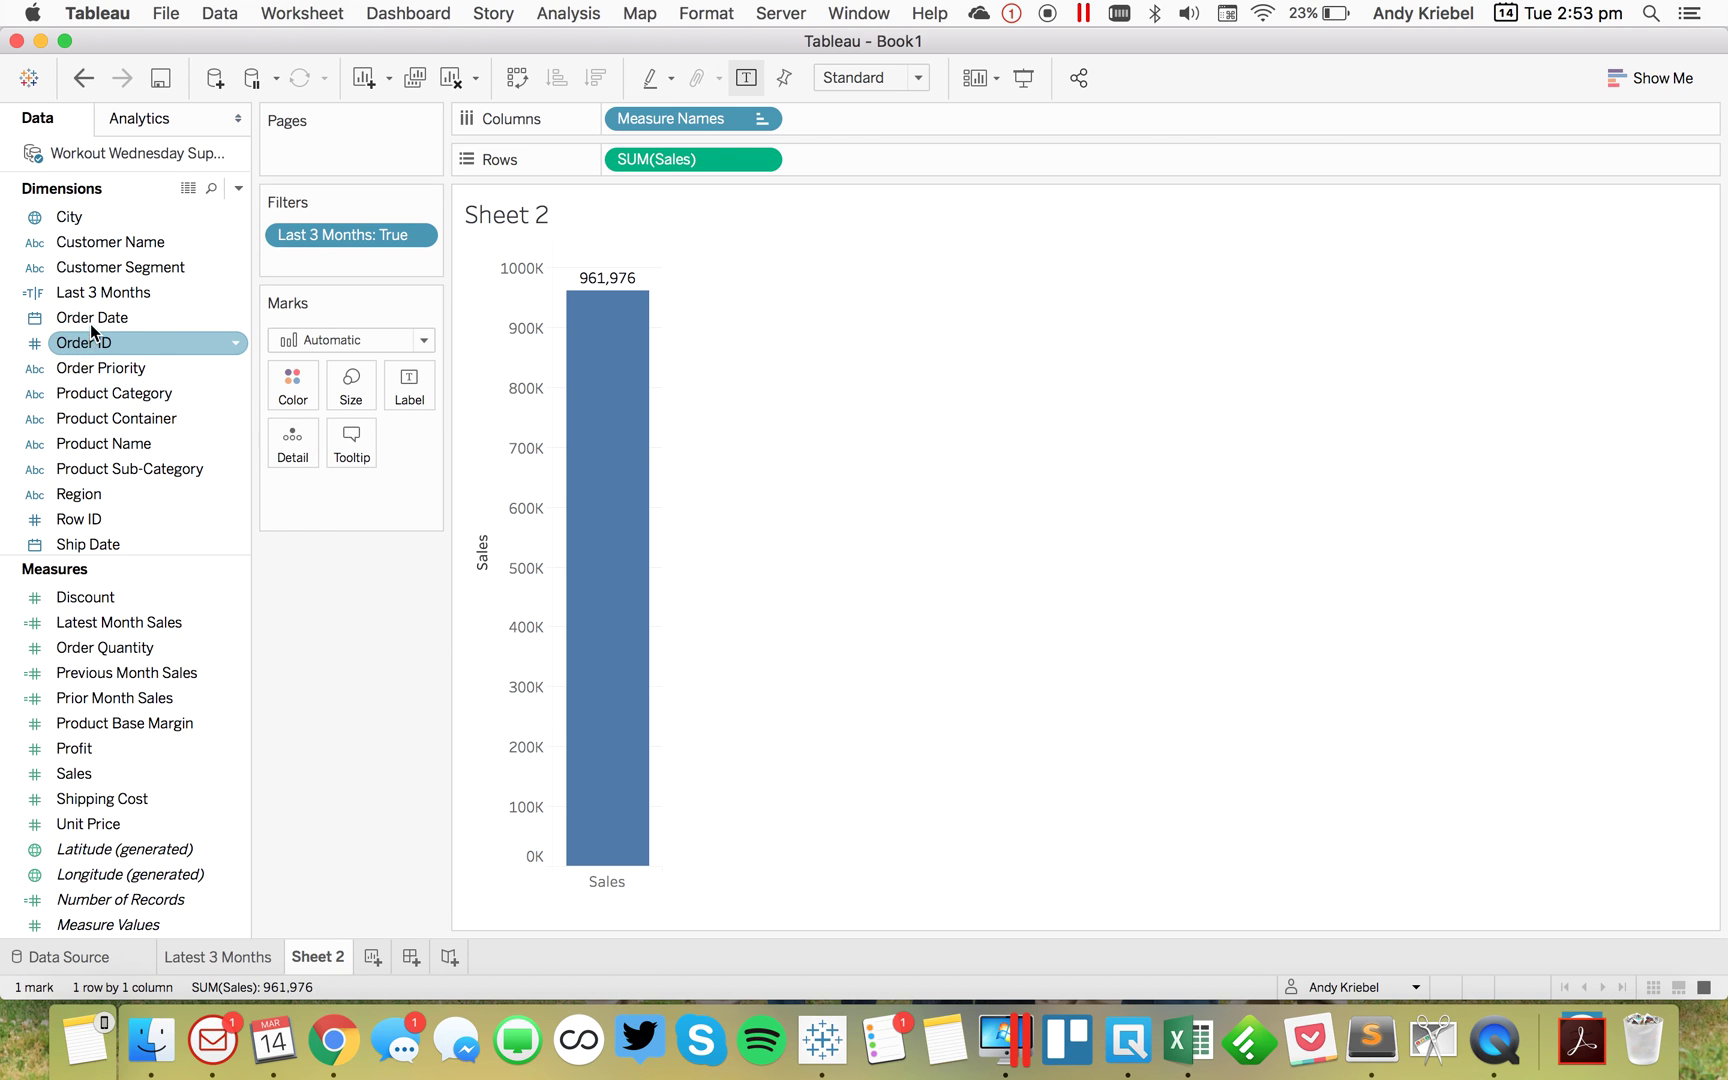
left_click_drag(90, 318, 671, 122)
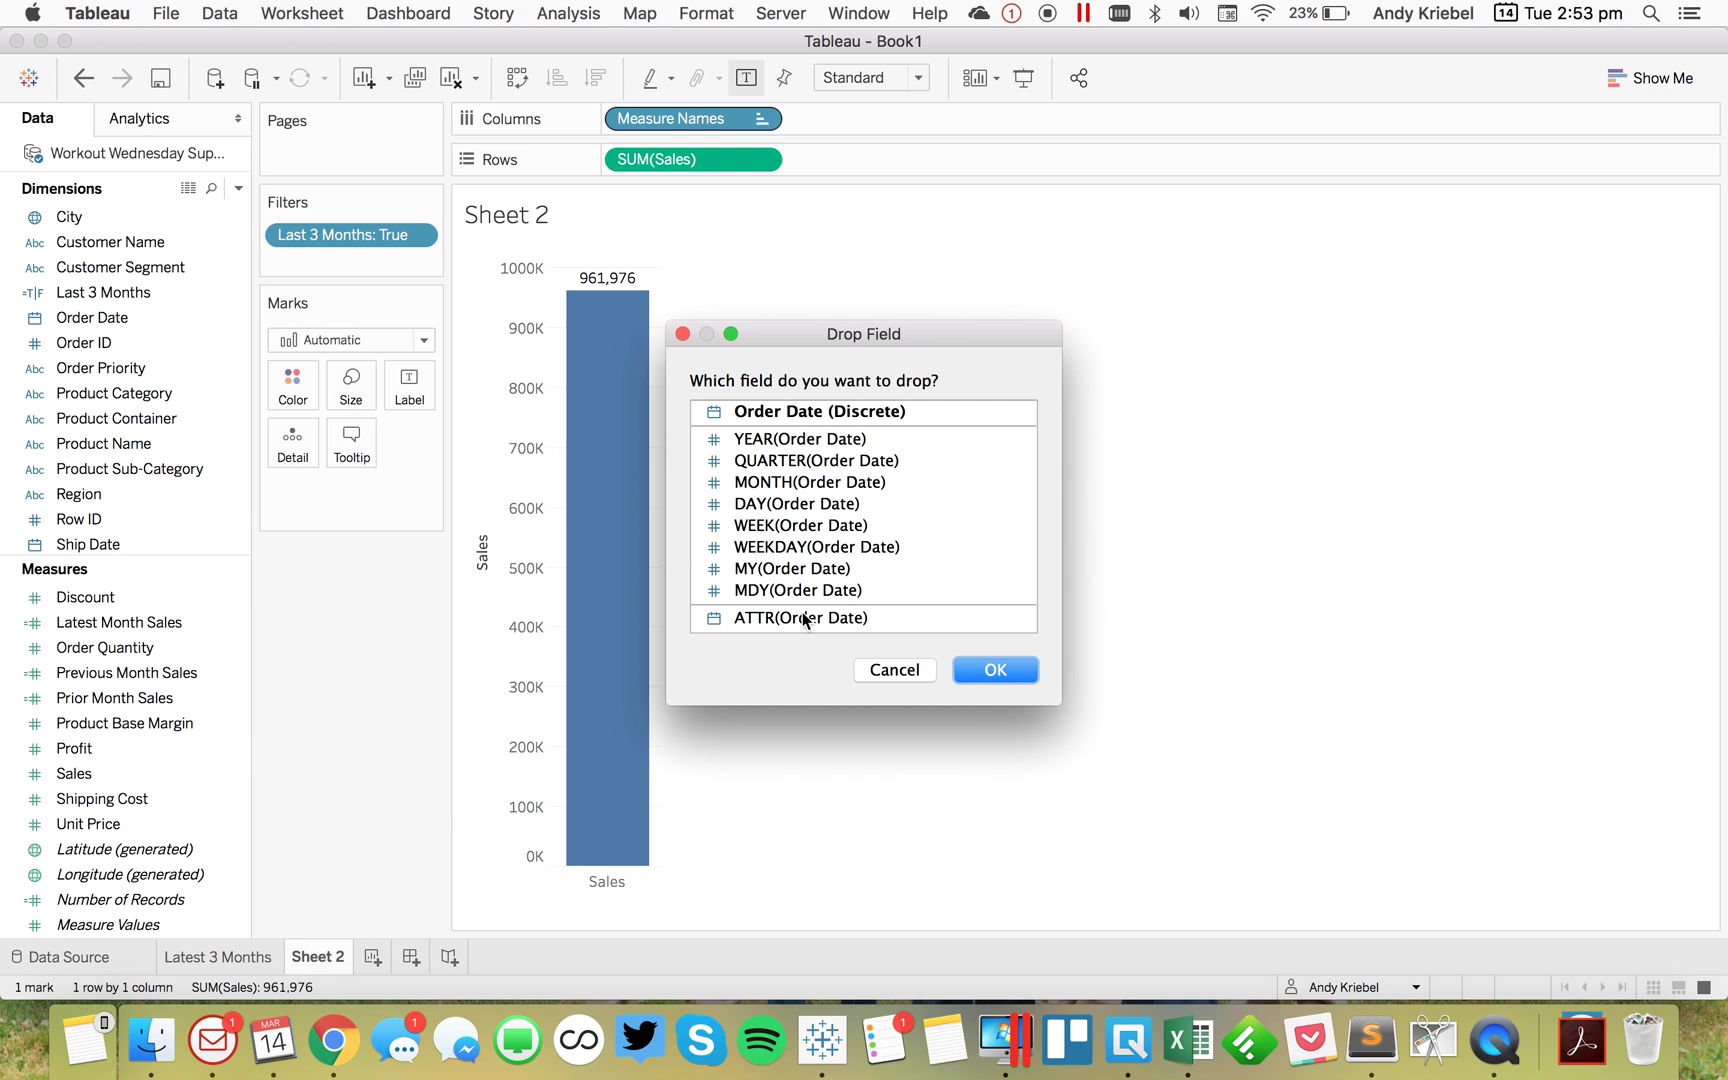
Chart MY(Order Date) as bars showing Oct–Dec 2015 (351,247, 256,020, 354,709), matching Latest 3 Months
left_click(798, 568)
left_click(995, 670)
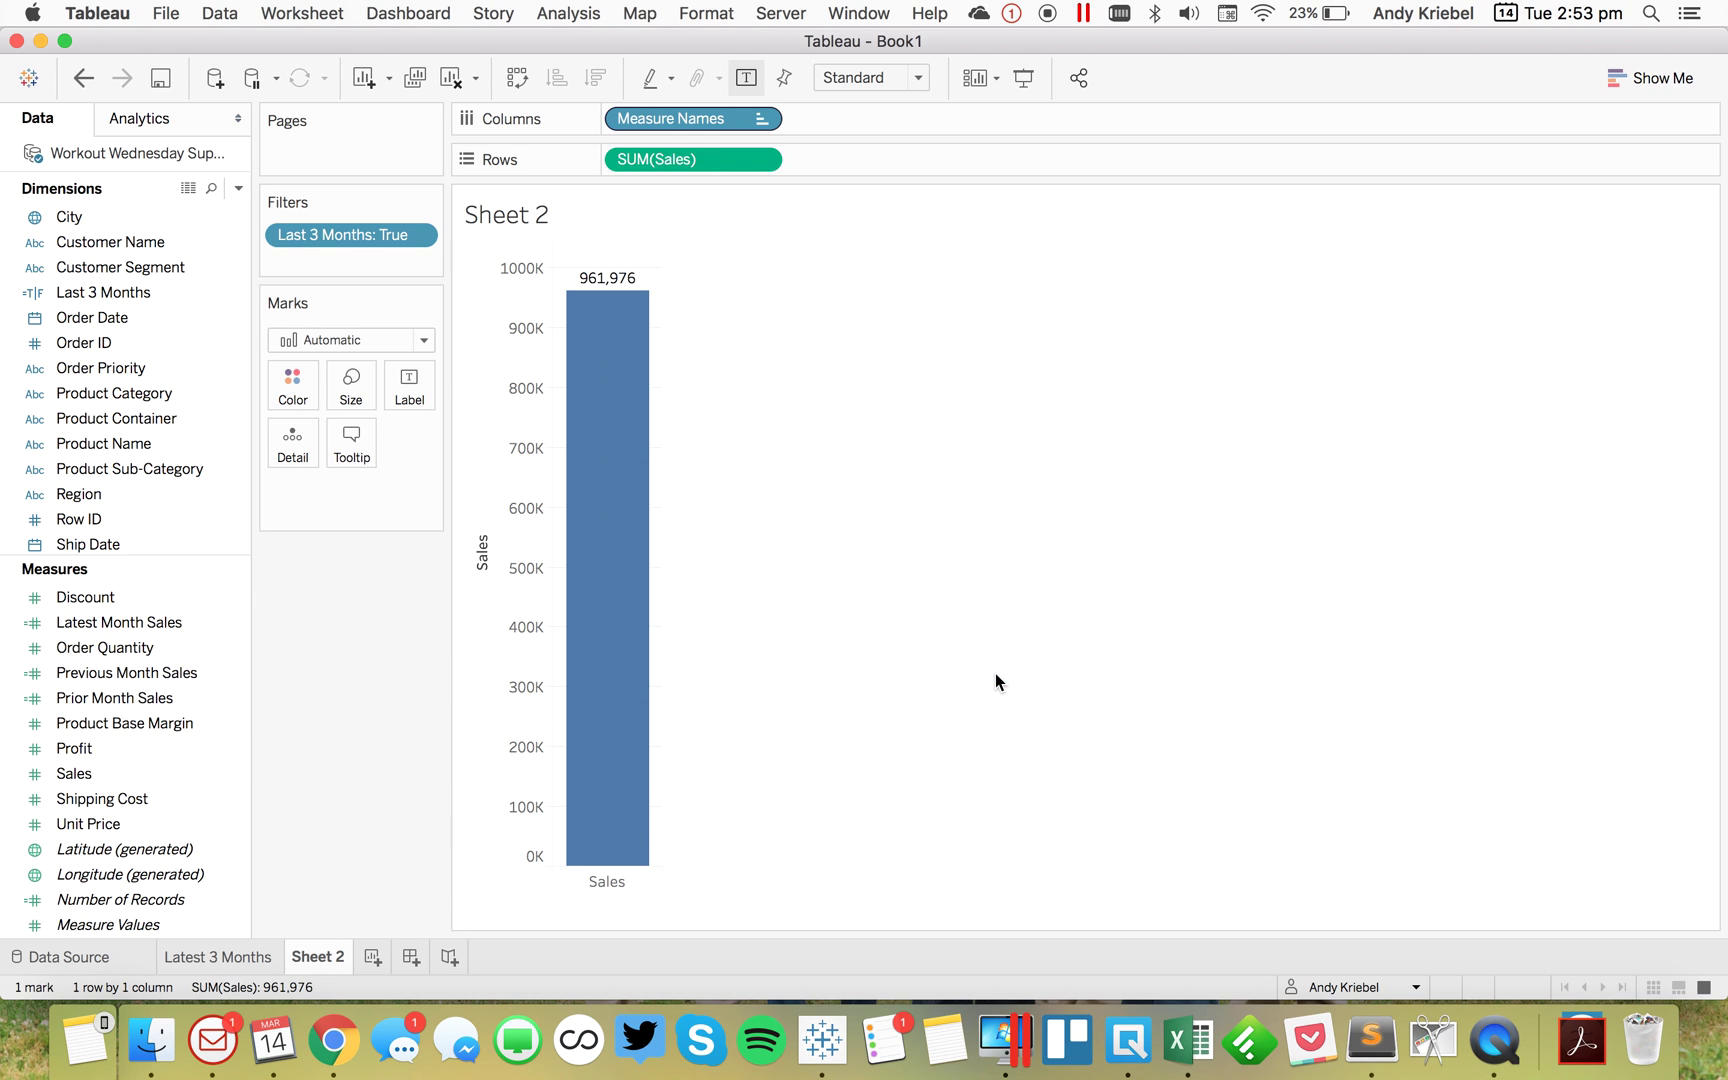
left_click(325, 340)
left_click(331, 408)
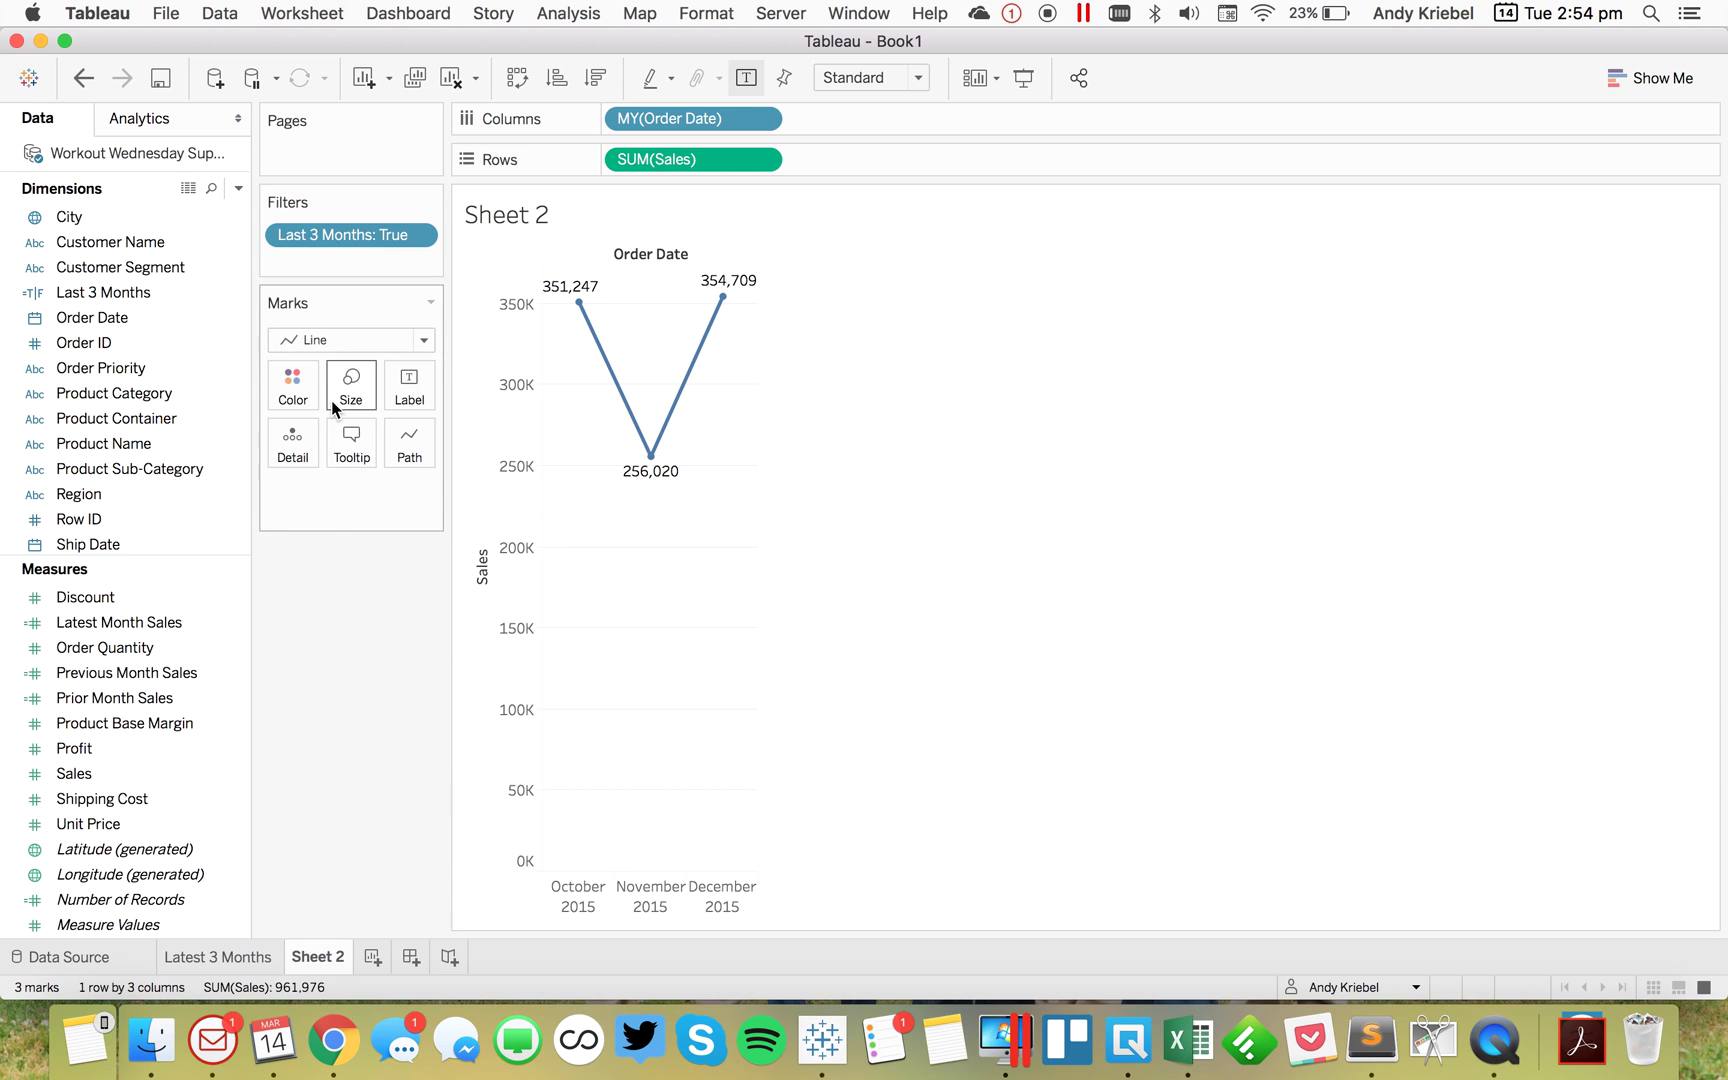
left_click(329, 339)
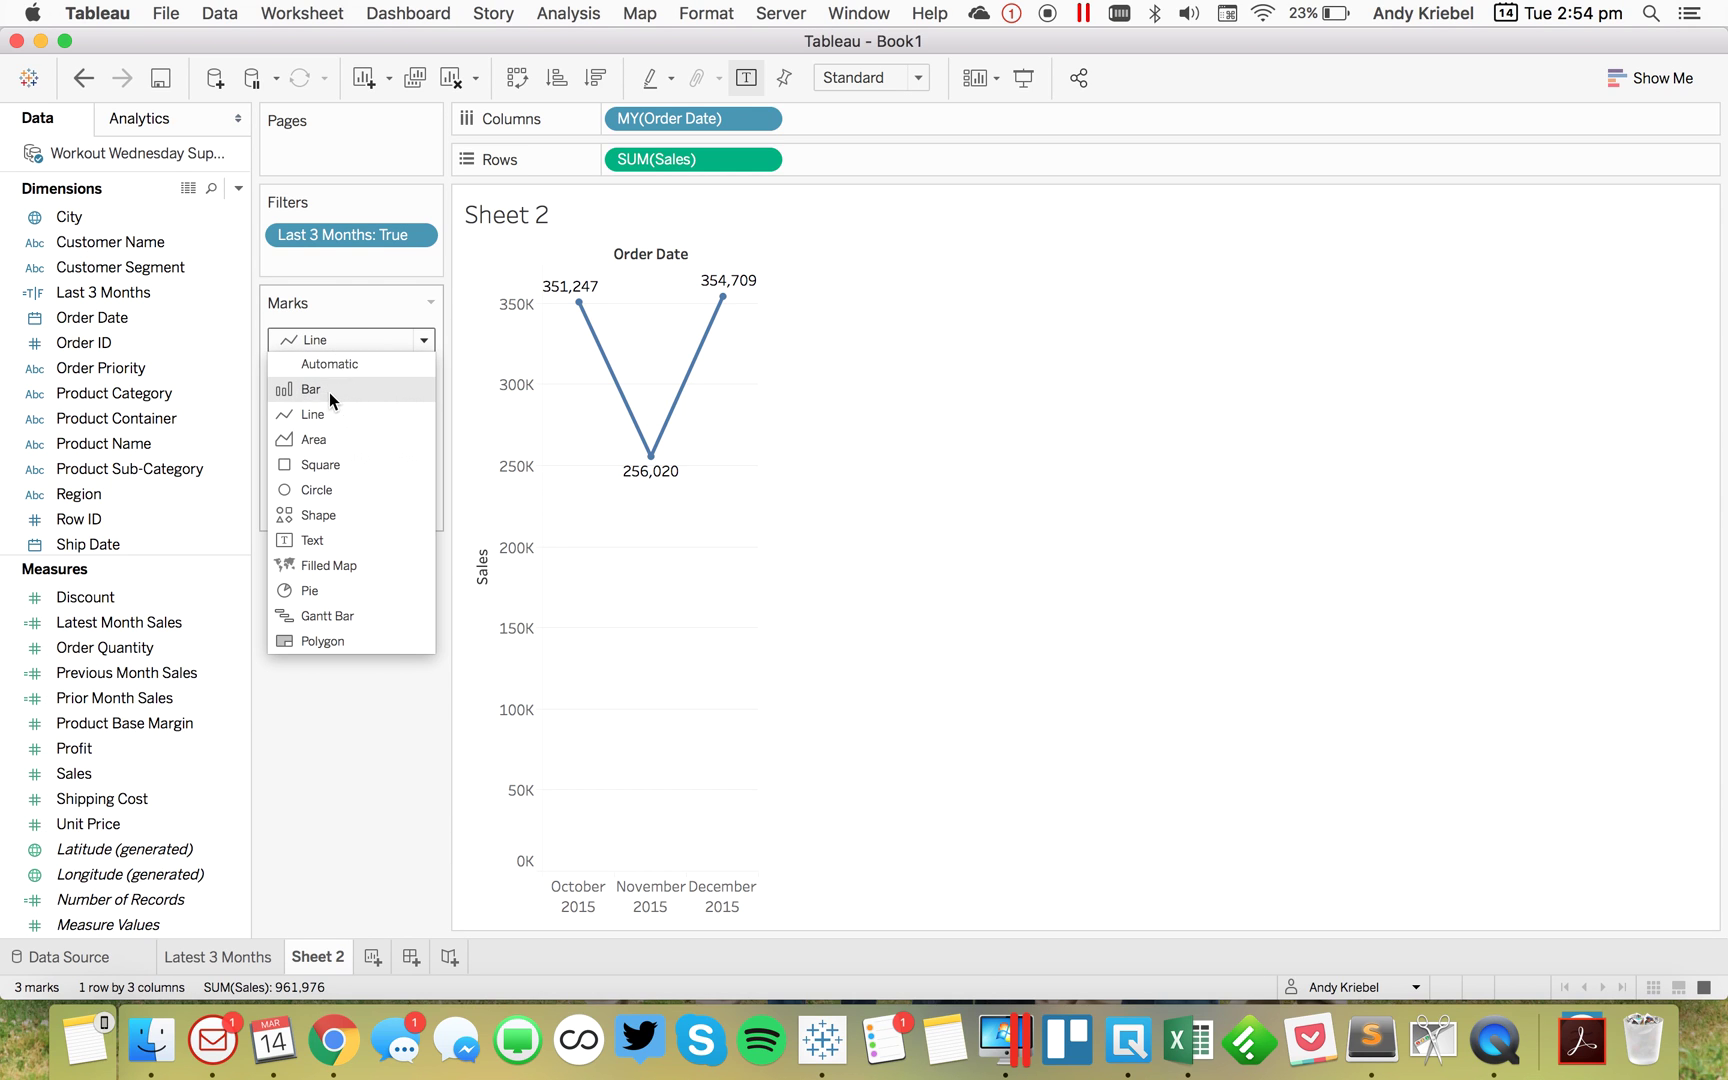
left_click(329, 390)
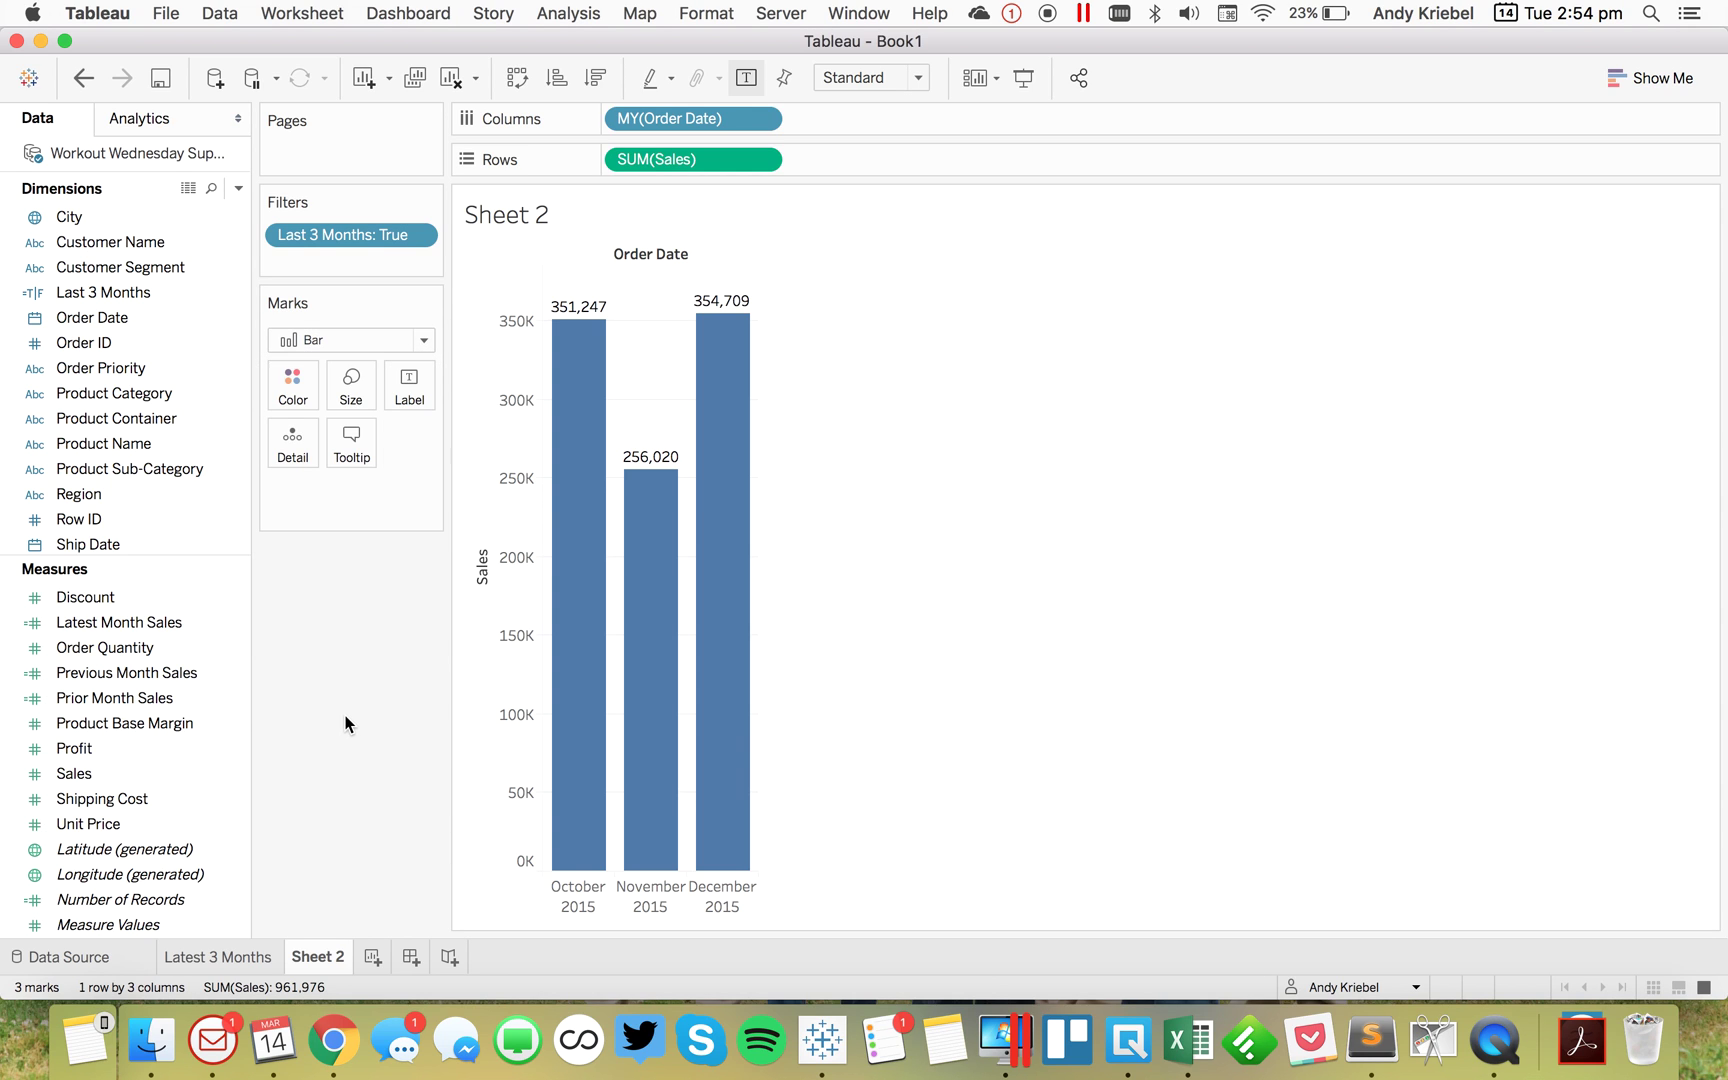
left_click(236, 958)
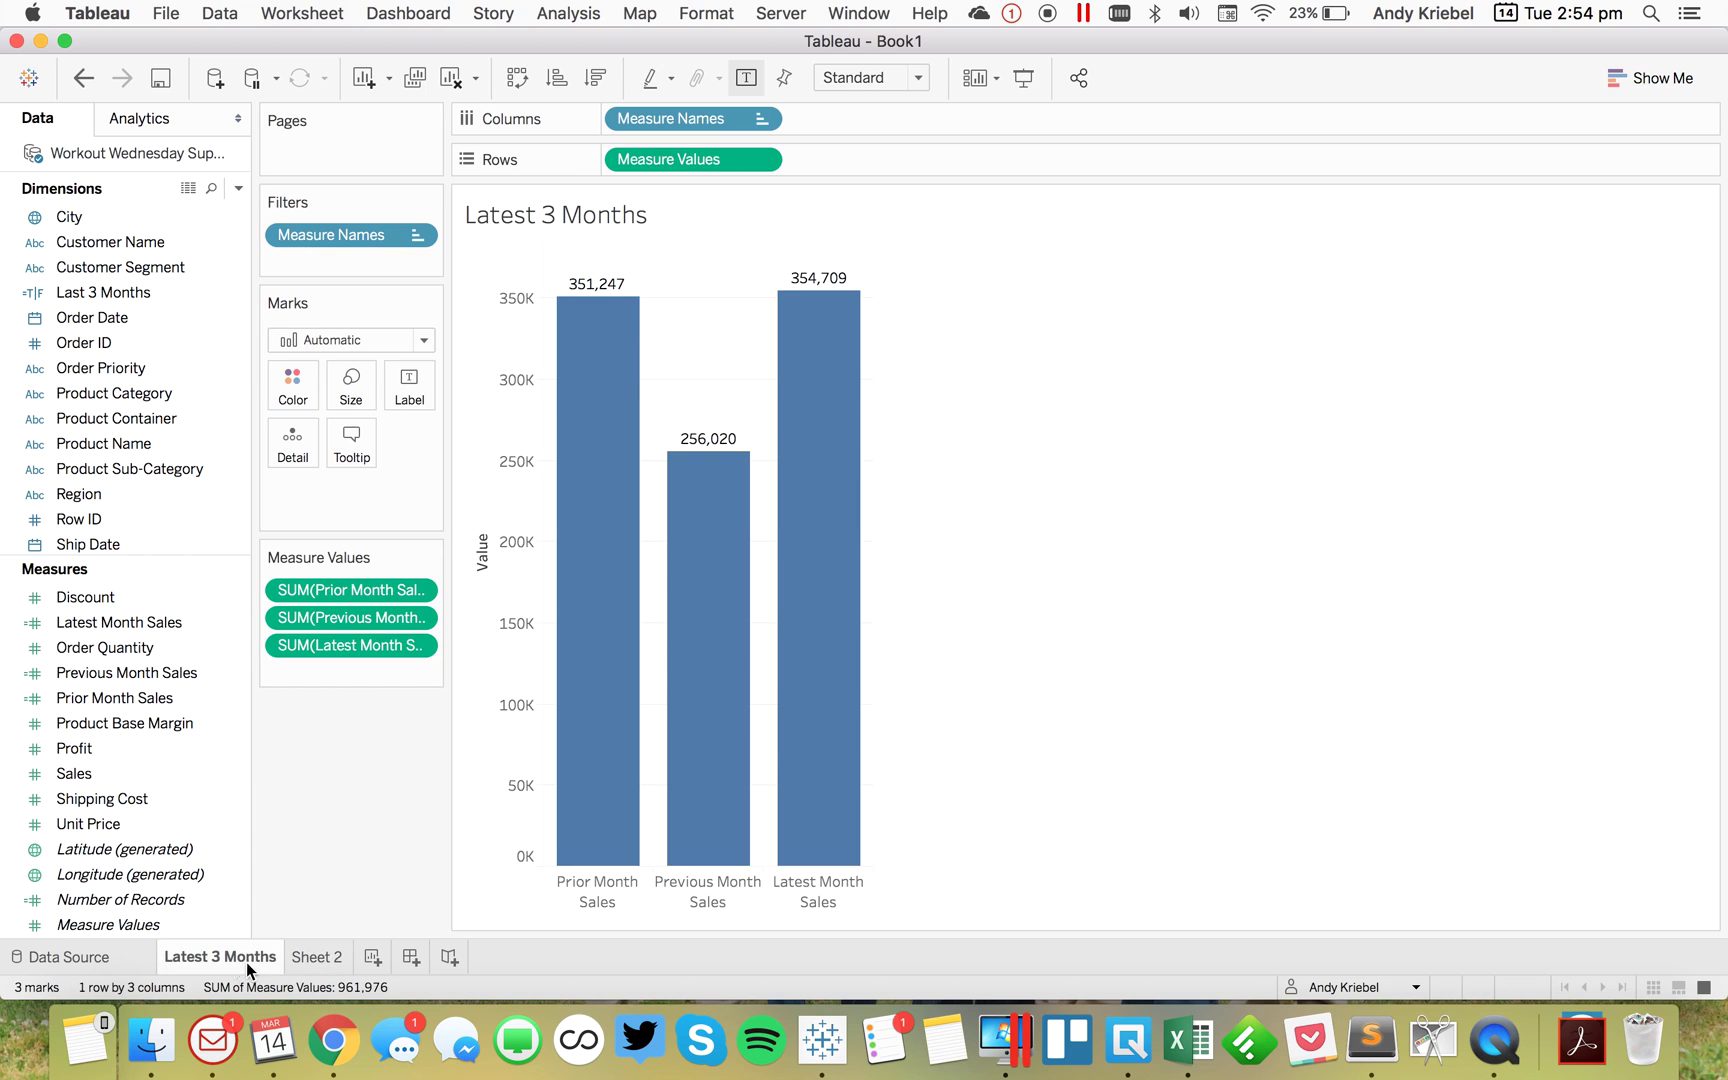
left_click(316, 960)
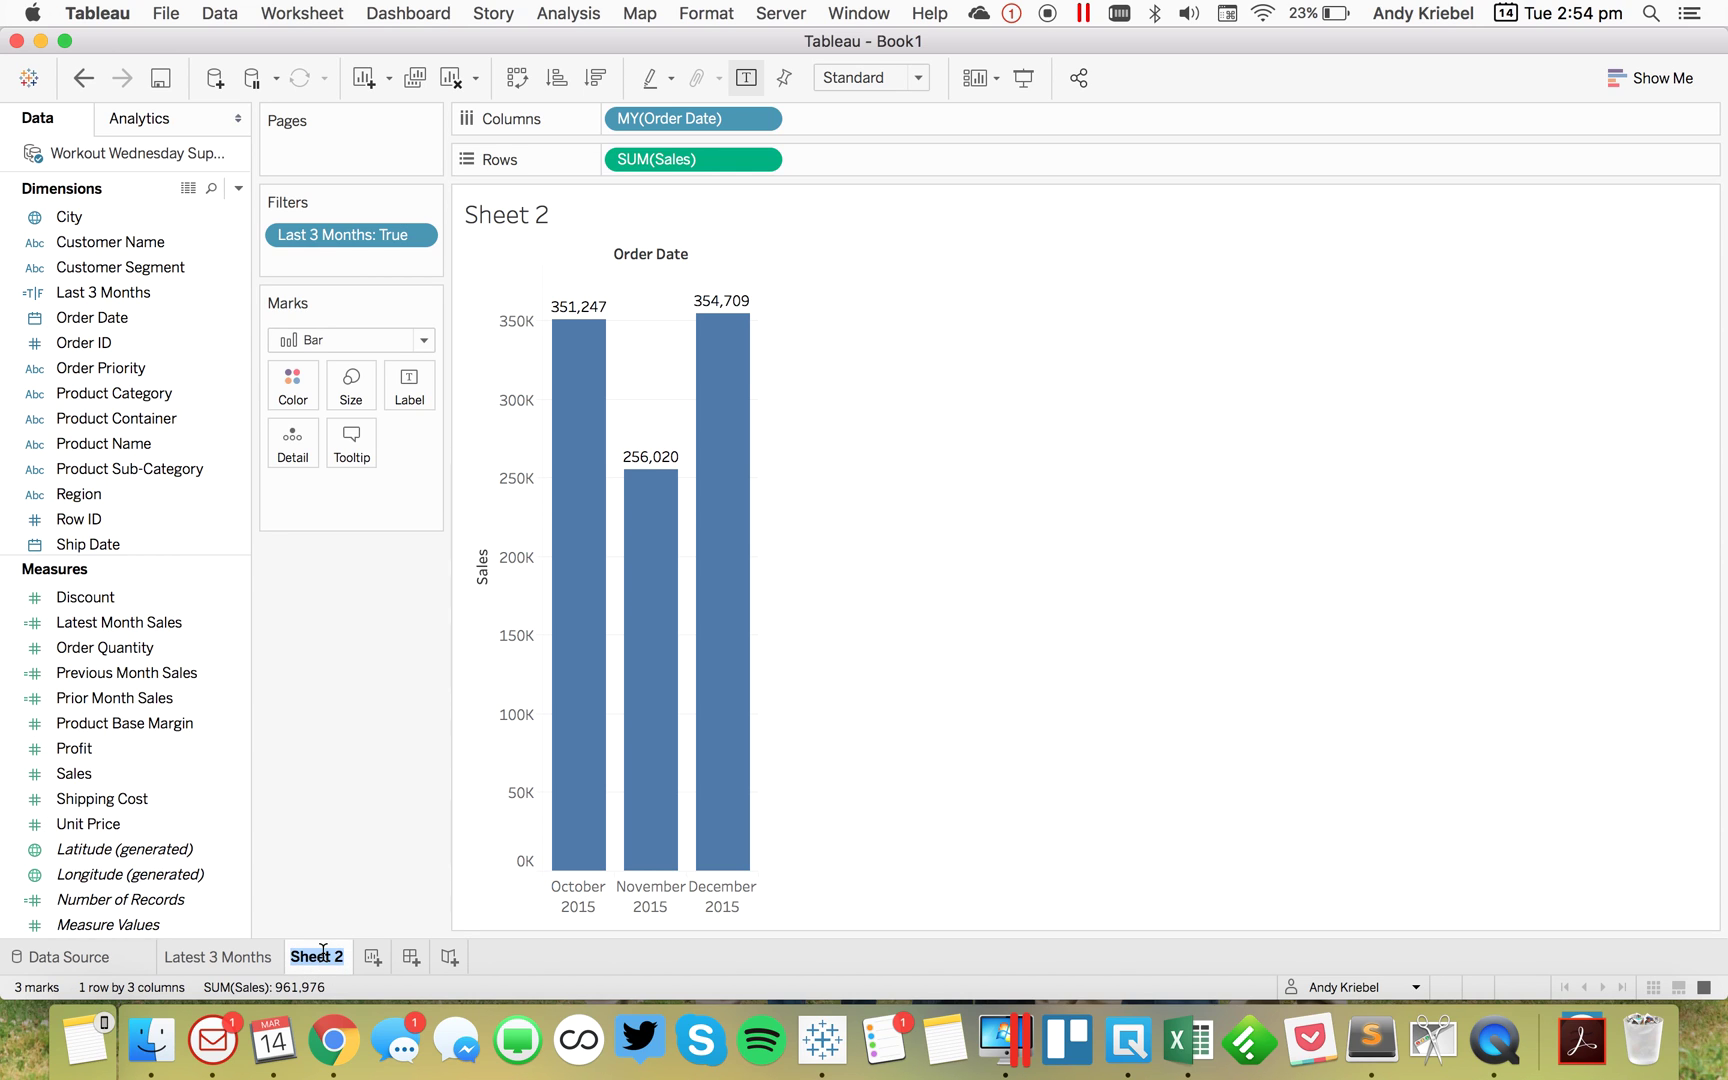
Name Sheet 2 'Latest 3 Months w/ Labels' so its title updates to match
type("Latest 3 M")
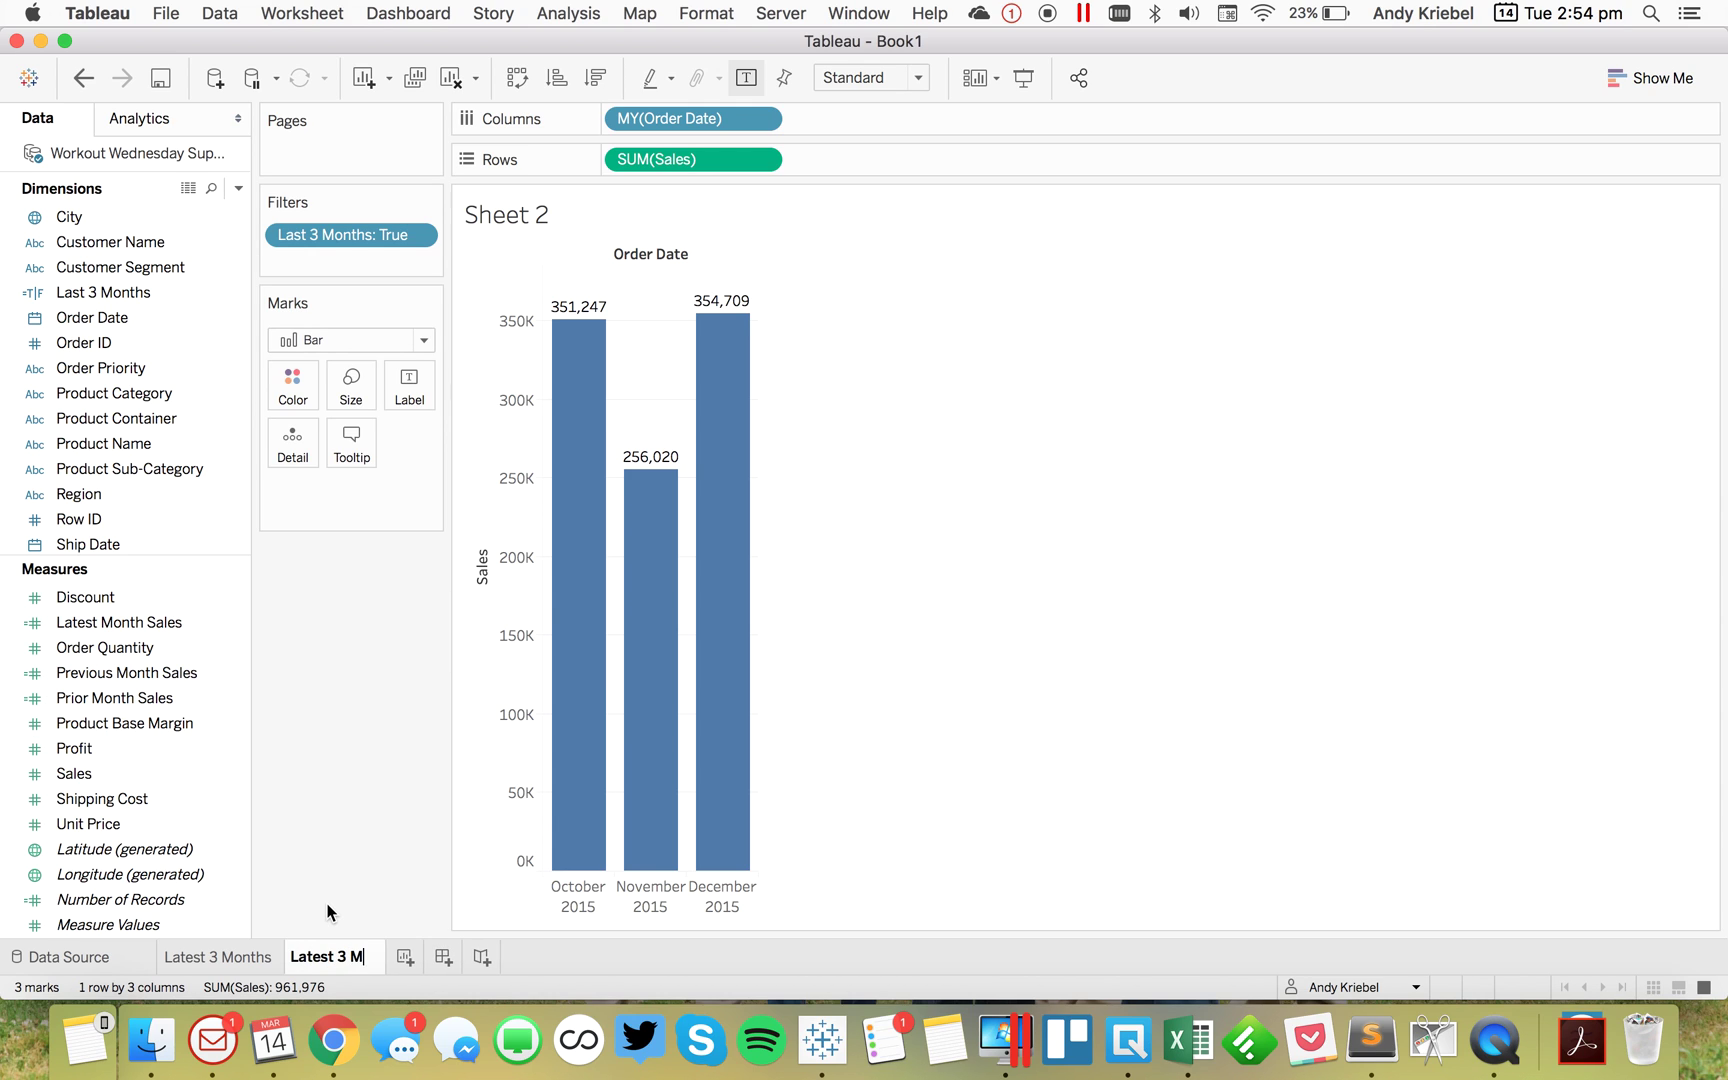
type("onths w")
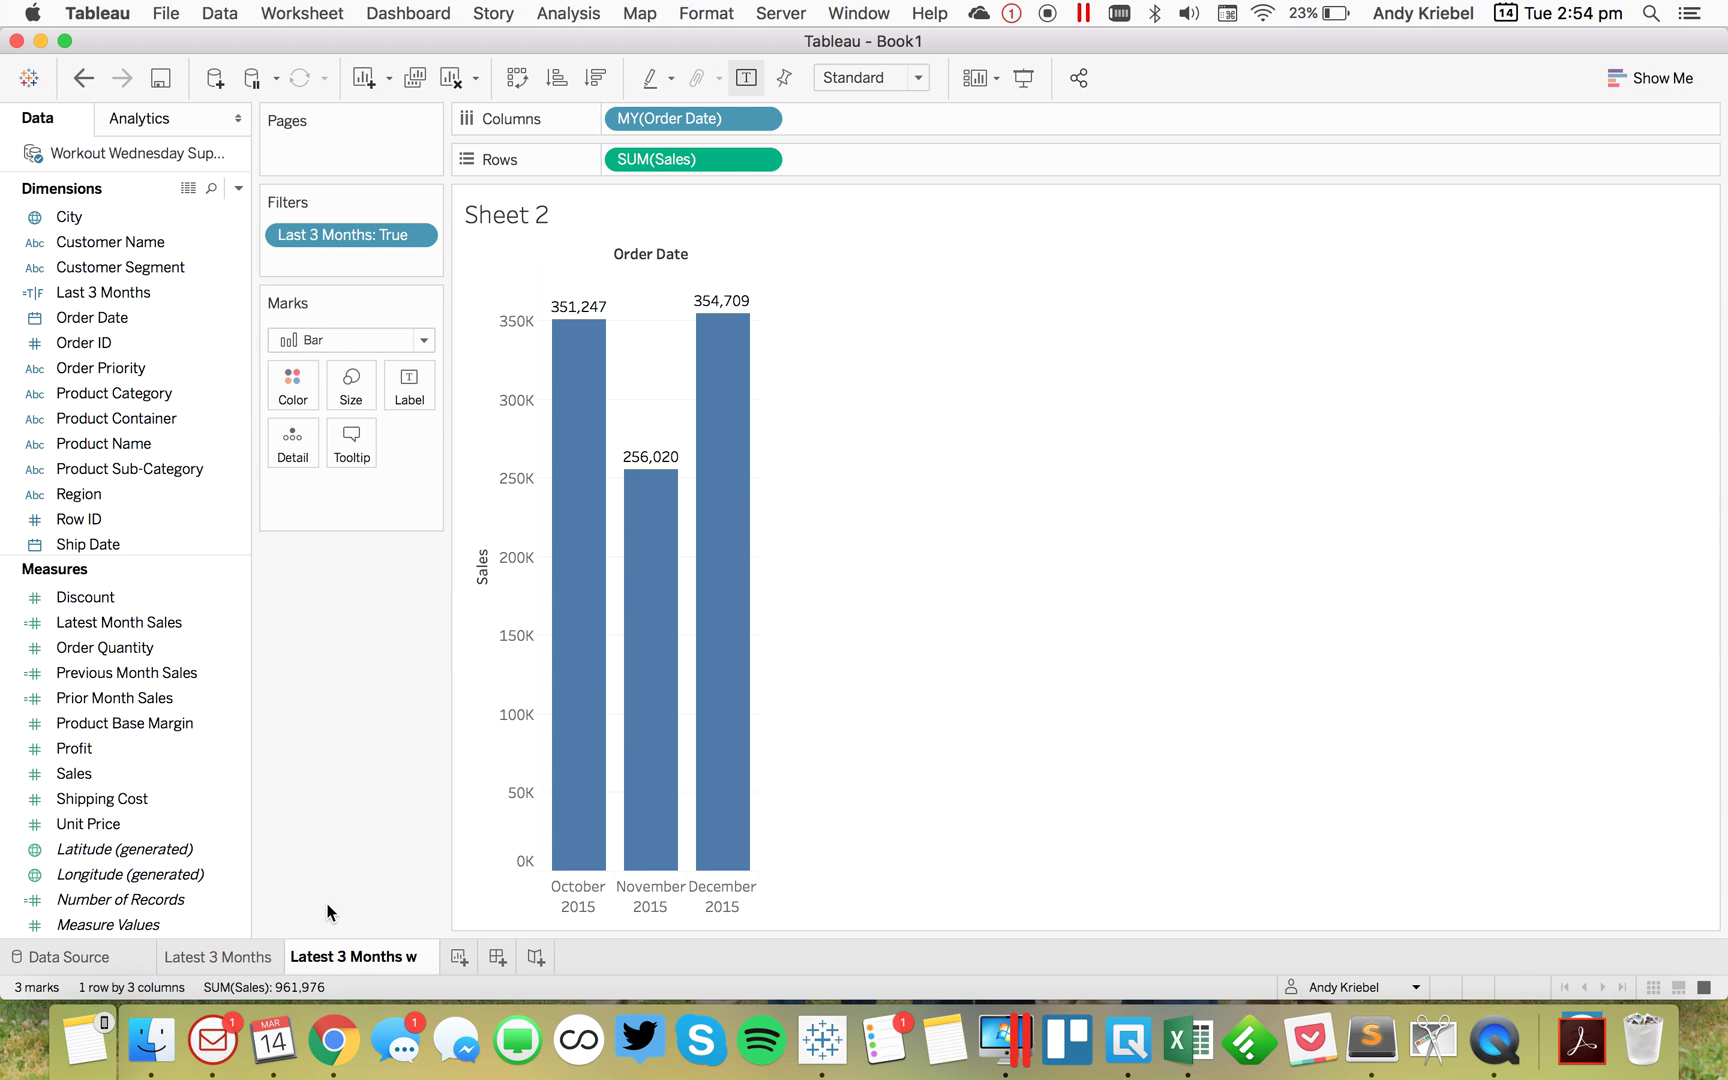
type("/ Labels")
key("Return")
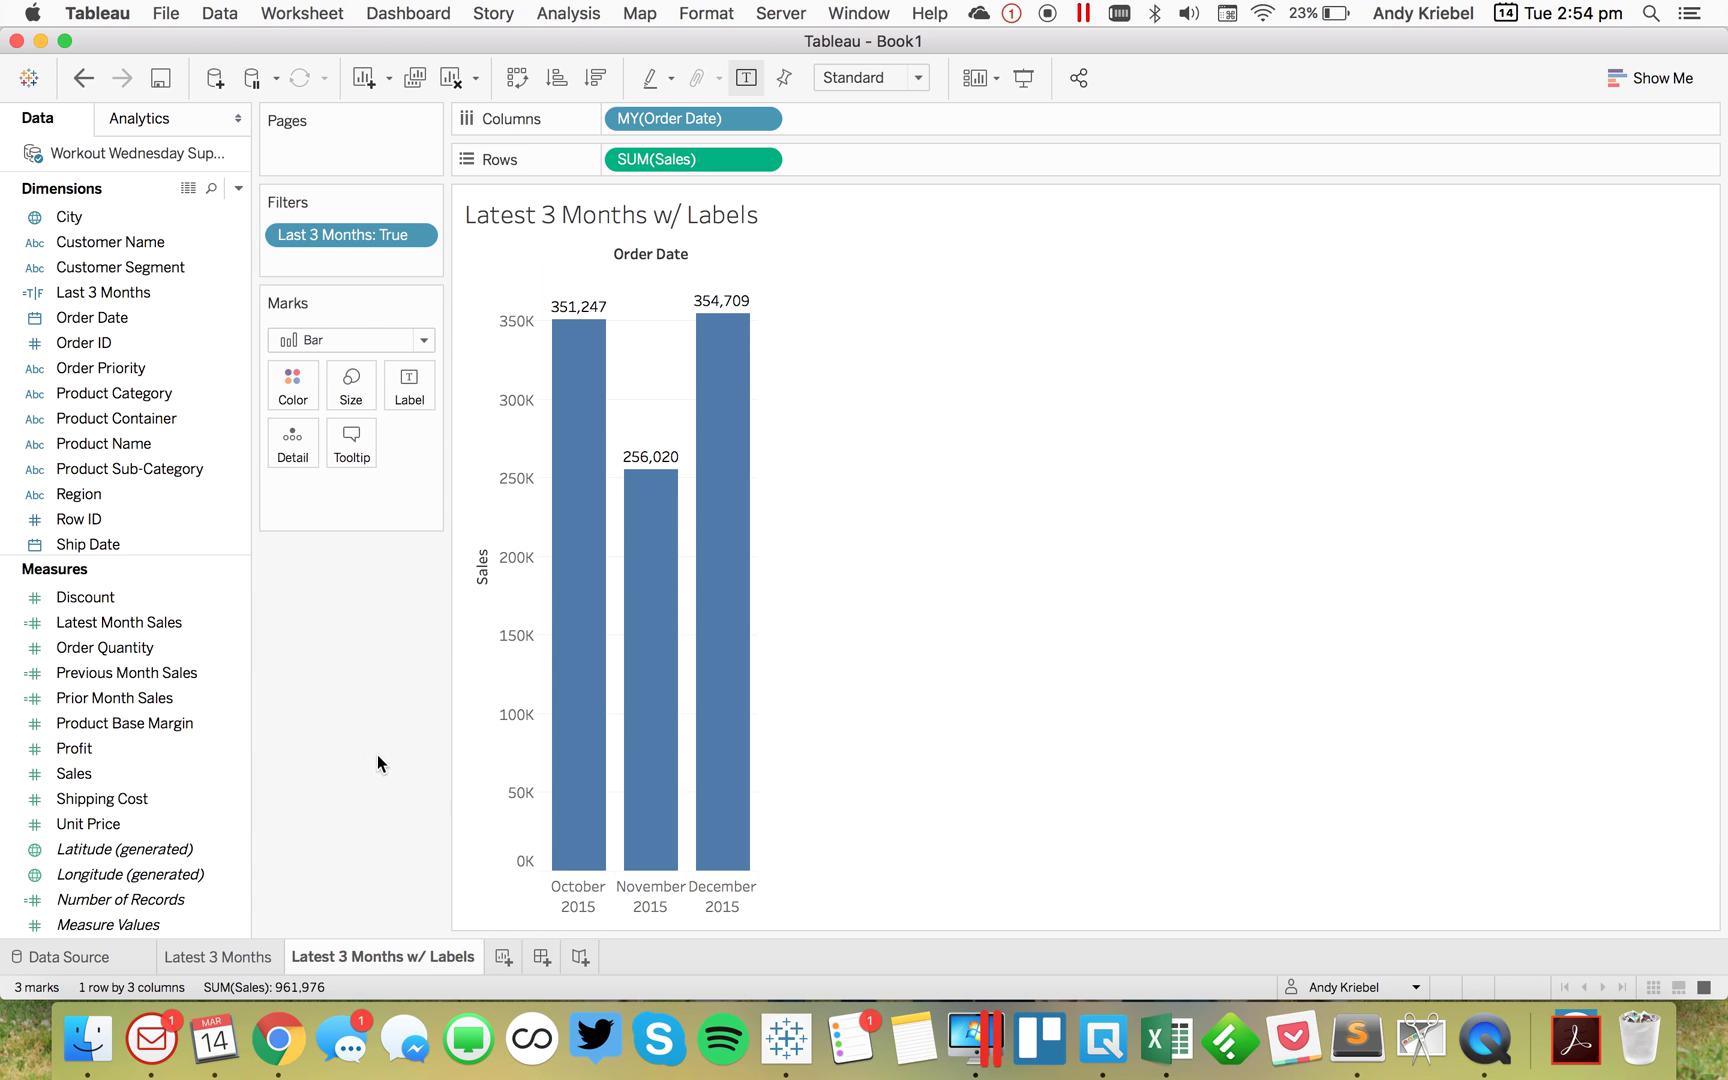
mouse_move(378, 963)
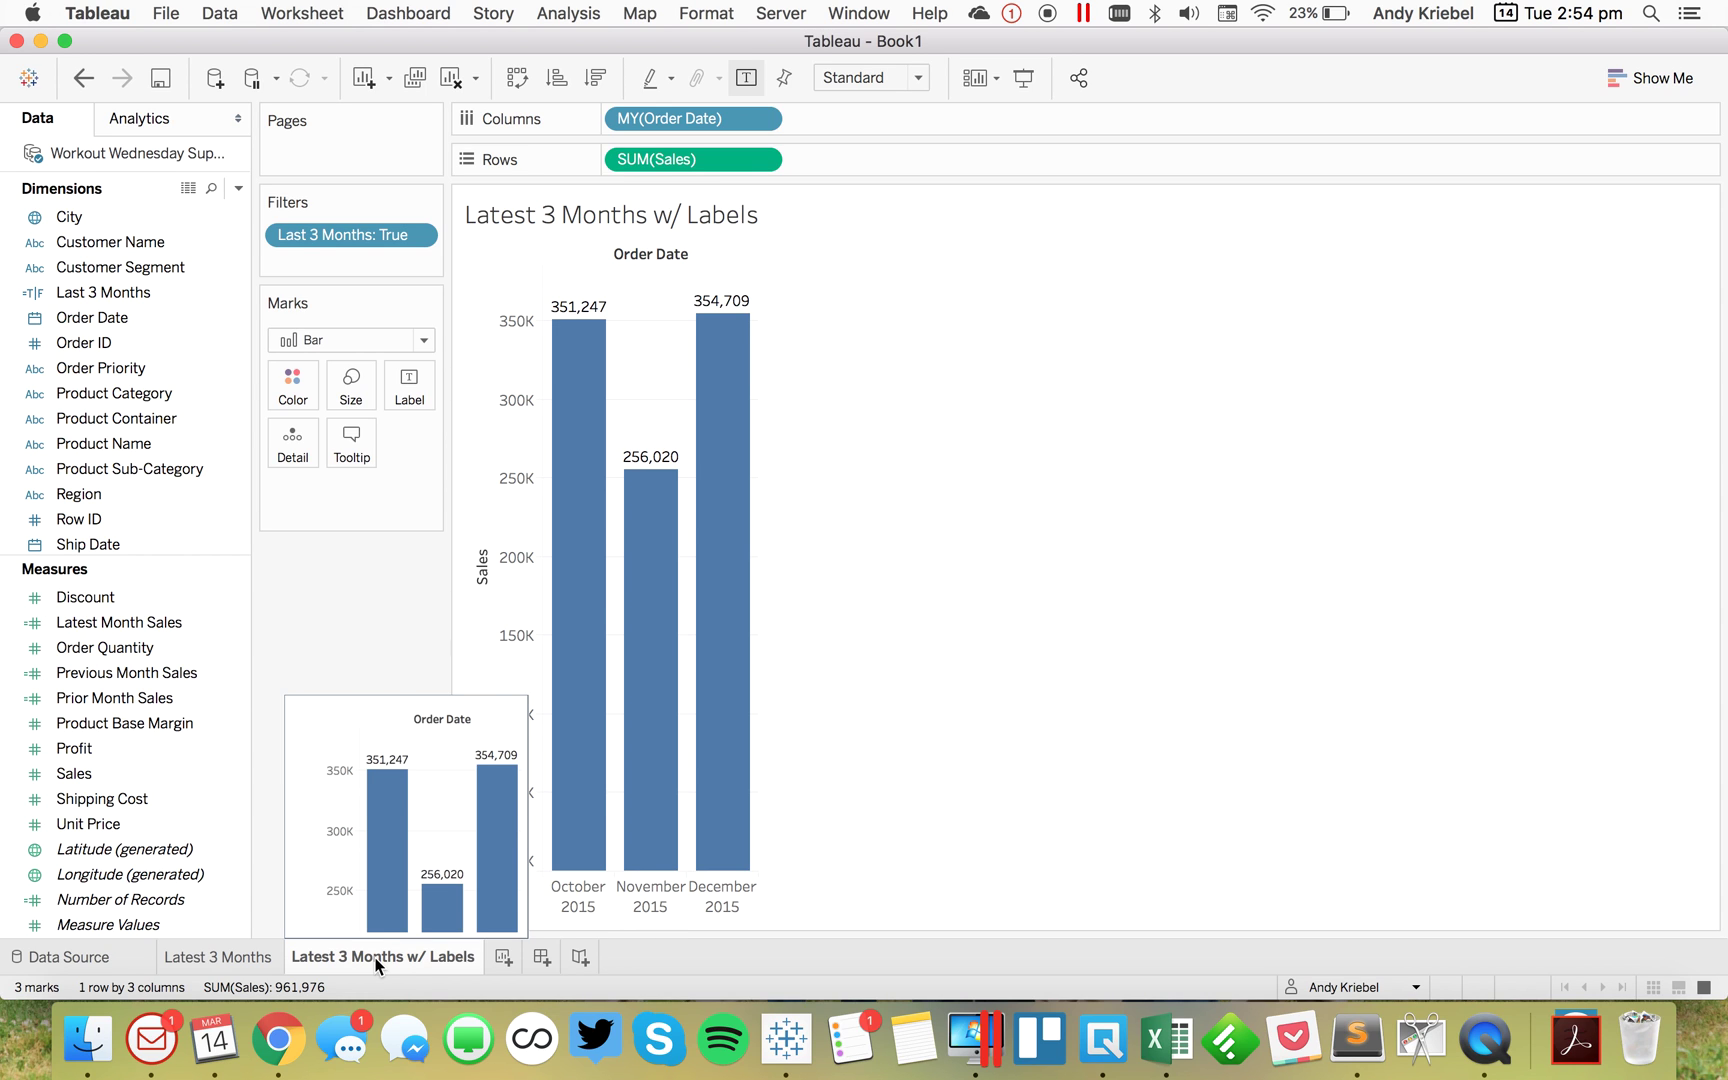
right_click(378, 963)
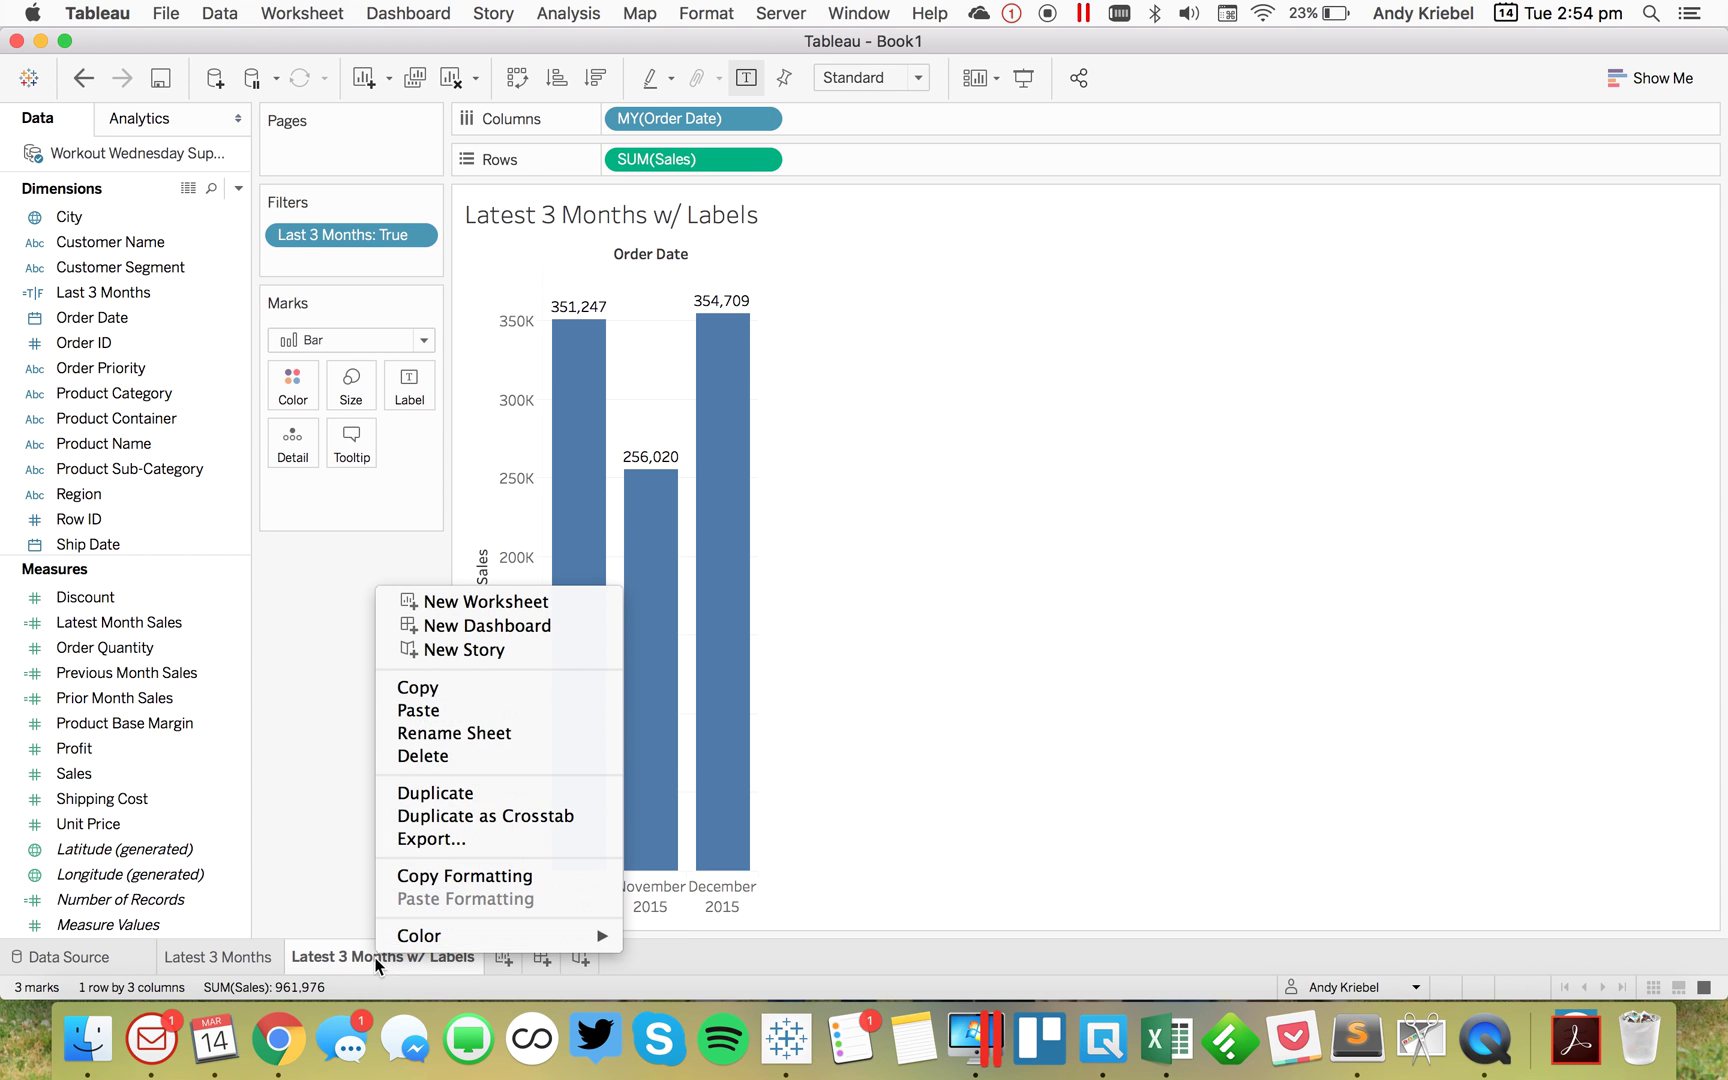
Duplicate the Latest 3 Months w/ Labels sheet and name the copy 'User-Defined Months'
left_click(436, 793)
double_click(510, 956)
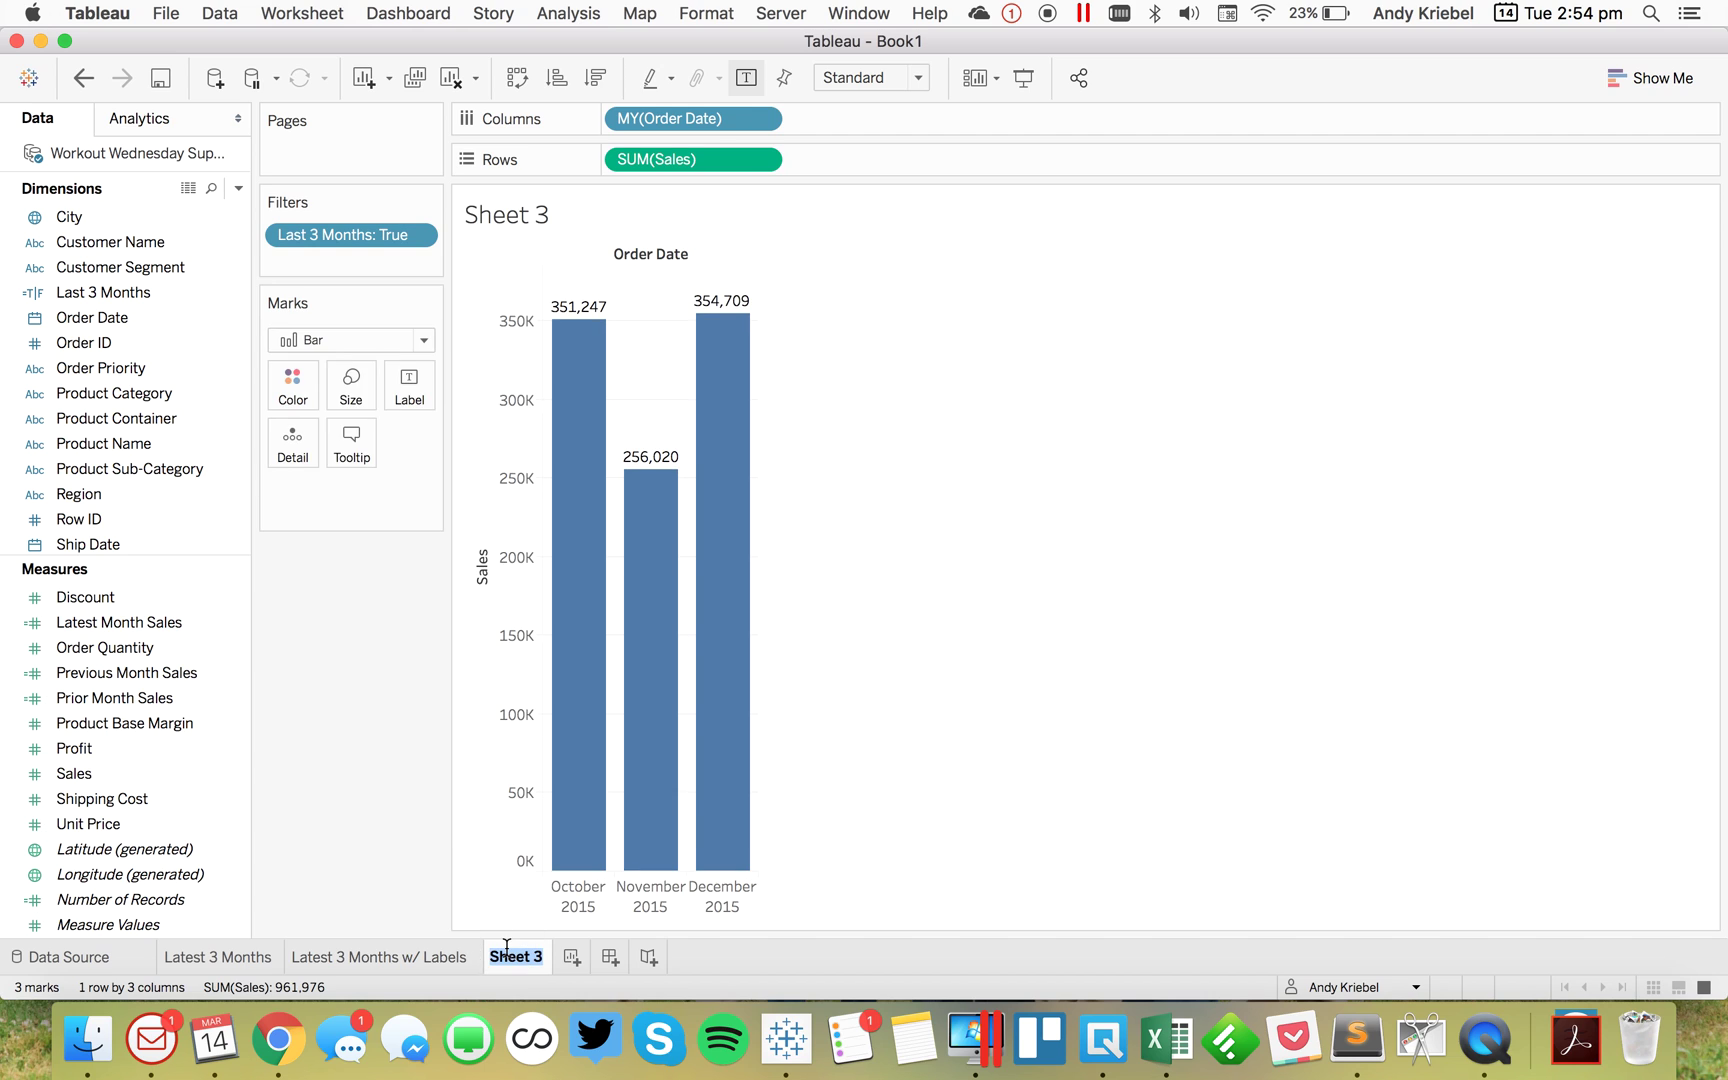
type("User-Defined Months")
key("Return")
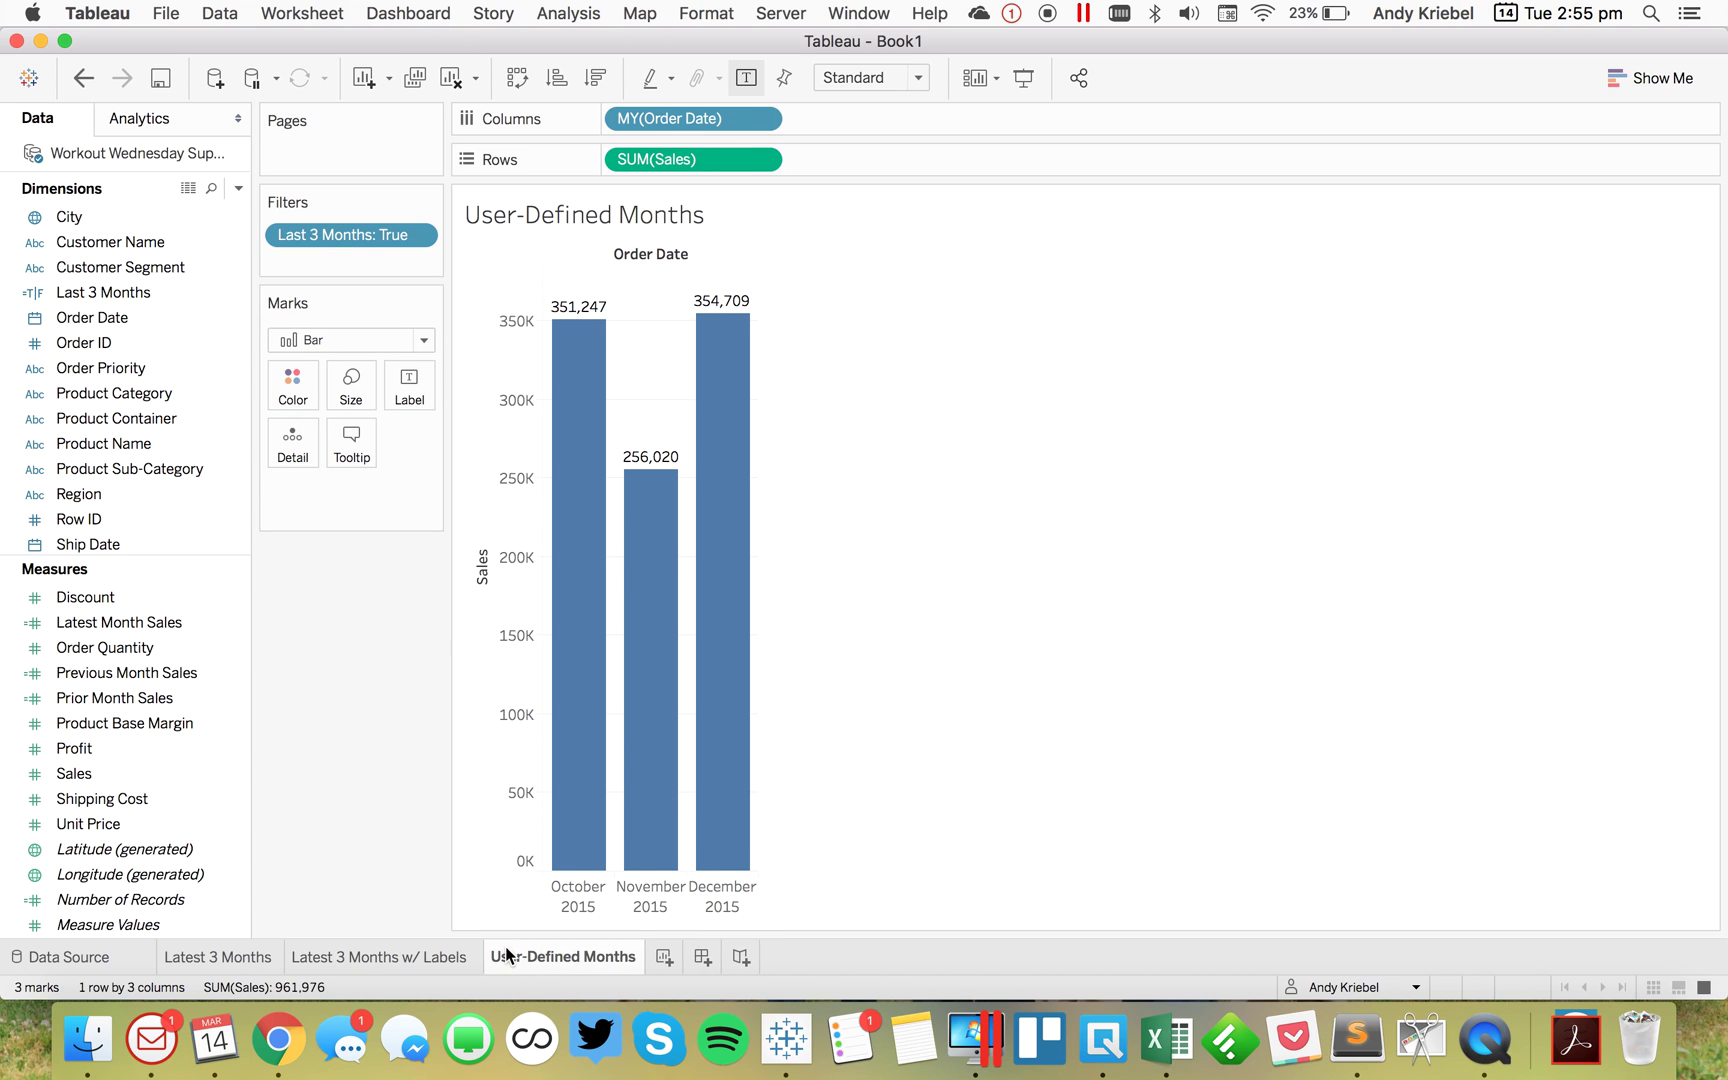
right_click(103, 294)
left_click(354, 800)
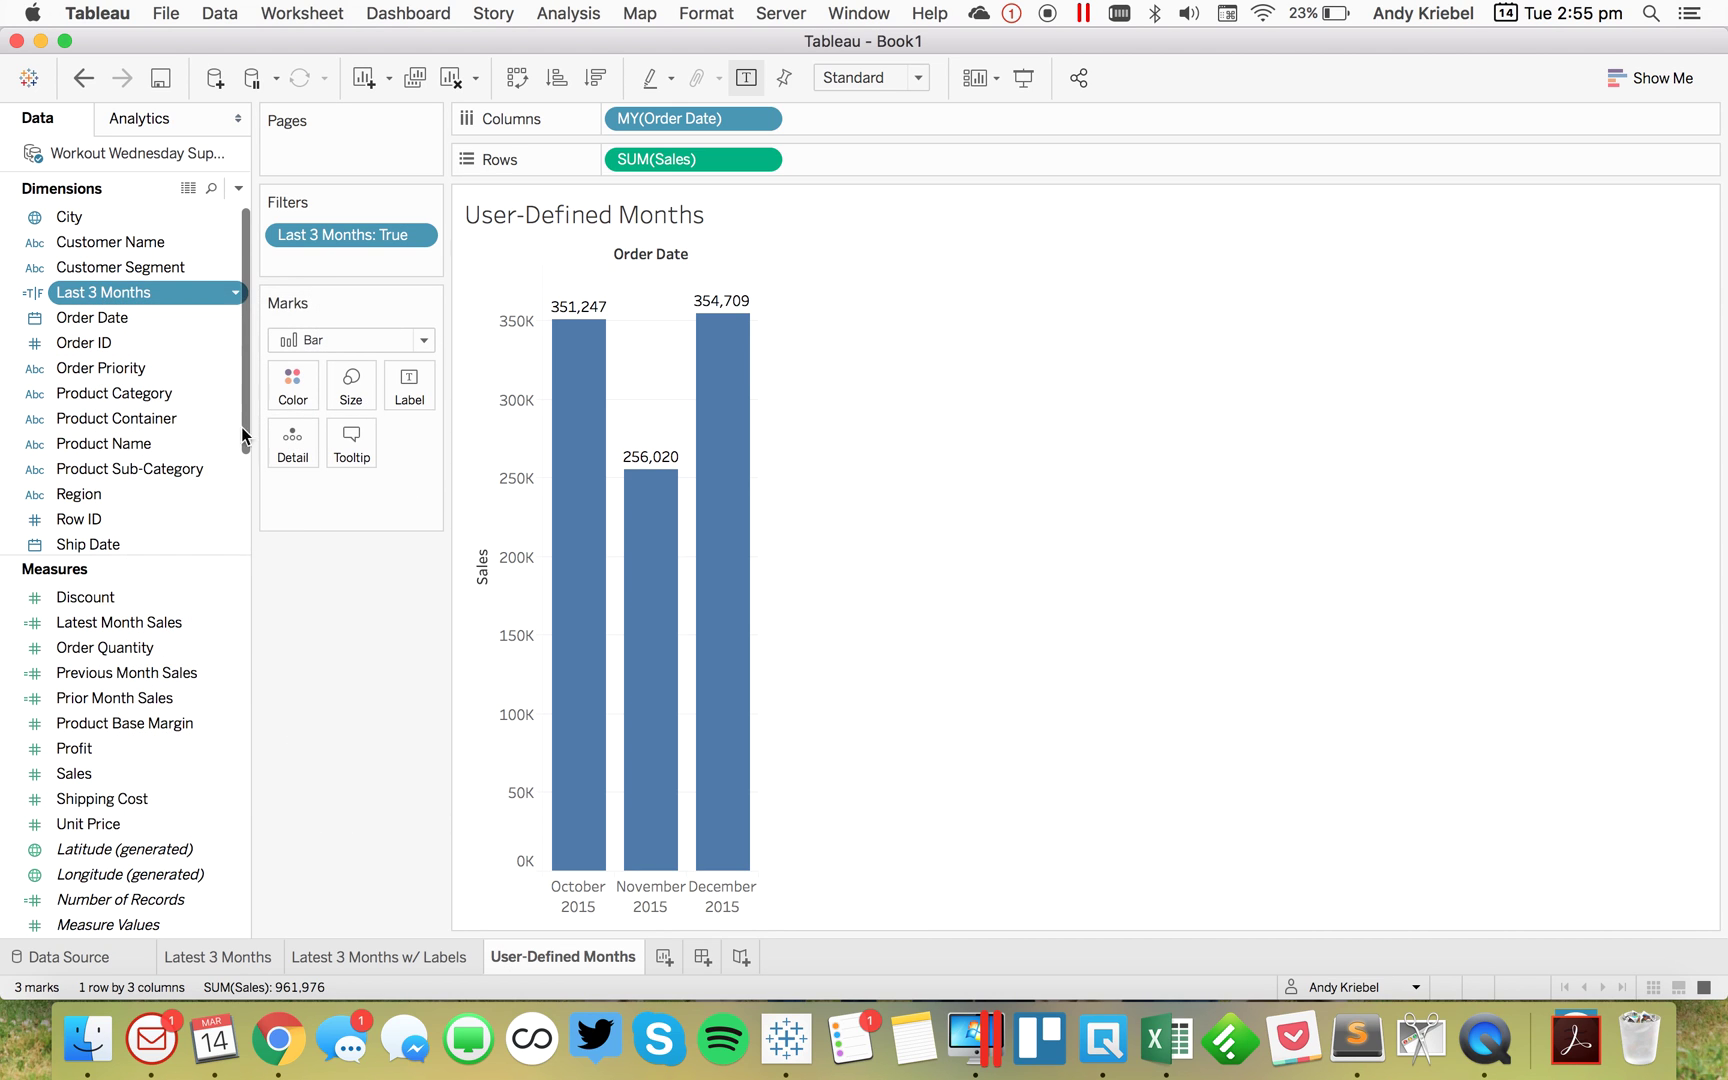
left_click(237, 189)
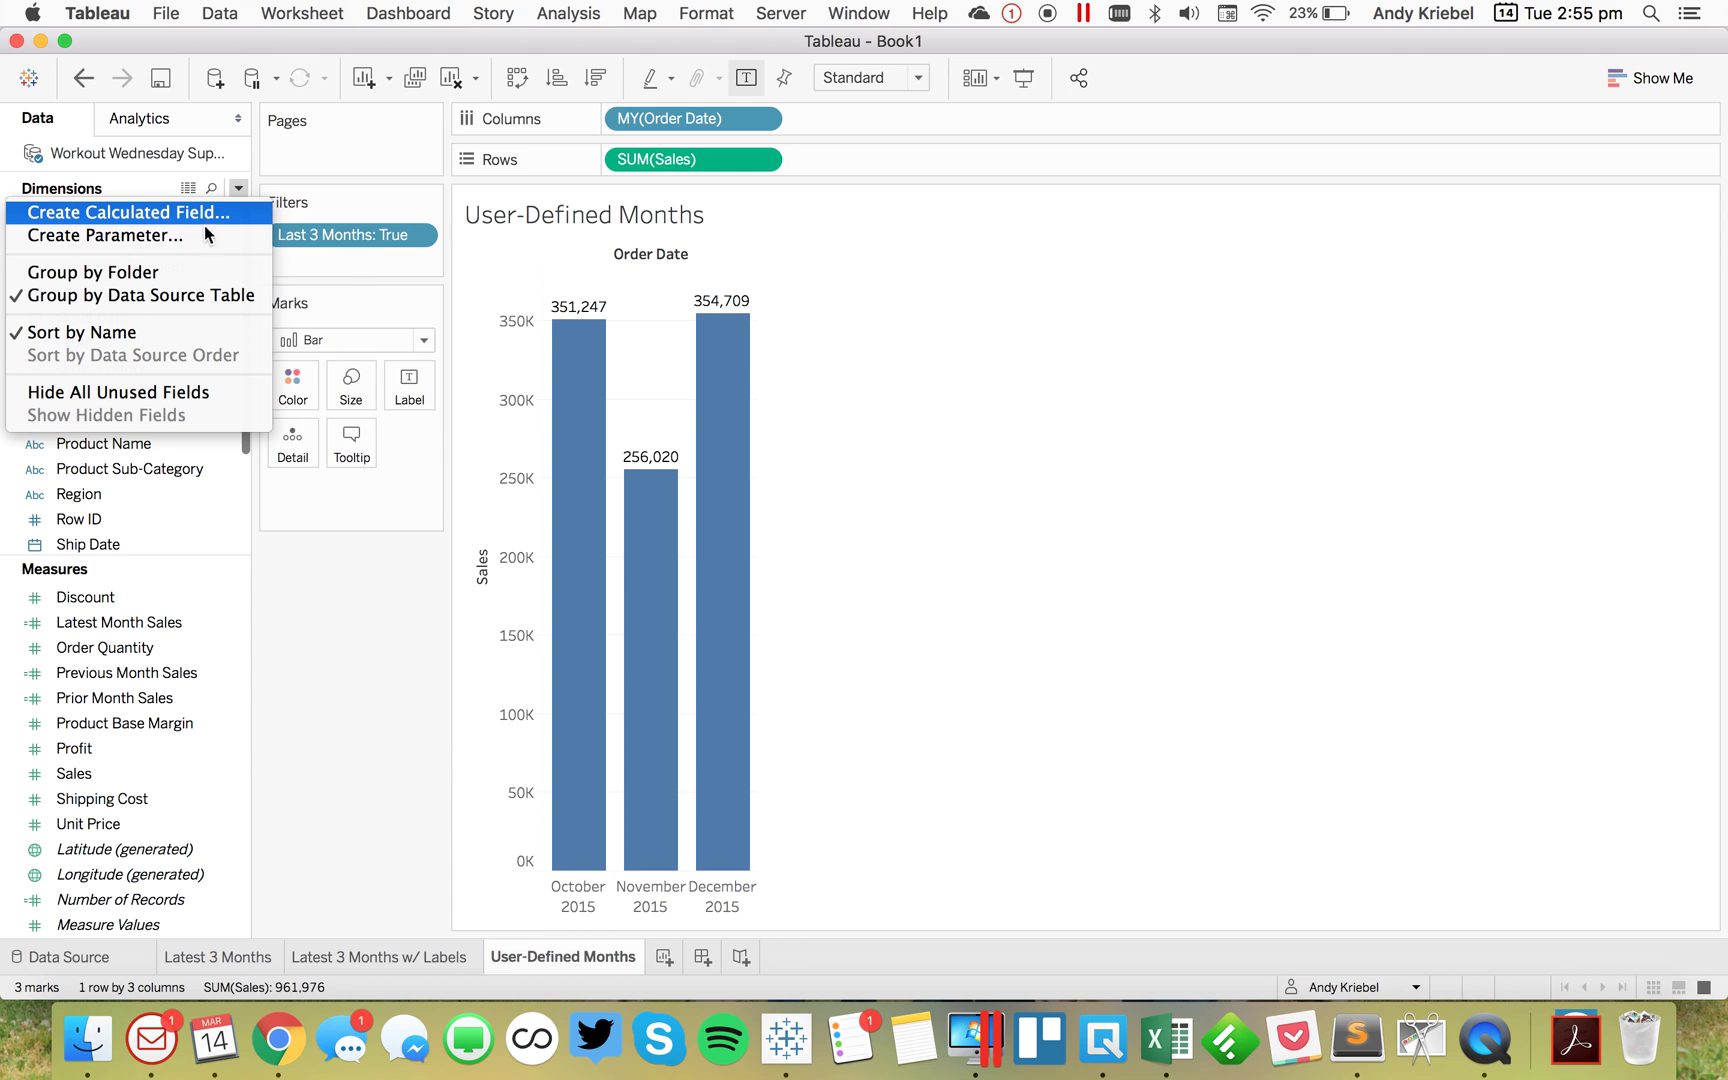
Create an Integer parameter named 'How many months?'
left_click(202, 235)
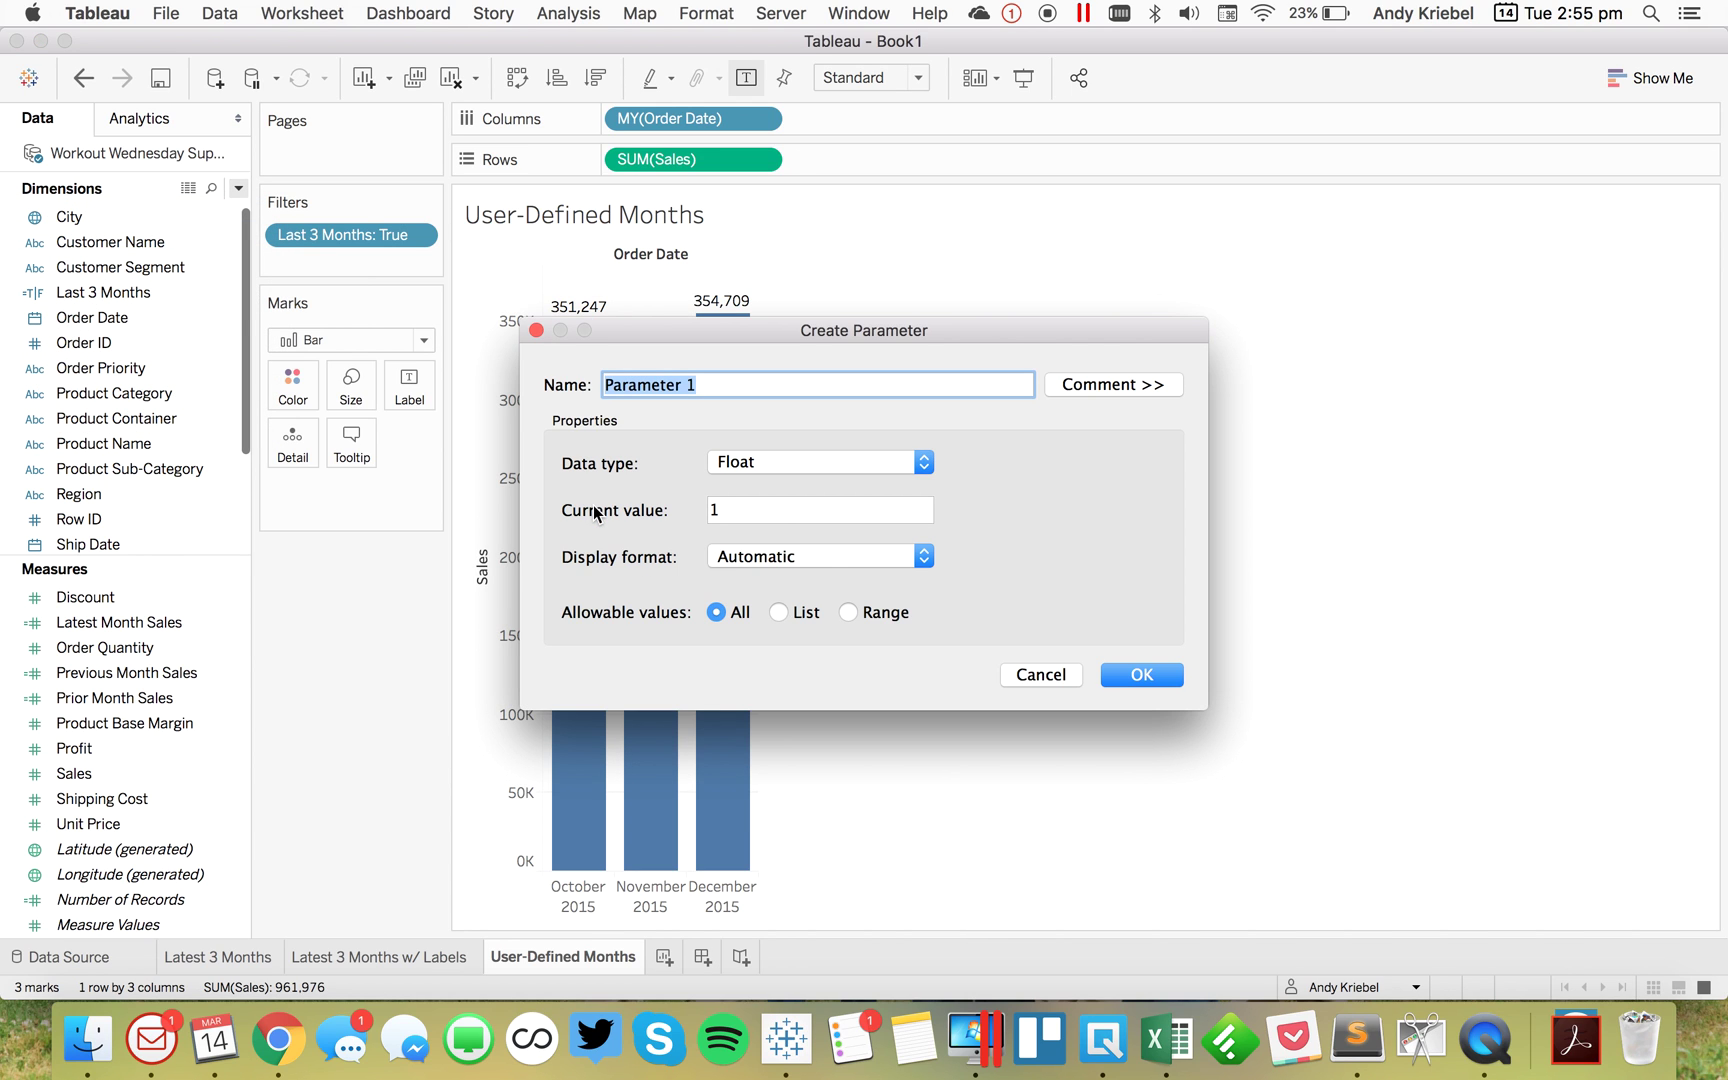
type("Choose")
key("BackSpace")
key("BackSpace")
key("BackSpace")
key("BackSpace")
key("BackSpace")
key("BackSpace")
type("How amny")
key("BackSpace")
key("BackSpace")
key("BackSpace")
key("BackSpace")
type("many months?")
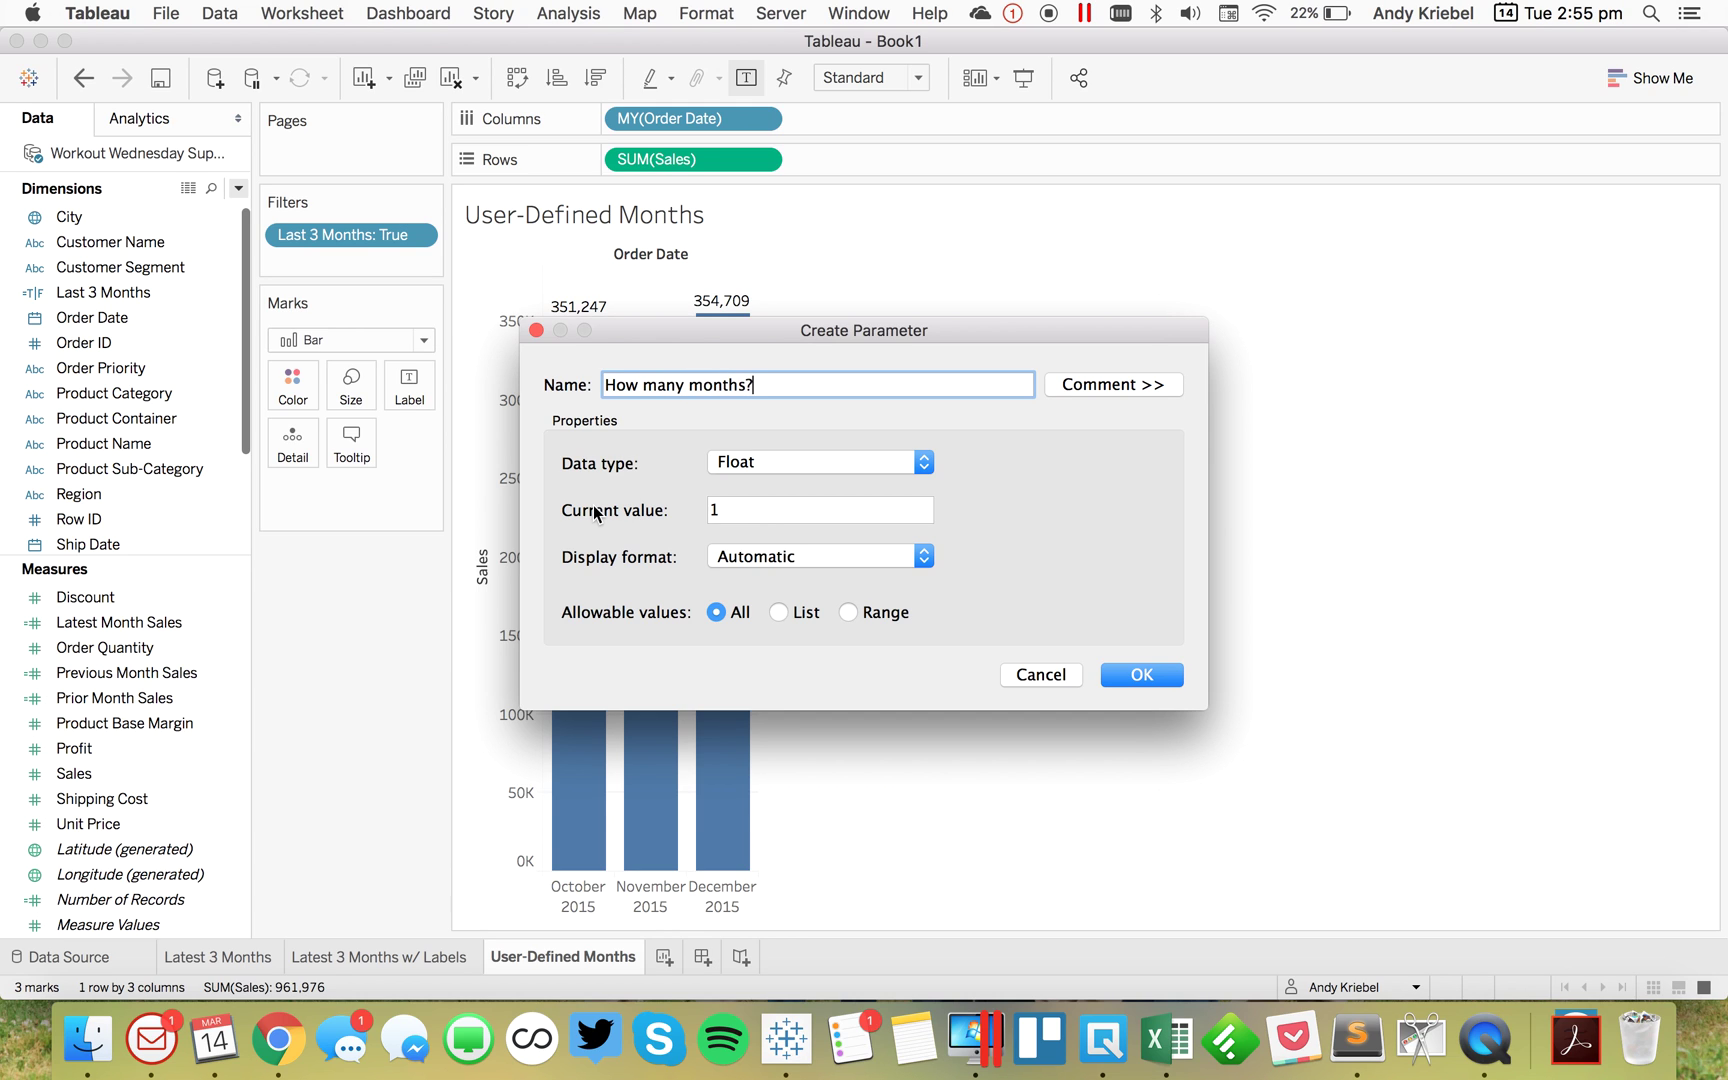
left_click(790, 468)
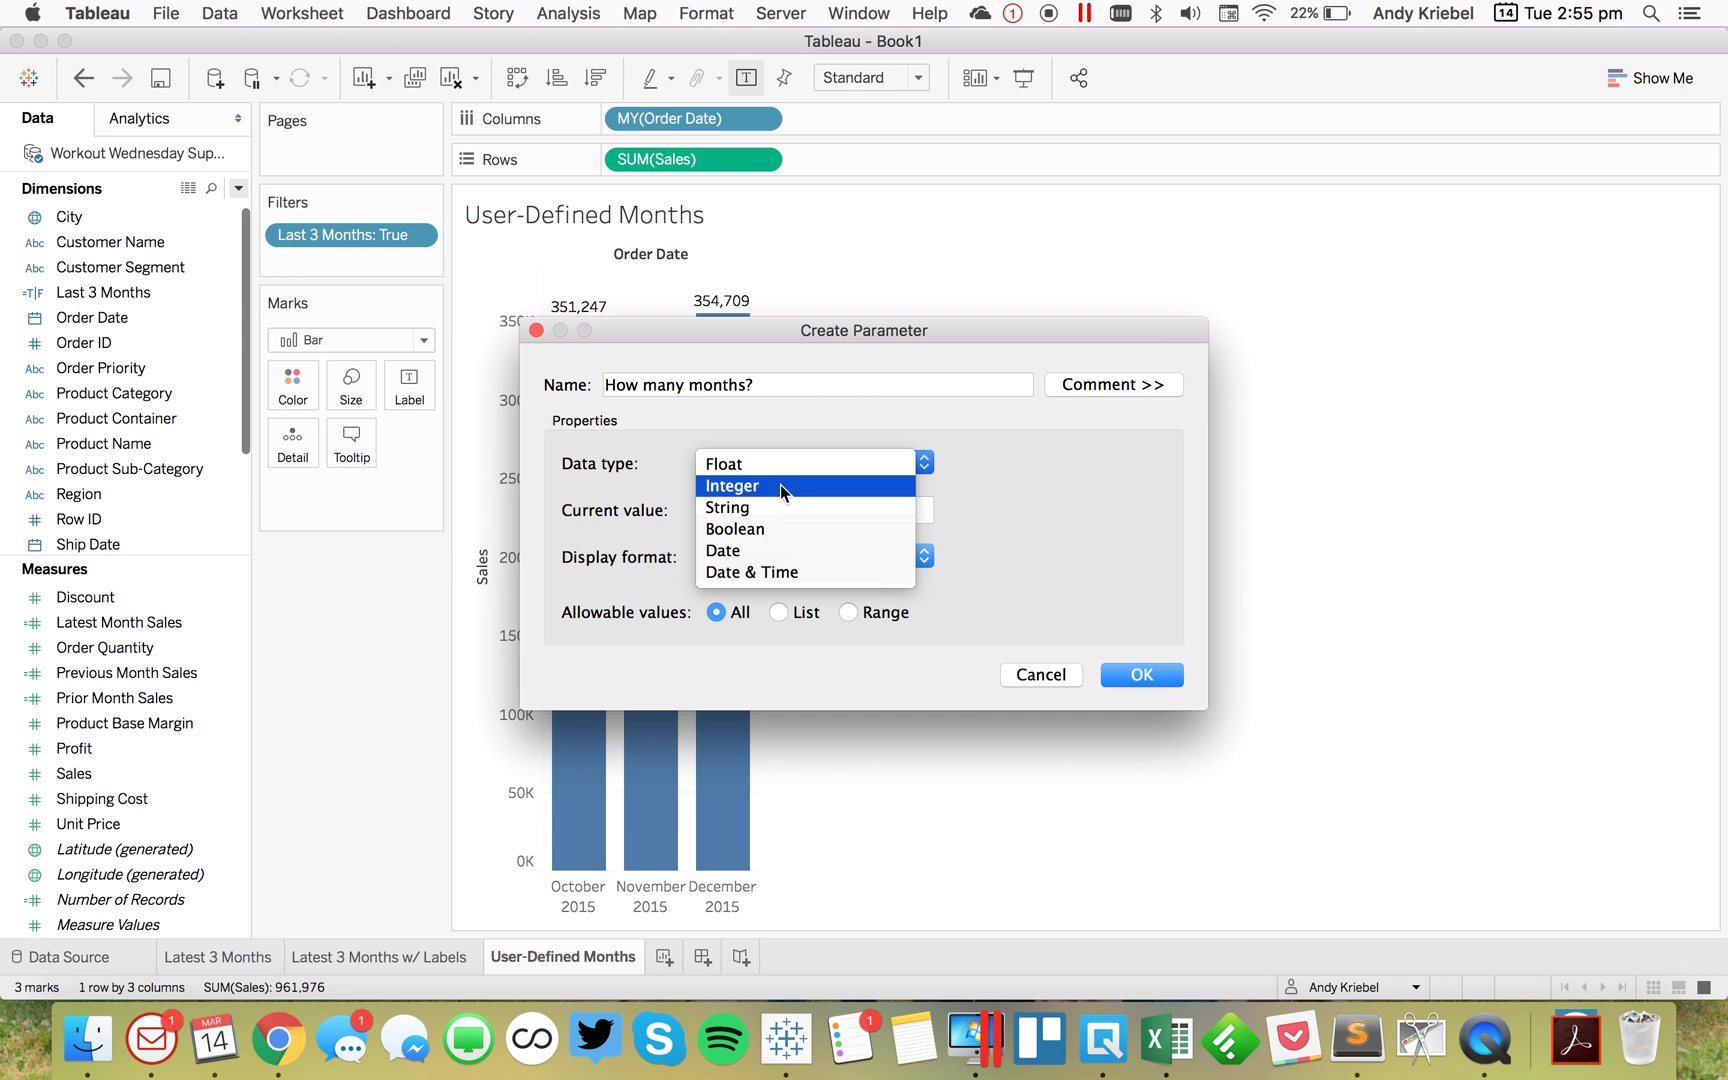
left_click(780, 485)
left_click(1112, 674)
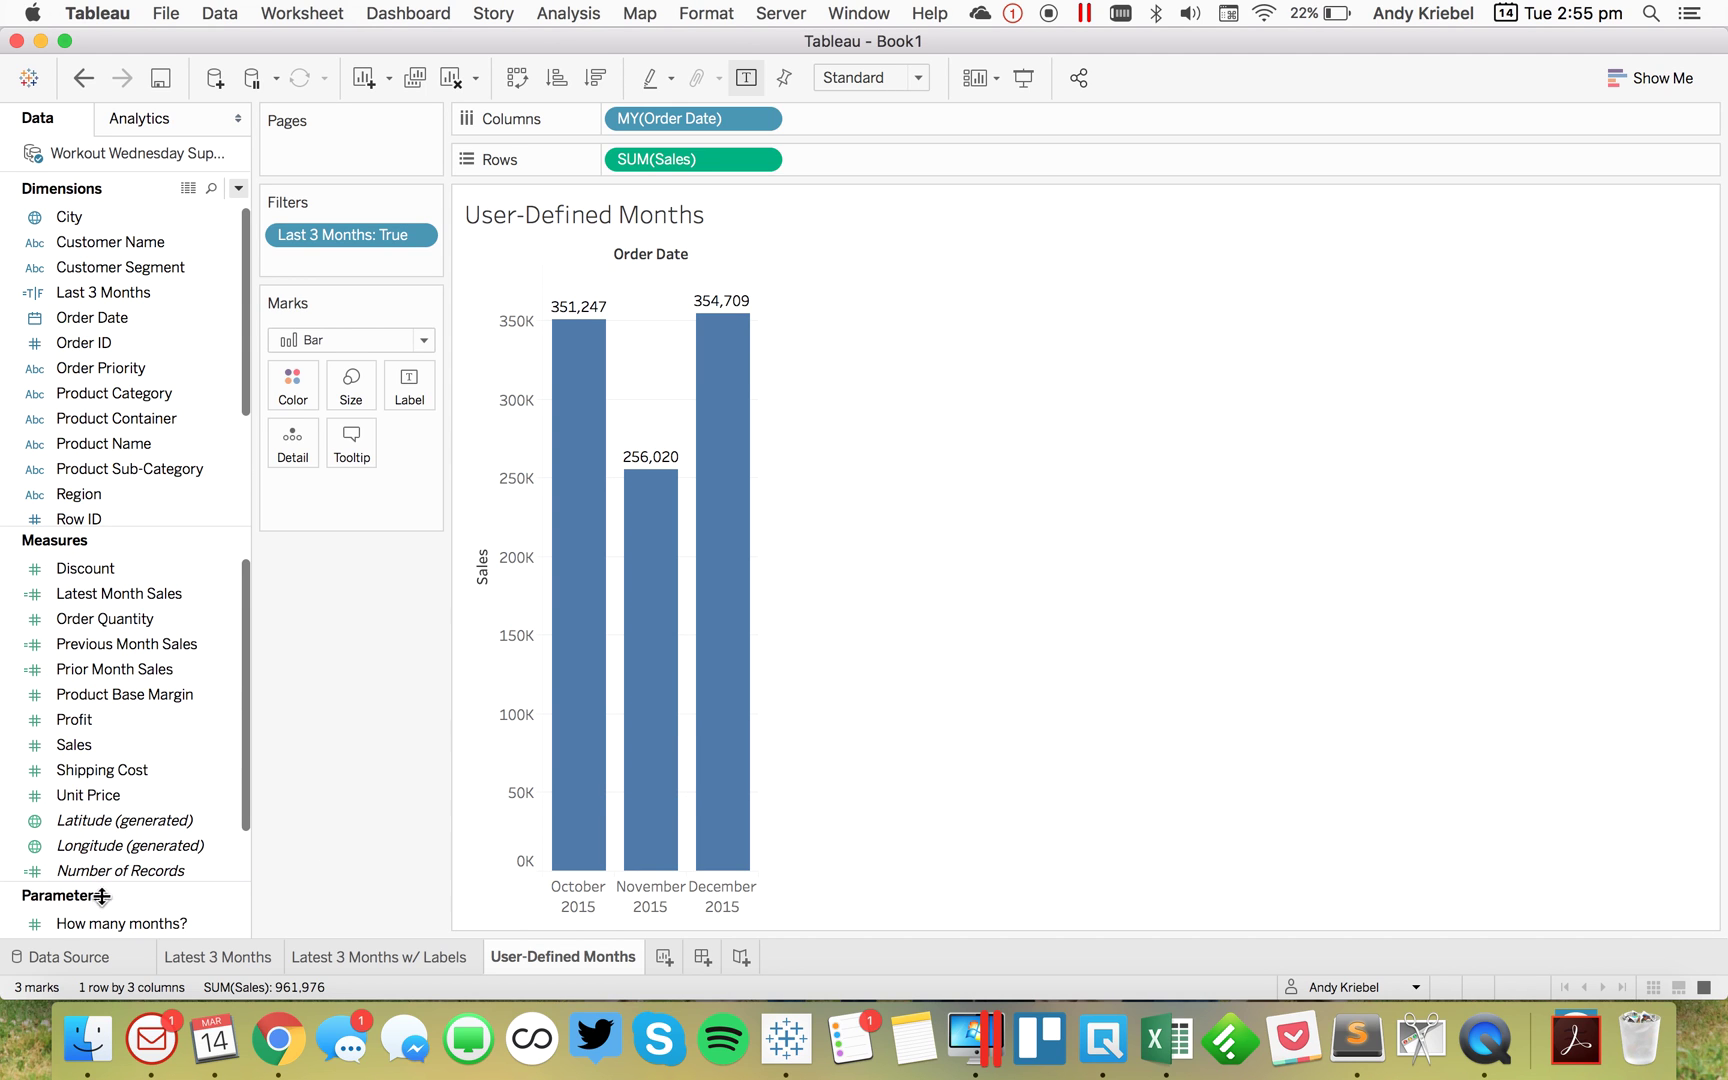
Show the How many months? parameter control beside the chart, currently set to 1
left_click(90, 922)
right_click(88, 922)
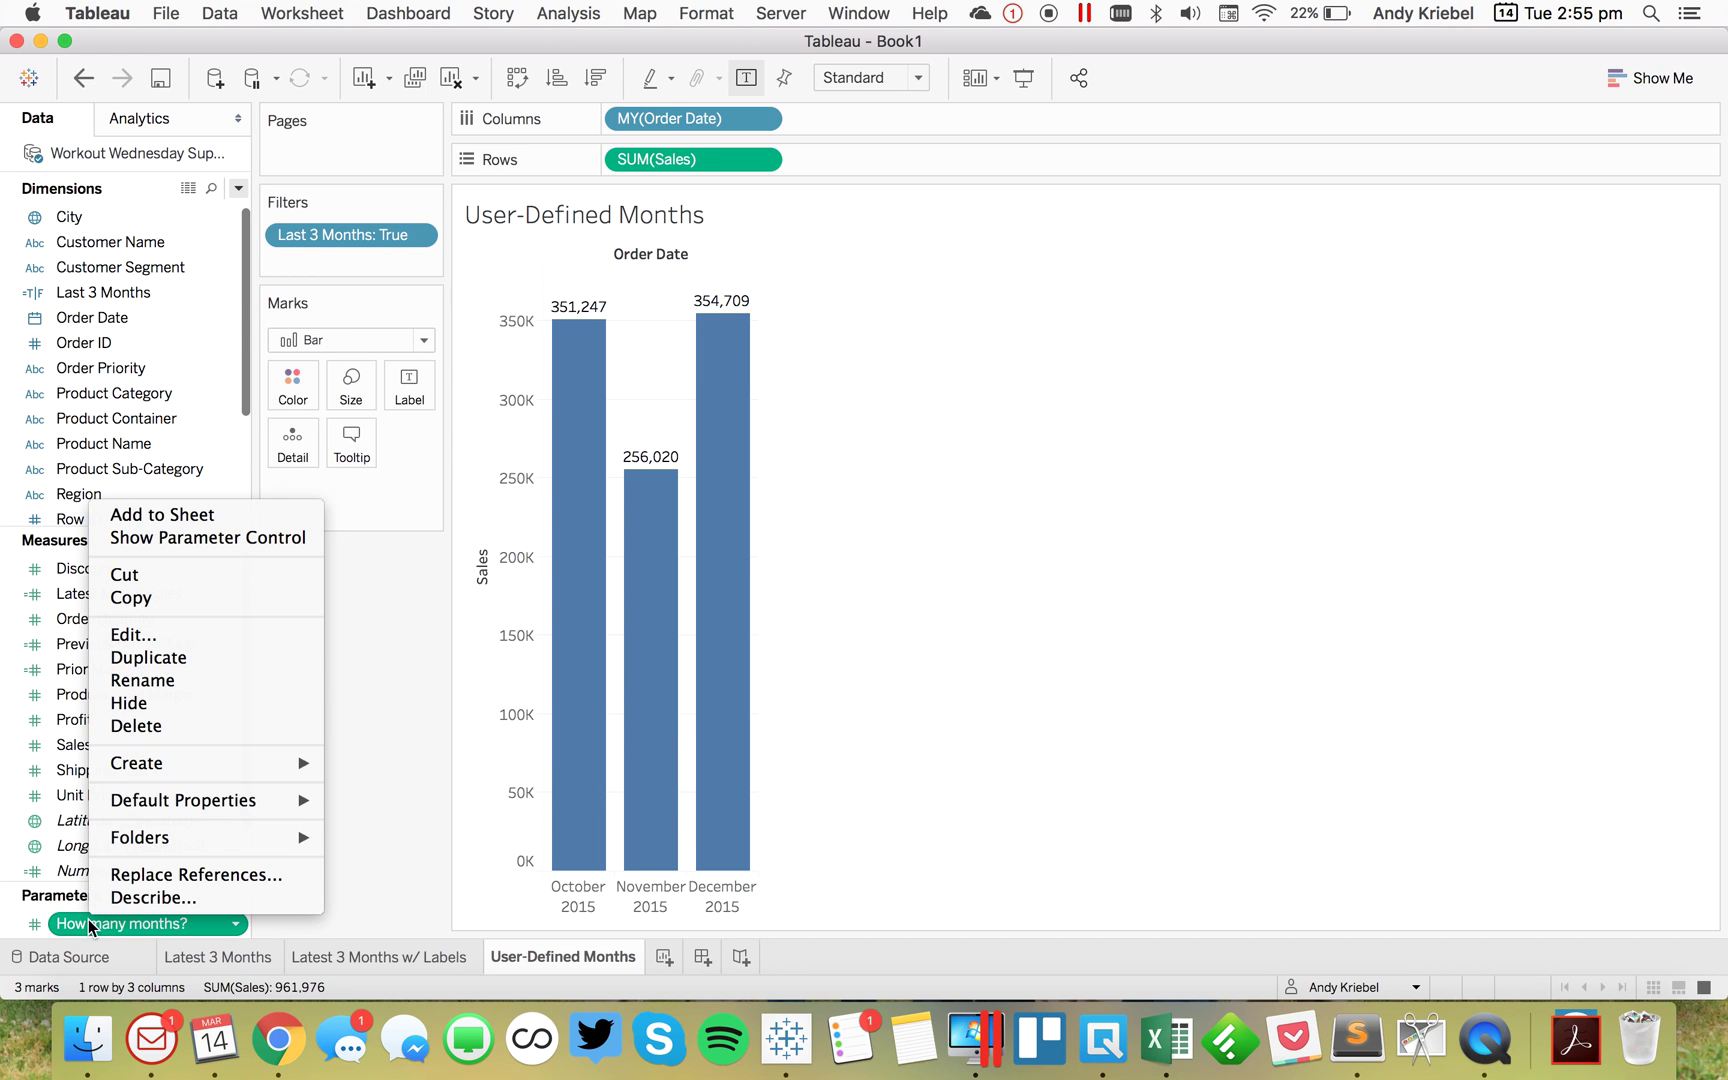
left_click(185, 537)
left_click(1594, 238)
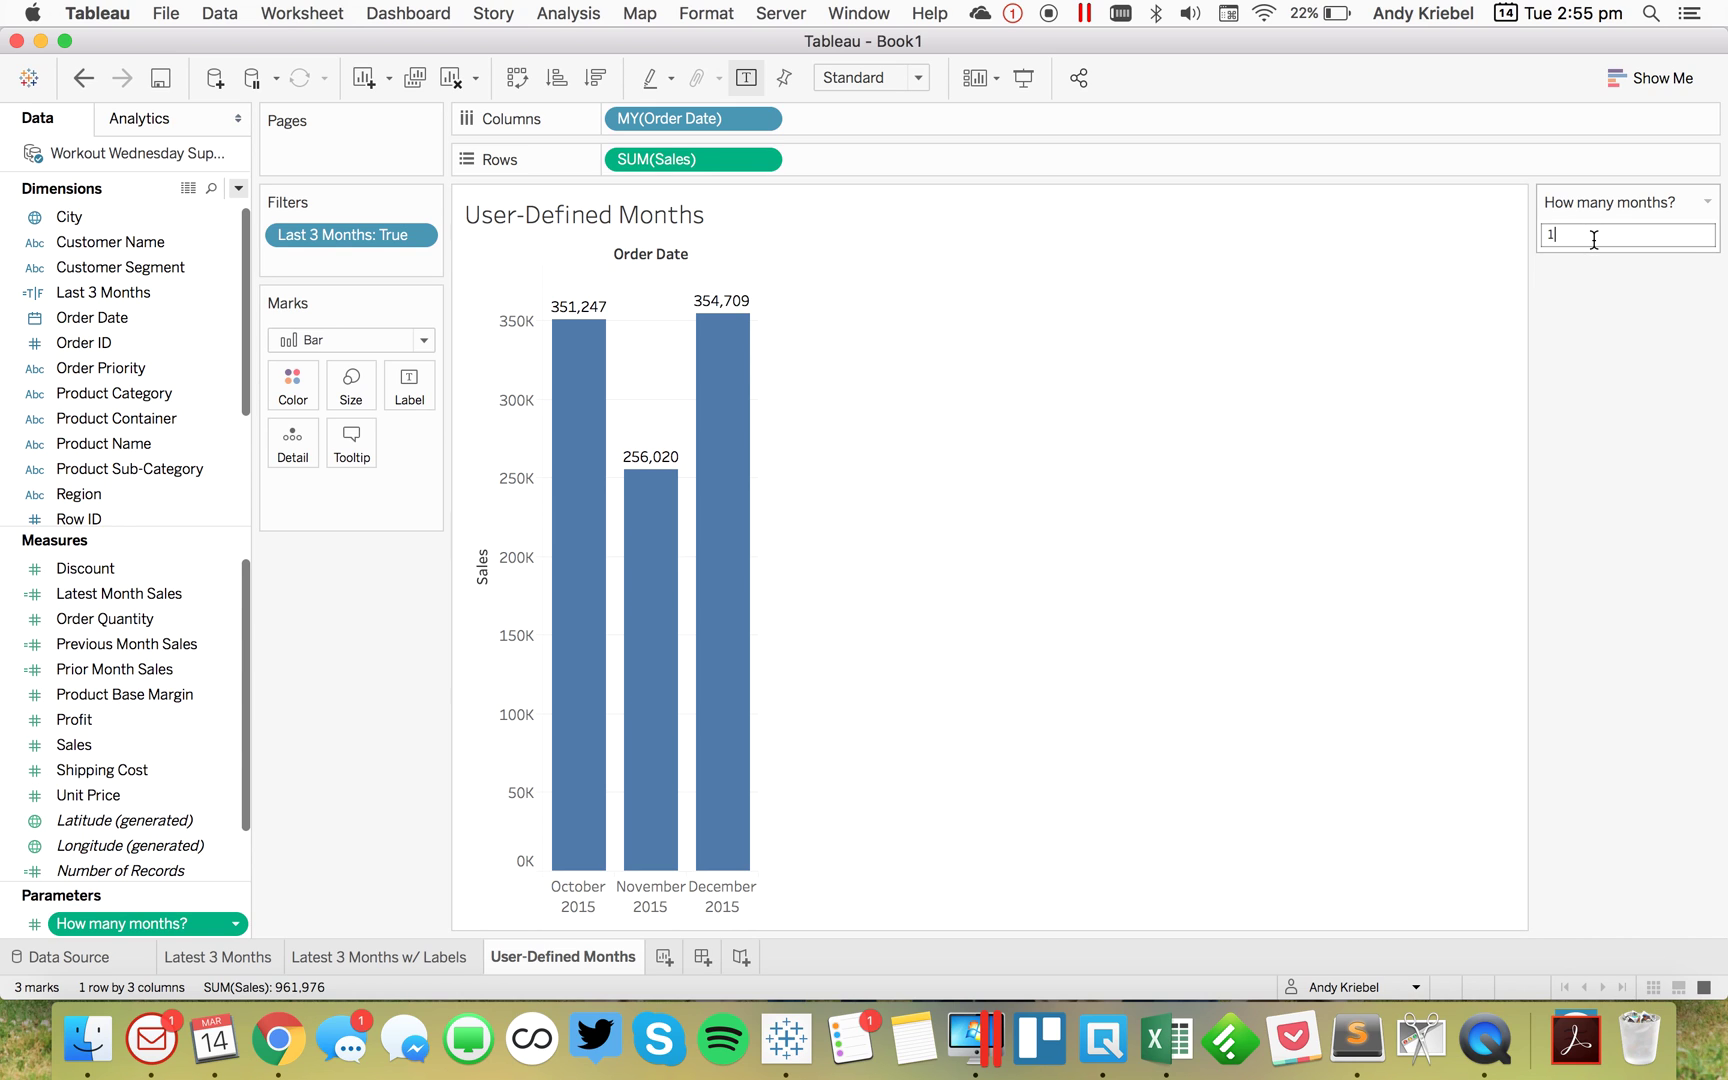
Copy Last 3 Months into 'Last N Months', replacing '=2' so it tests < [How many months?]
right_click(126, 292)
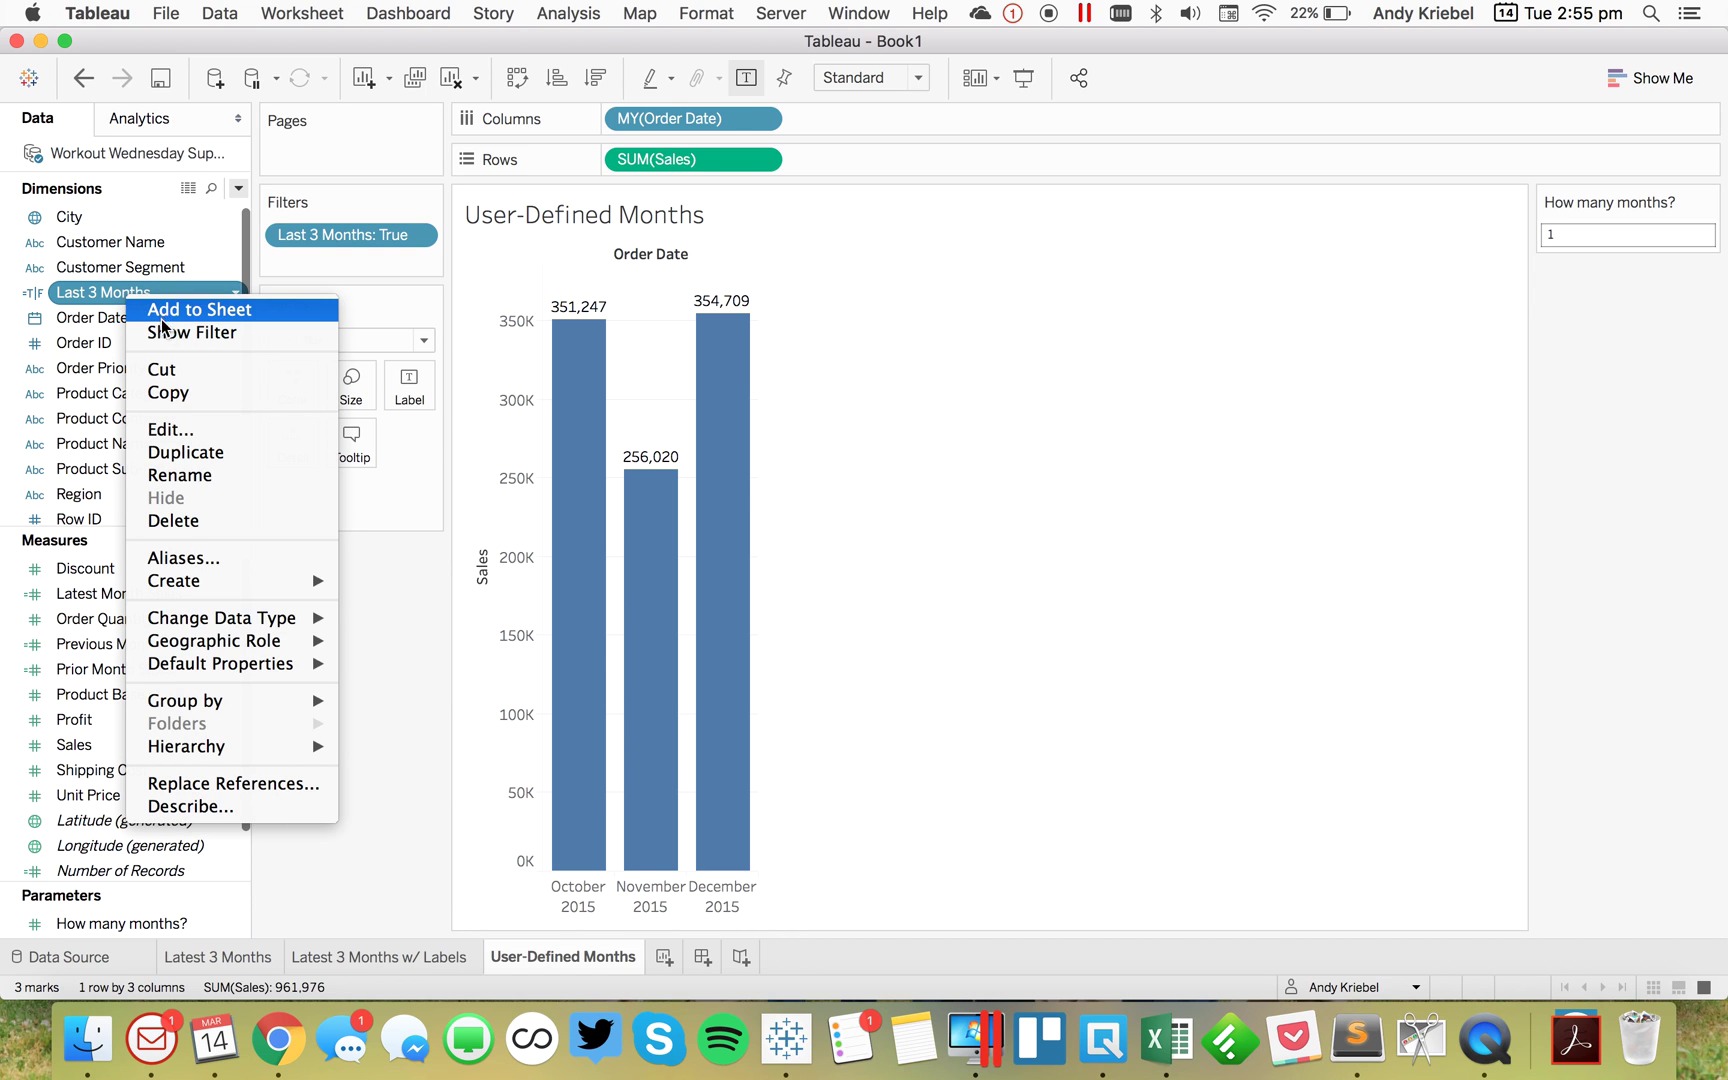
left_click(186, 452)
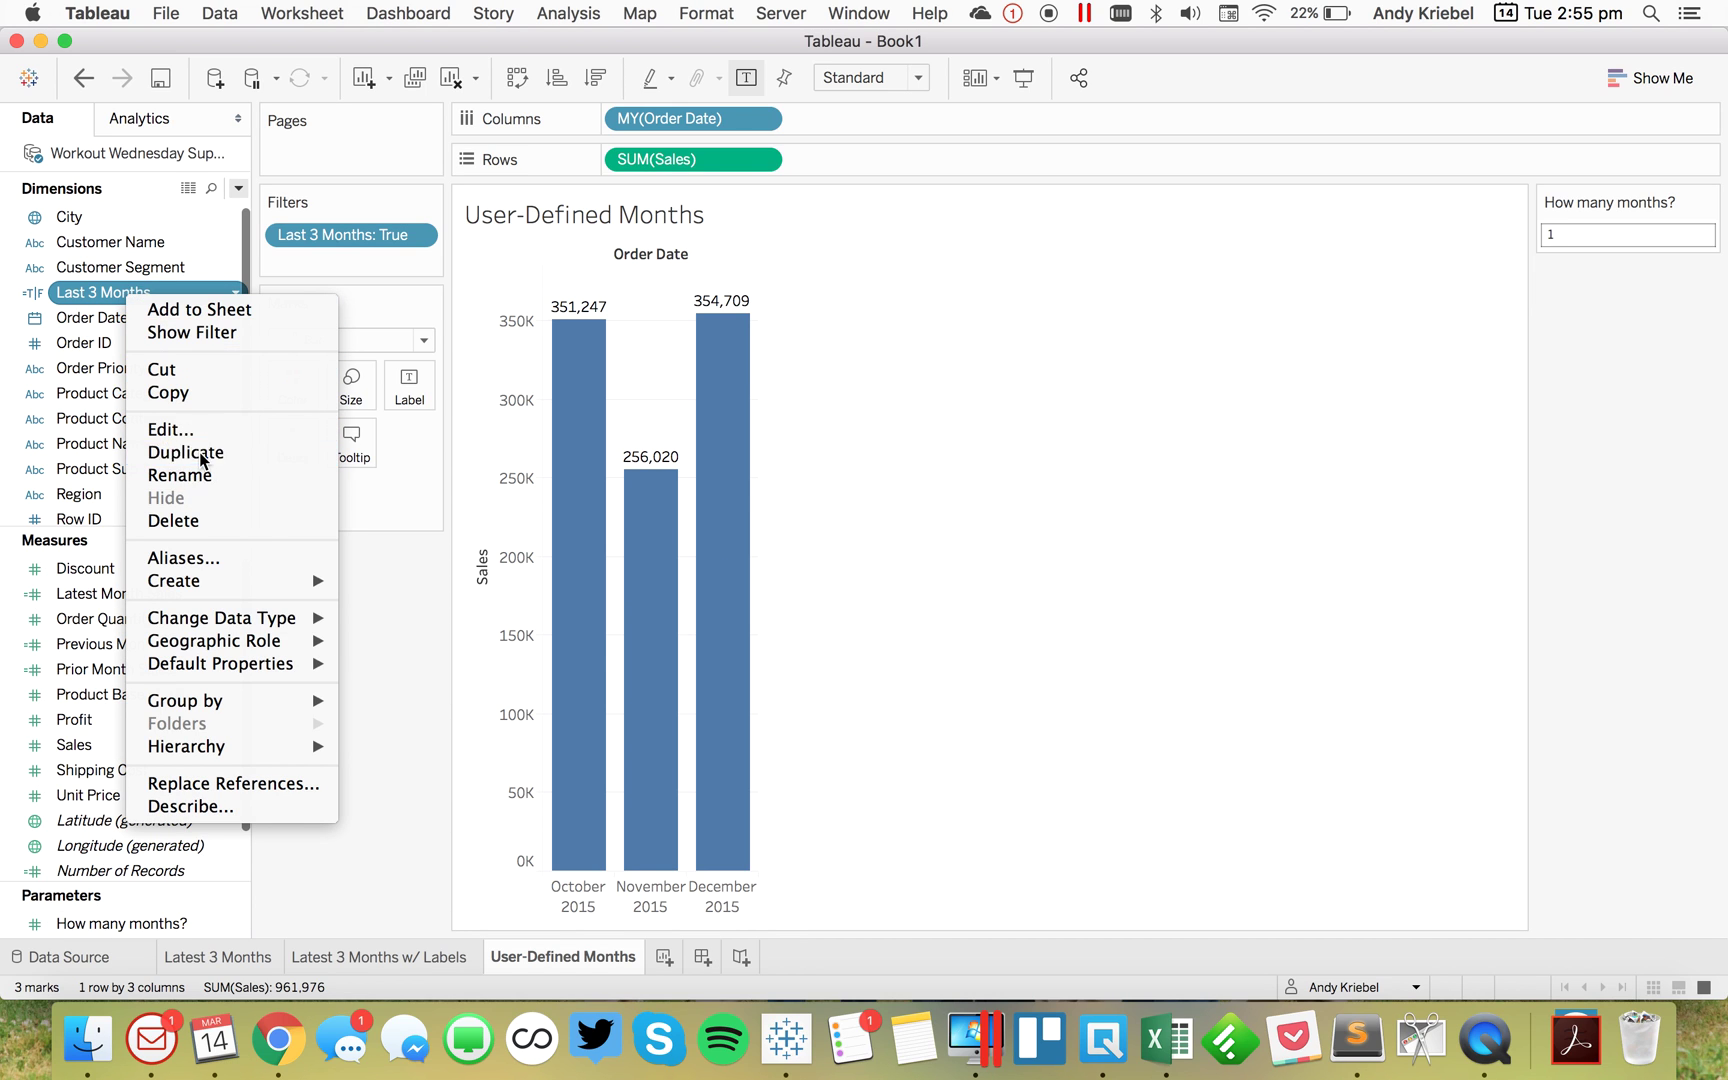
right_click(113, 320)
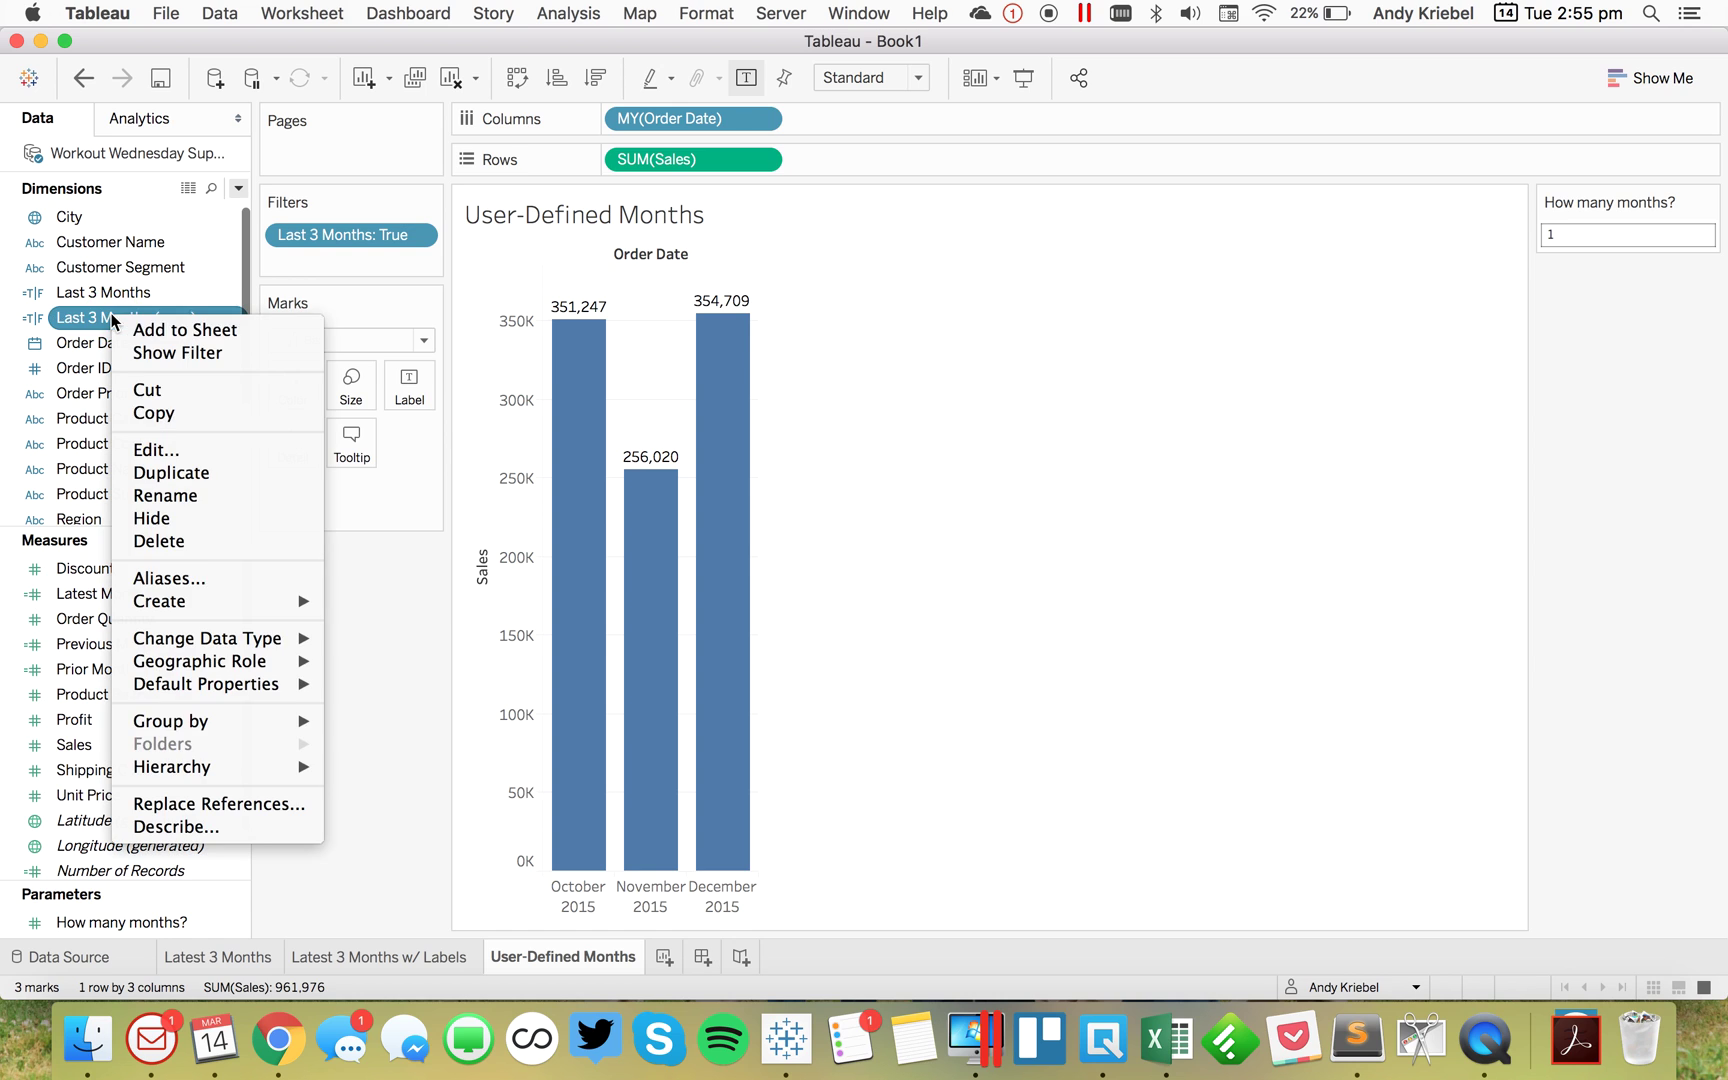
left_click(143, 441)
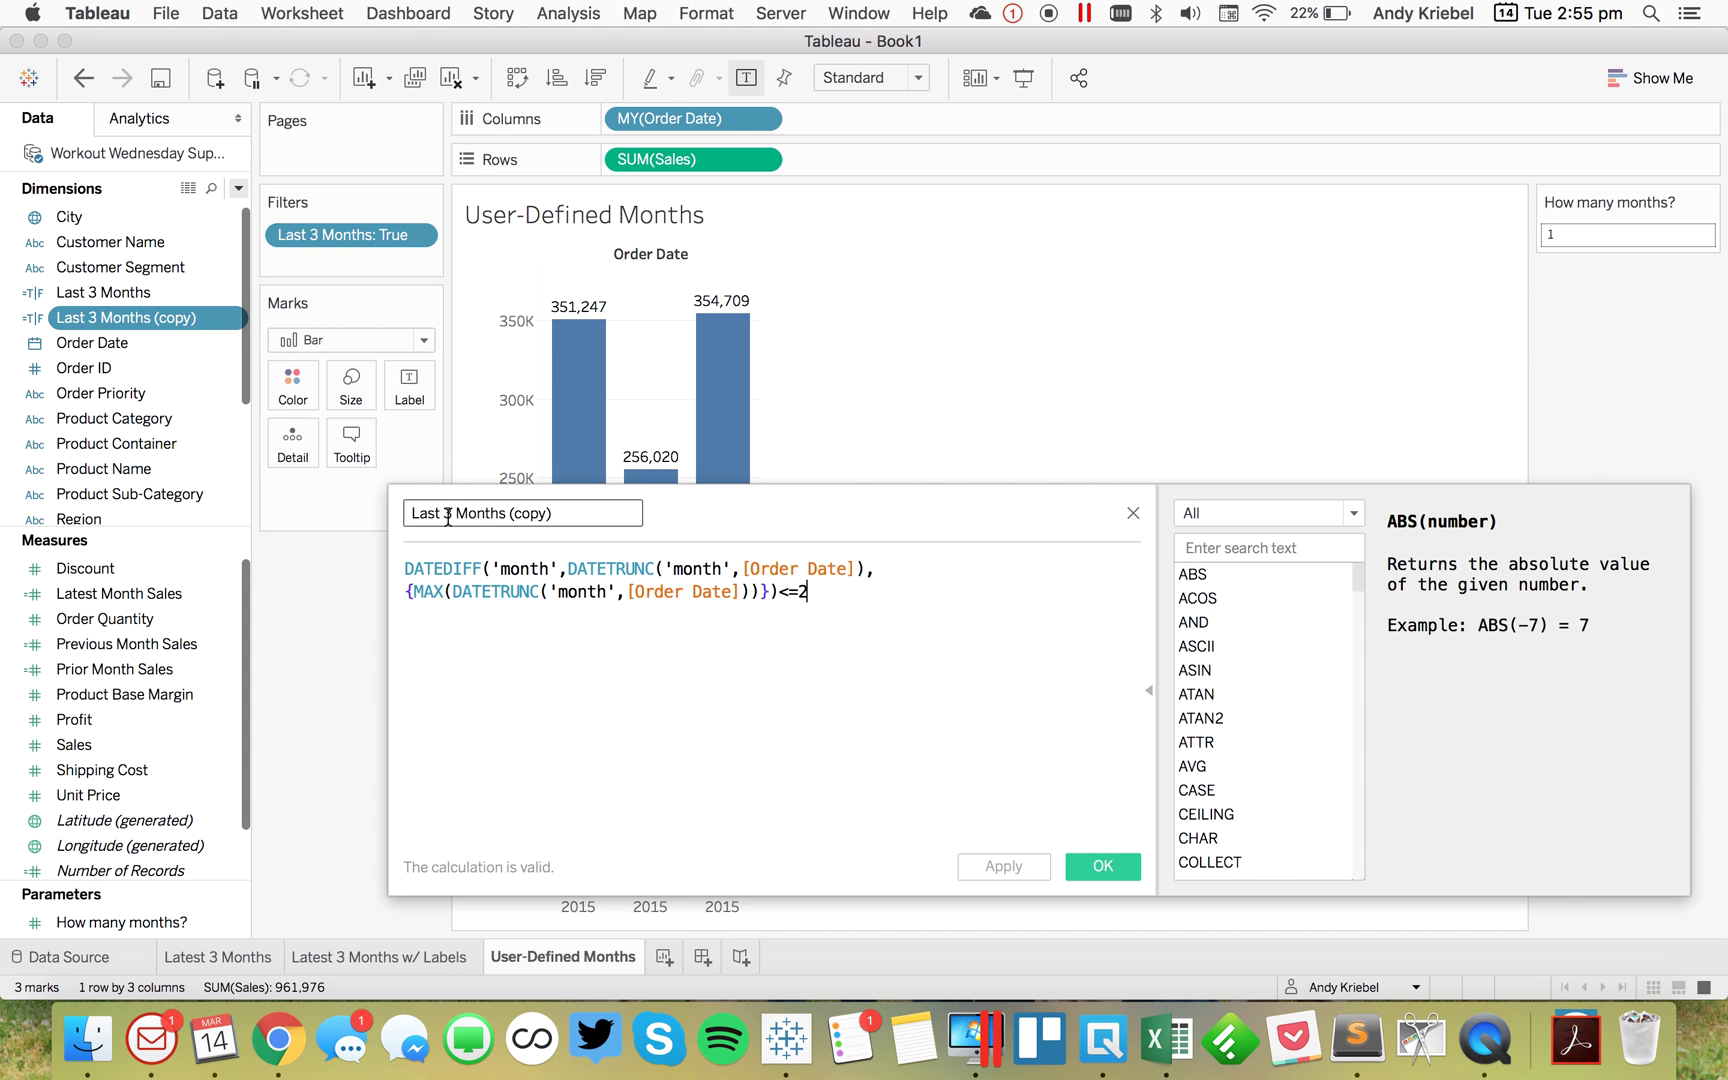
left_click_drag(445, 513, 641, 502)
type("N Months")
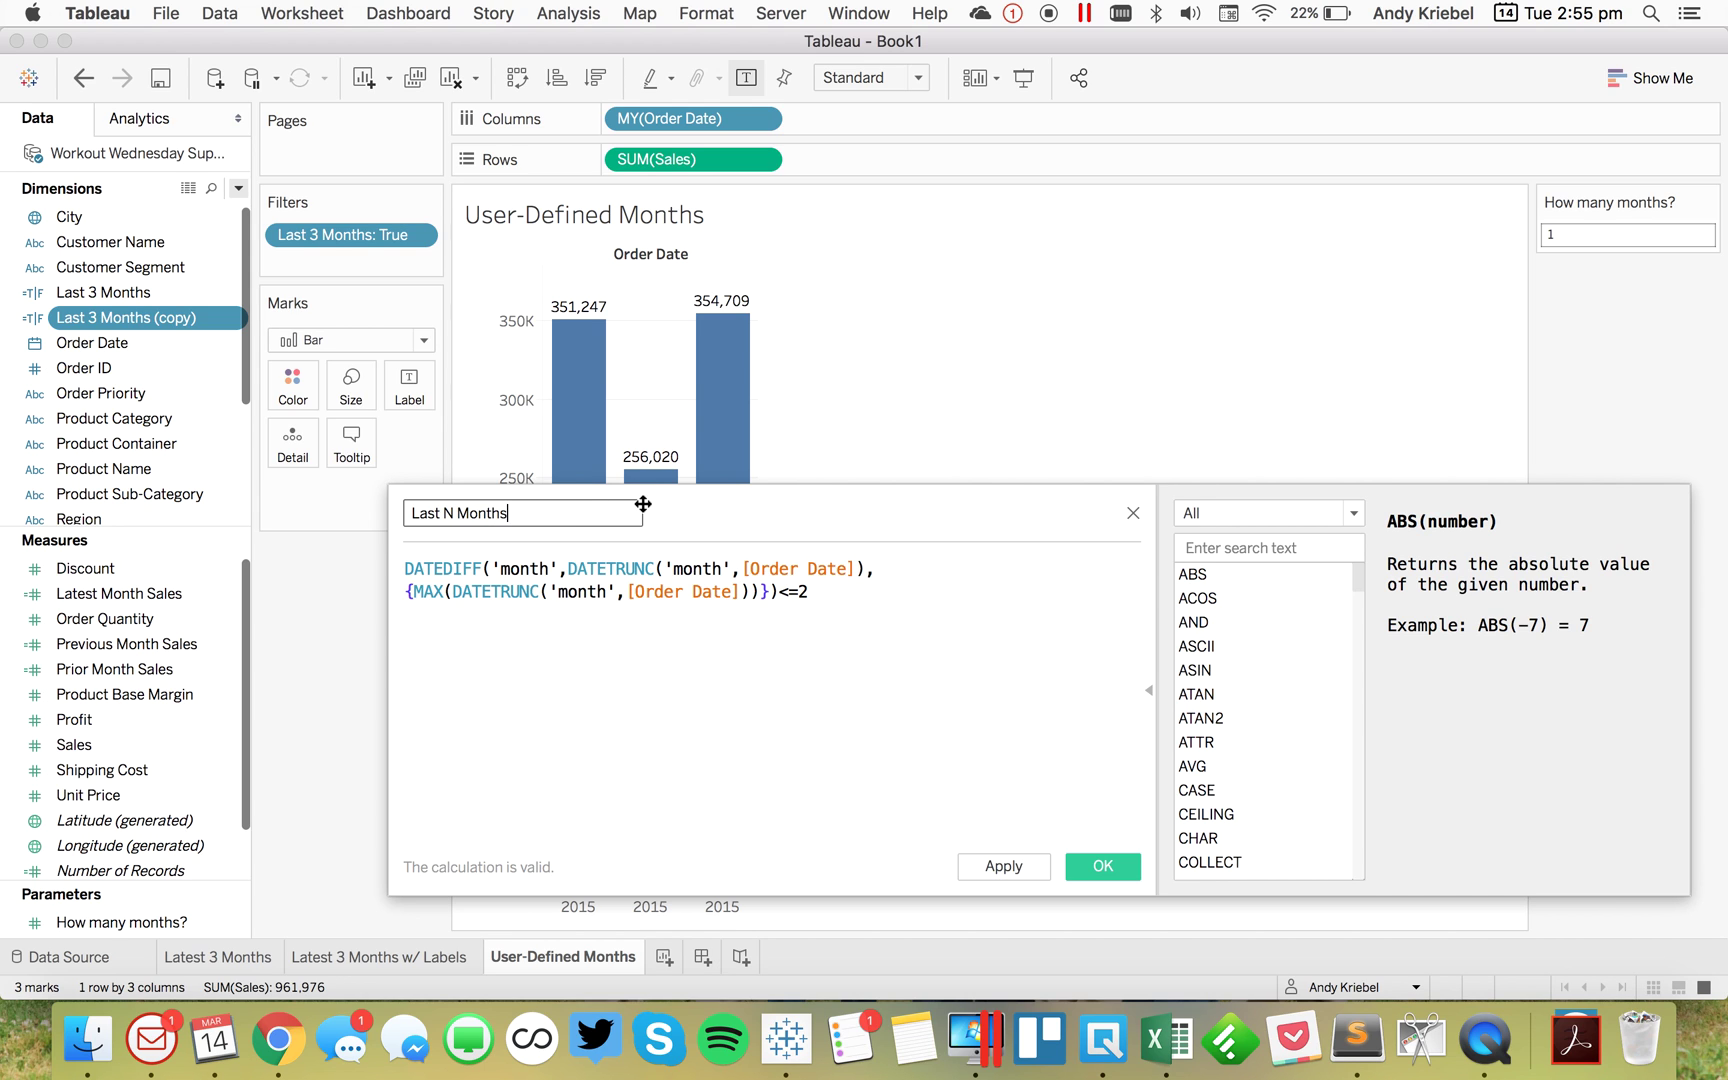
left_click(821, 587)
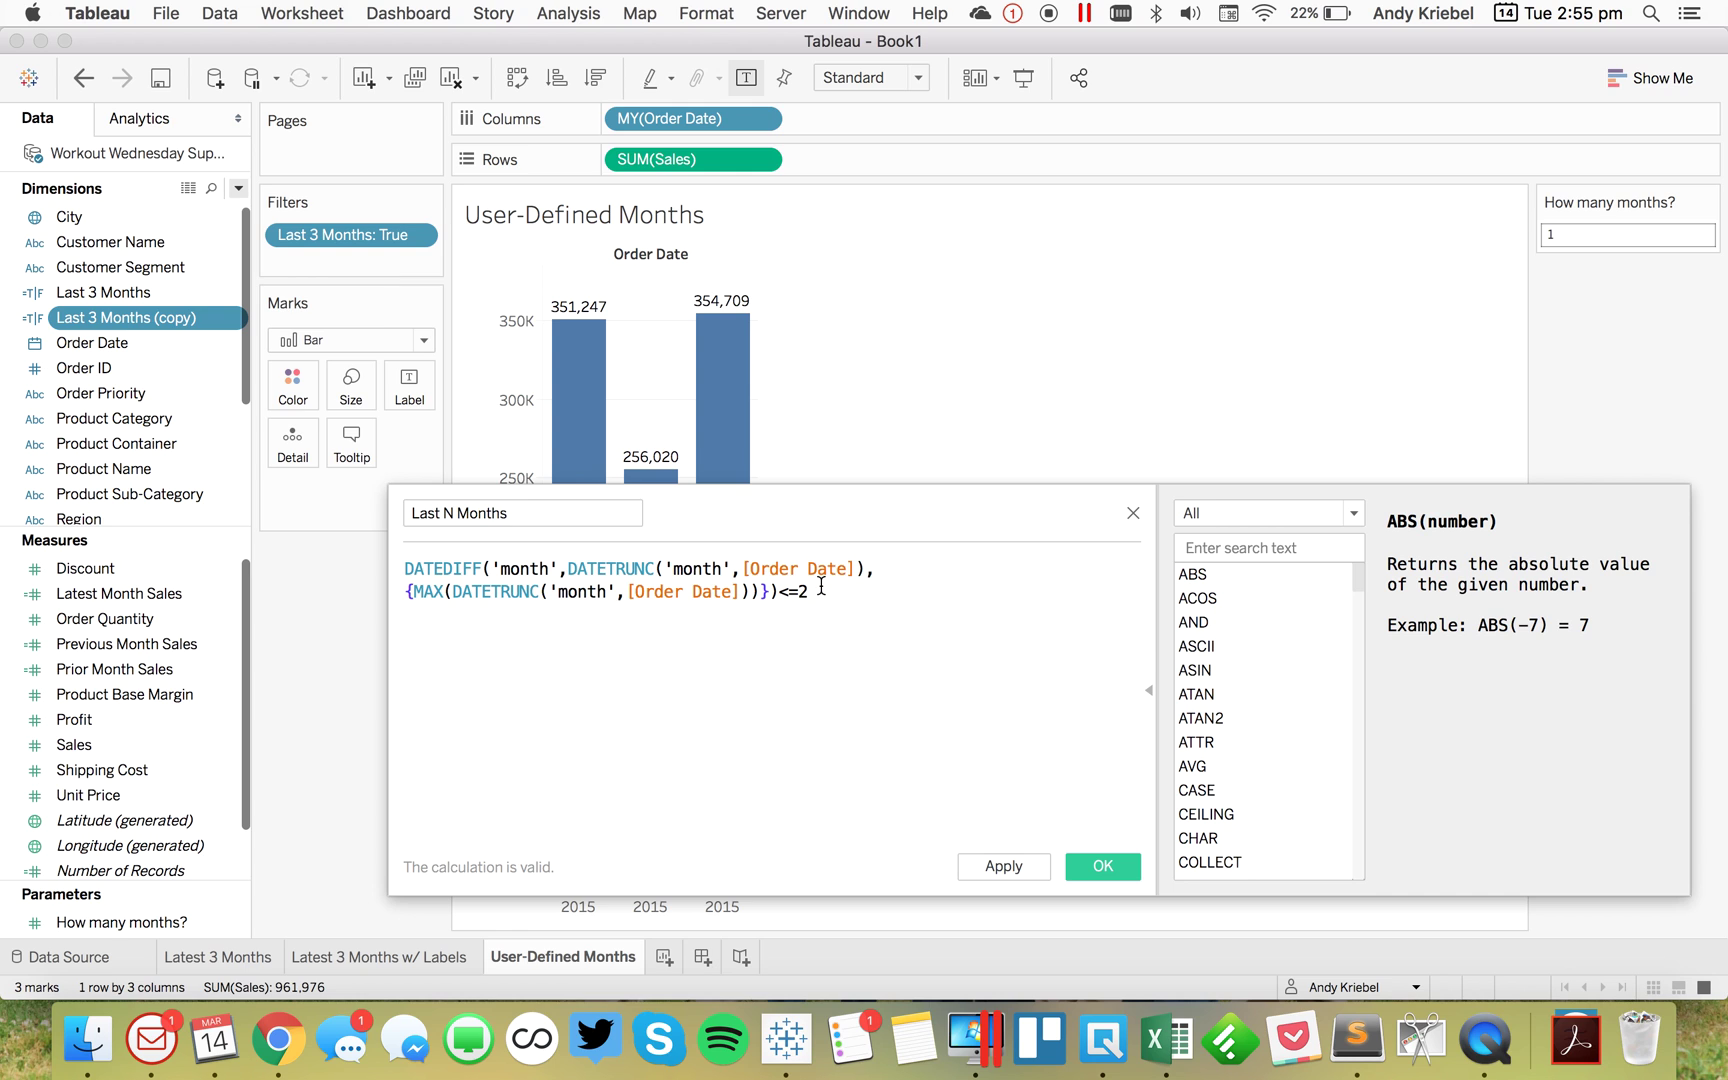
key("BackSpace")
key("BackSpace")
left_click_drag(110, 922, 845, 683)
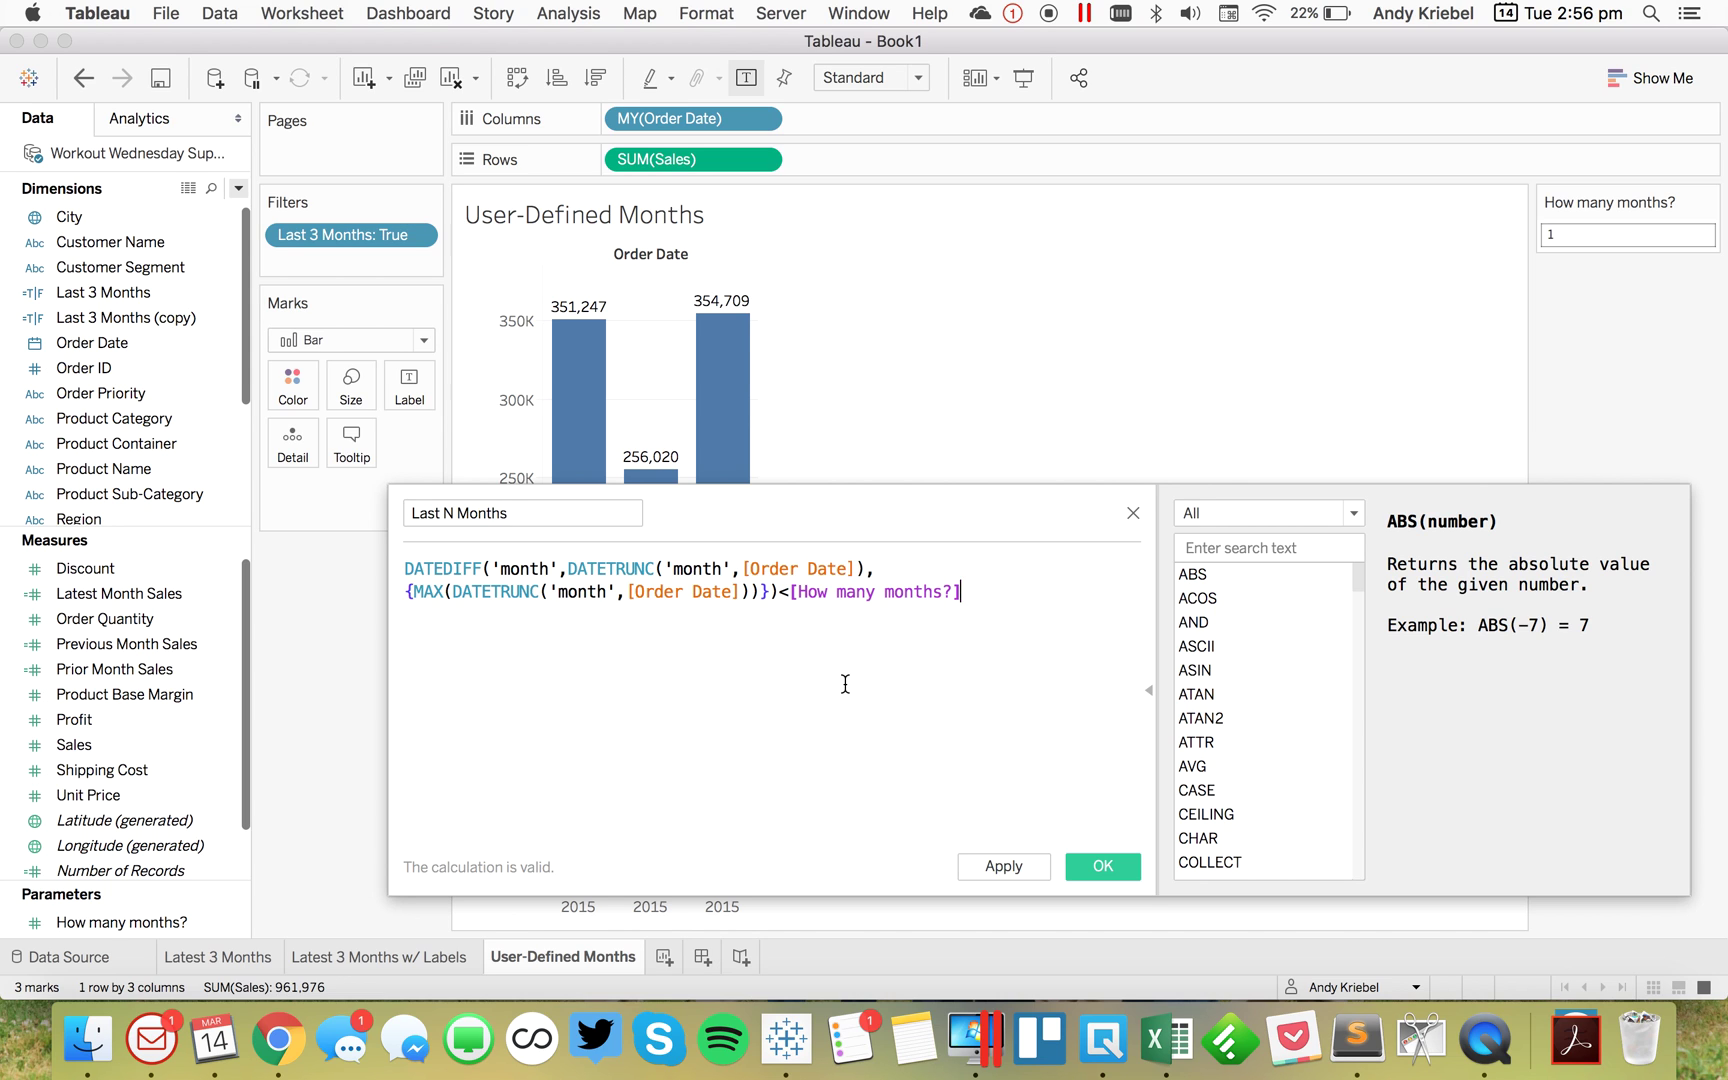
left_click(1101, 866)
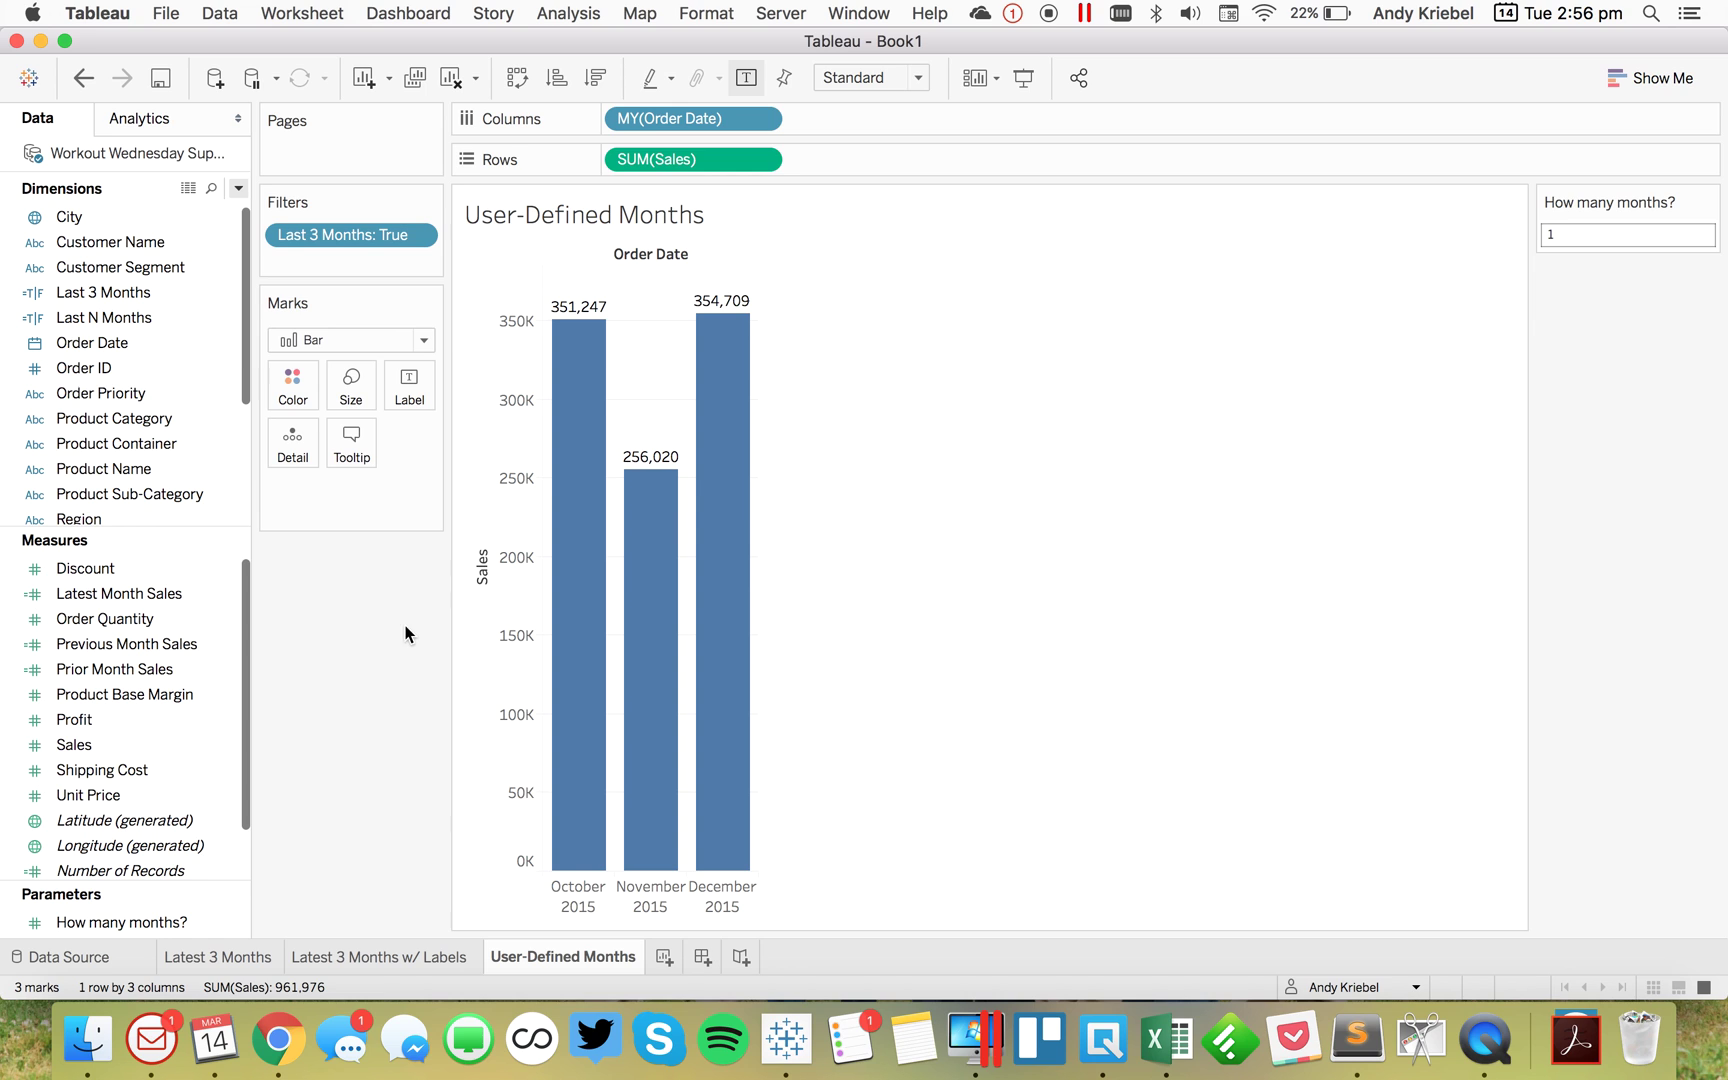
Filter User-Defined Months on Last N Months True, leaving one December 2015 bar of 354,709
left_click_drag(80, 318, 326, 250)
left_click(654, 357)
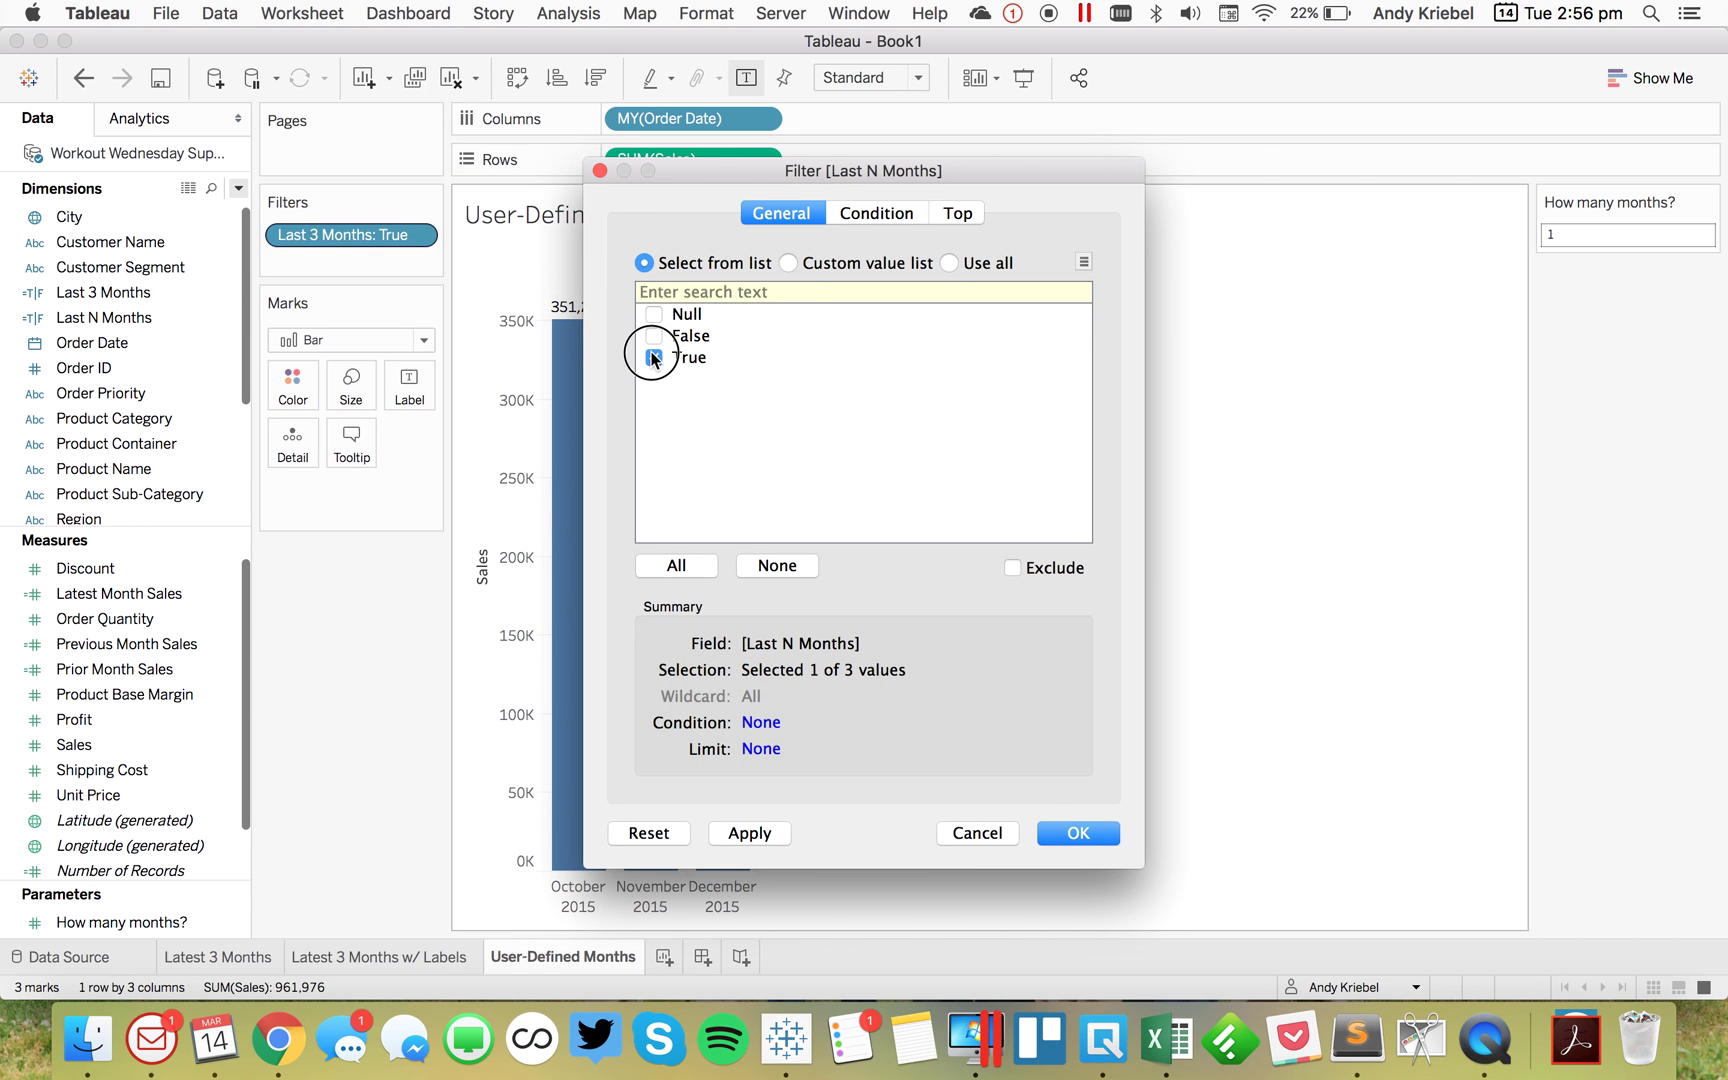
left_click(1063, 835)
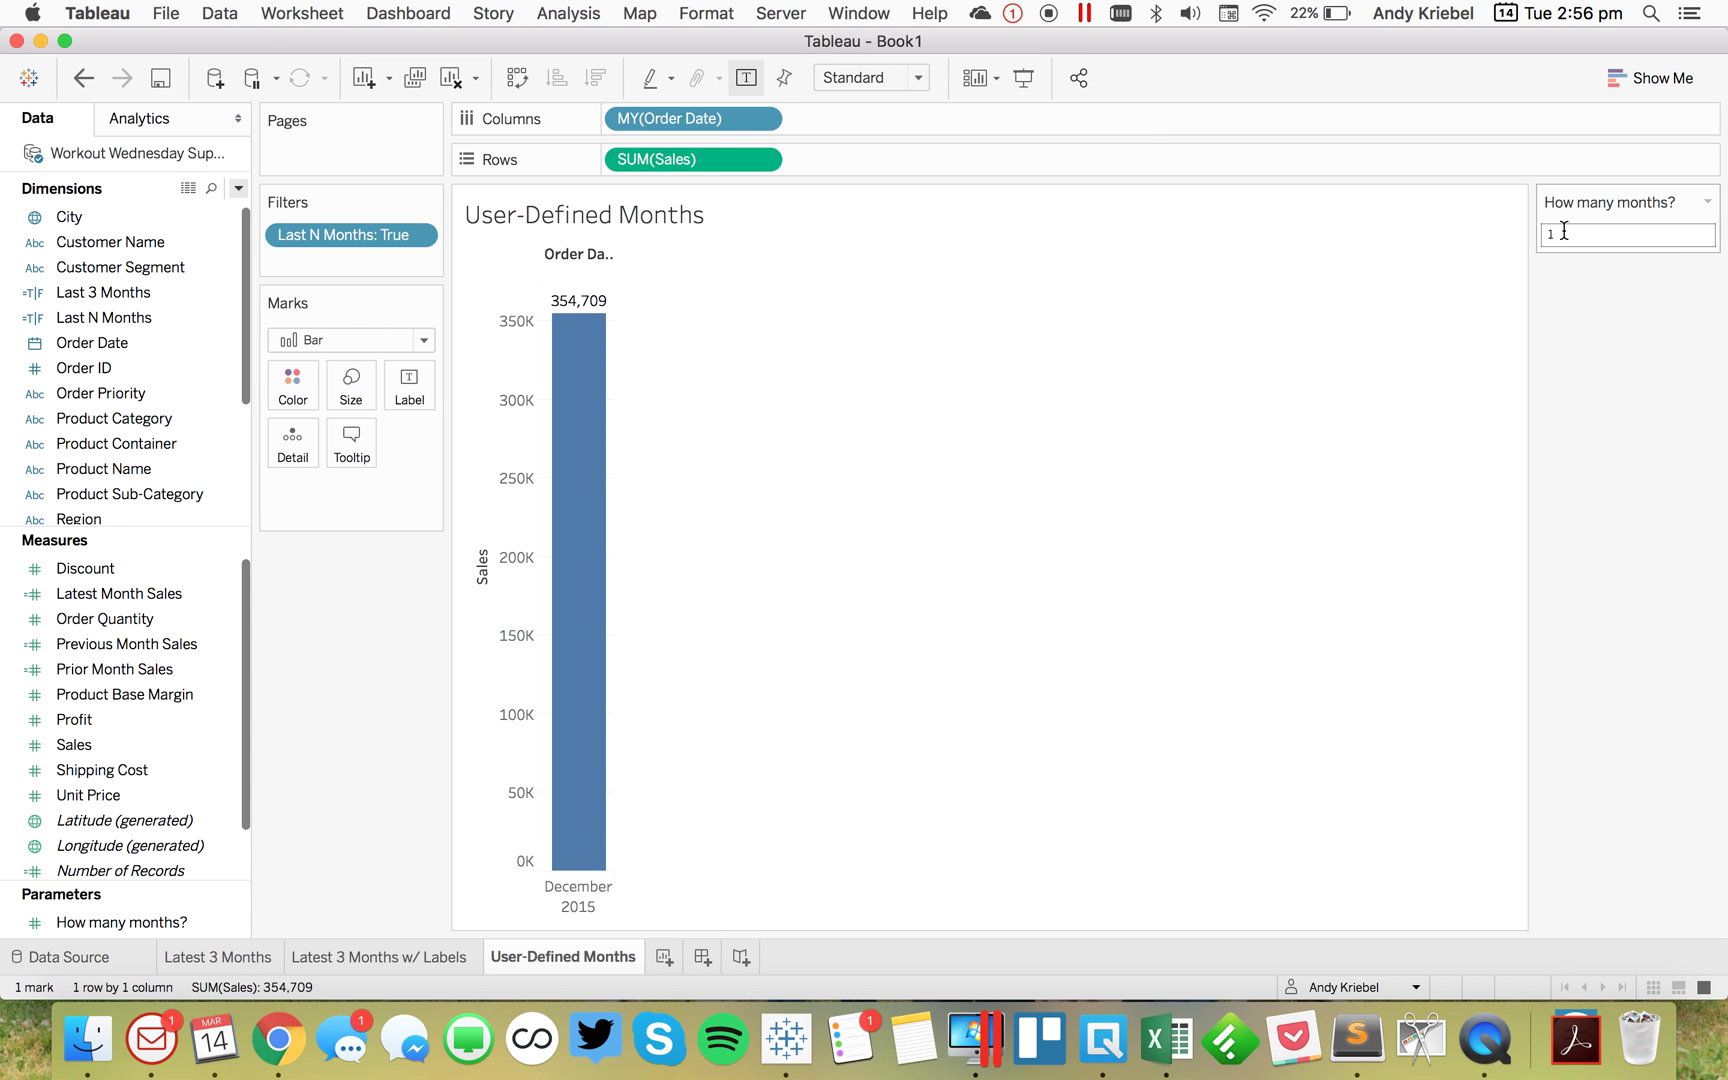
left_click(1706, 202)
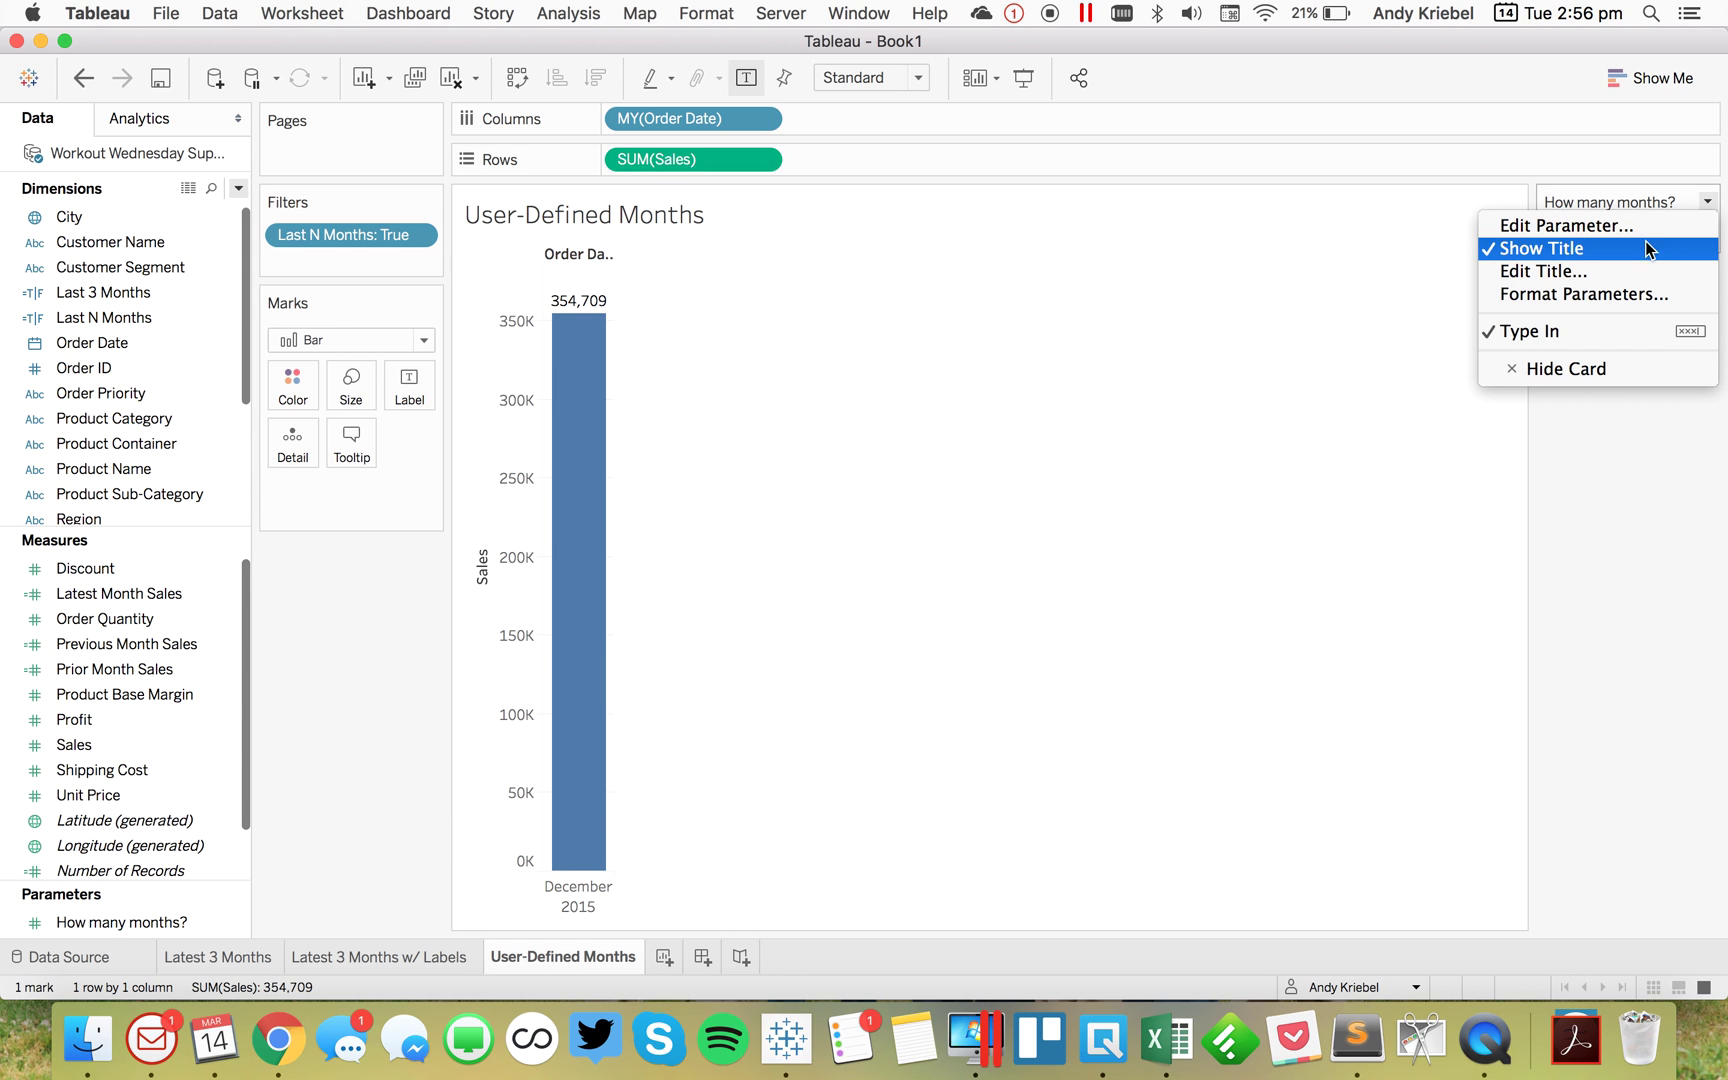
Try 5 and 20 for How many months?, then settle on 10 to chart March–December 2015
left_click(1601, 440)
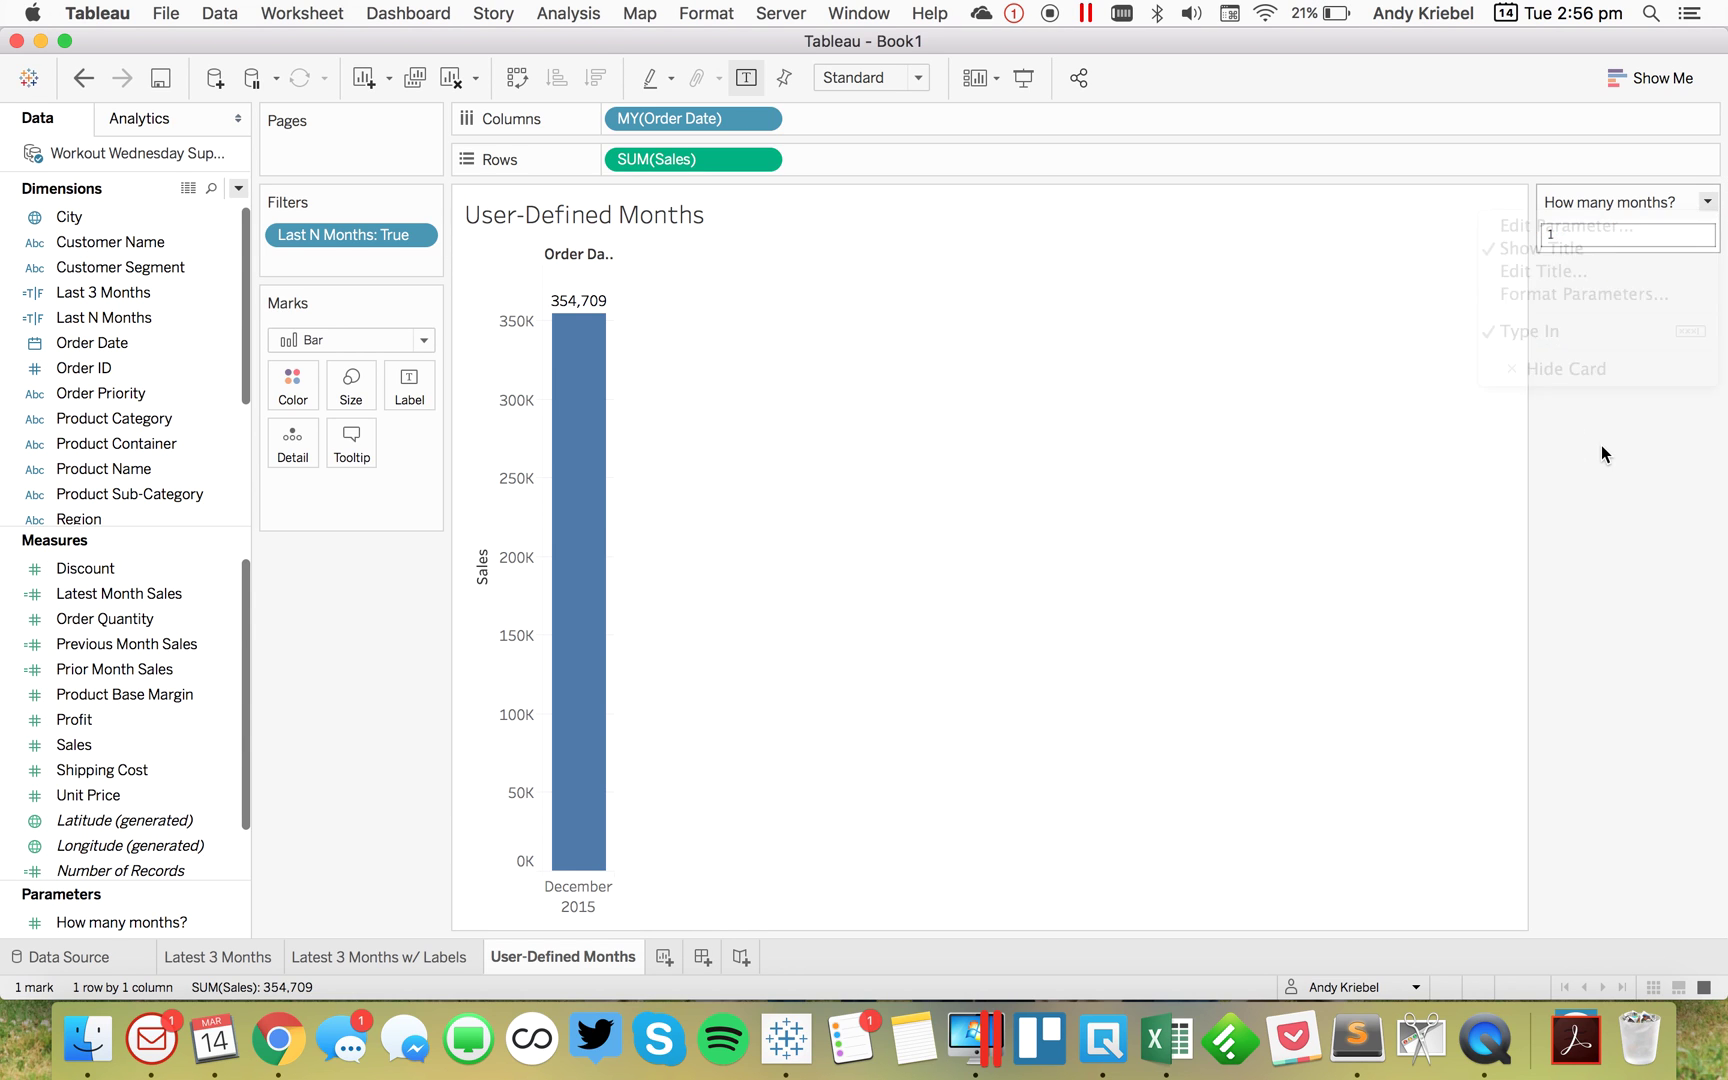
left_click(1567, 231)
type("5")
key("Return")
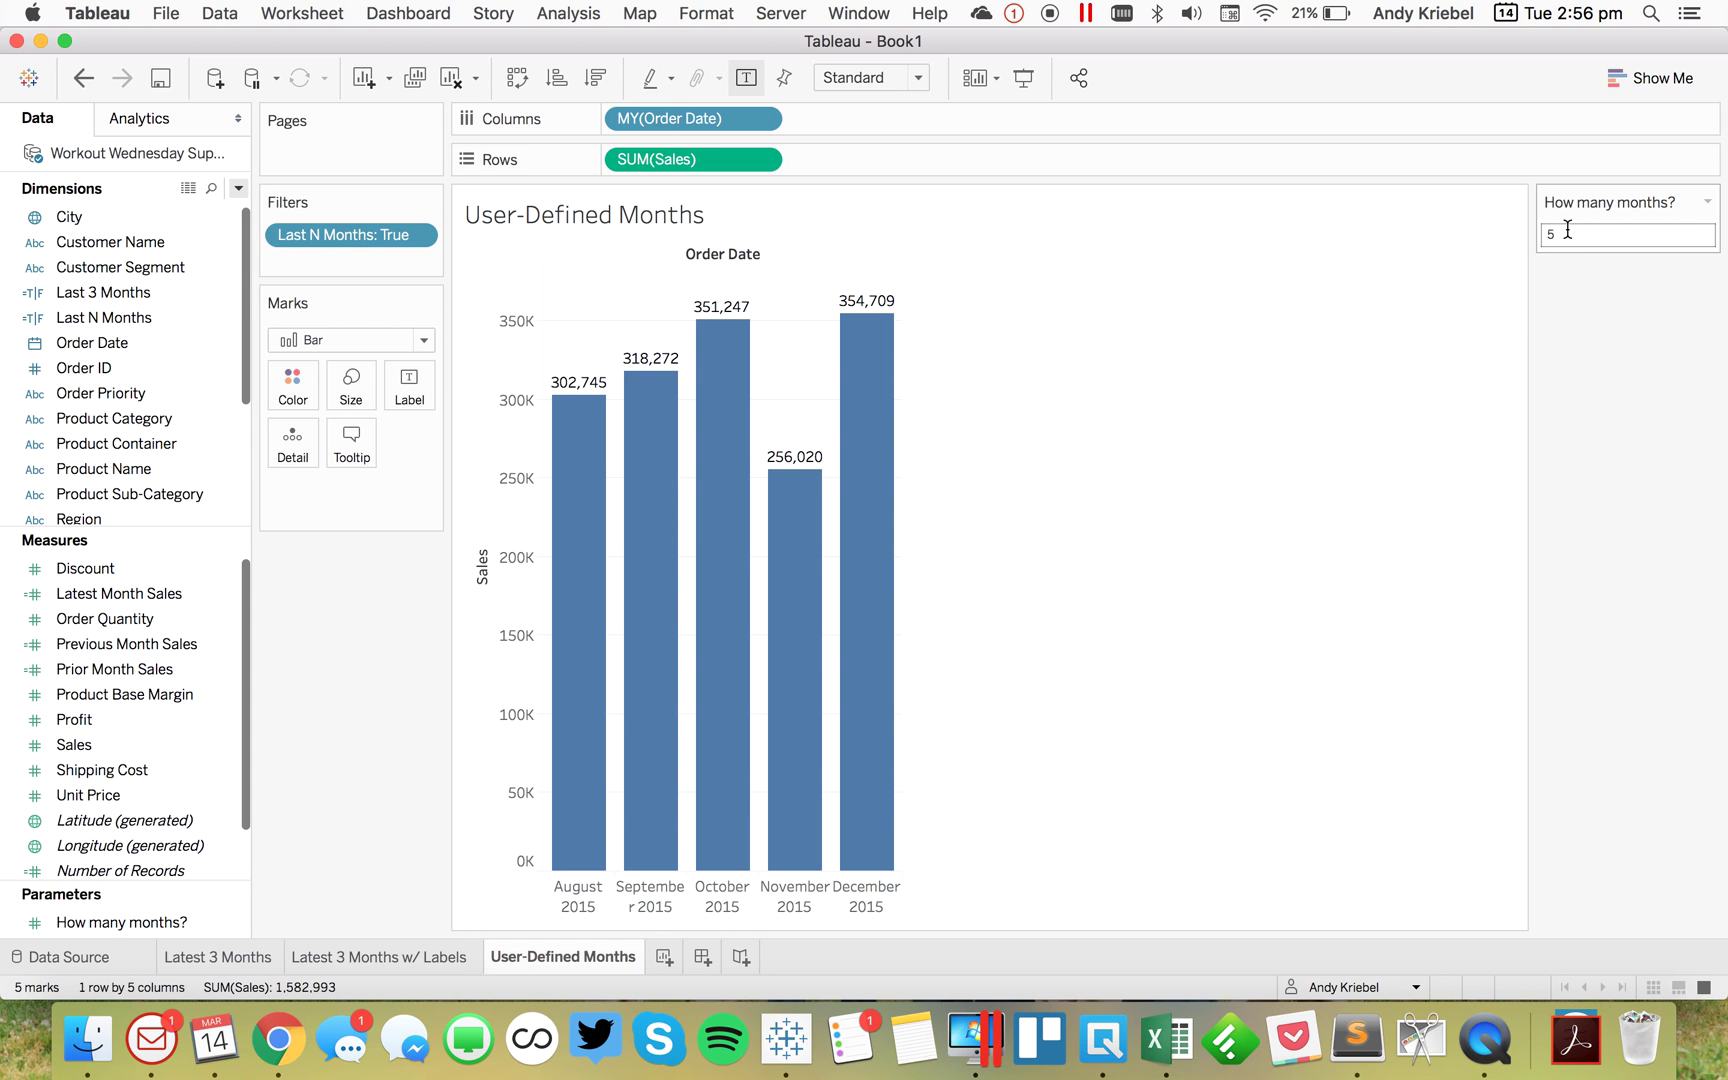
left_click(1567, 230)
type("20")
key("Return")
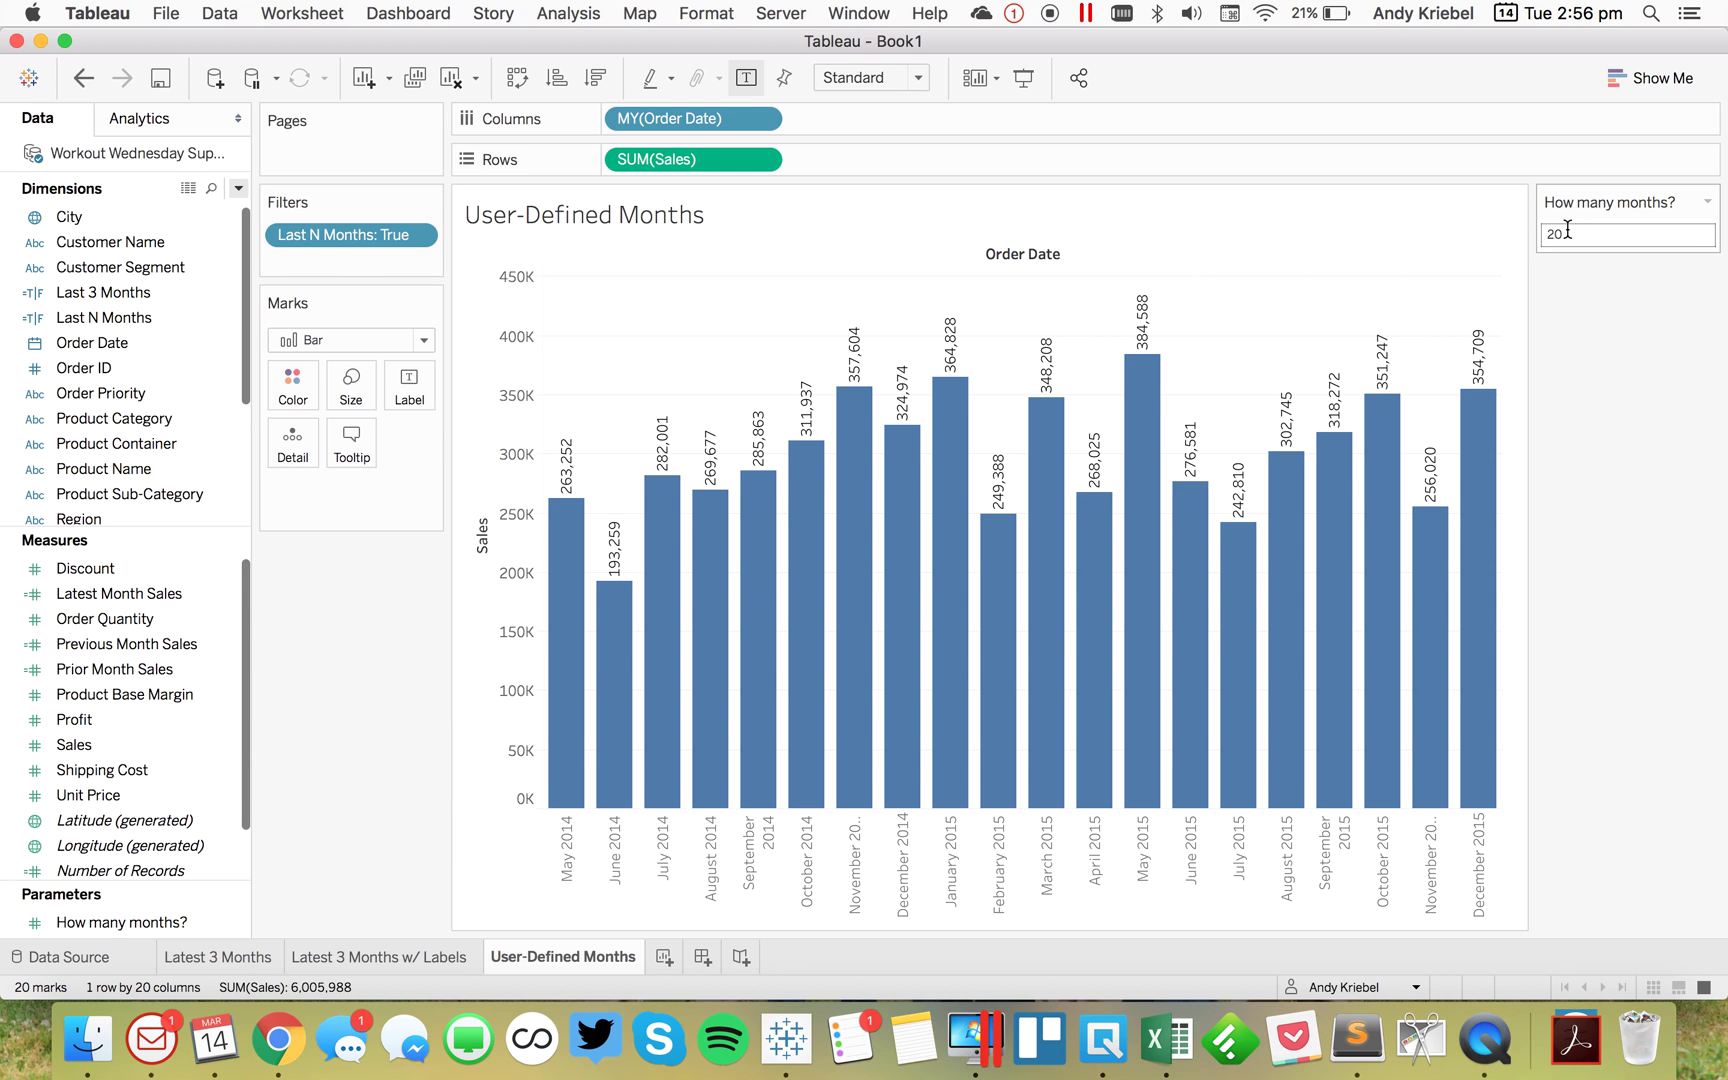
left_click(1567, 230)
type("10")
key("Return")
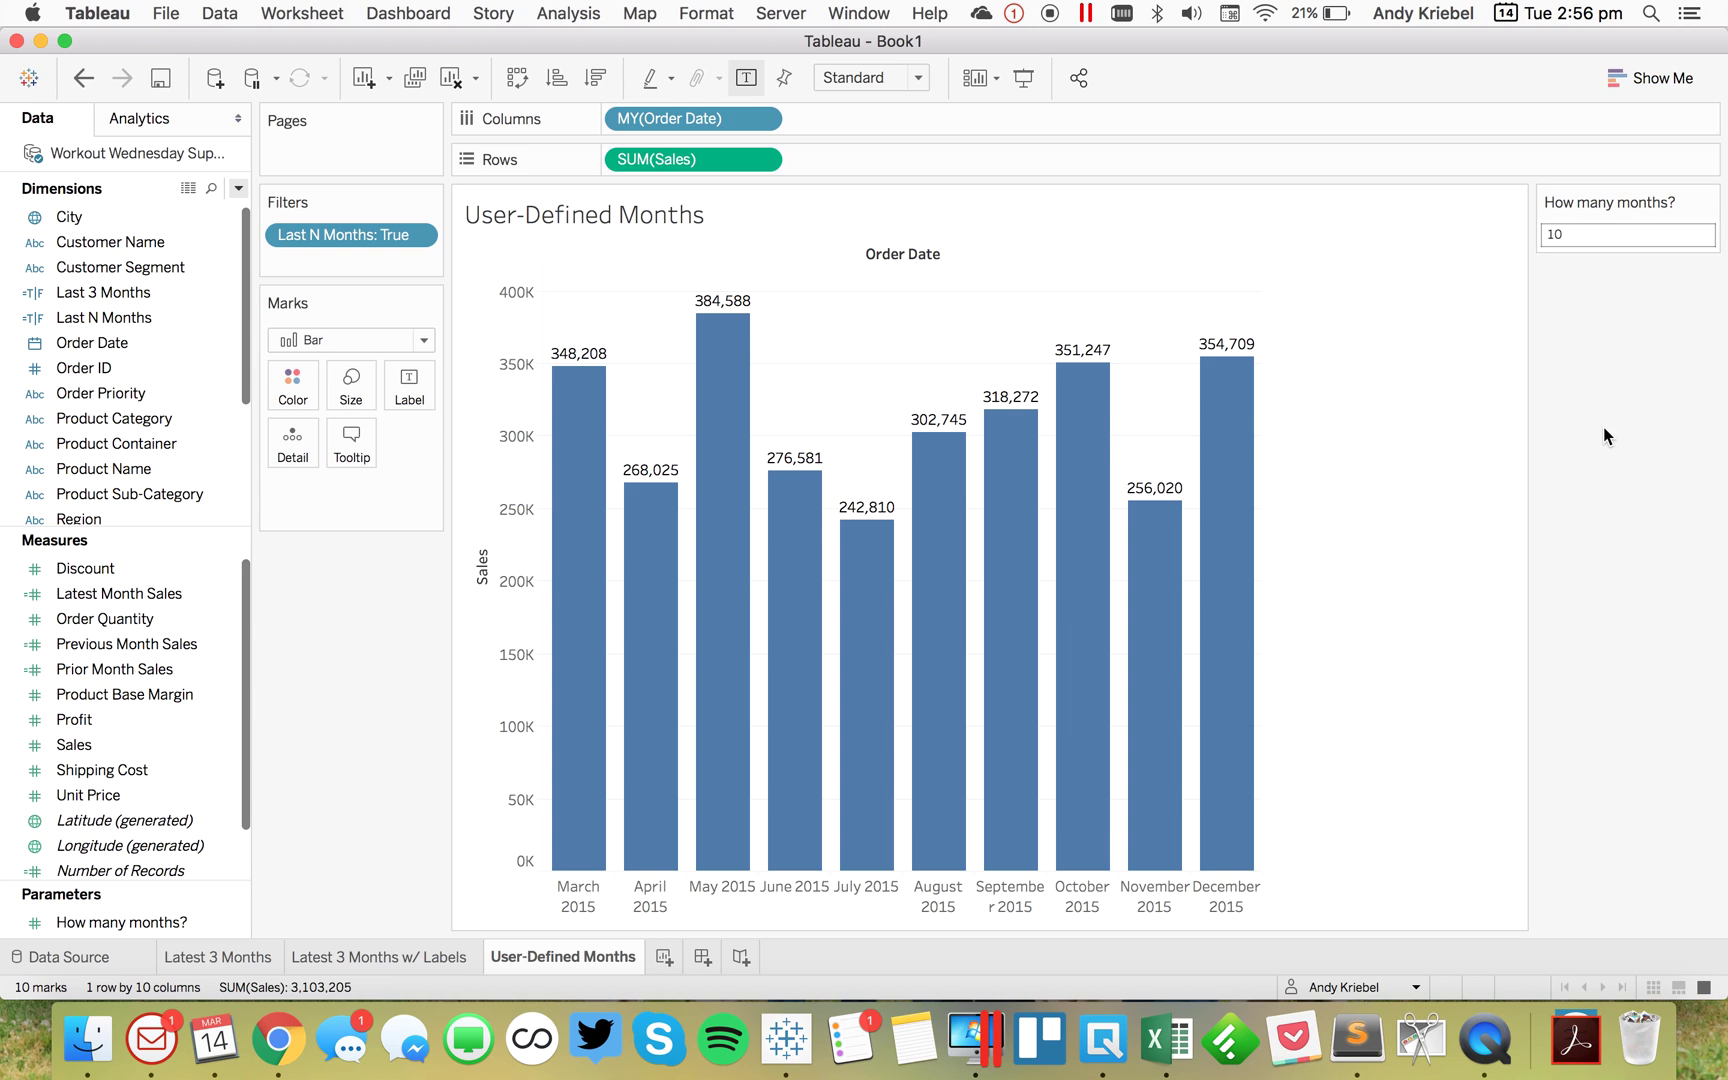